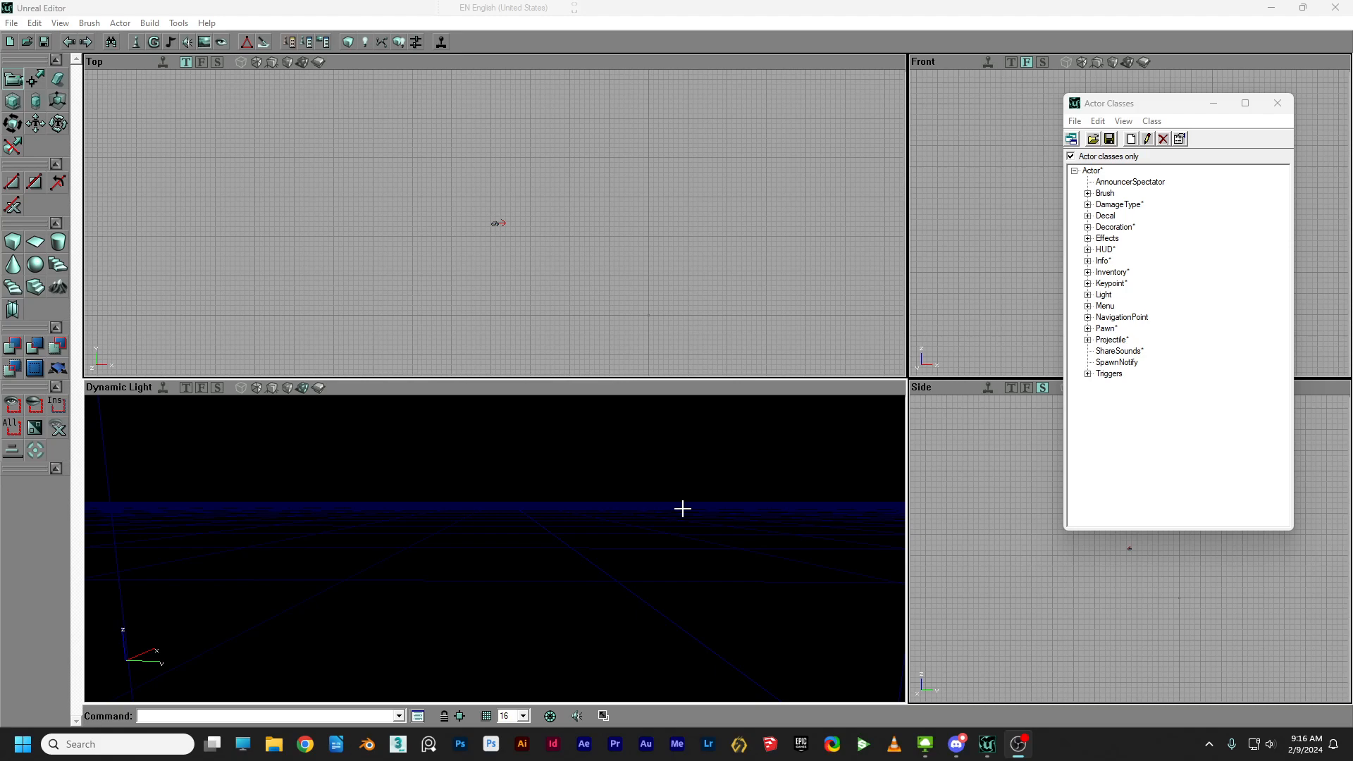
Open the cube brush builder's properties and place the dialog clear of the tool palette.
right_click_drag(653, 514, 653, 551)
left_click_drag(652, 551, 702, 578)
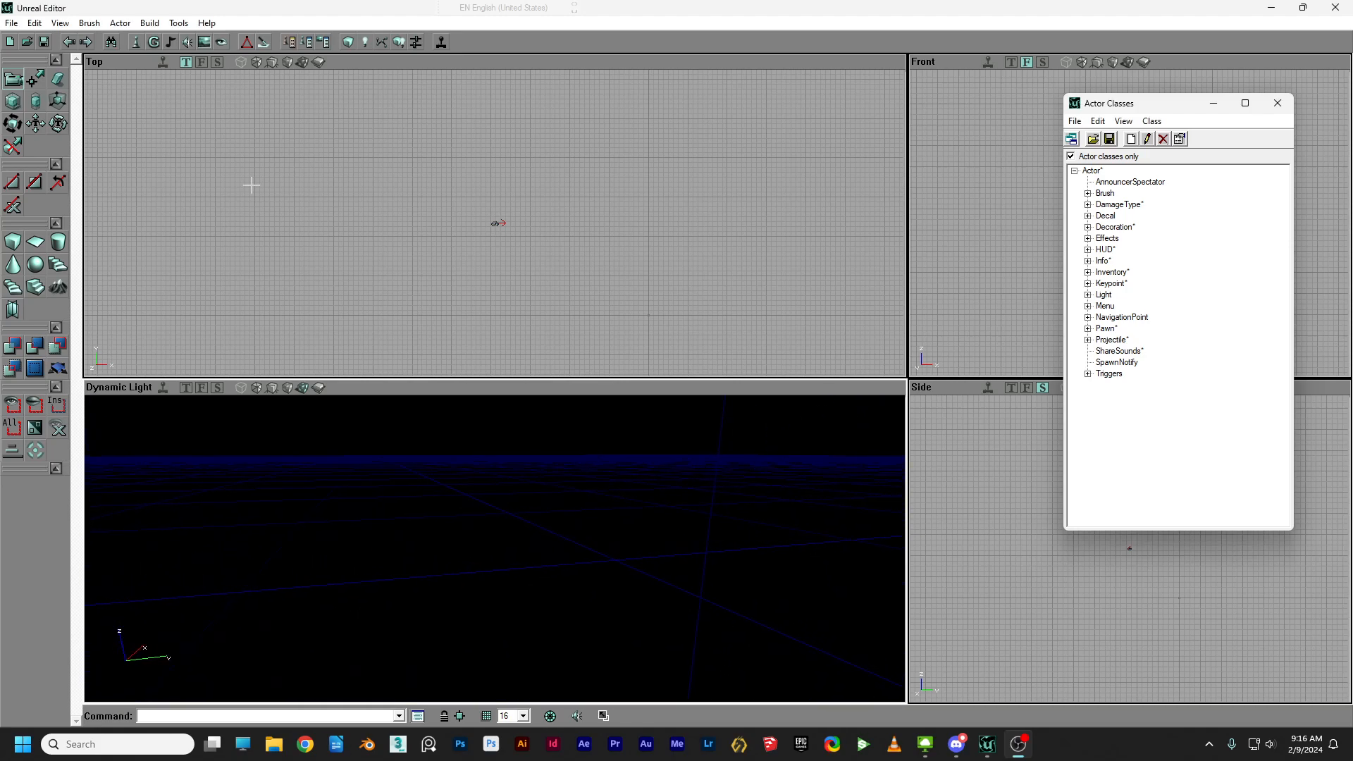
right_click(15, 244)
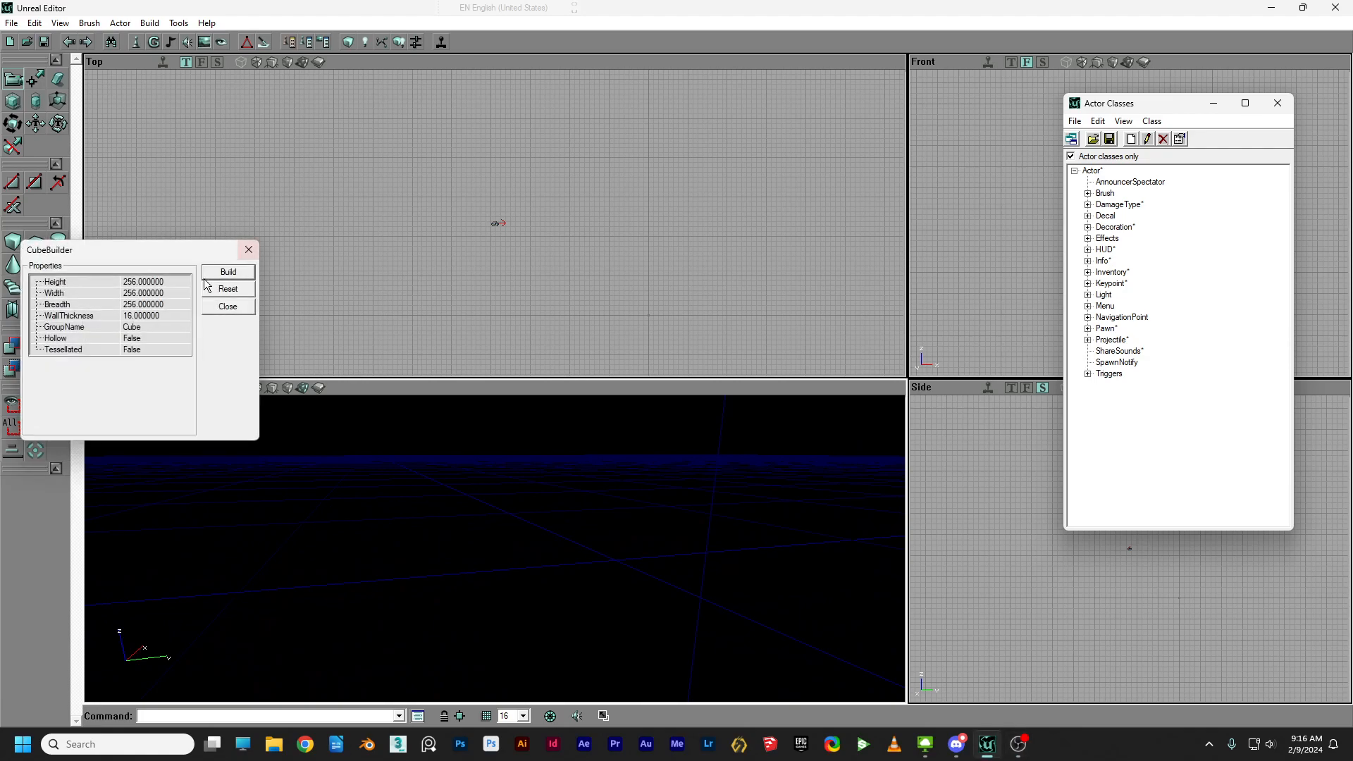
left_click_drag(171, 253, 451, 182)
left_click(438, 209)
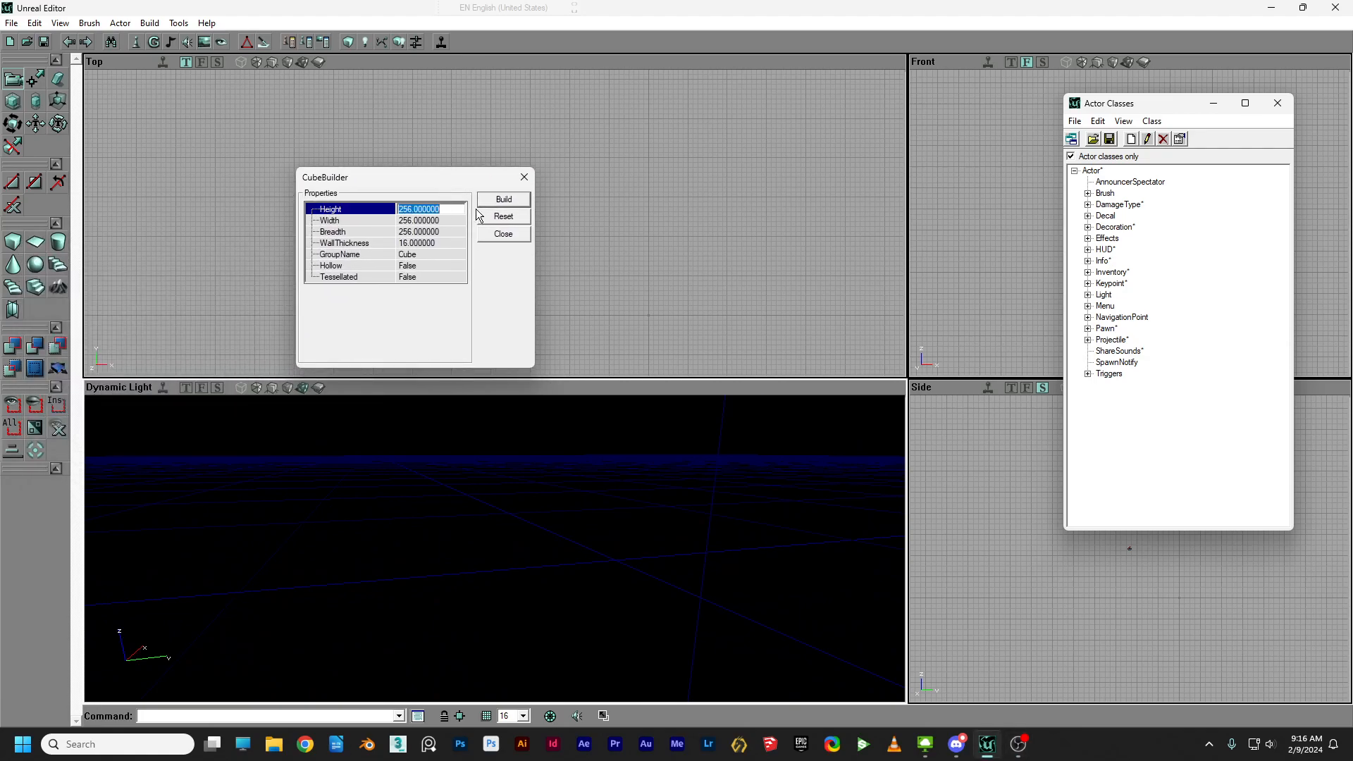
type("384")
left_click(452, 220)
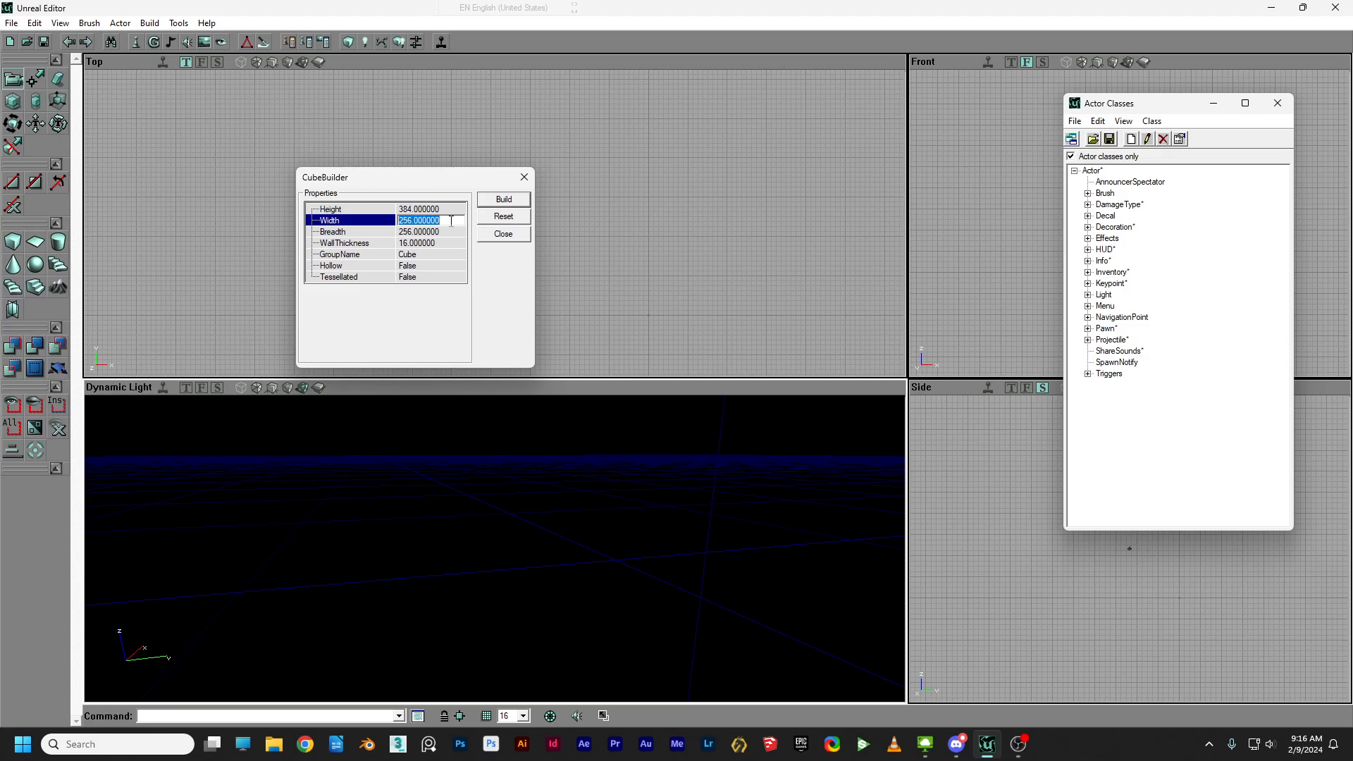
left_click(448, 210)
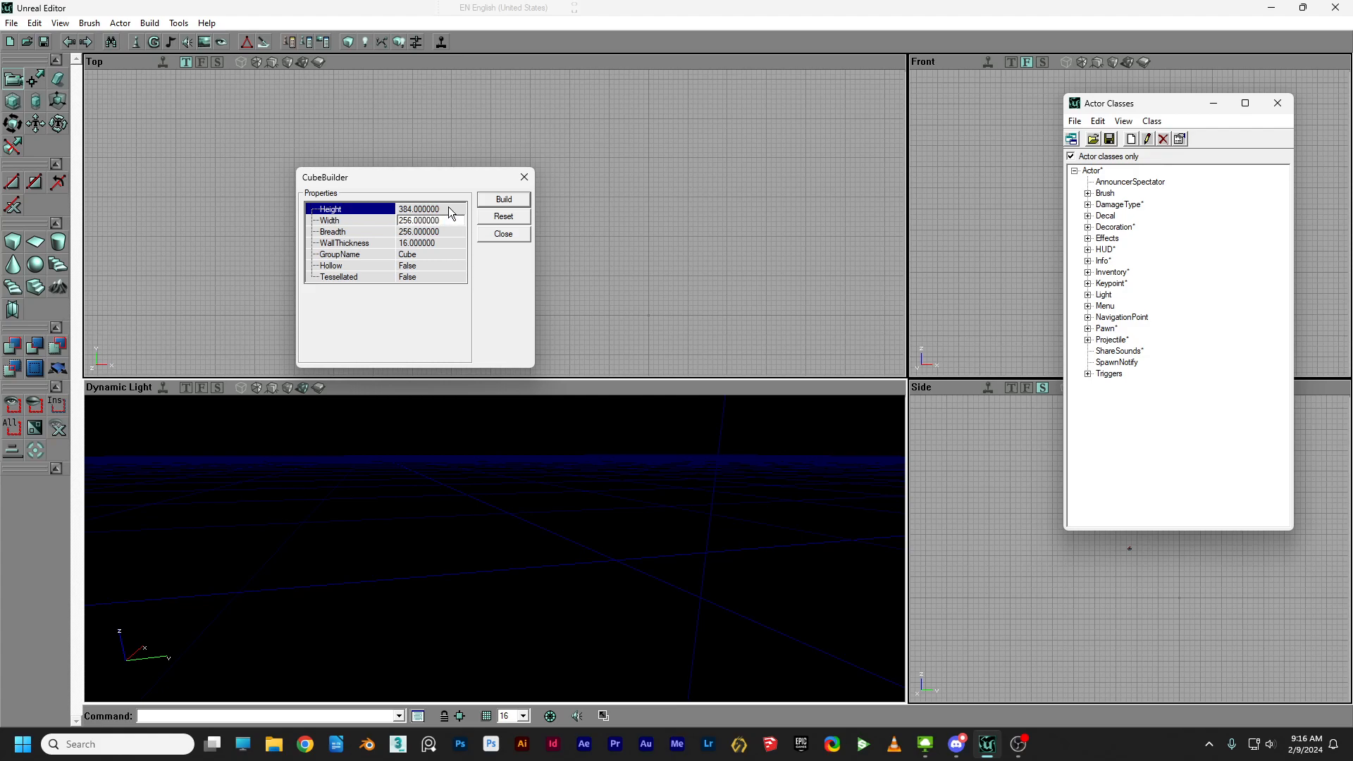
type("678")
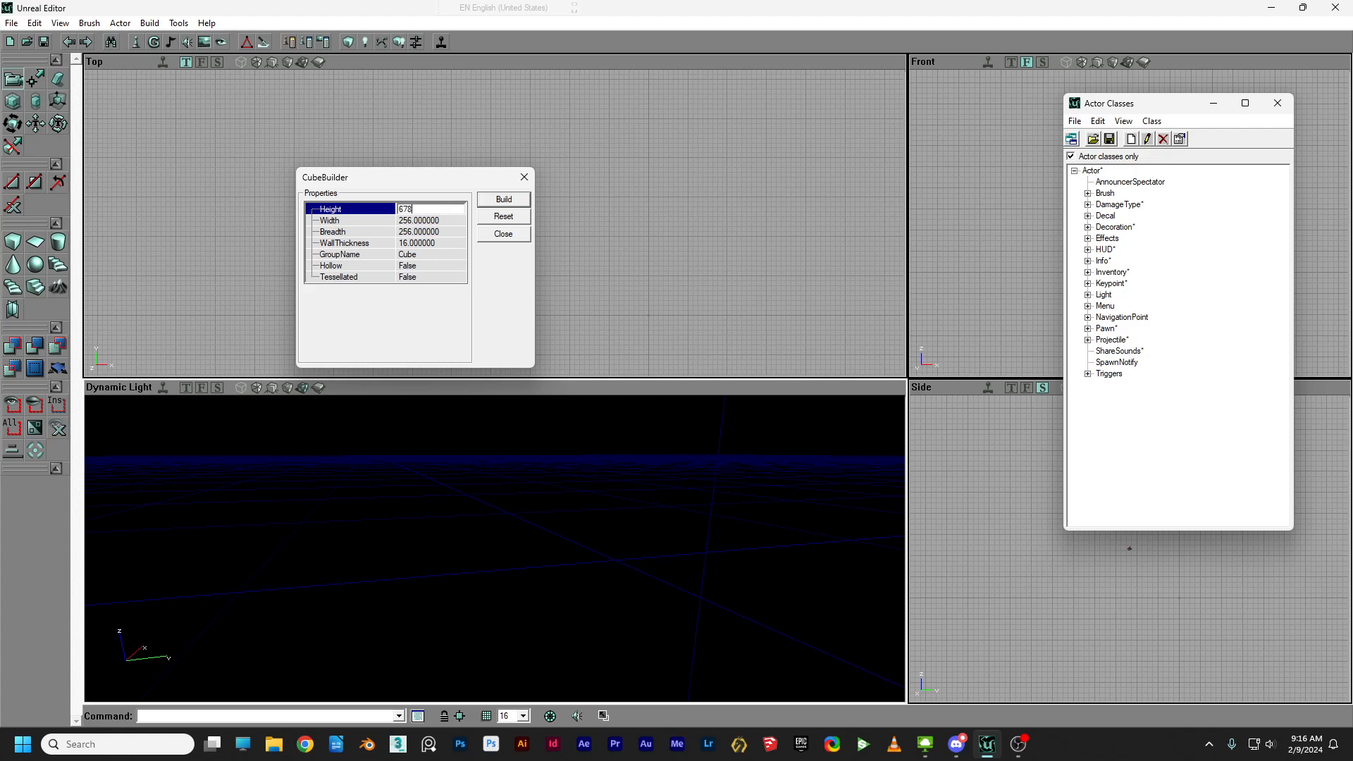
left_click(428, 221)
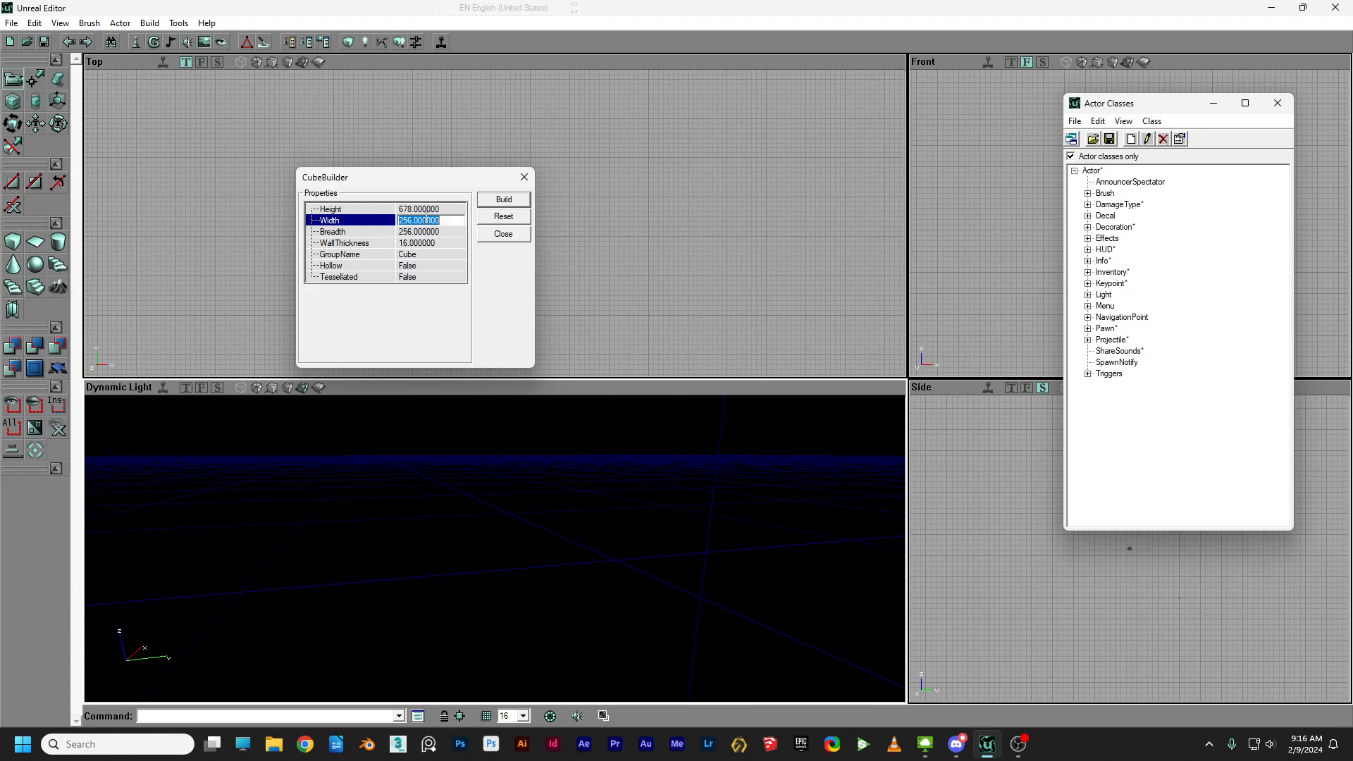
Build a cube brush with height, width and breadth all set to 768.
left_click(440, 209)
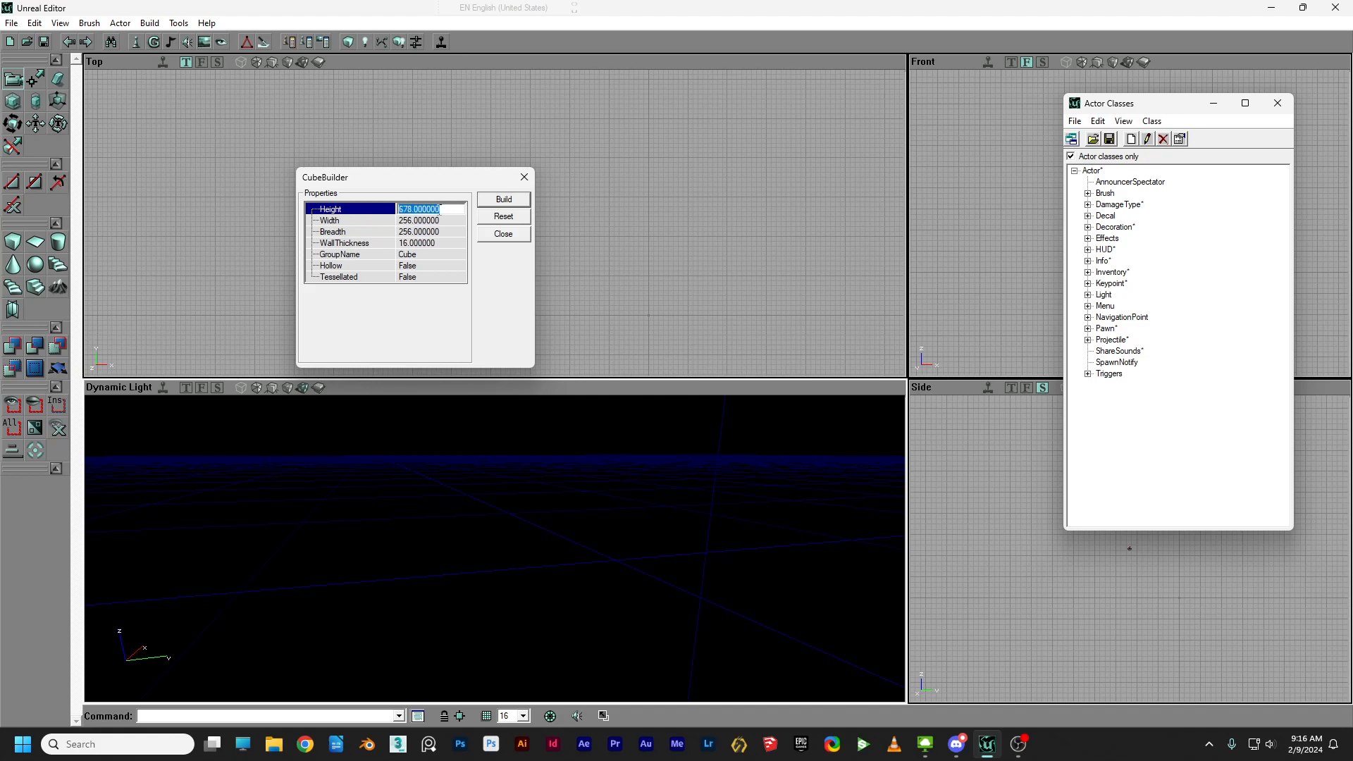
type("768")
left_click(452, 220)
type("76")
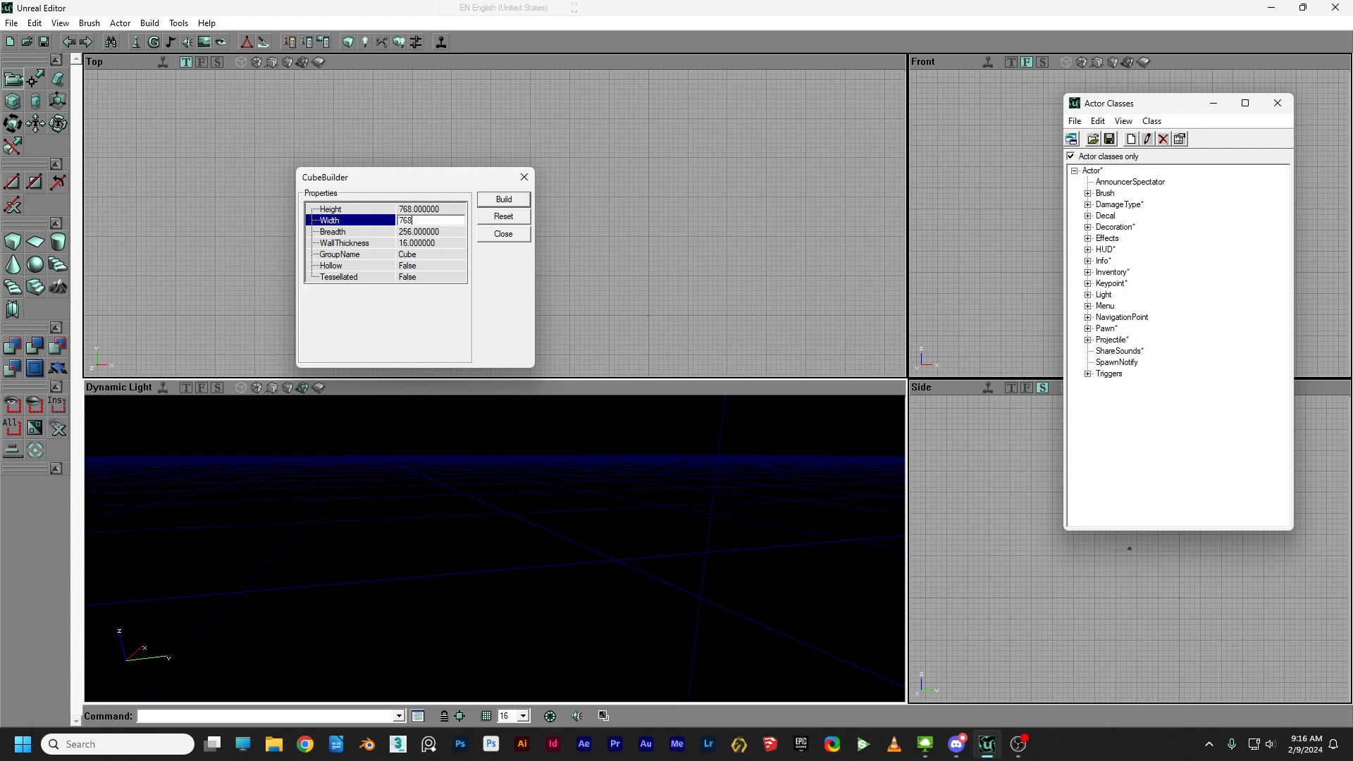
left_click(454, 233)
type("7")
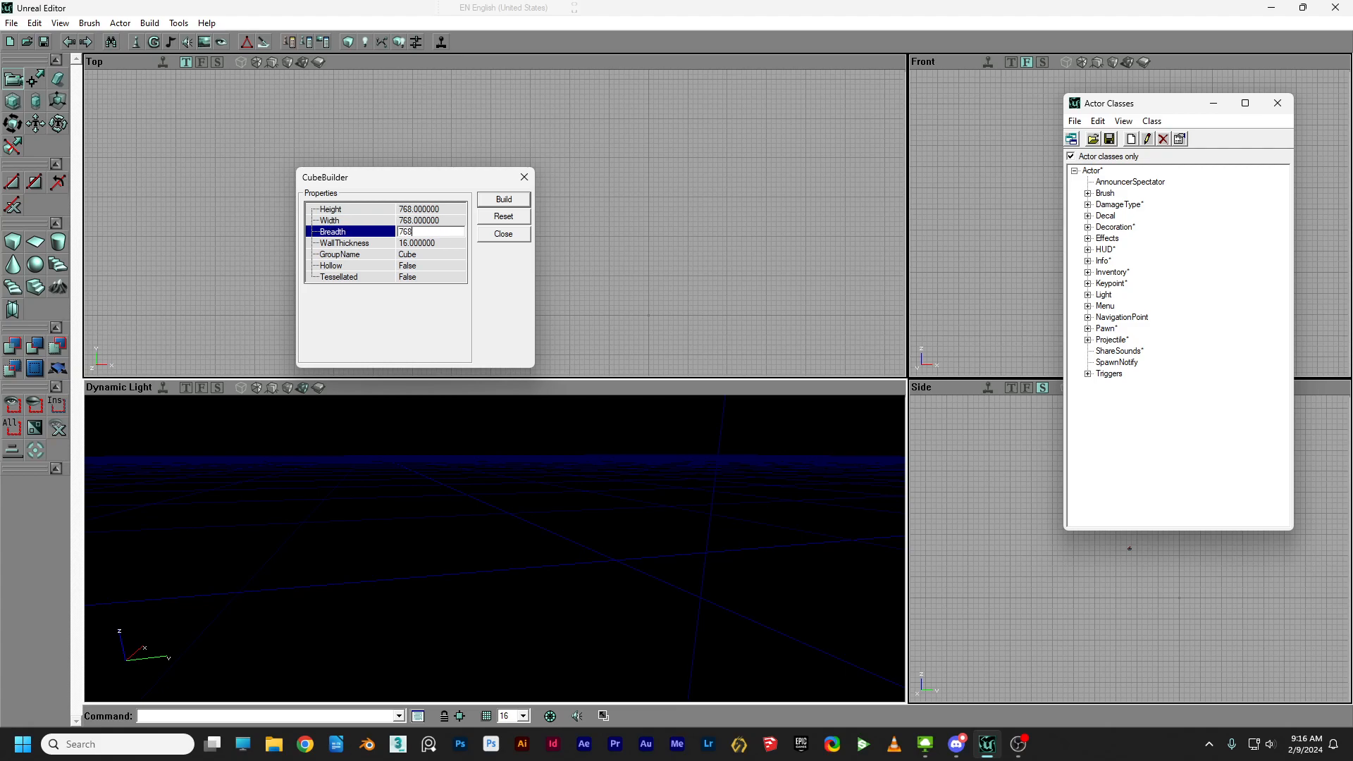
type("68")
left_click(503, 201)
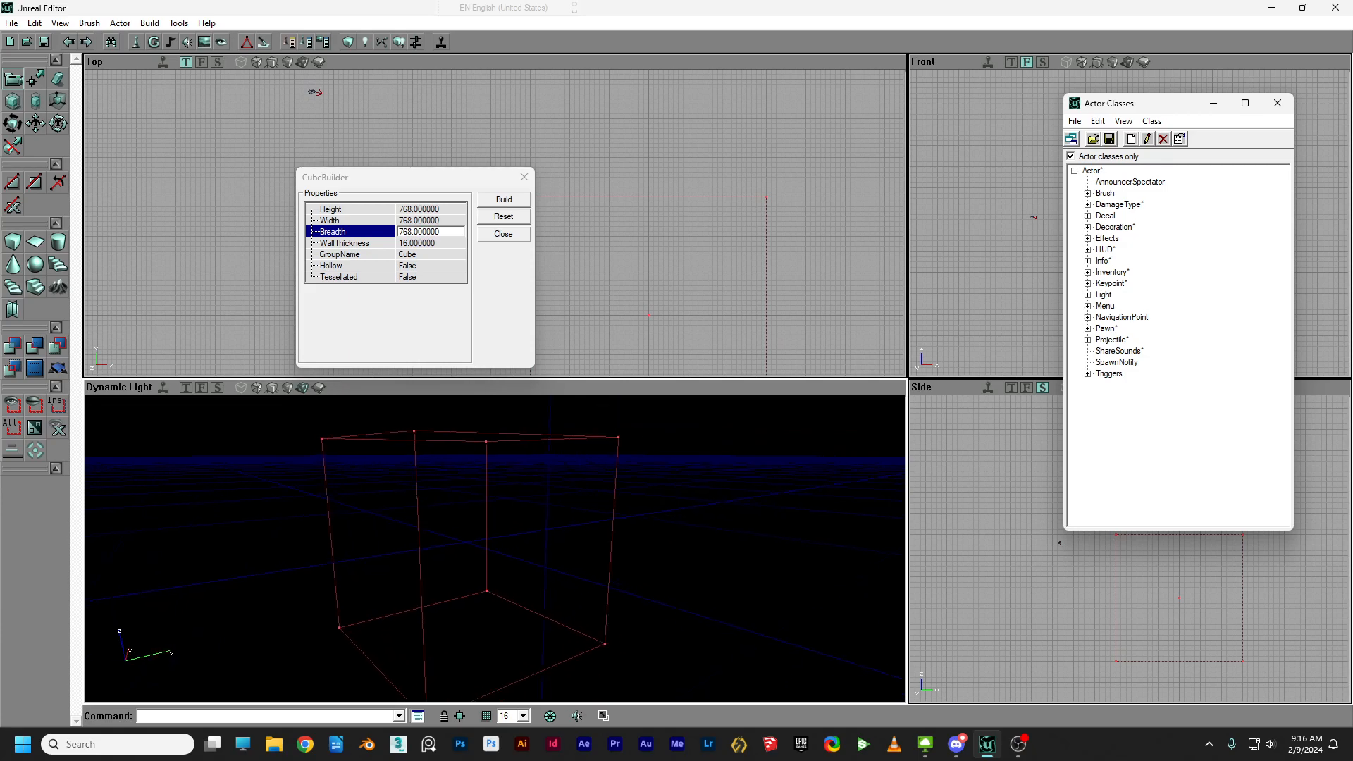
Enlarge the 3D viewport to fill the workspace and switch it to textured display.
left_click(604, 719)
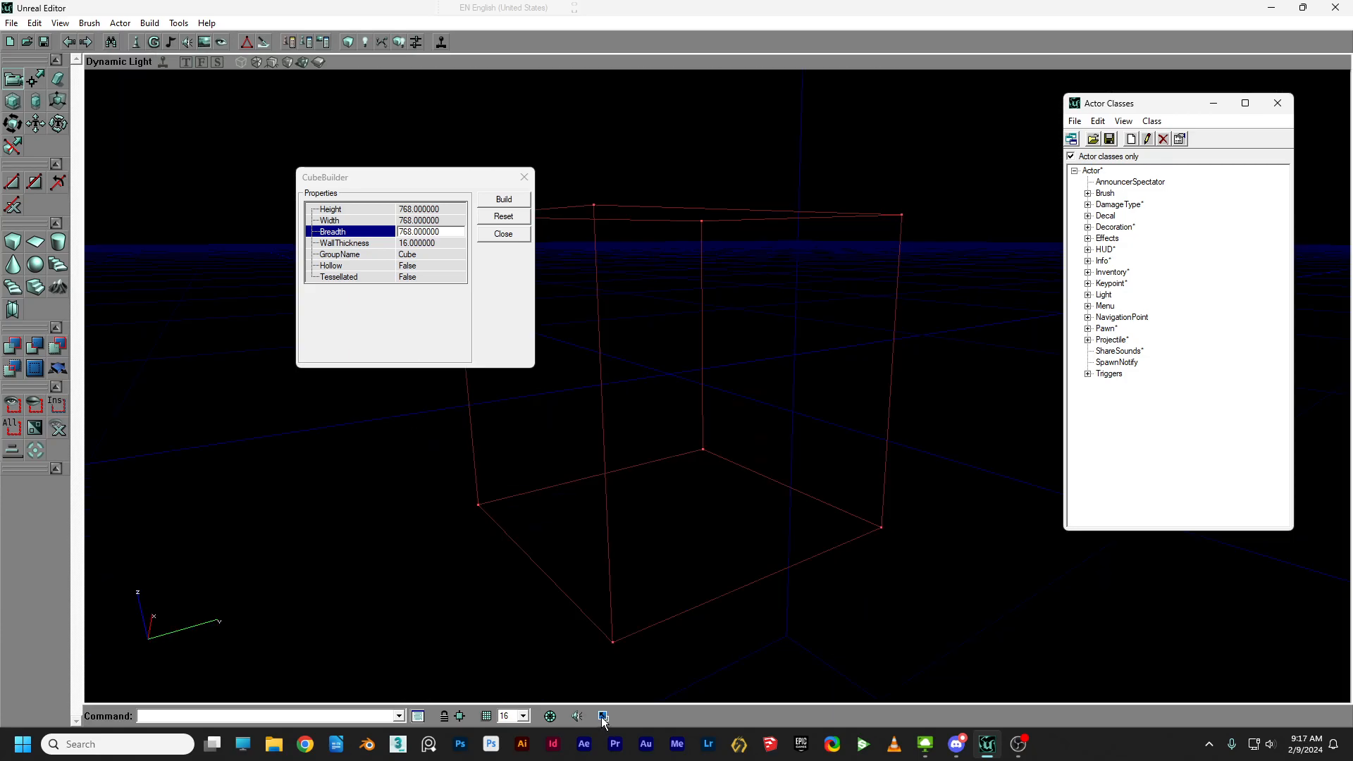
left_click(201, 62)
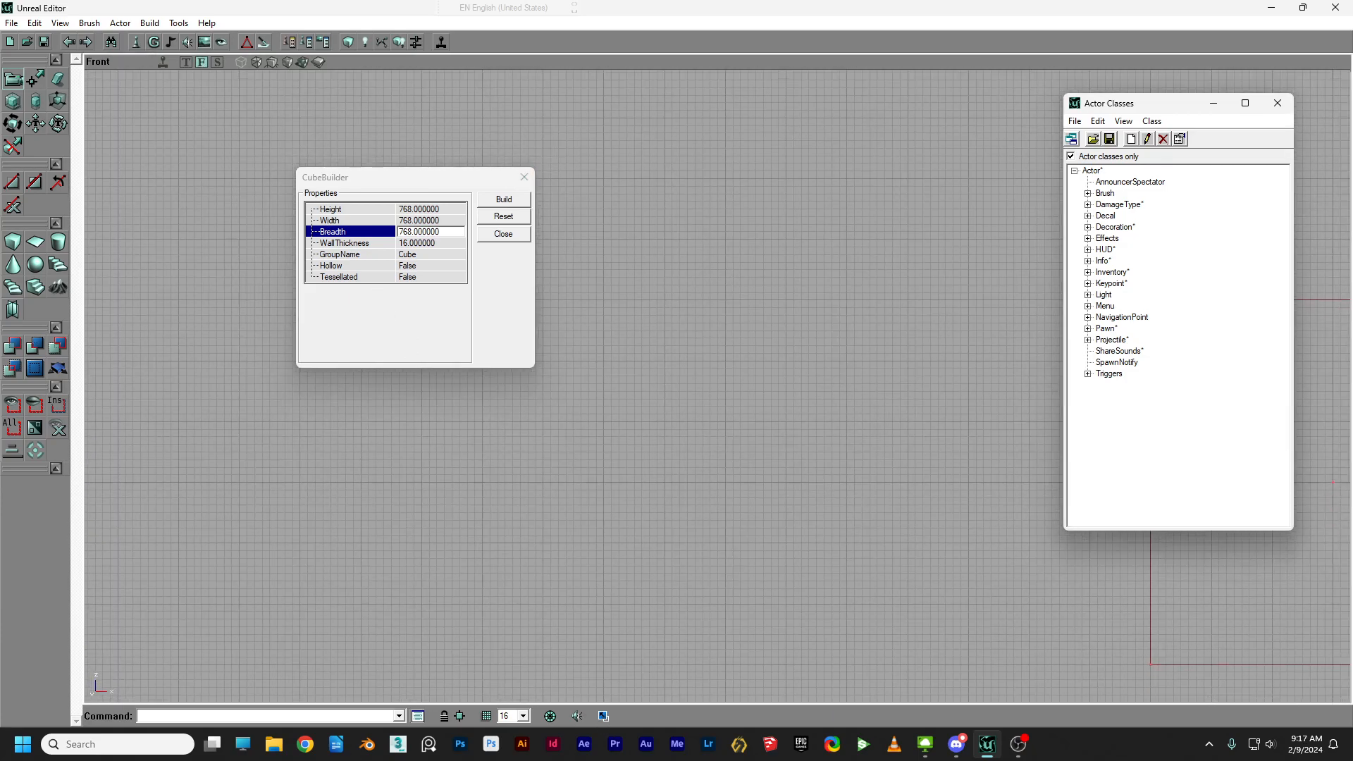
scroll(718, 387, "up", 3)
left_click_drag(634, 225, 625, 299)
left_click(288, 62)
mouse_move(724, 237)
left_mouse_down()
mouse_move(776, 317)
mouse_move(775, 296)
mouse_move(695, 188)
left_mouse_up()
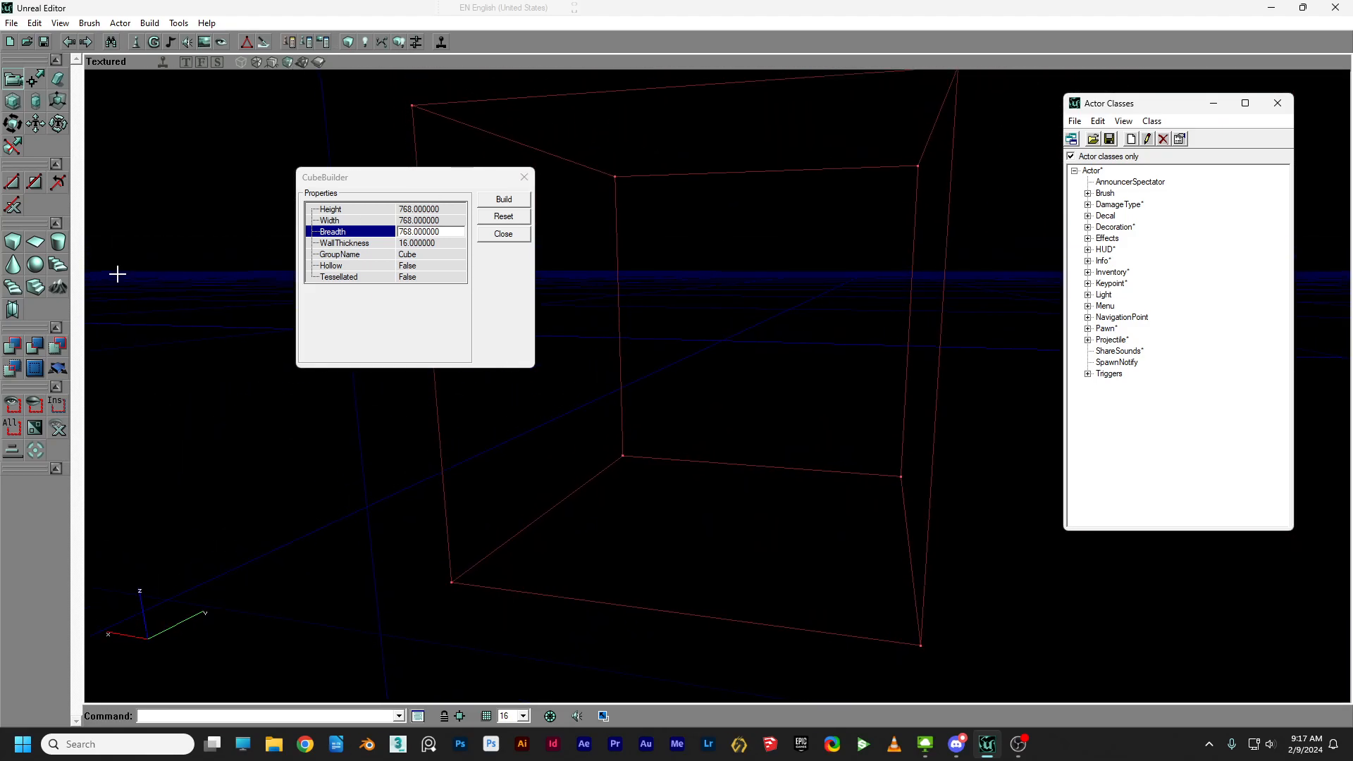
Subtract the cube brush to carve out the room and close the cube builder.
left_click(35, 345)
left_click_drag(746, 398, 632, 299)
left_click(503, 233)
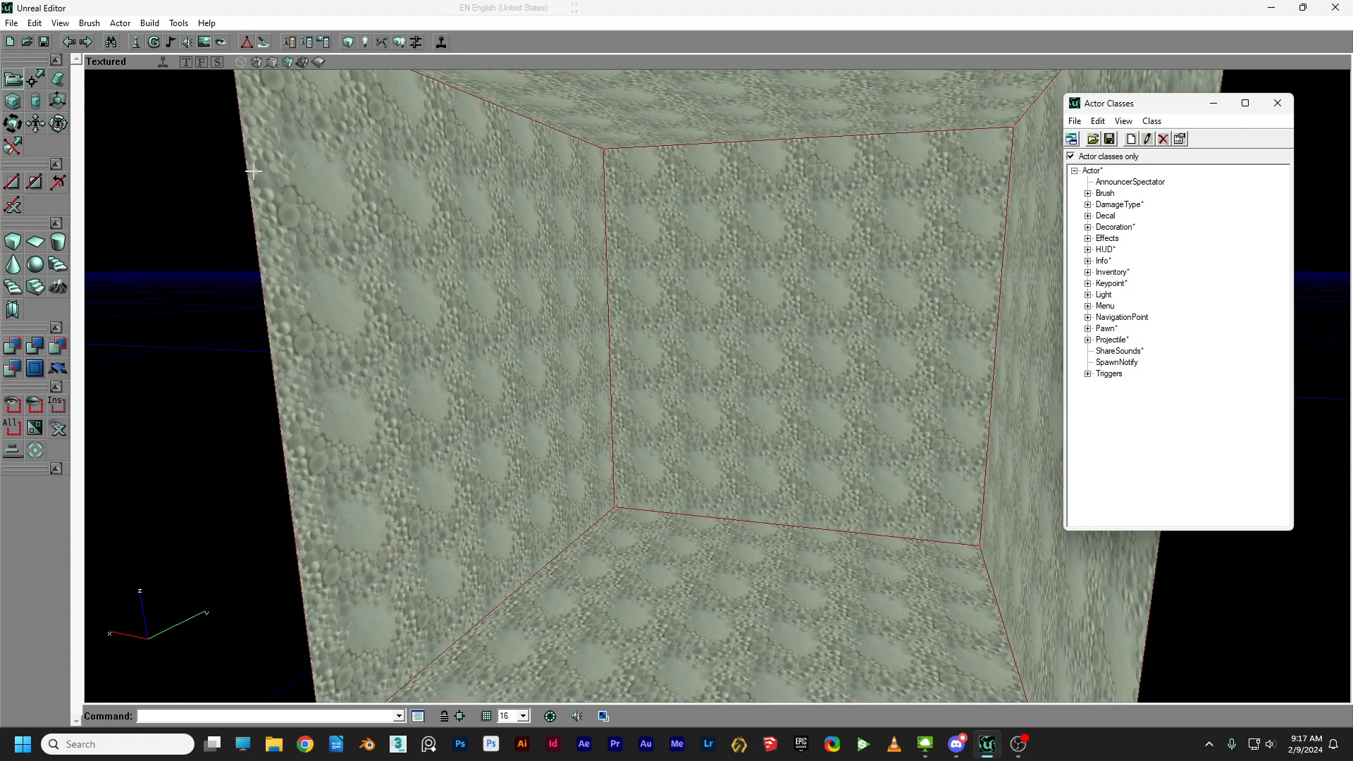
Load the UTcrypt.utx texture package into the texture browser.
left_click(204, 42)
left_click(293, 124)
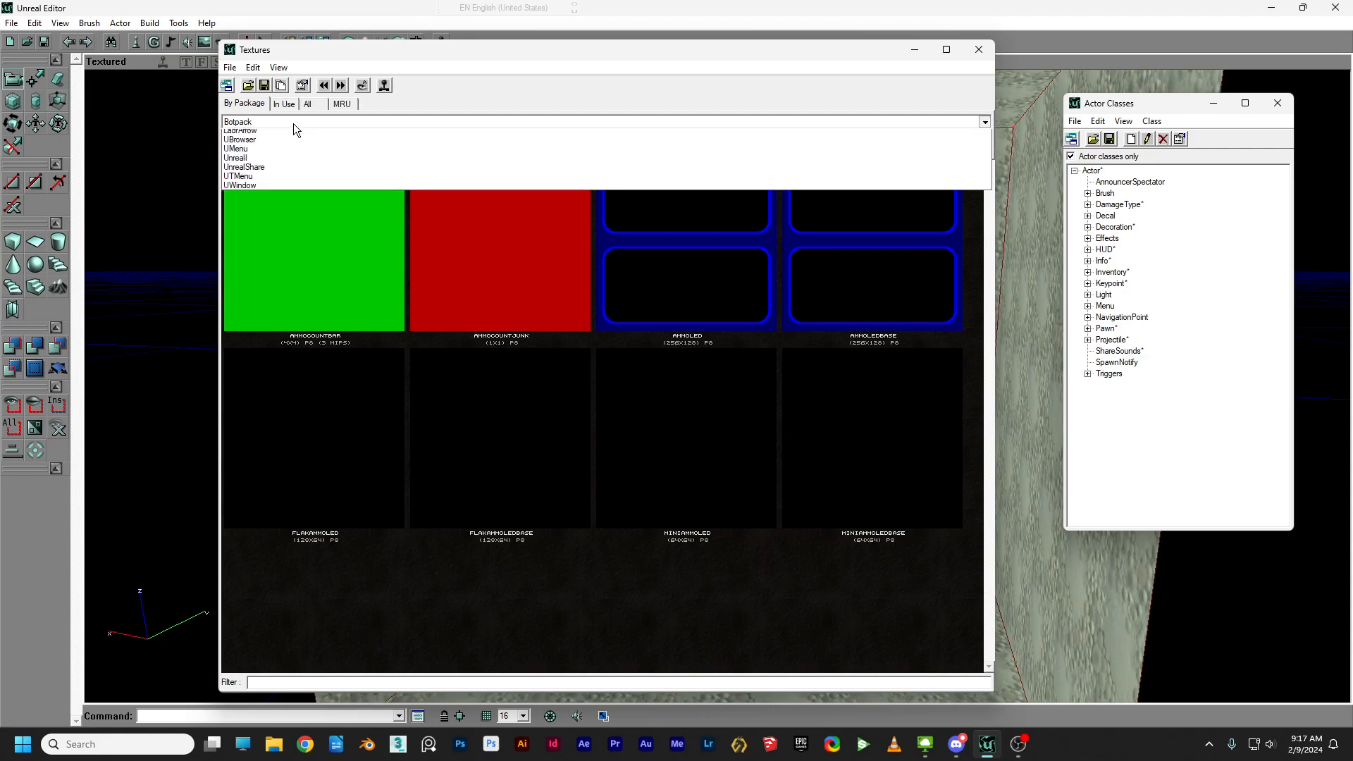
left_click(259, 98)
left_click(248, 85)
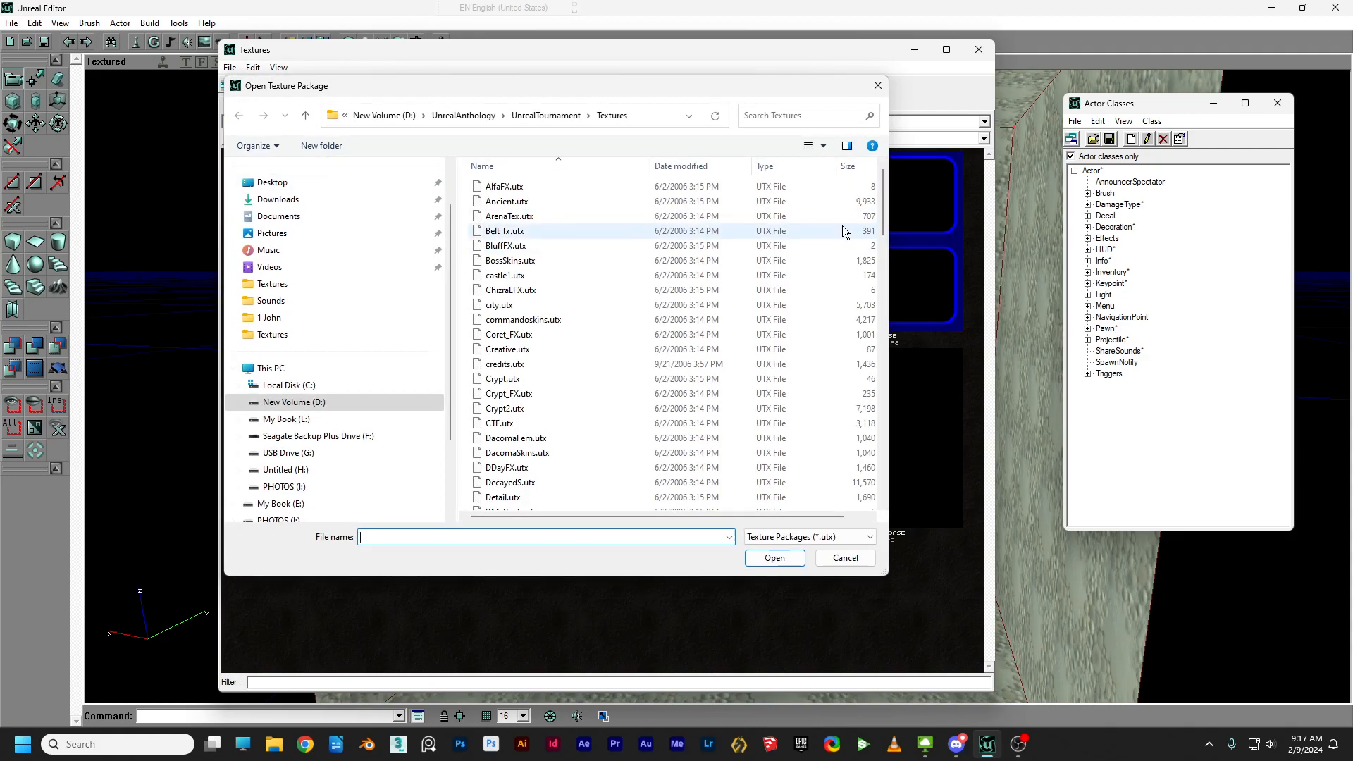
left_click_drag(883, 214, 862, 507)
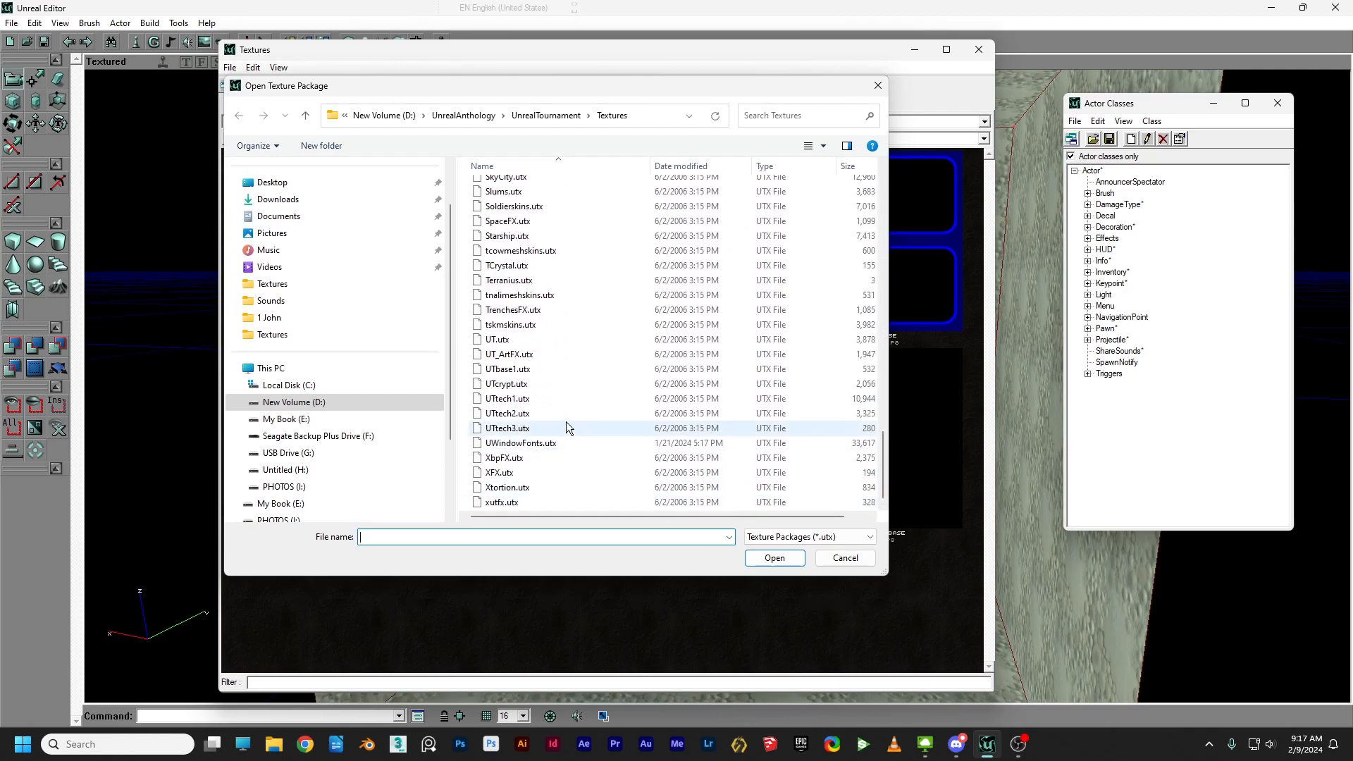
left_click(543, 383)
left_click(775, 559)
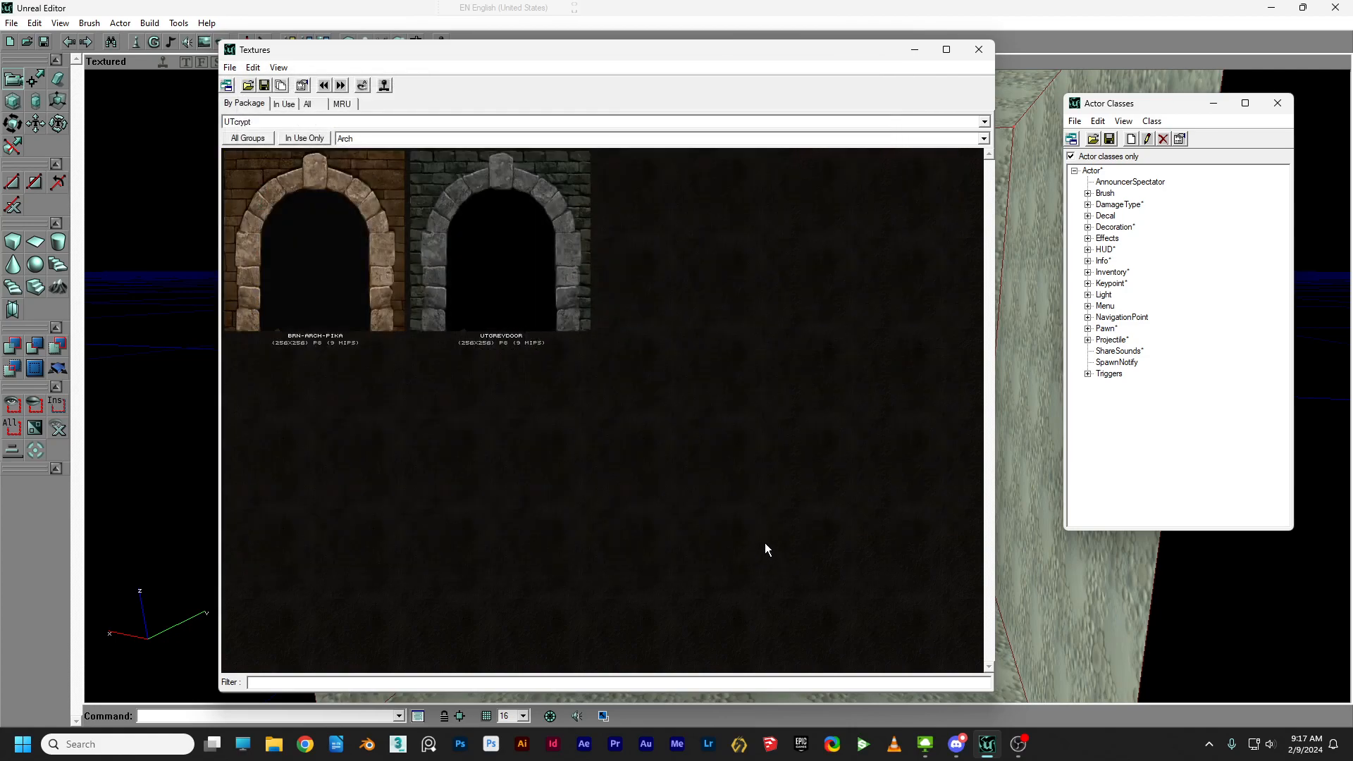
Apply the rClfFlr12 texture from the UTcrypt Floor group to the room's floor.
left_click(358, 138)
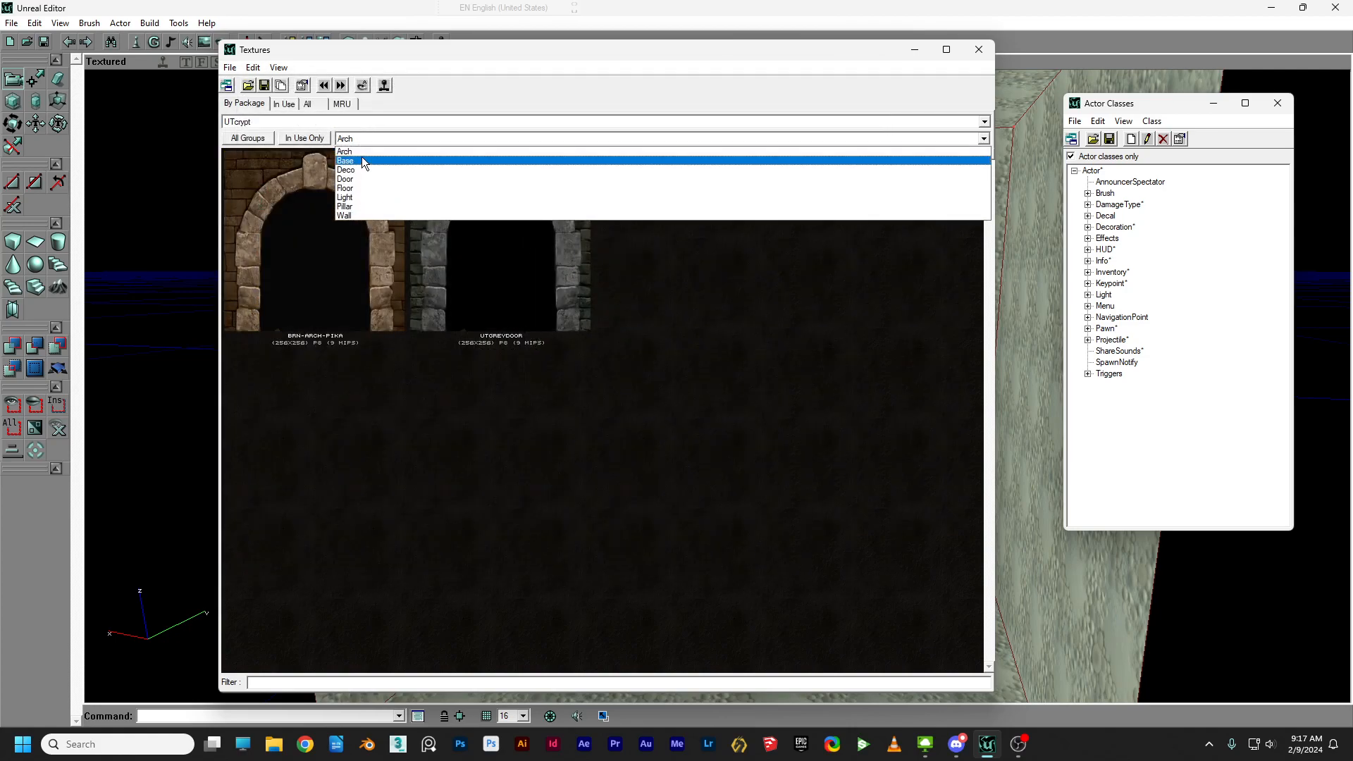
left_click(364, 180)
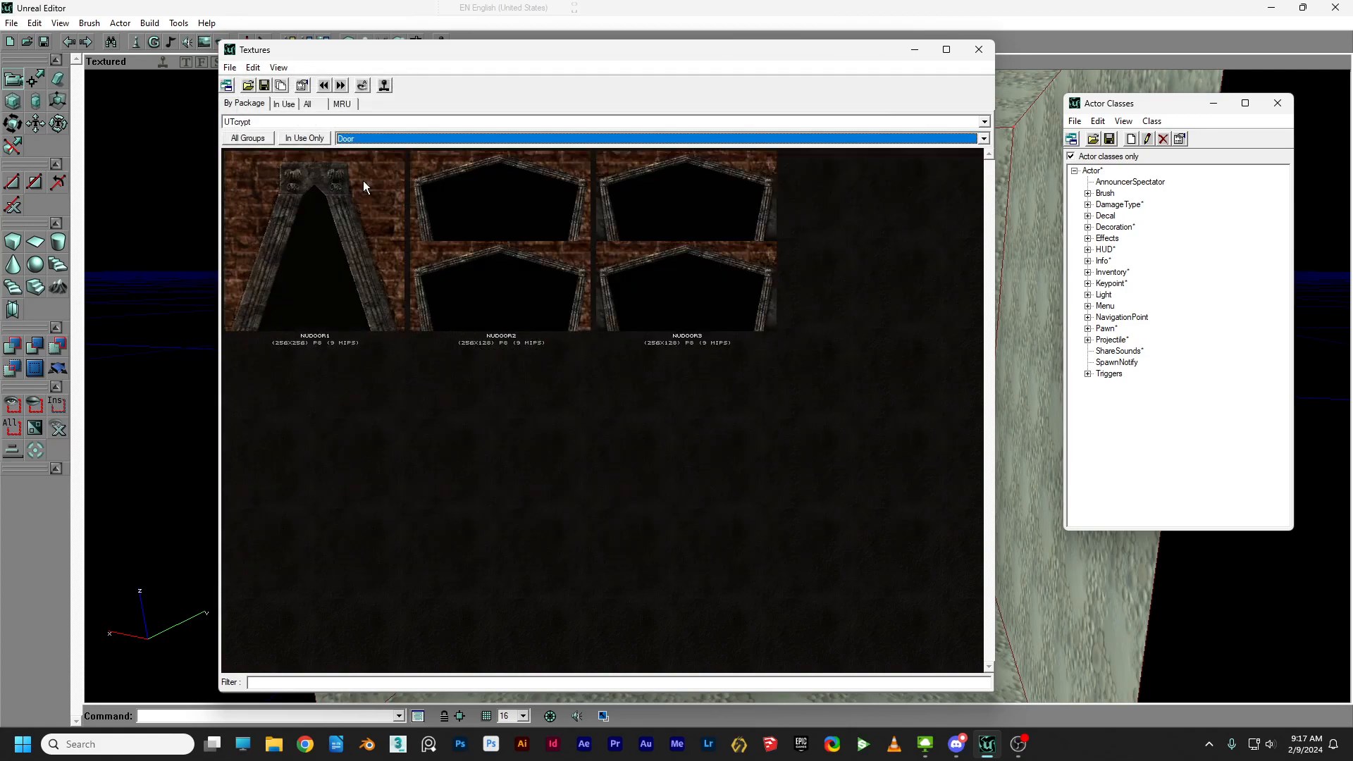
left_click(360, 138)
left_click(353, 187)
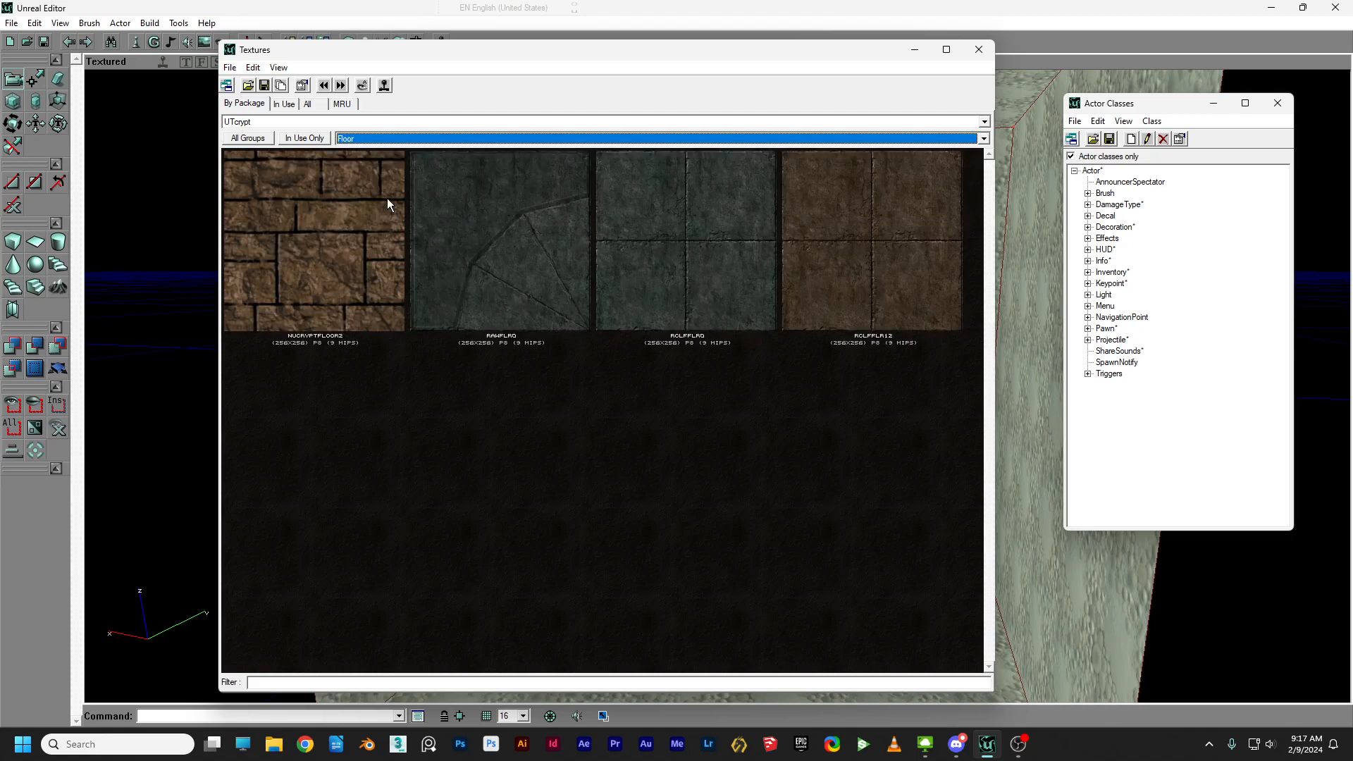
left_click(899, 238)
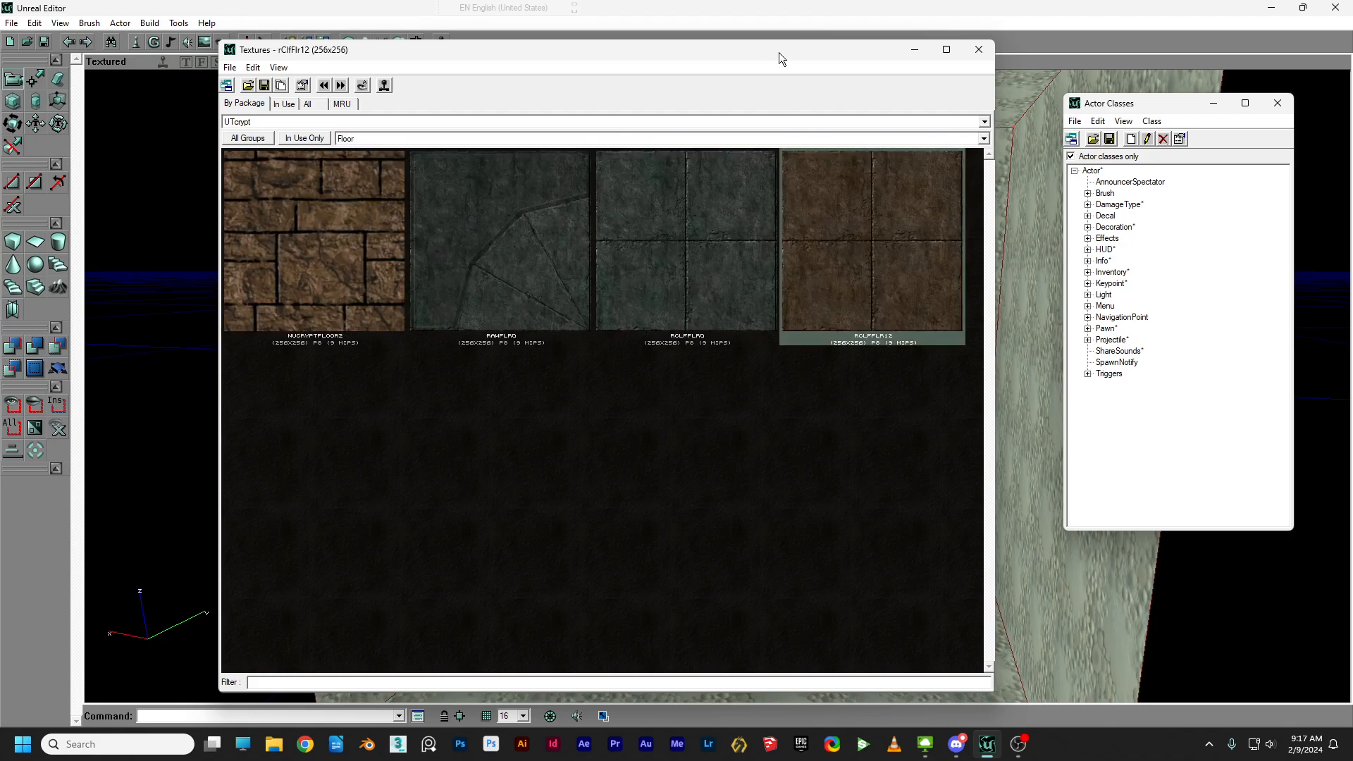
left_click_drag(779, 52, 375, 28)
left_click(762, 630)
right_click(762, 630)
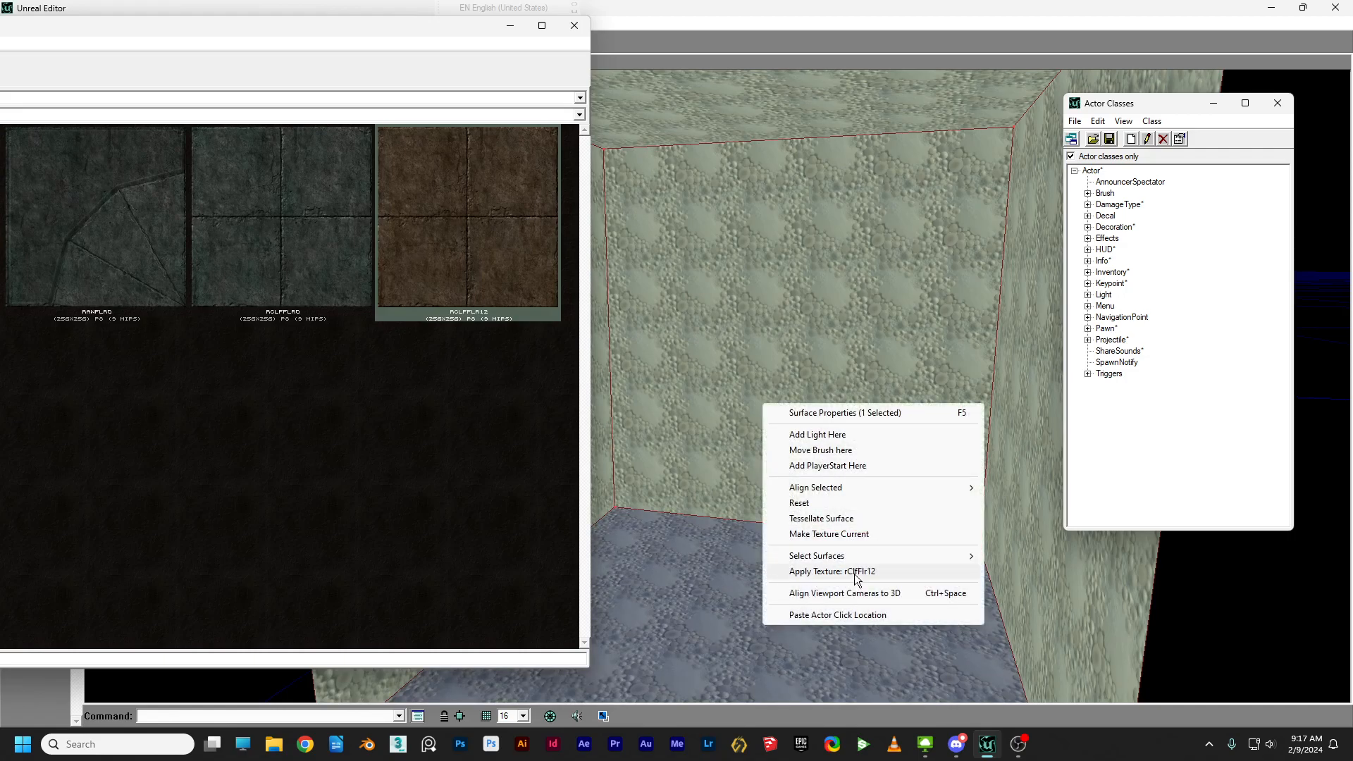
left_click(818, 571)
mouse_move(795, 571)
right_mouse_down()
mouse_move(794, 549)
mouse_move(794, 572)
right_mouse_up()
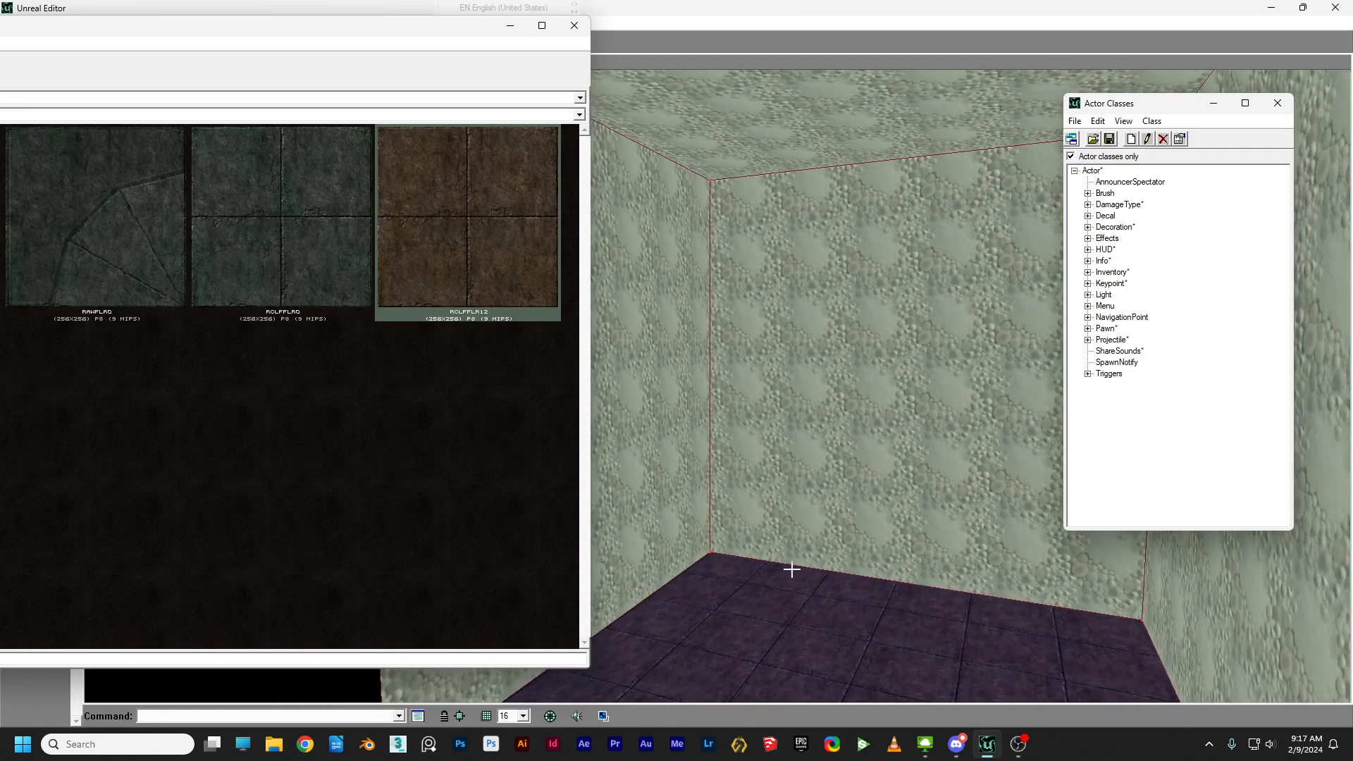
Apply the ut-toc-brick3 texture from the UTcrypt Wall group to the room's four walls.
left_click_drag(180, 25, 321, 49)
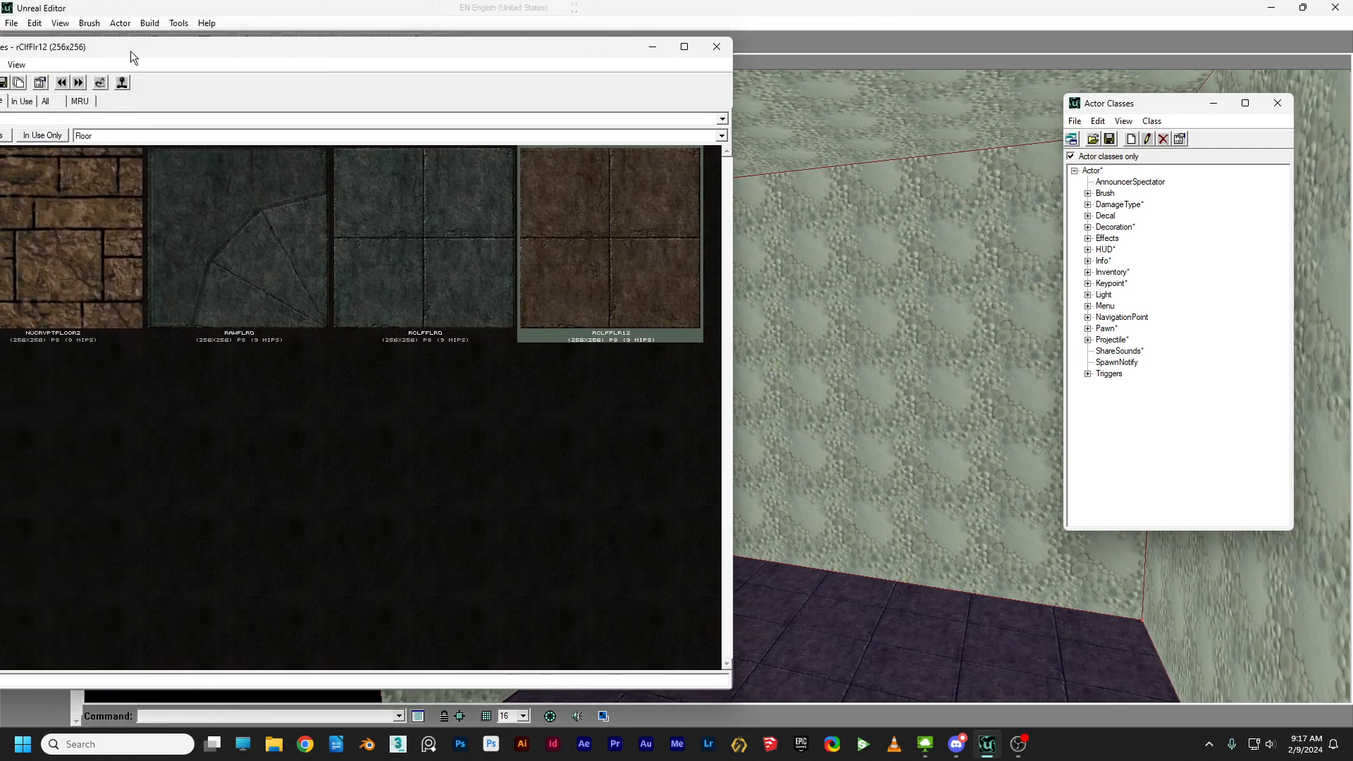
left_click_drag(130, 52, 247, 59)
left_click(202, 150)
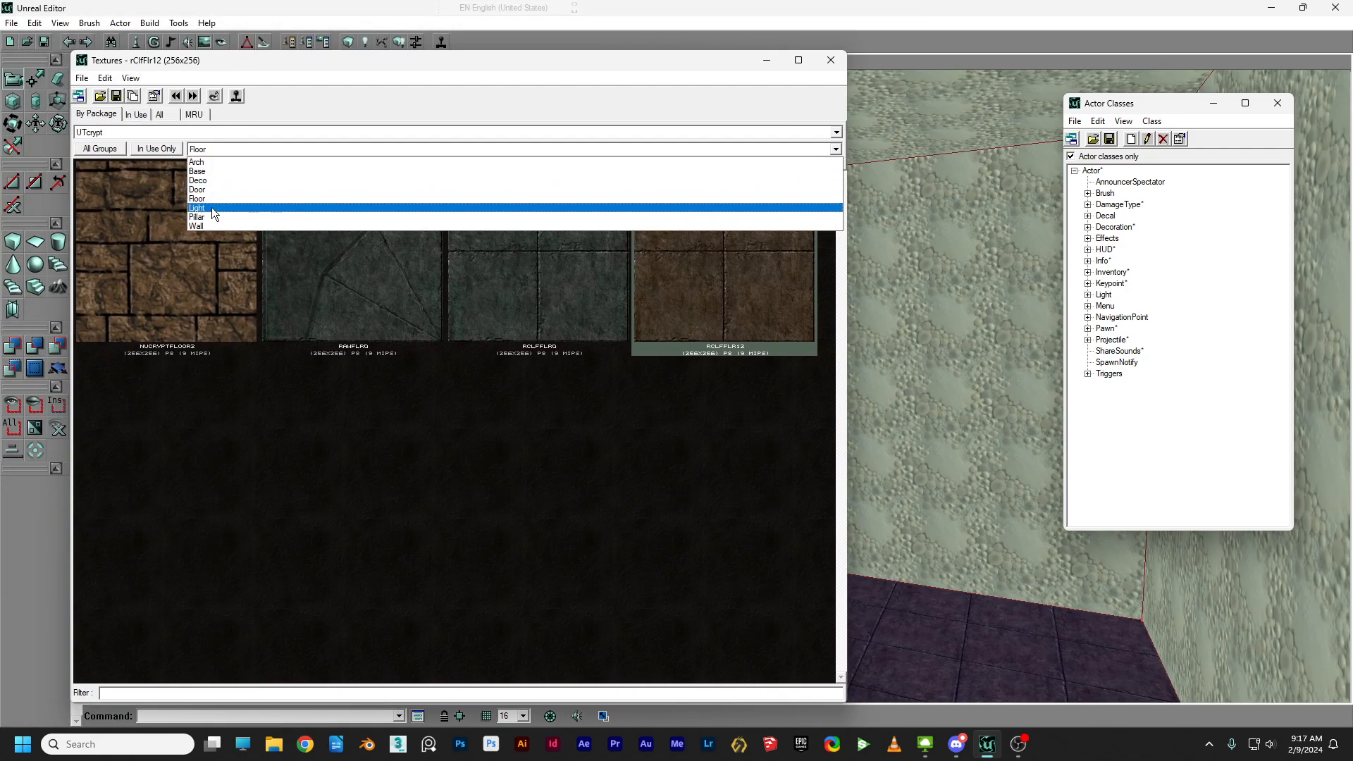
left_click(209, 226)
left_click(226, 395)
right_click_drag(989, 517, 1085, 517)
left_click(989, 503)
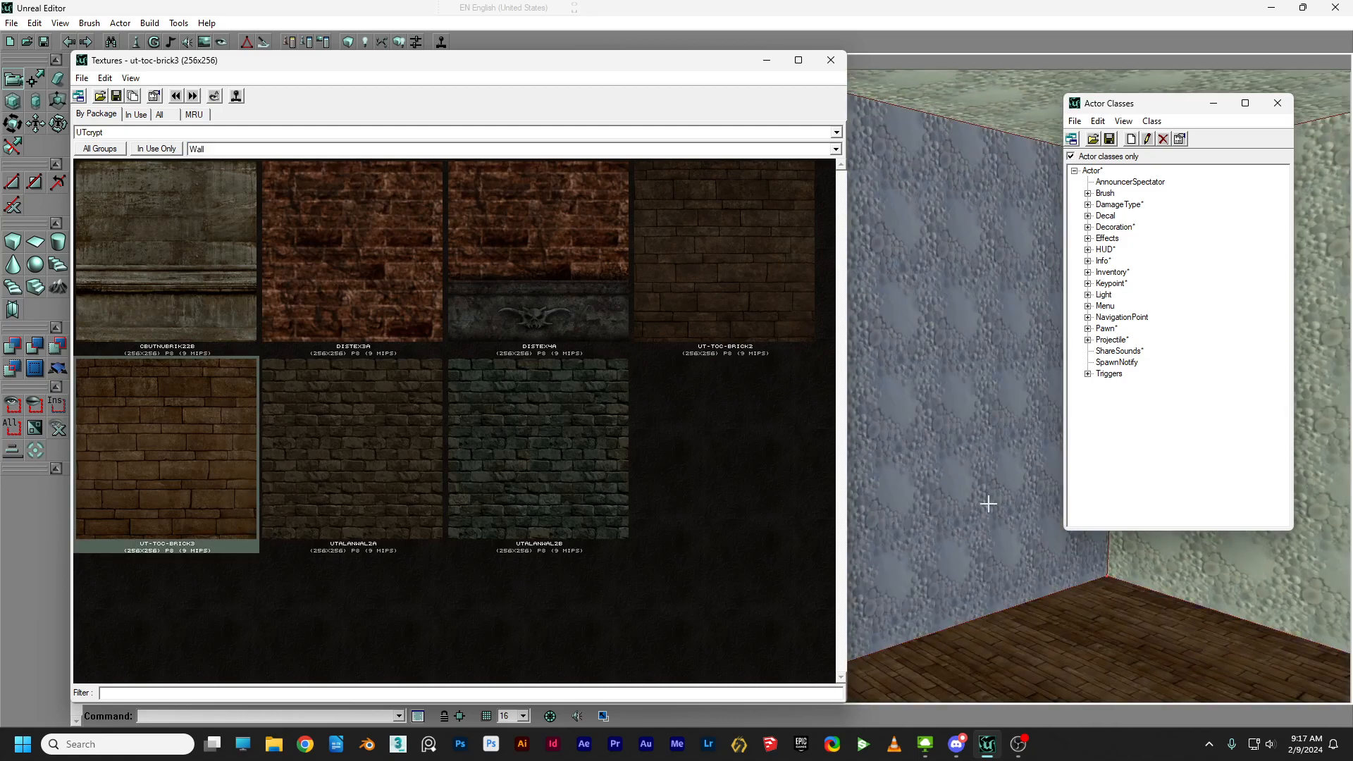
left_click(1142, 564, "ctrl")
right_click_drag(1131, 600, 1251, 601)
left_click(1132, 601, "ctrl")
left_click(1028, 609, "ctrl")
left_click(225, 446)
Reapply the rClfFlr12 texture from the Floor group to the floor alone.
left_click_drag(904, 521, 970, 574)
left_click(967, 638)
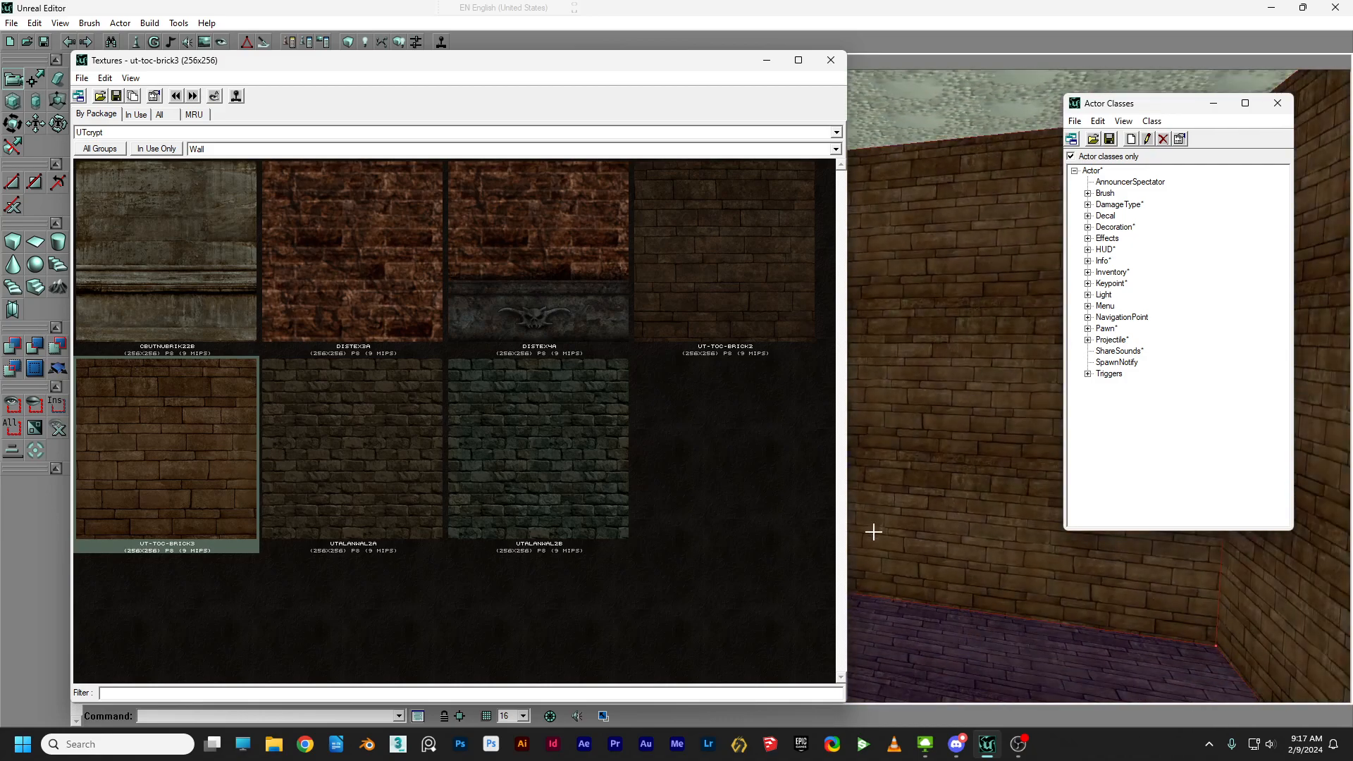
left_click(254, 148)
left_click(209, 200)
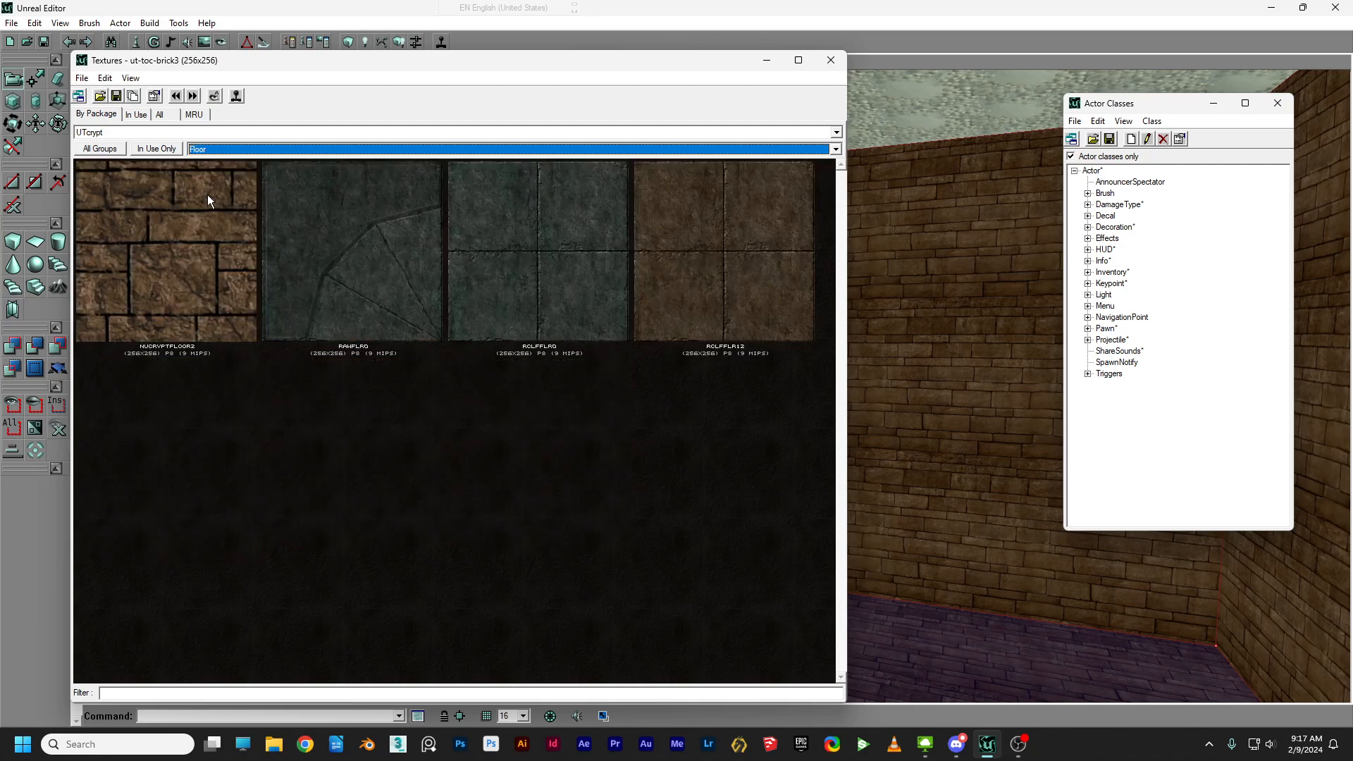
left_click(735, 297)
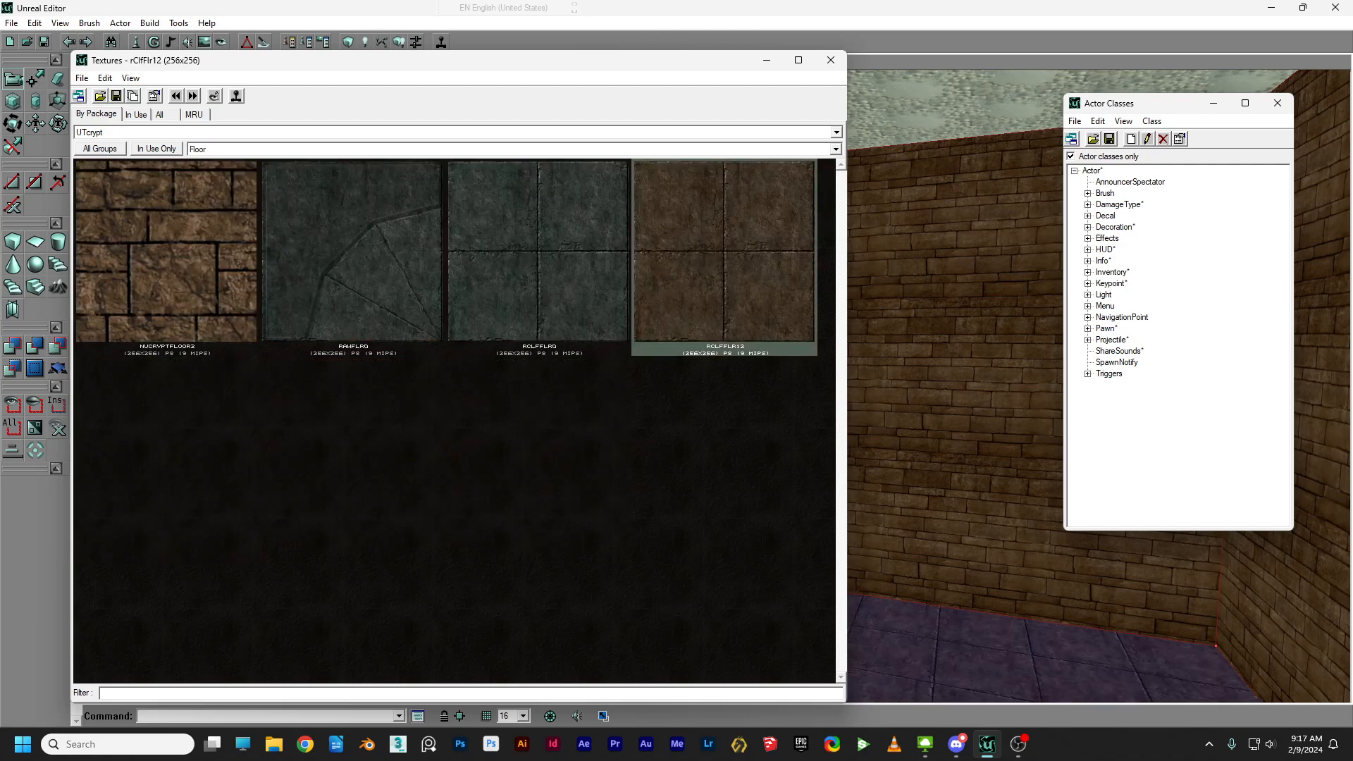
left_click_drag(942, 619, 951, 624)
Apply the cmbnastywal2 texture from the UTcrypt Base group to the ceiling.
right_click_drag(942, 619, 1057, 571)
left_click(209, 149)
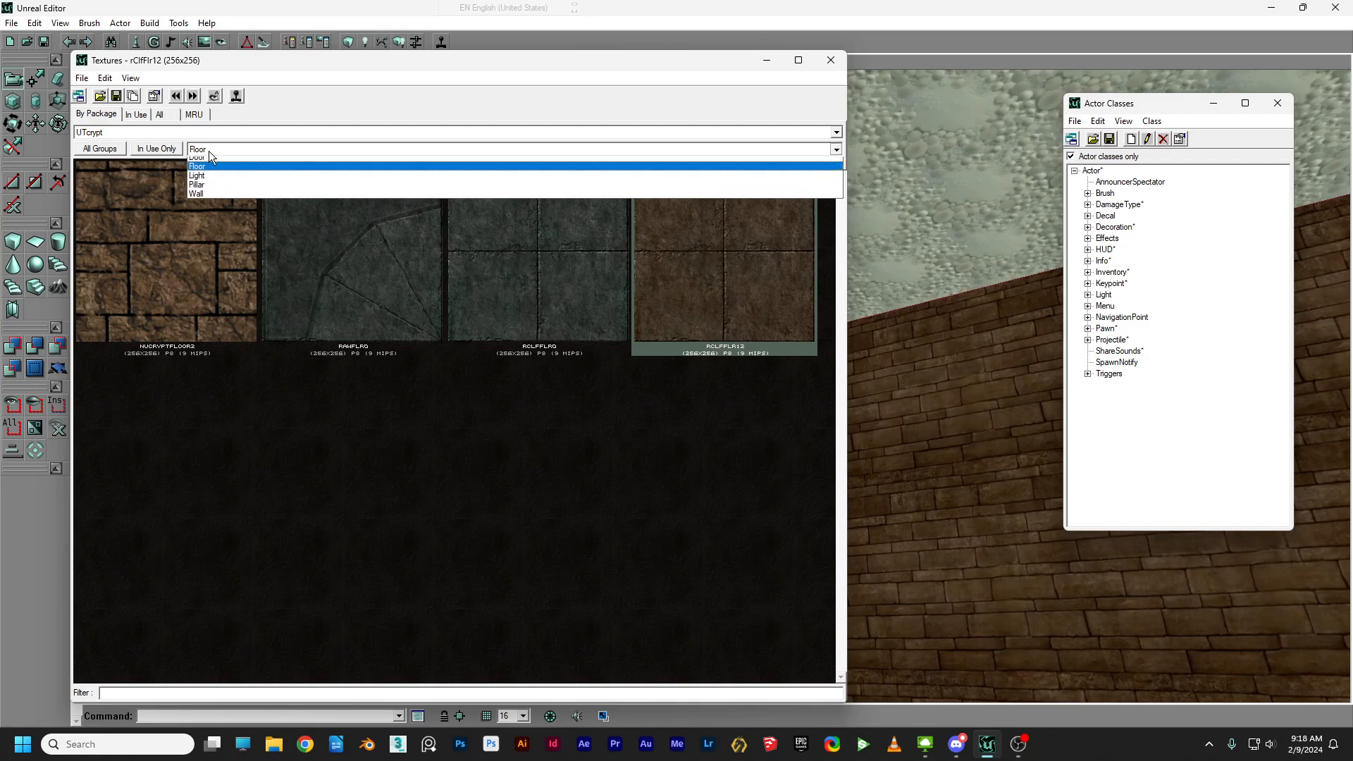
left_click(209, 167)
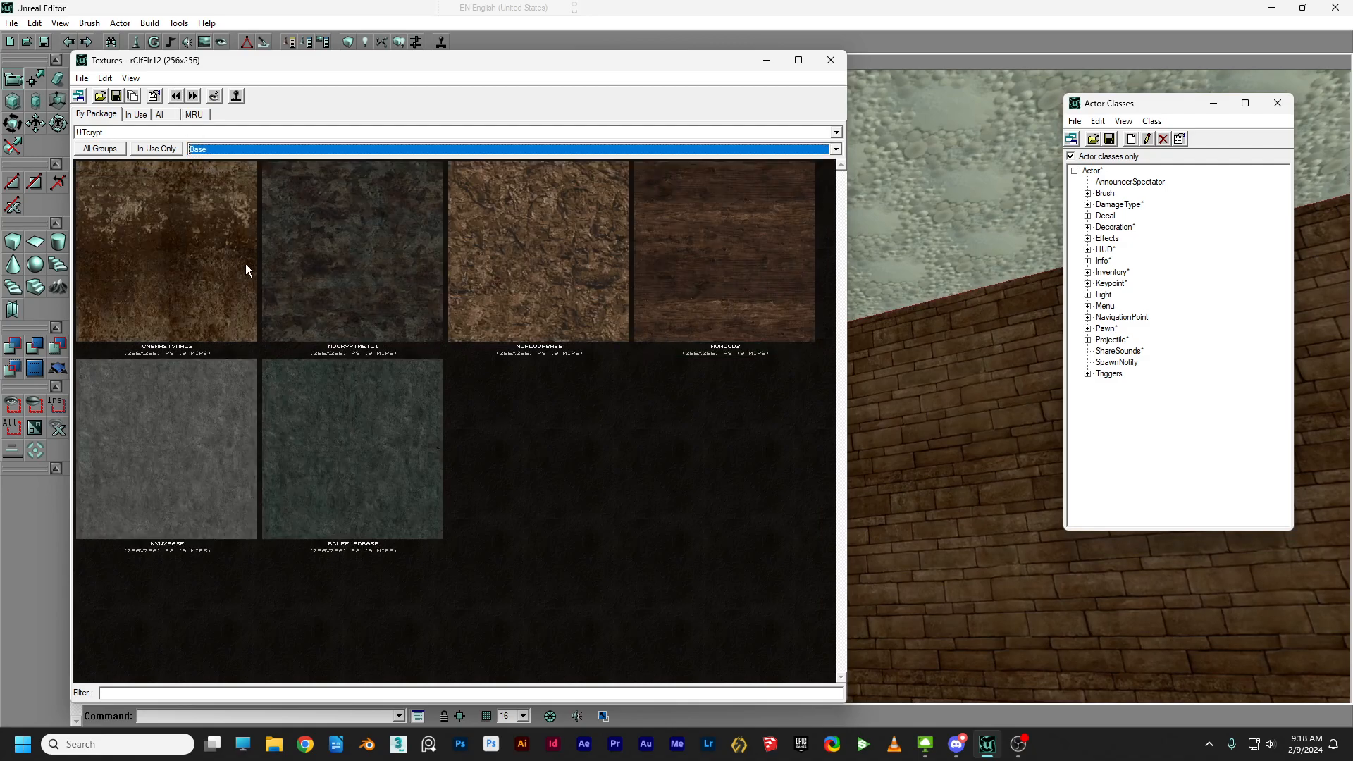
left_click(961, 216)
left_click(189, 265)
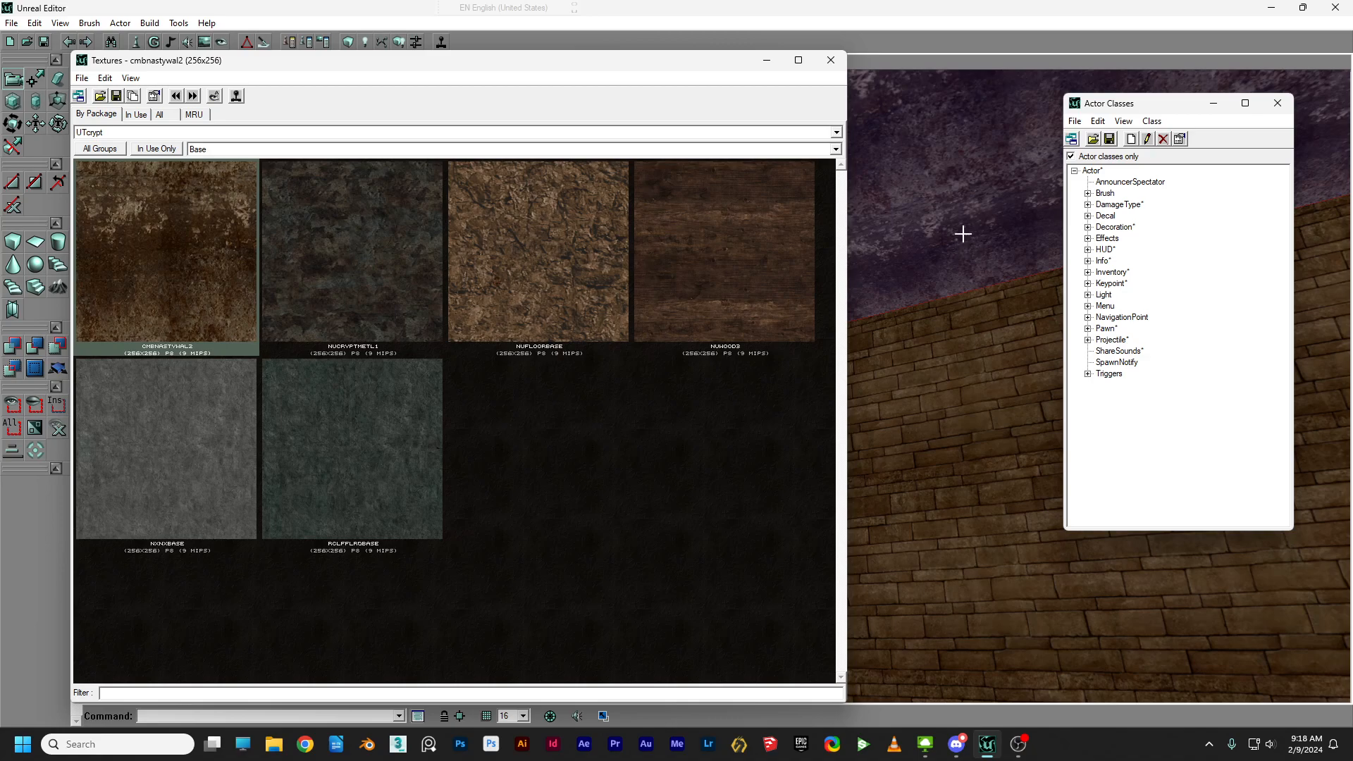
right_click_drag(955, 304, 1029, 451)
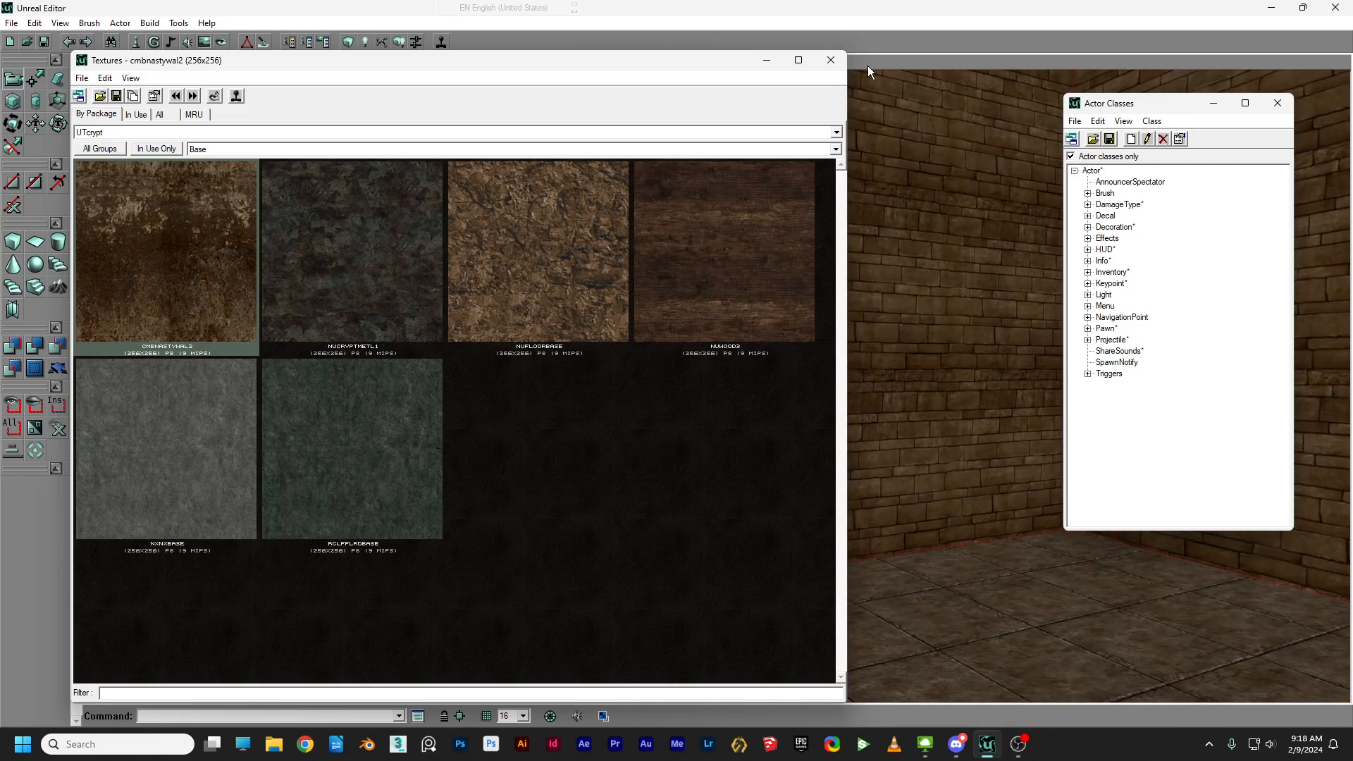
Select the room's four walls and apply the Auto alignment to their textures in the surface properties.
left_click(832, 59)
mouse_move(876, 142)
right_mouse_down()
mouse_move(876, 106)
mouse_move(902, 144)
mouse_move(874, 134)
right_mouse_up()
right_click_drag(523, 406, 522, 395)
left_click(520, 396)
left_click(800, 377, "ctrl")
left_click_drag(799, 378, 1033, 385)
left_click(612, 402, "ctrl")
left_click(755, 399, "ctrl")
right_click_drag(763, 458, 818, 490)
right_click(616, 422)
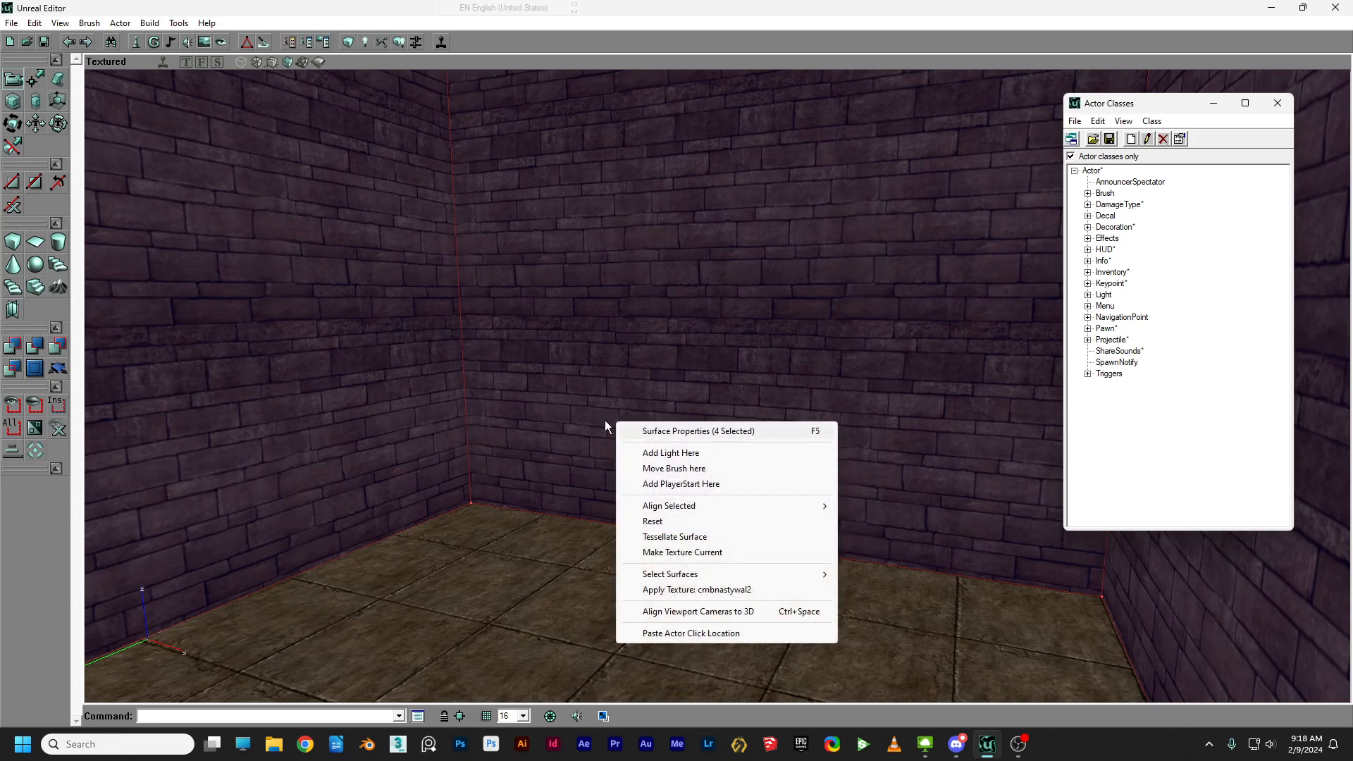
left_click(694, 433)
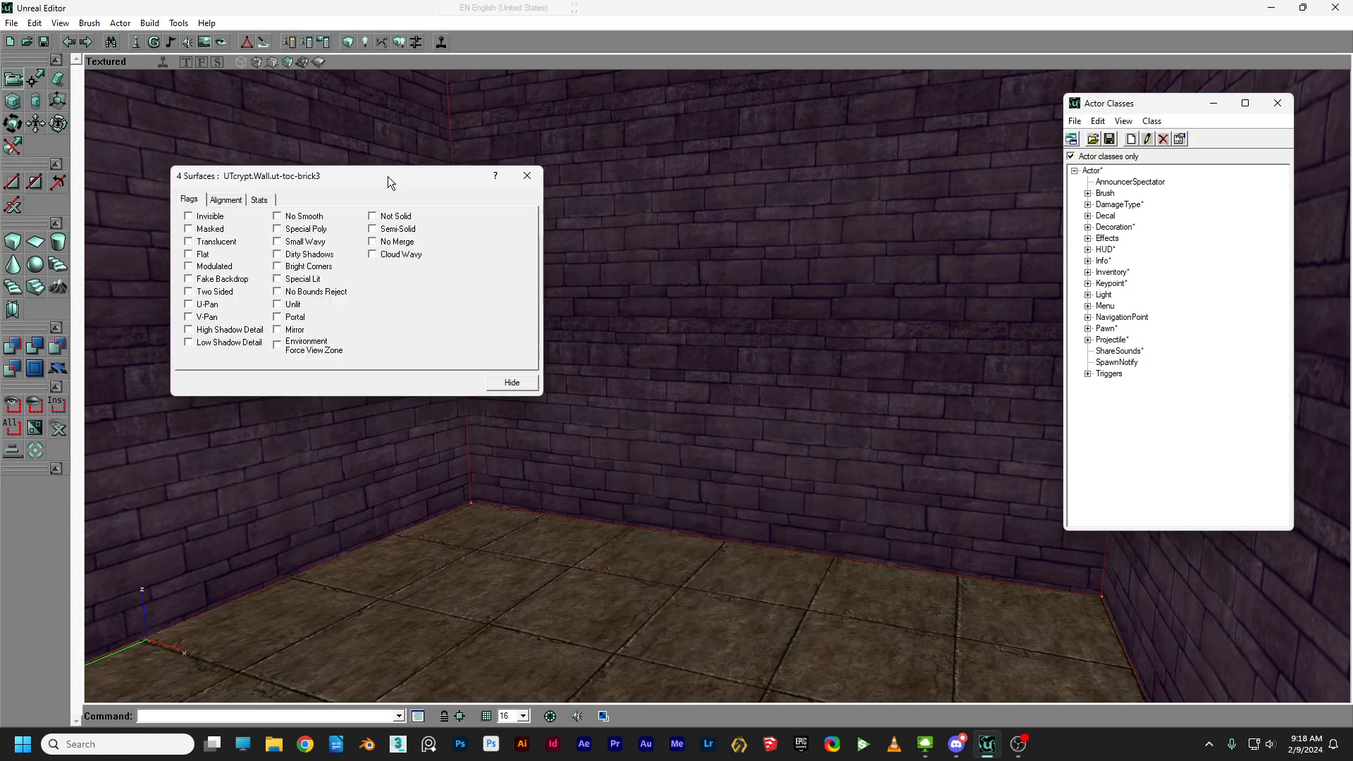
left_click_drag(387, 178, 969, 179)
left_click(839, 192)
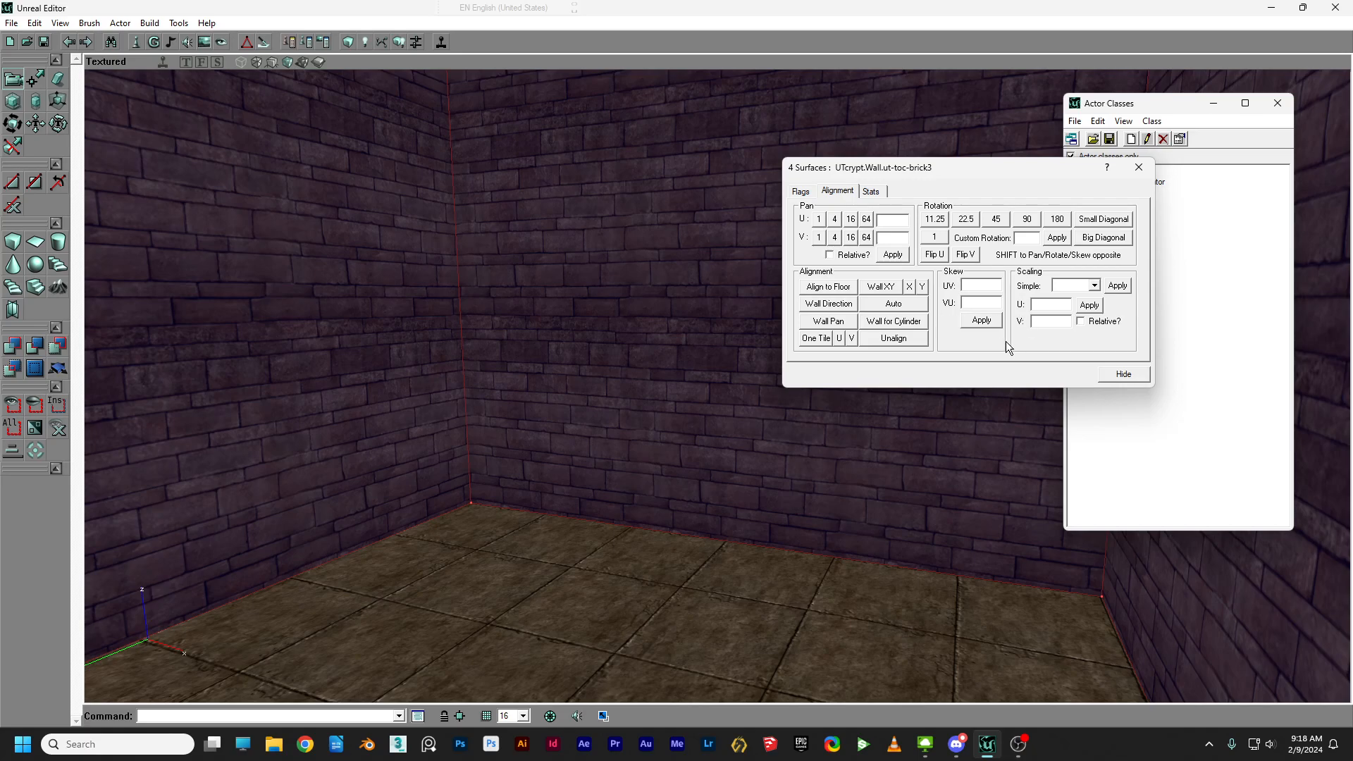
left_click(905, 305)
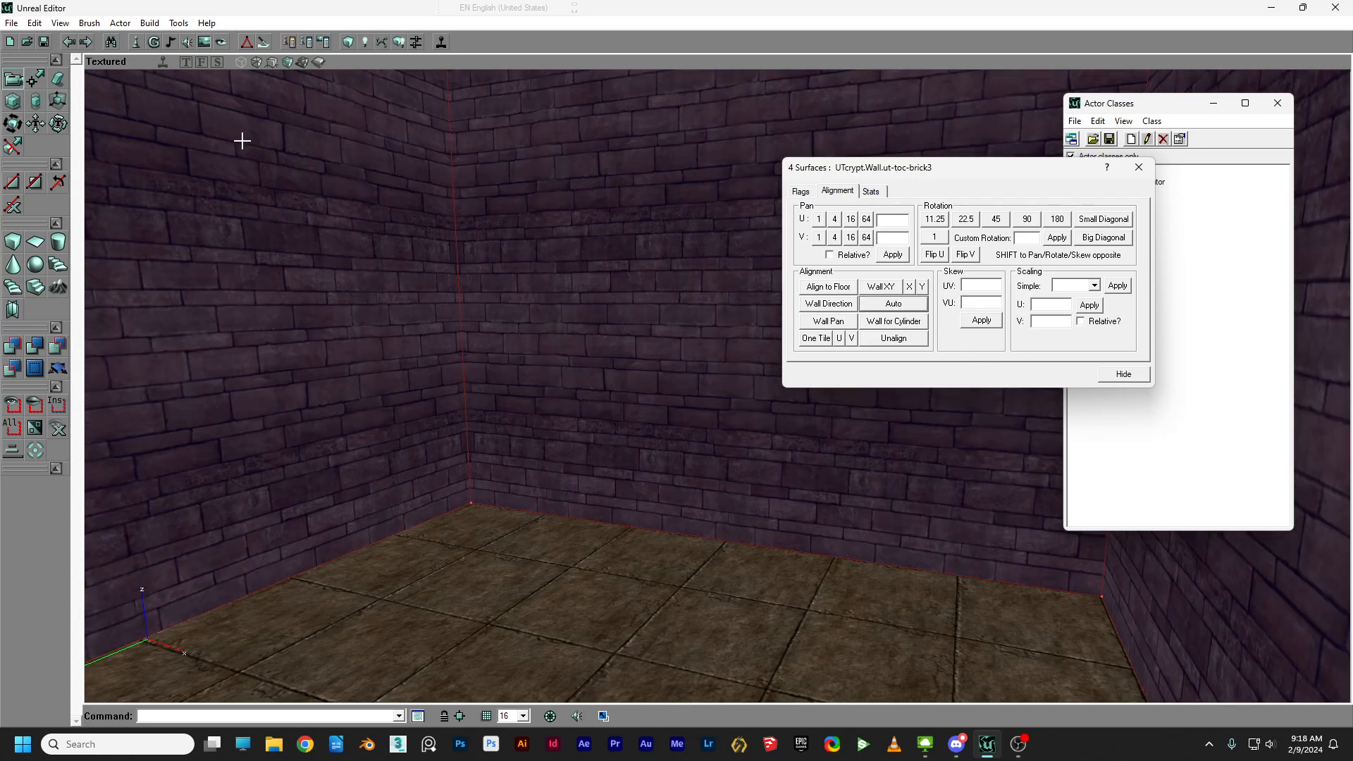
Select only the room's floor surface, apply Align to Floor, and set its simple texture scaling to 0.5.
left_click(33, 125)
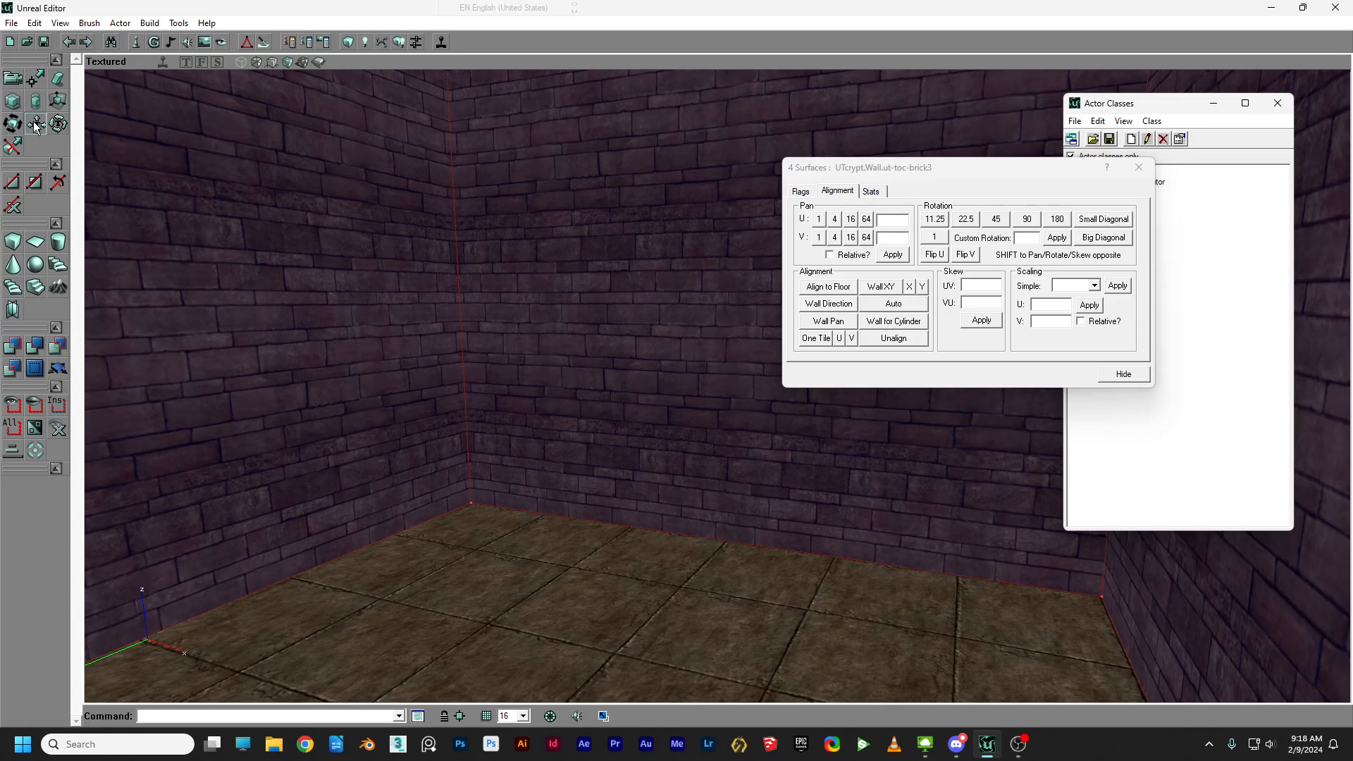
right_click_drag(423, 282, 331, 459, "ctrl")
key("shift+n")
left_click_drag(331, 459, 282, 508)
right_click_drag(282, 507, 282, 564)
left_click_drag(282, 564, 204, 529)
left_click_drag(455, 395, 507, 433)
right_click_drag(544, 422, 539, 471)
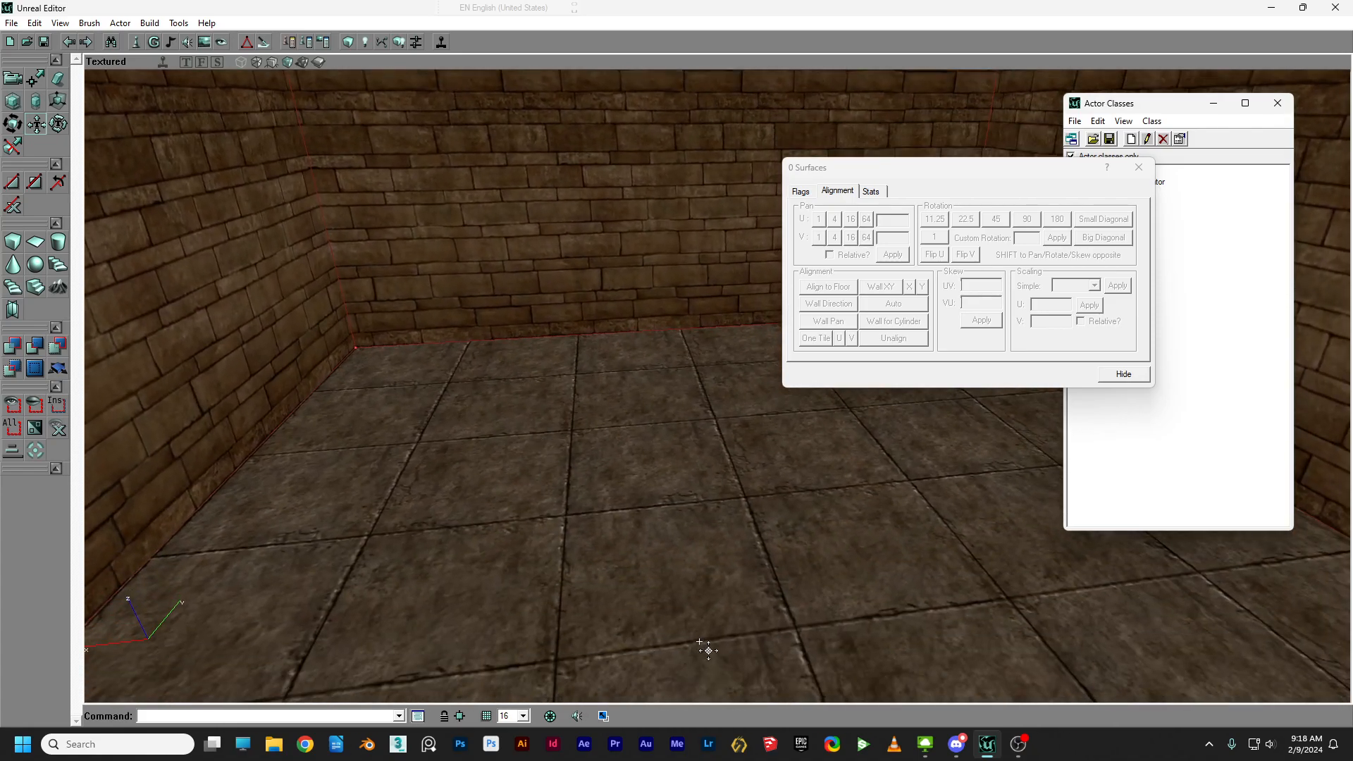
left_click(714, 618)
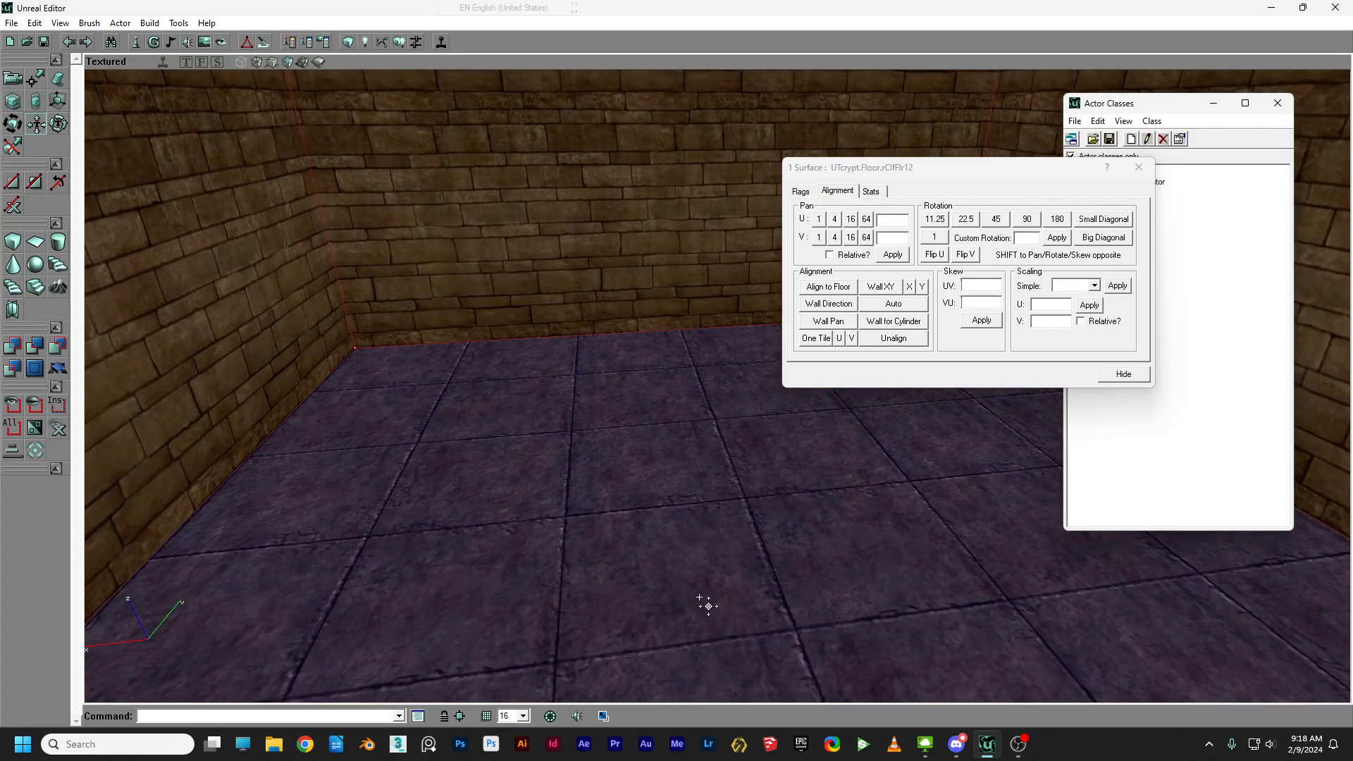
left_click(846, 292)
left_click(1095, 285)
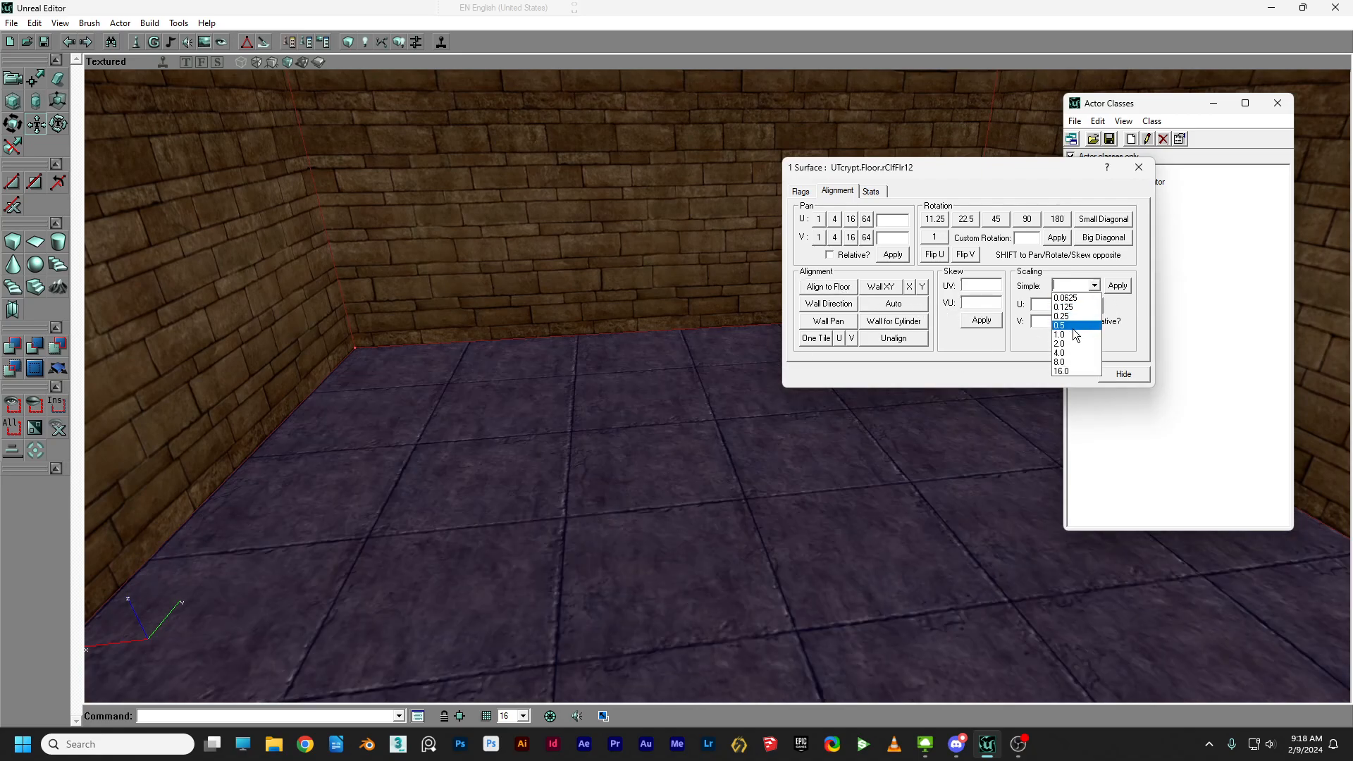
left_click(1071, 325)
left_click(1115, 288)
Select only the ceiling surface, apply Align to Floor, and set its simple texture scaling to 2.0.
left_click(804, 553)
right_click_drag(804, 553, 790, 254)
left_click(647, 377)
right_click_drag(647, 376, 647, 310)
left_click(822, 291)
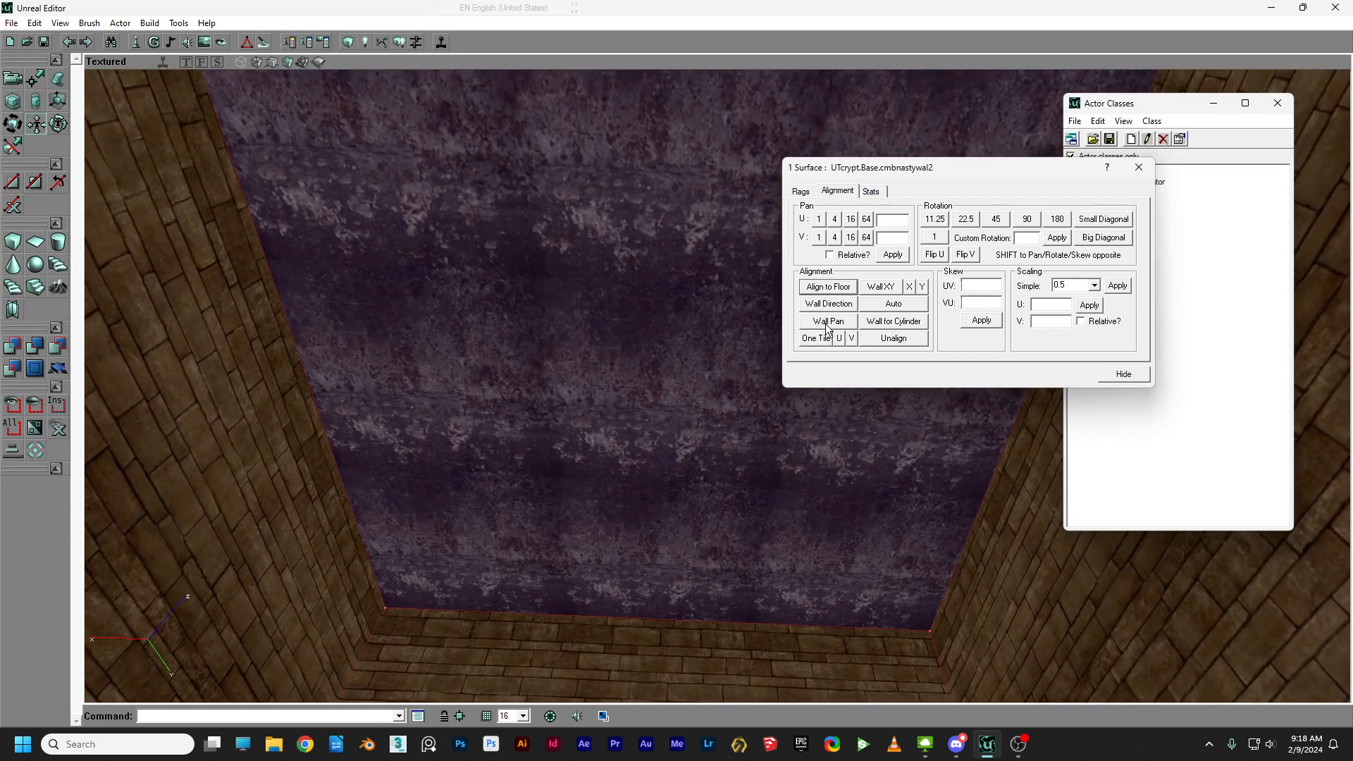
left_click(1118, 285)
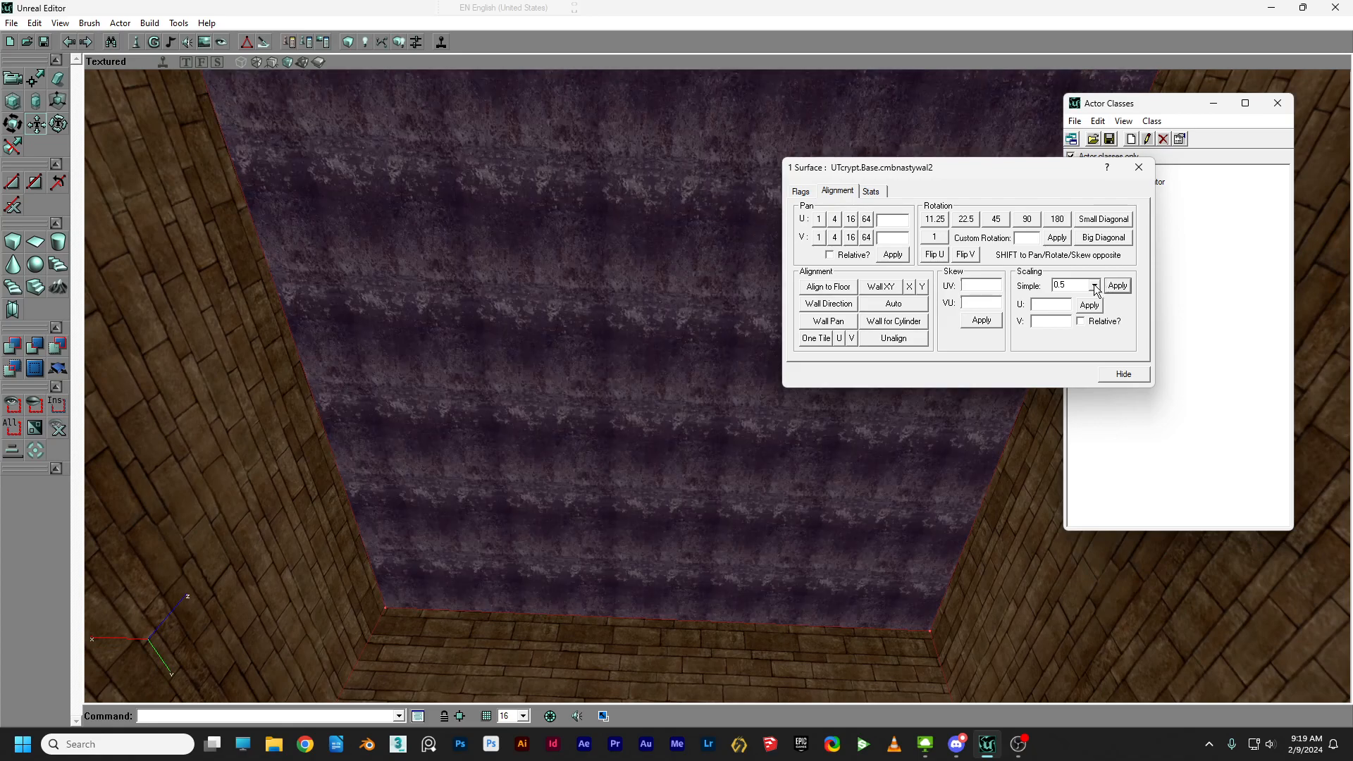
left_click(1095, 285)
left_click(1060, 343)
left_click(1118, 285)
left_click(665, 369, "ctrl")
mouse_move(665, 368)
right_mouse_down()
mouse_move(733, 338)
mouse_move(670, 395)
mouse_move(665, 521)
mouse_move(689, 357)
right_mouse_up()
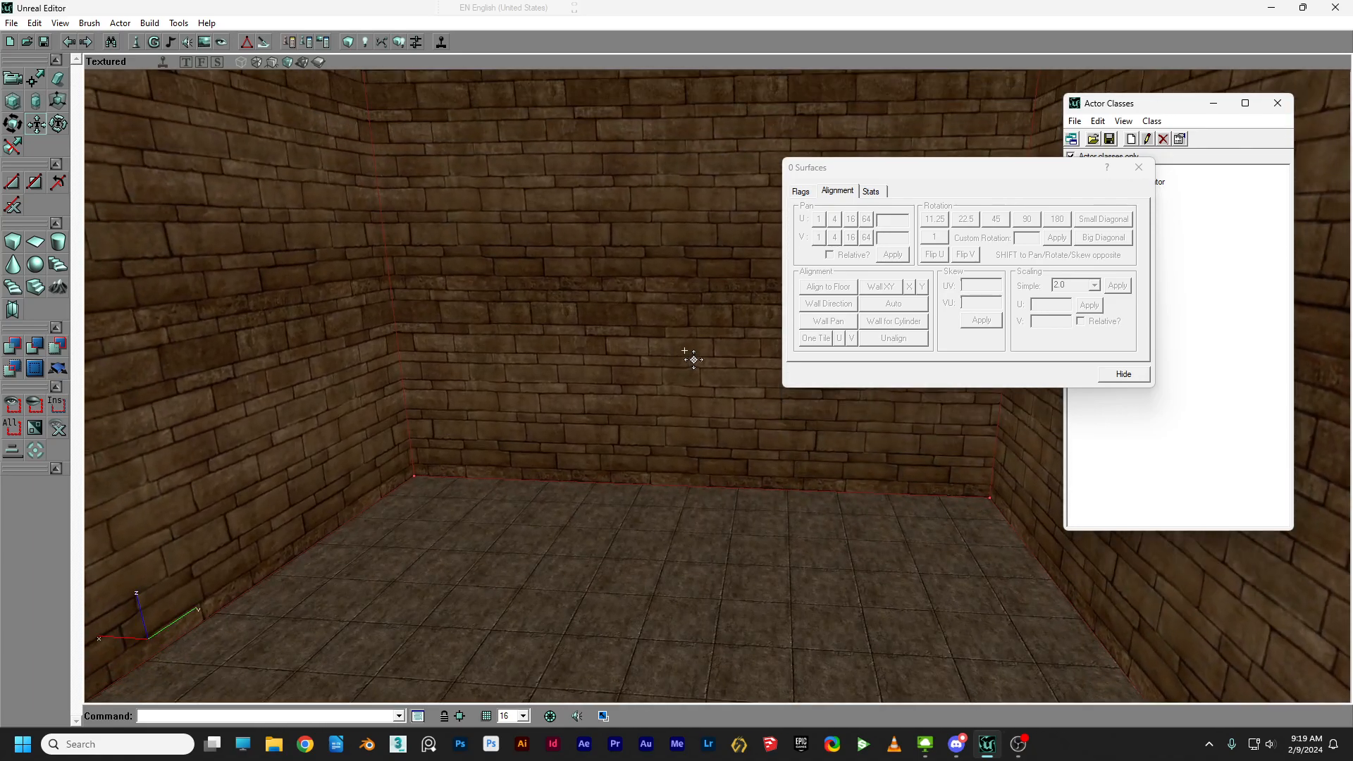
Close the surface properties and make brn-arch-pika from the UTcrypt Arch group the current texture.
left_click(20, 80)
left_click(1139, 169)
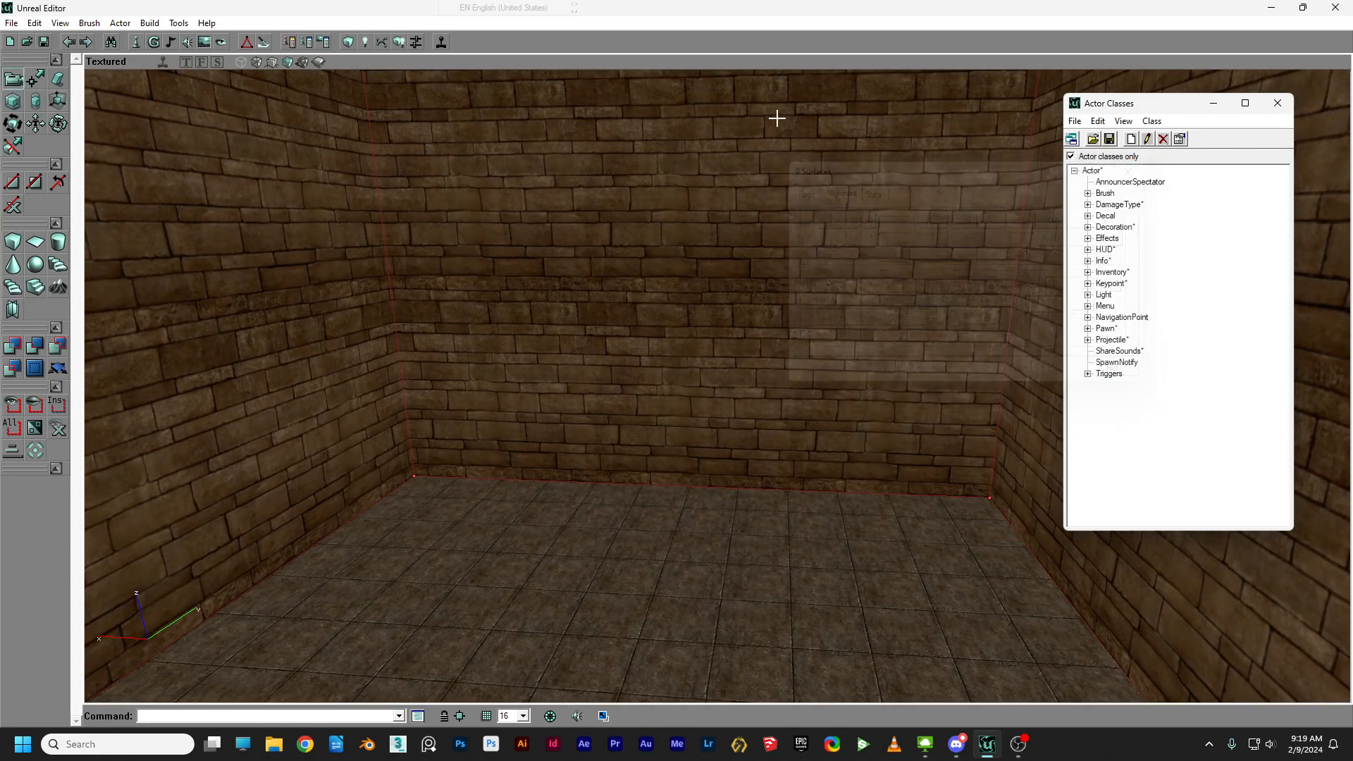
left_click(204, 43)
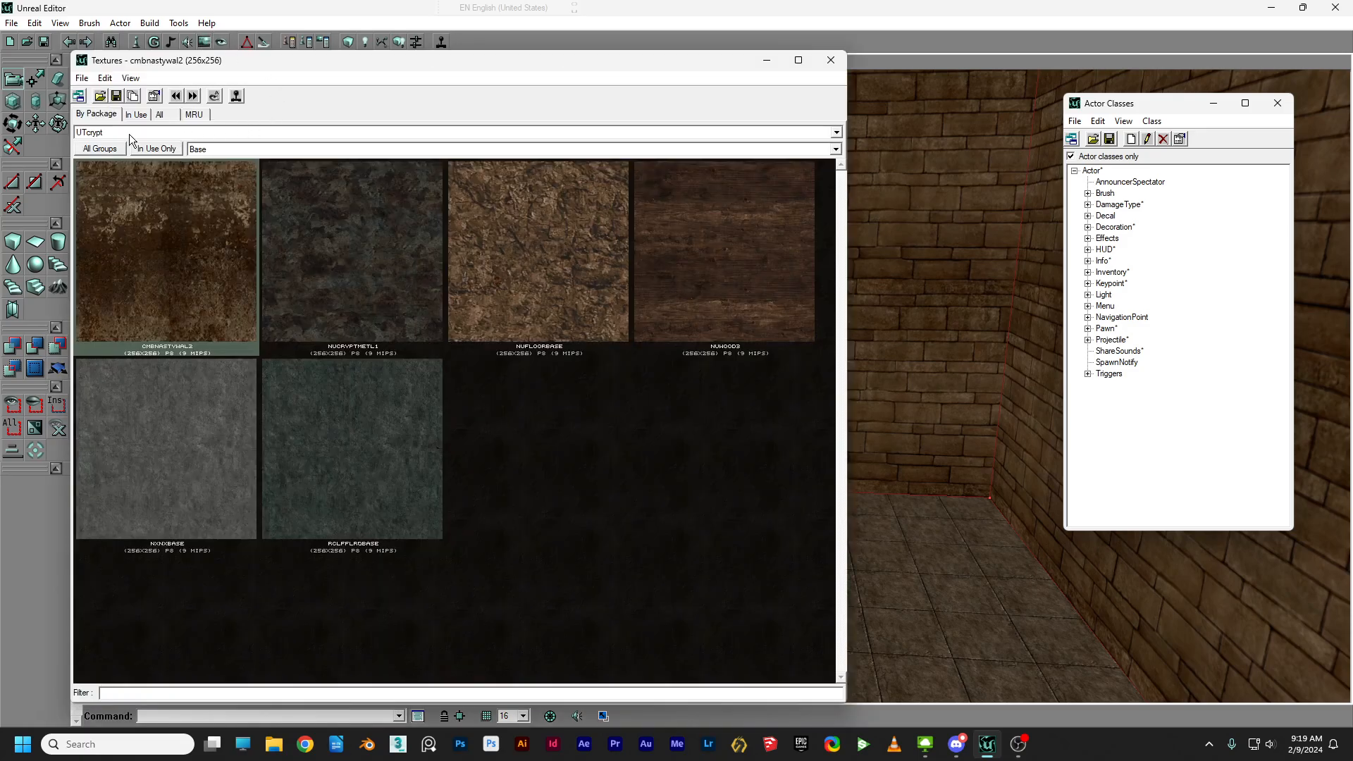
left_click(214, 148)
left_click(226, 159)
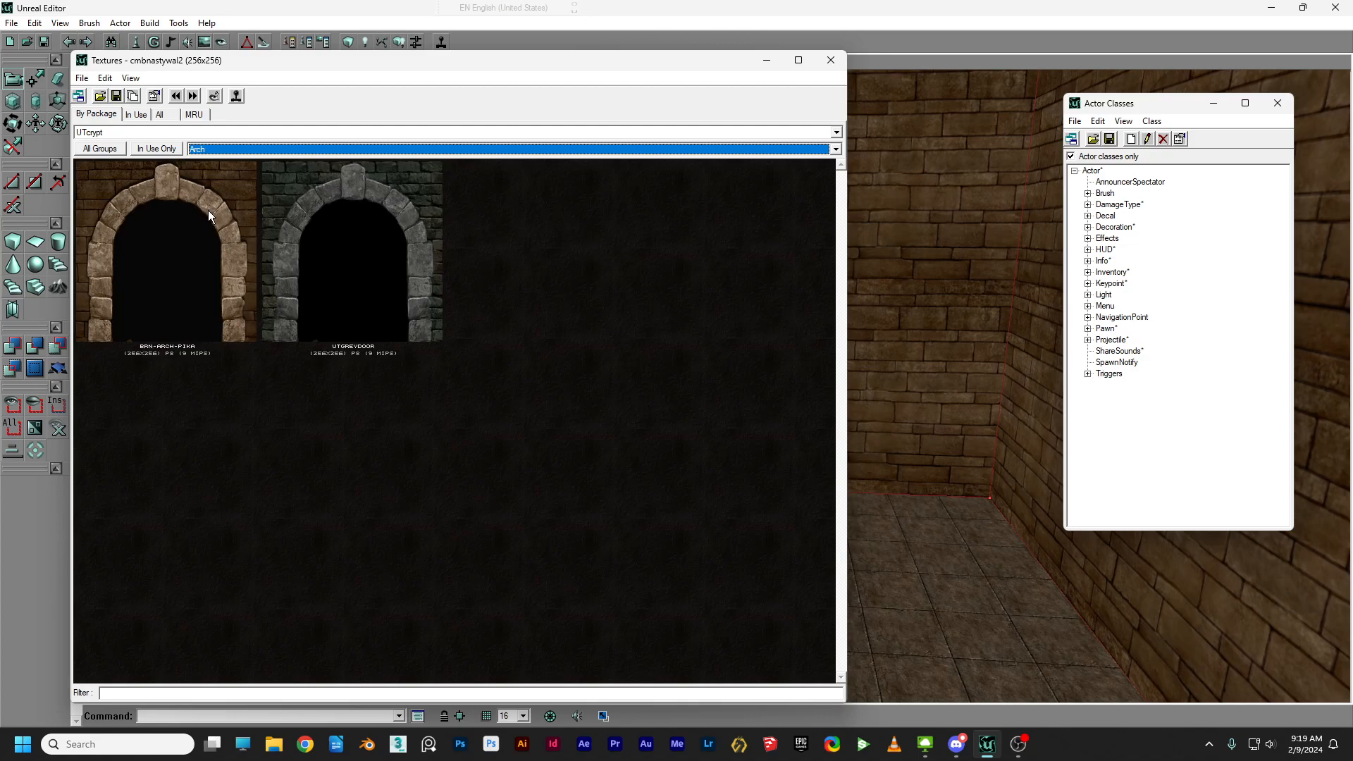
left_click(238, 217)
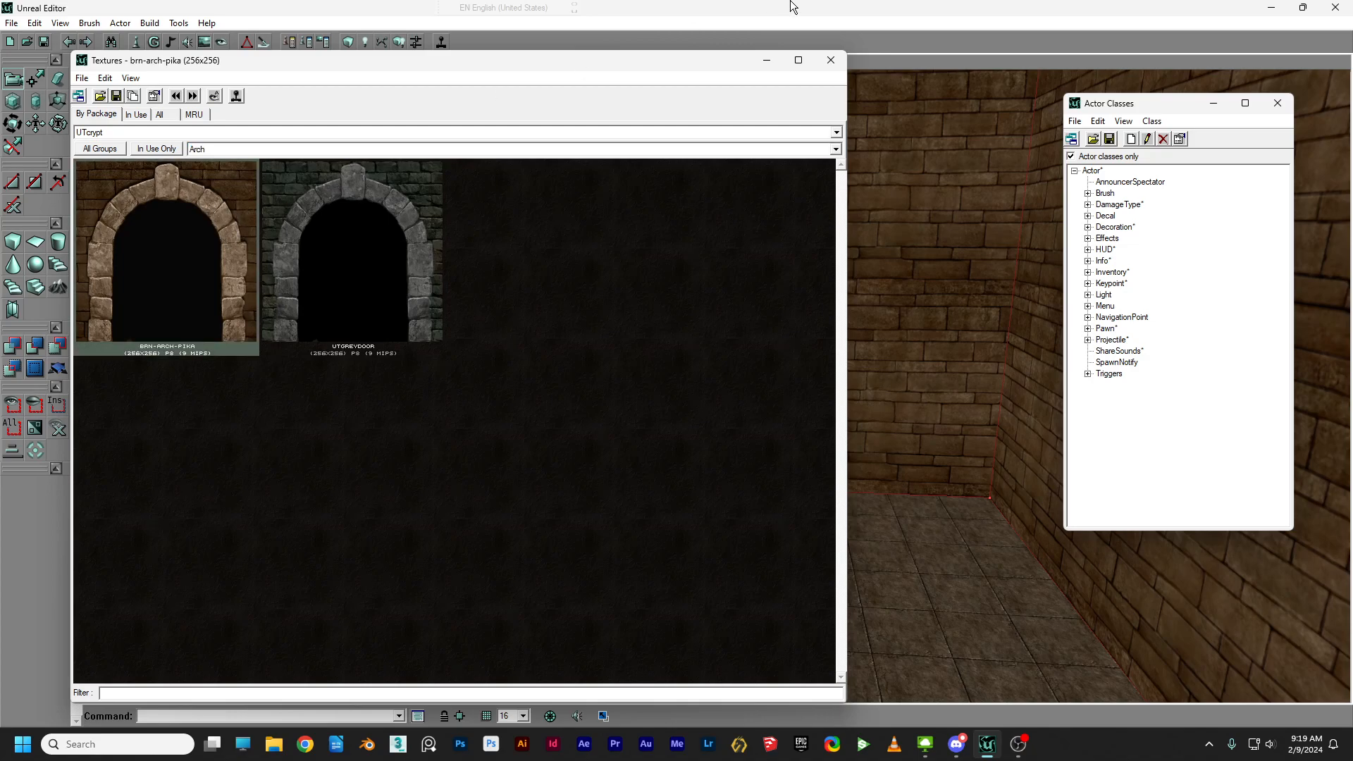
left_click(830, 61)
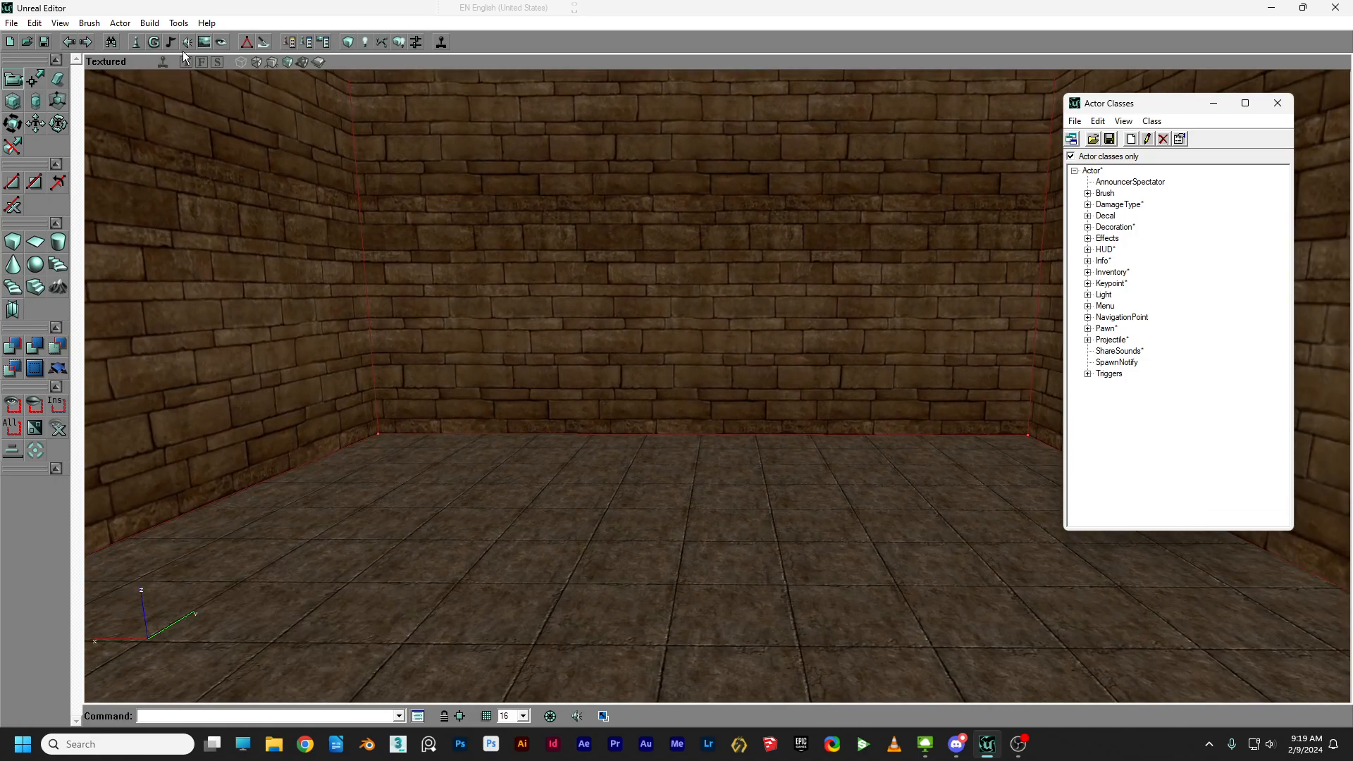
left_click(203, 42)
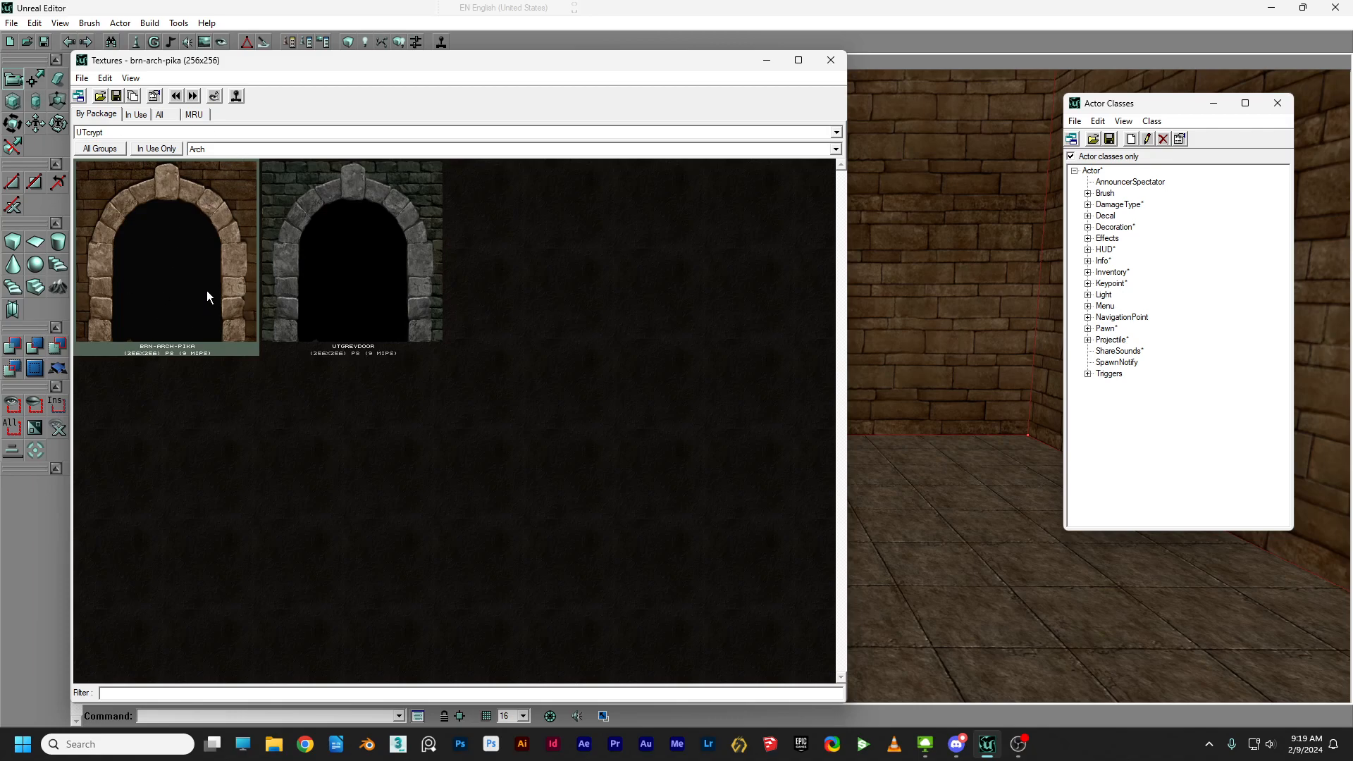
left_click(829, 62)
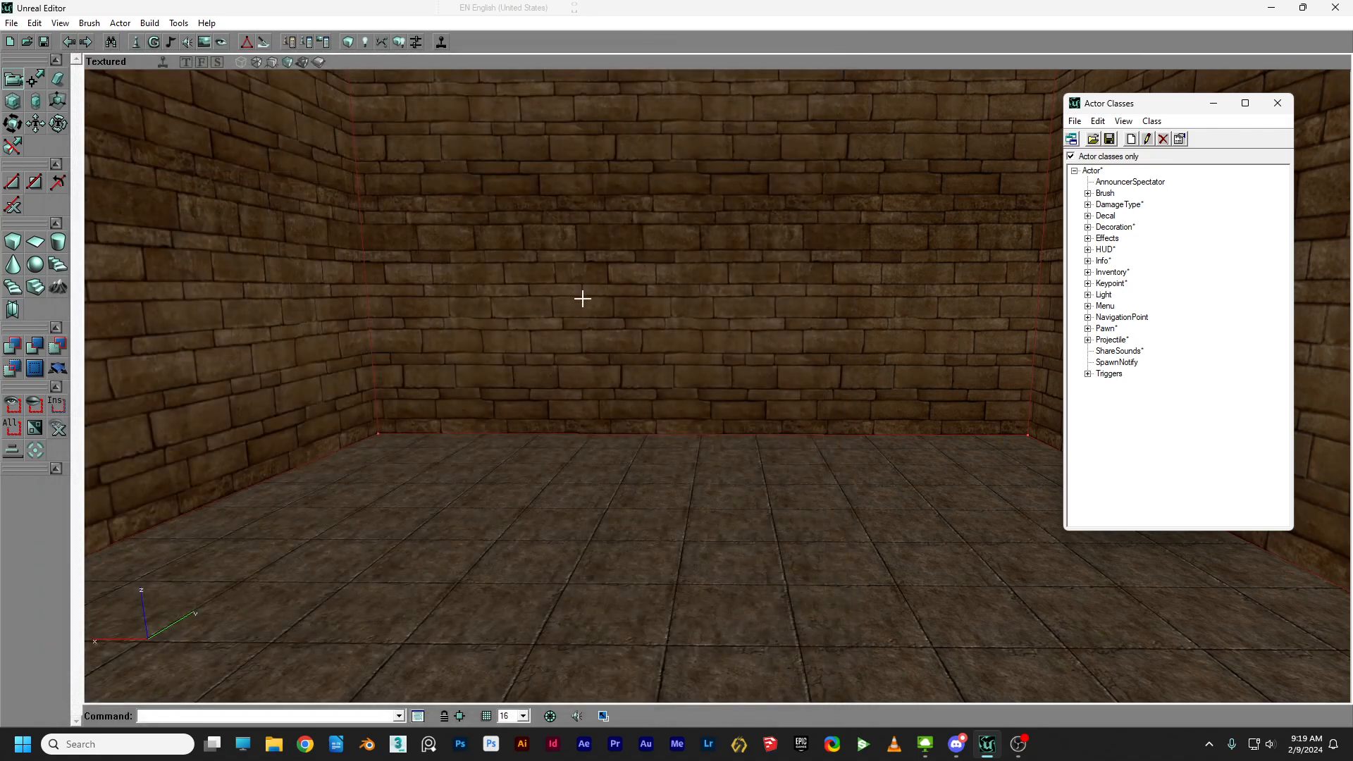
Open the 2D Shape Editor maximized and load the current texture as its background image.
left_click(247, 43)
left_click(929, 234)
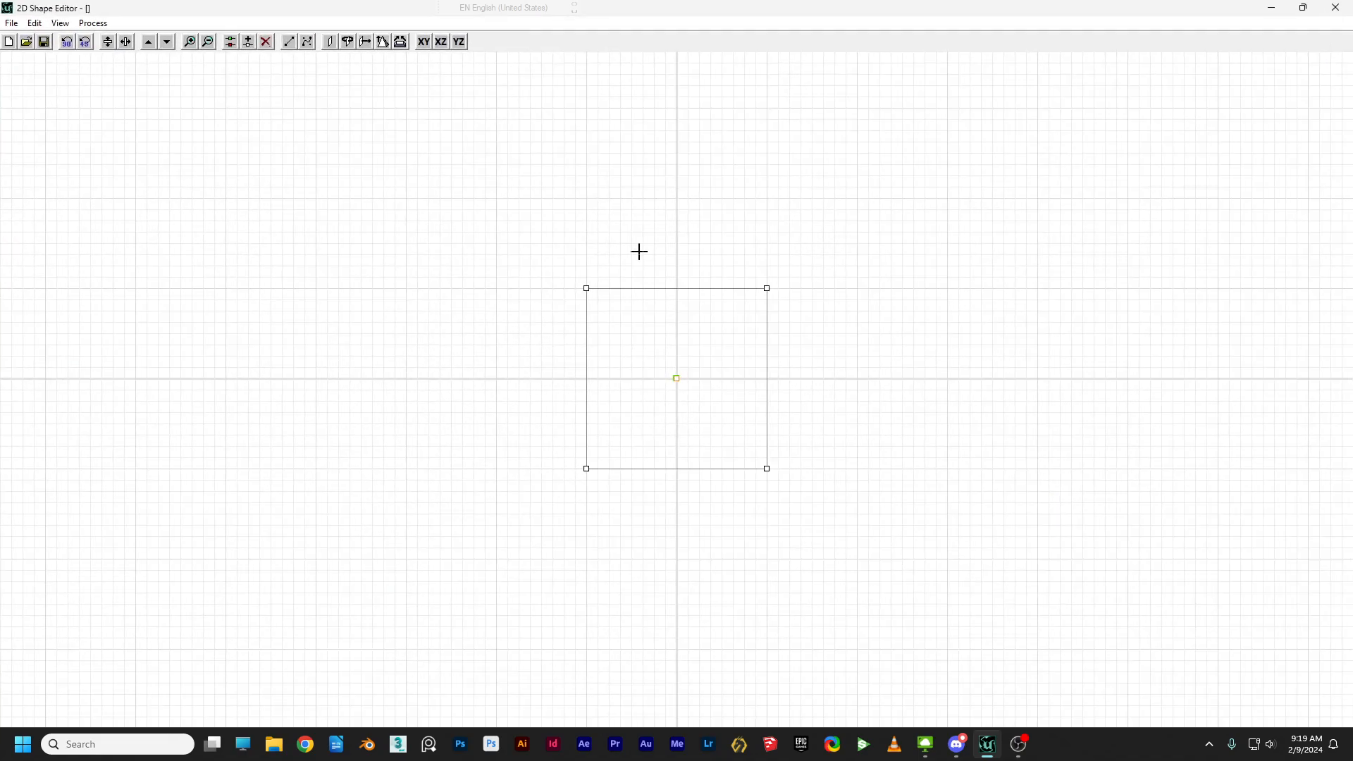
left_click(12, 23)
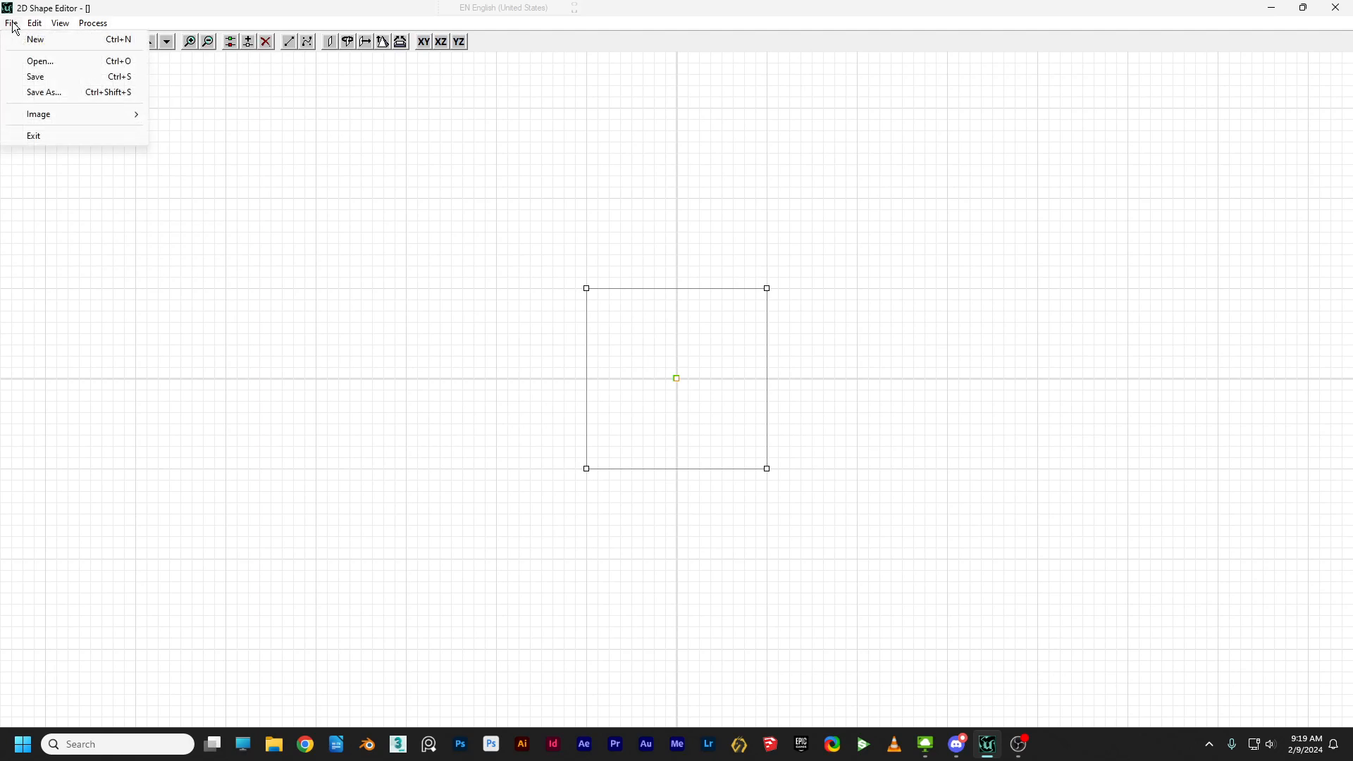
mouse_move(51, 120)
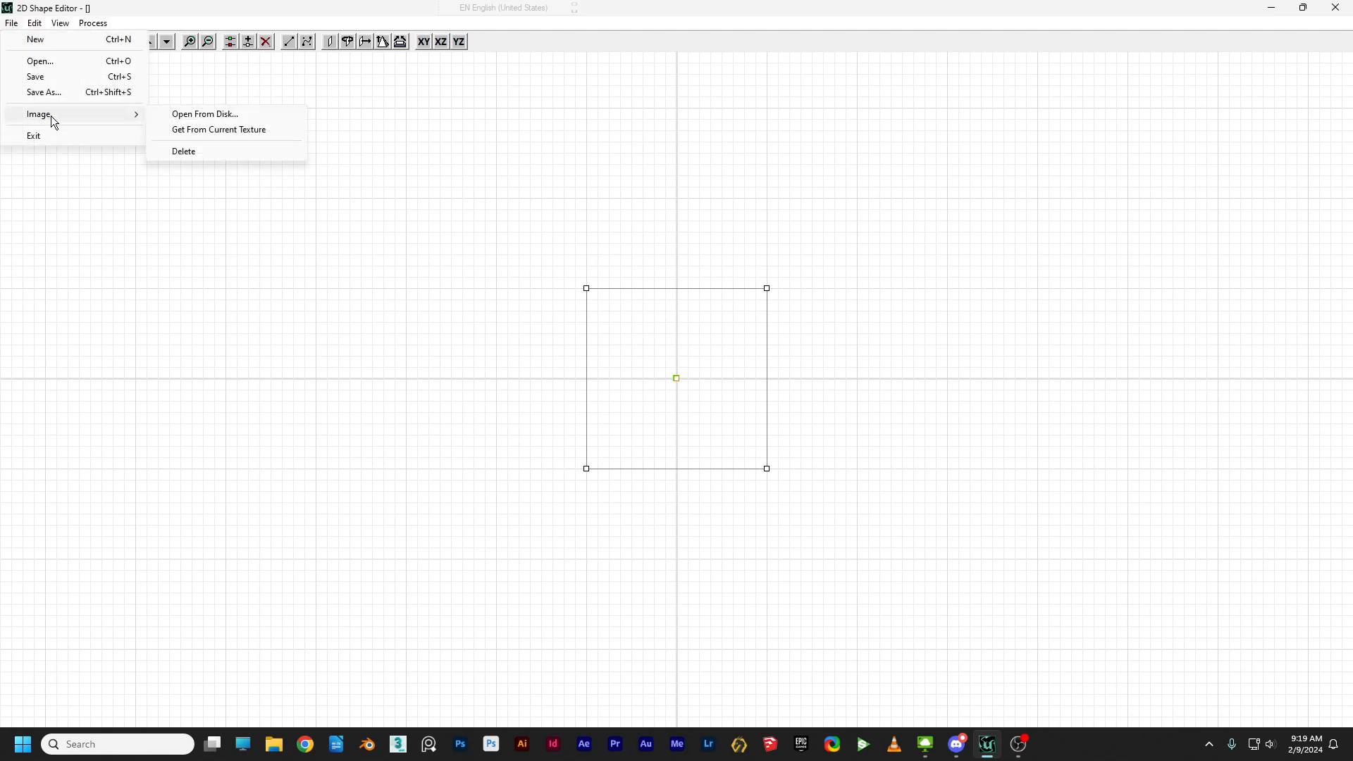
left_click(232, 132)
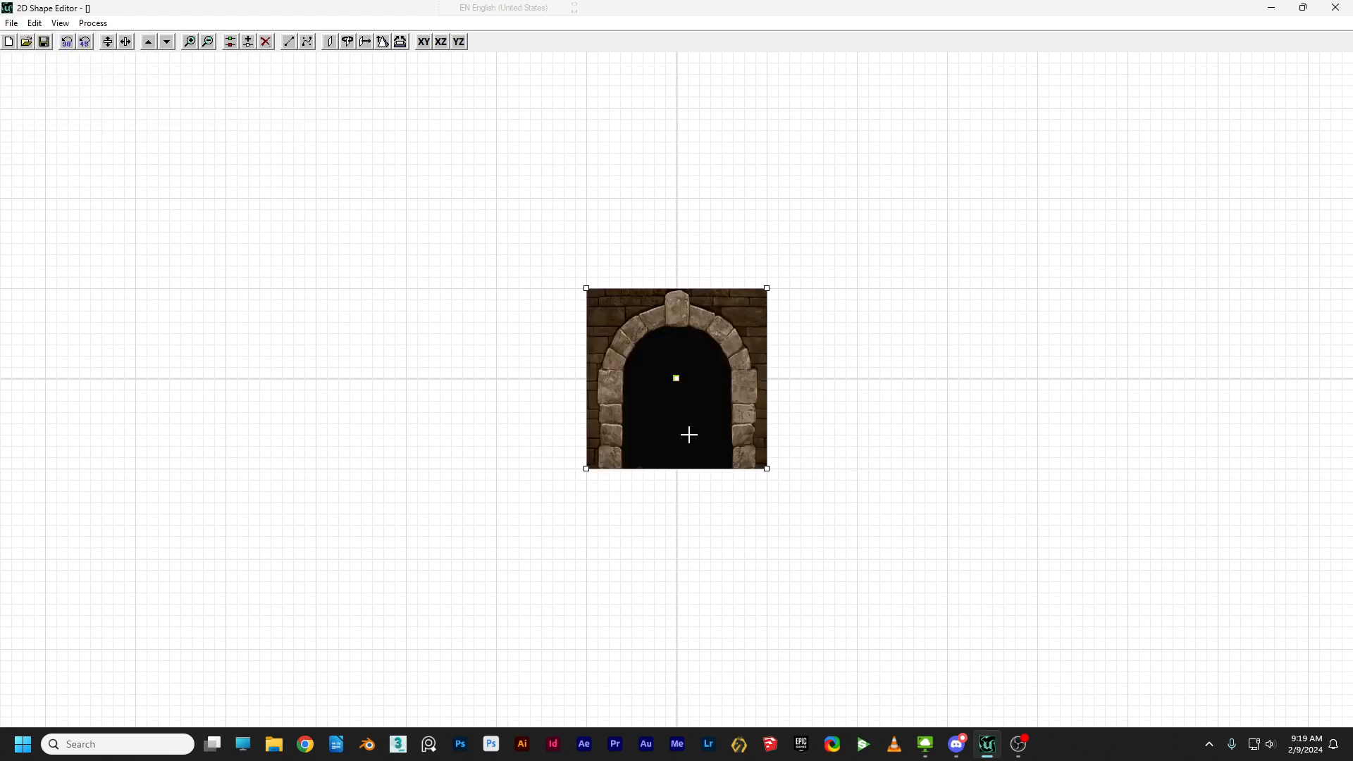
scroll(695, 444, "up", 2)
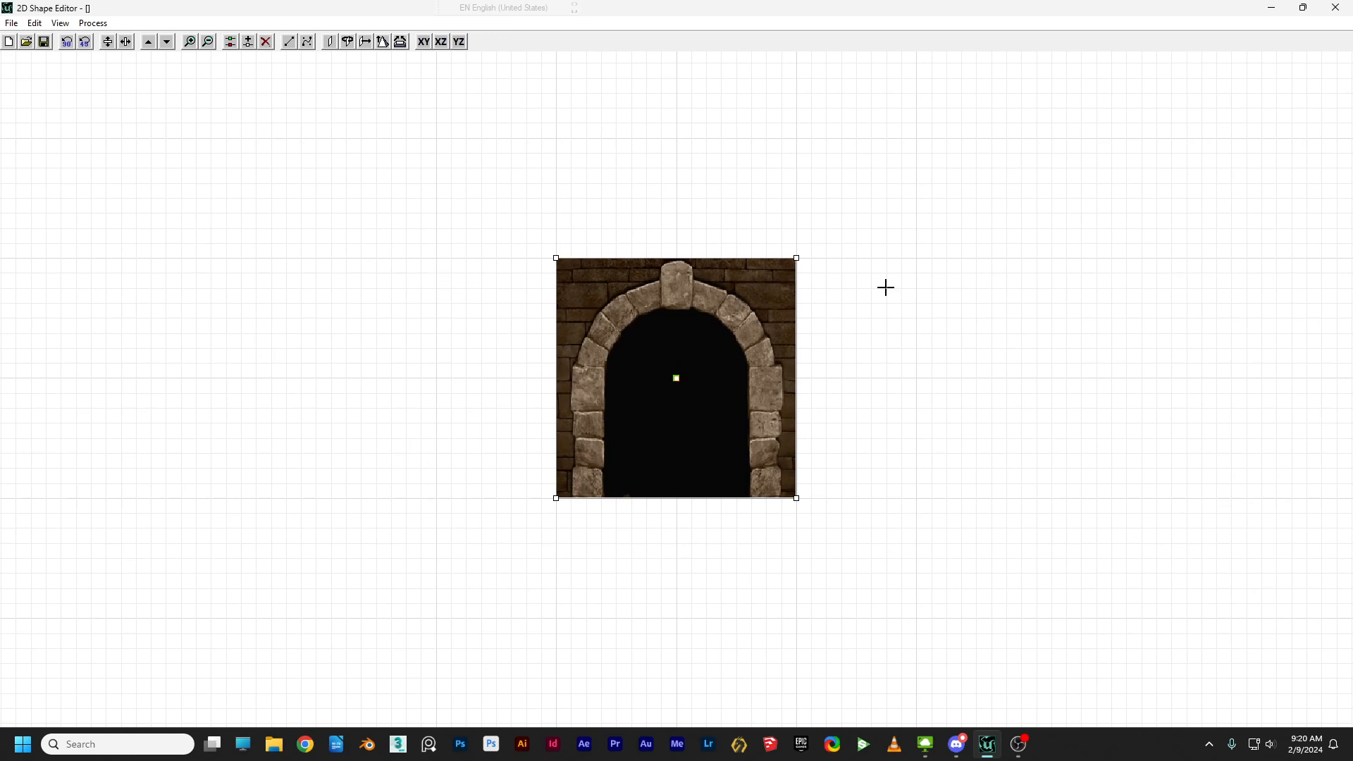
Set the level viewport to the Front view and return to the maximized 2D Shape Editor.
left_click(1271, 7)
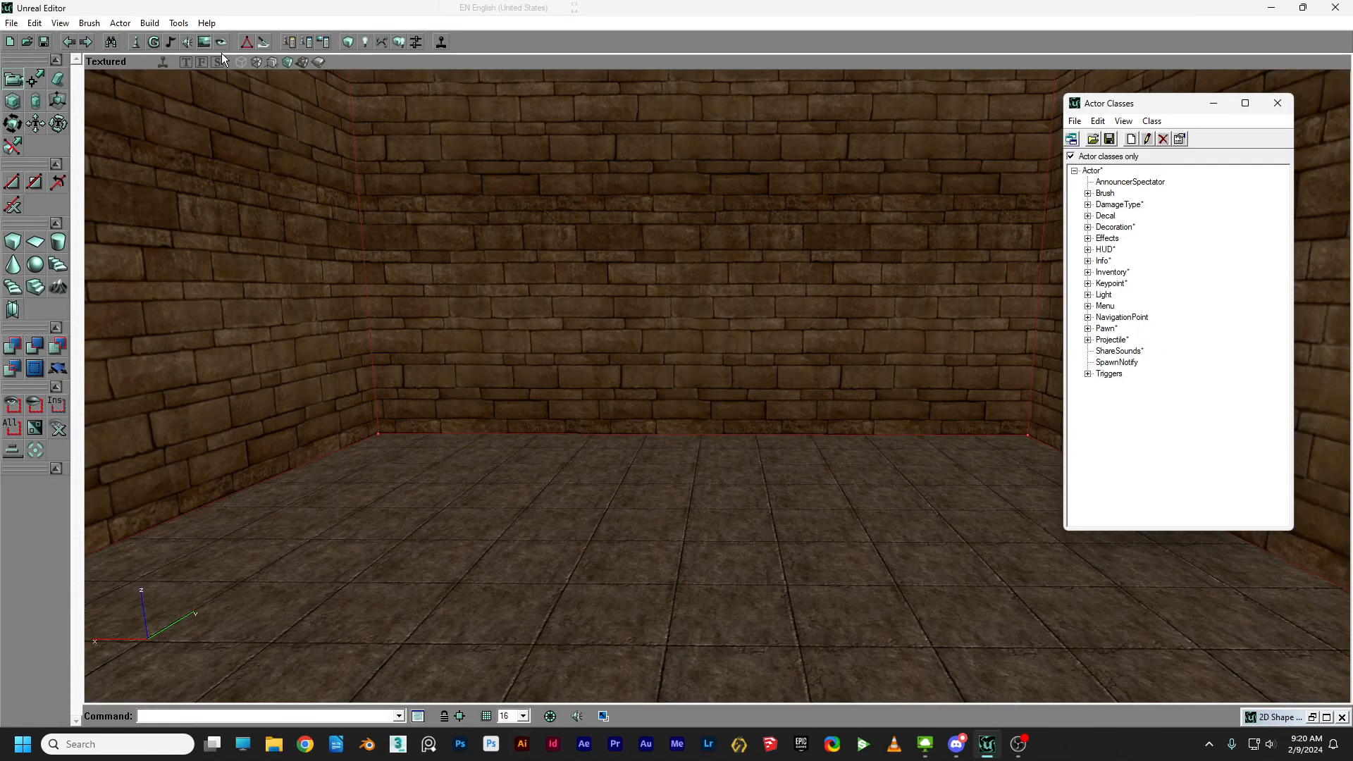
left_click(201, 63)
scroll(717, 277, "down", 3)
scroll(671, 399, "up", 3)
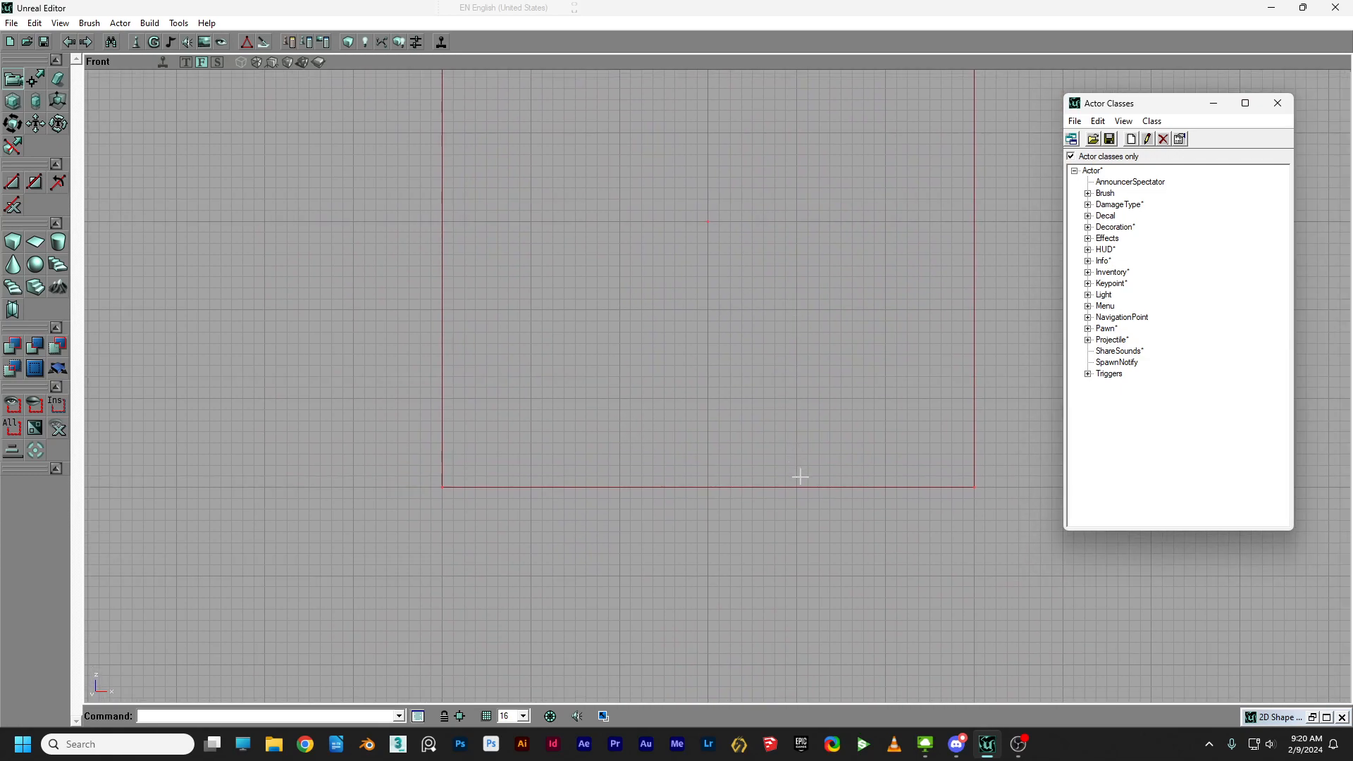
left_click(1327, 719)
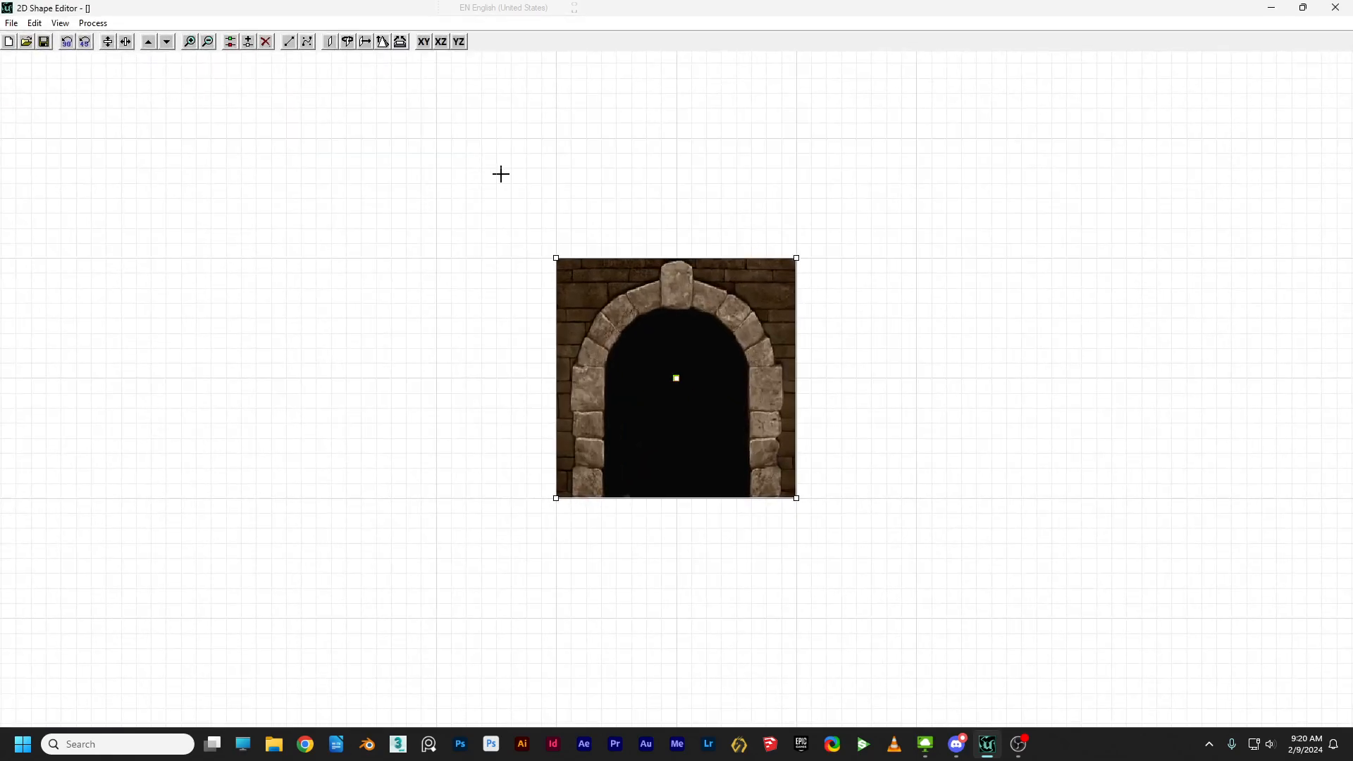
Split the square shape's bottom edge twice and place the new vertices at the two feet of the arch opening.
scroll(735, 368, "up", 3)
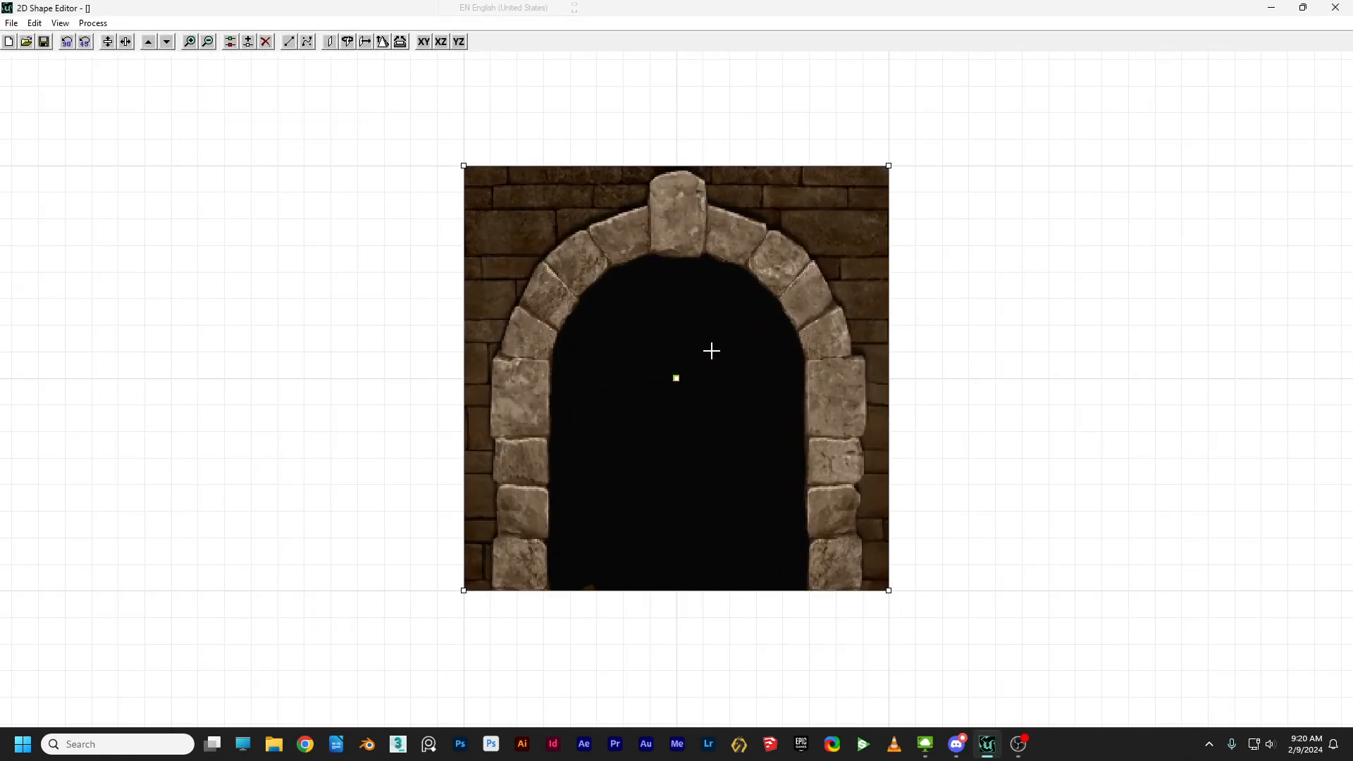
left_click(463, 165)
left_click(889, 165)
left_click(889, 590)
left_click(463, 165)
left_click(464, 164)
left_click(888, 165)
left_click(889, 590)
left_click(248, 44)
left_click(249, 44)
left_click(676, 591)
left_click_drag(678, 590, 553, 591)
left_click_drag(783, 591, 806, 591)
Split the segment between the arch feet twice and raise the new vertices to the height where the curve begins on both sides.
left_click(250, 43)
left_click(250, 42)
left_click_drag(677, 591, 551, 371)
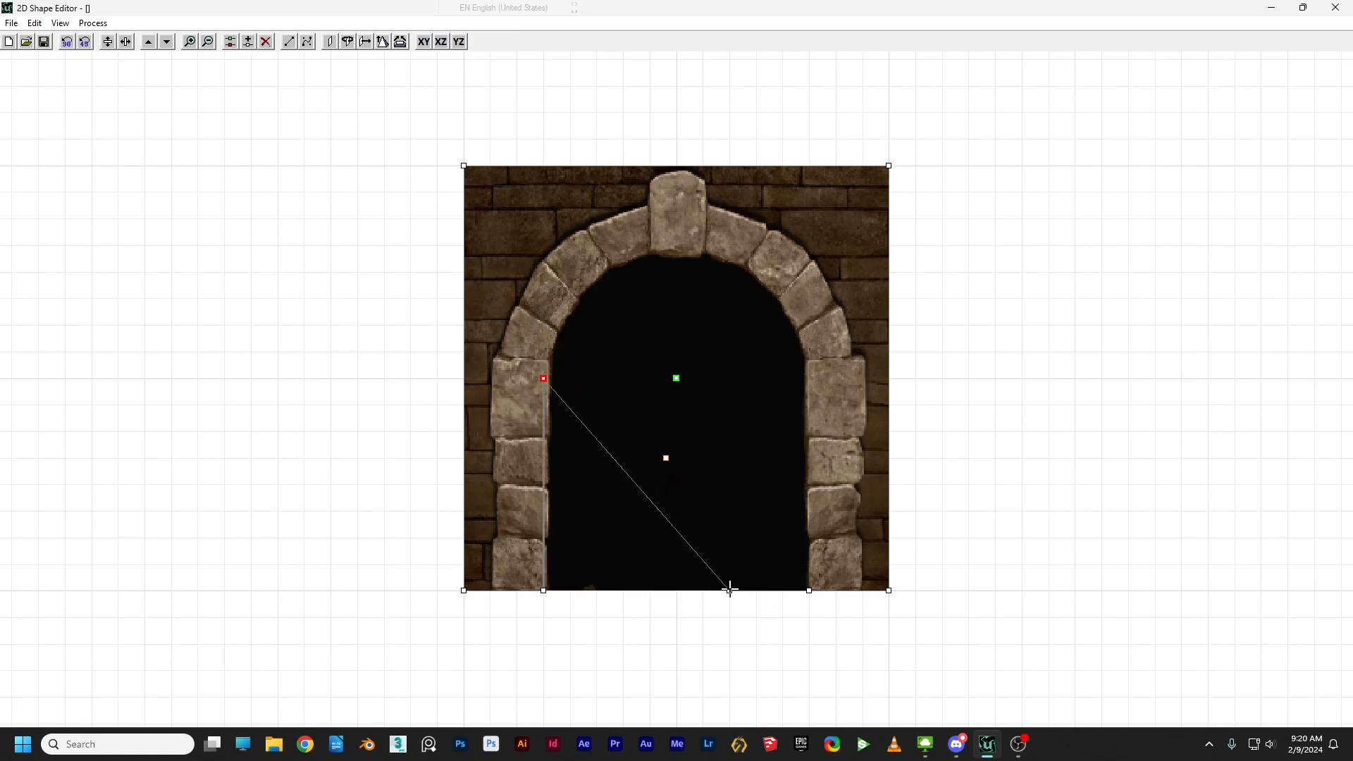
left_click_drag(731, 591, 803, 384)
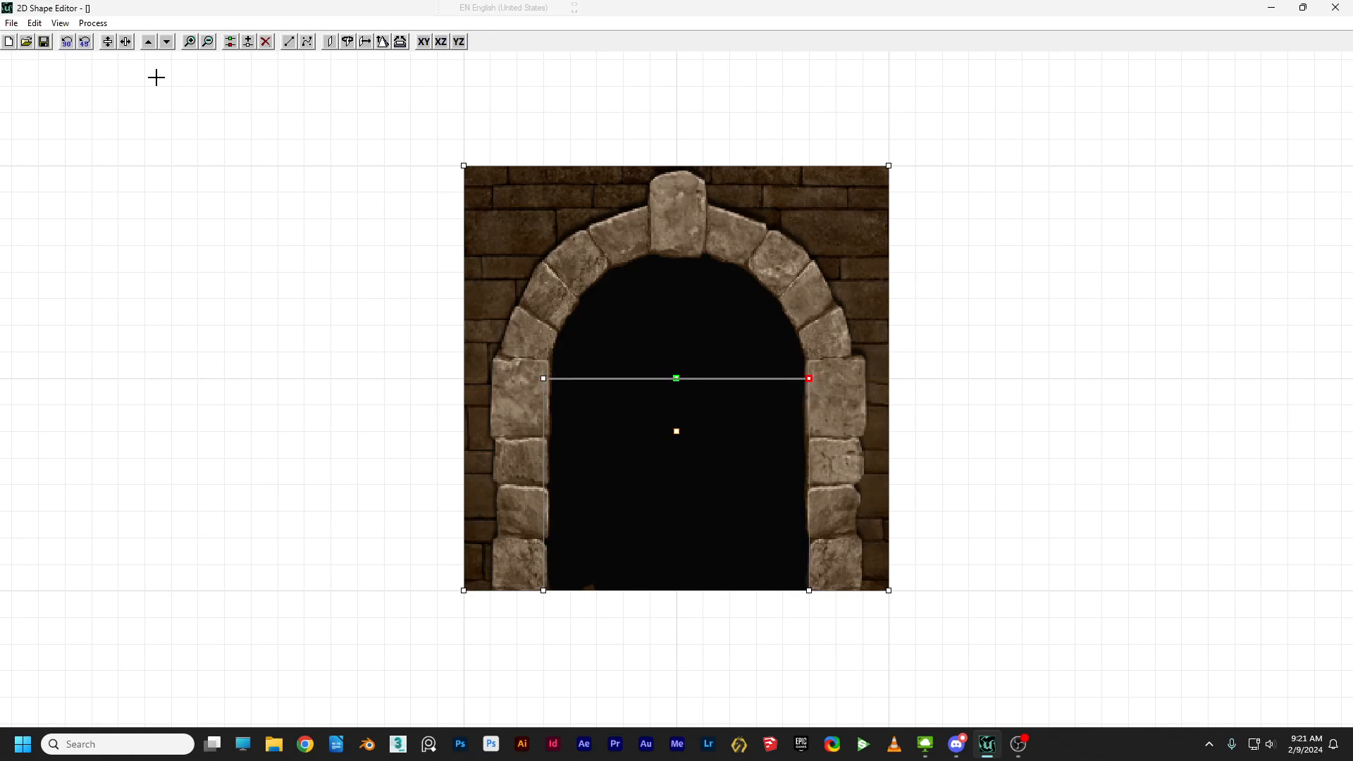
Split the horizontal segment across the opening twice and place the new vertices on the lower part of the arch curve, one per side.
left_click(248, 41)
left_click(248, 41)
left_click_drag(675, 378, 569, 302)
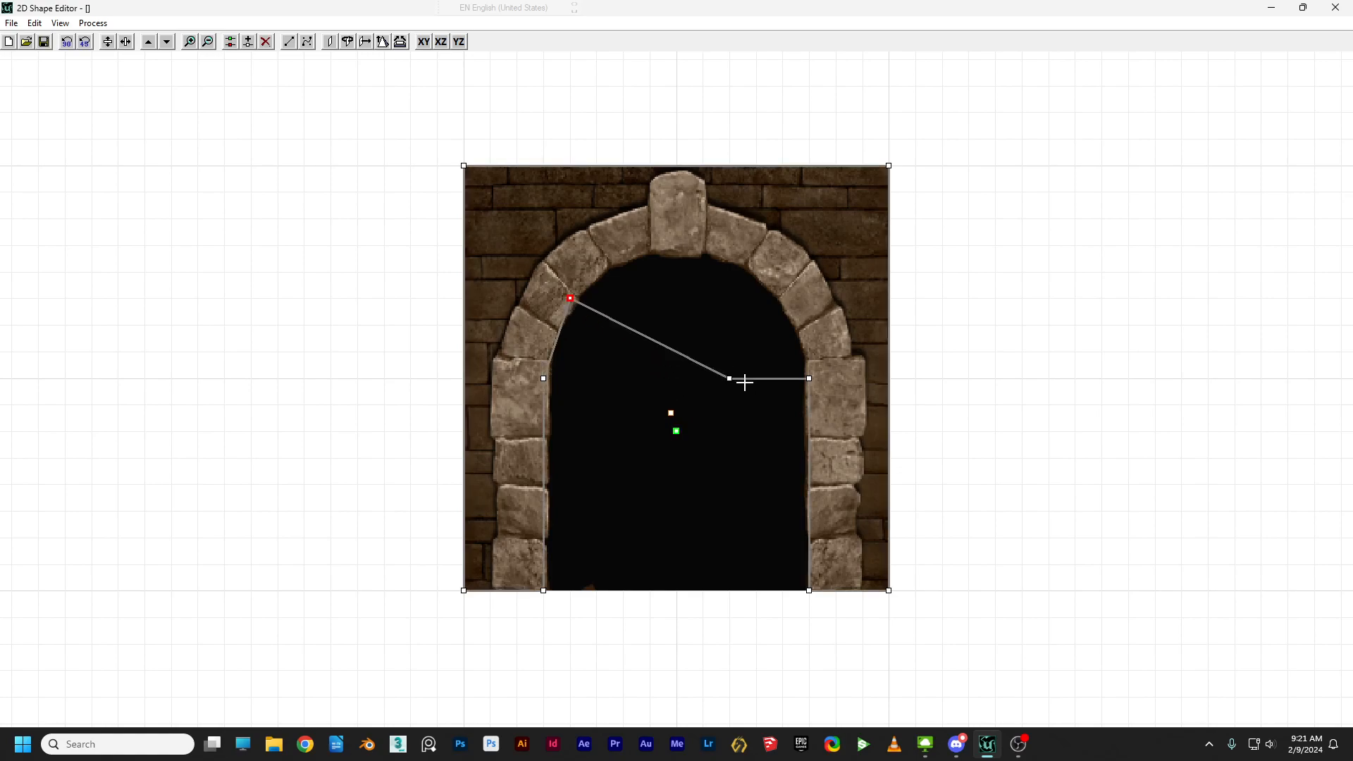
left_click_drag(729, 379, 776, 307)
left_click(674, 433)
left_click_drag(678, 428, 678, 410)
left_click(782, 298)
Split the segment spanning the arch curve twice and place the new vertices symmetrically along its upper shoulders.
left_click(249, 44)
left_click(249, 44)
left_click_drag(676, 298, 611, 263)
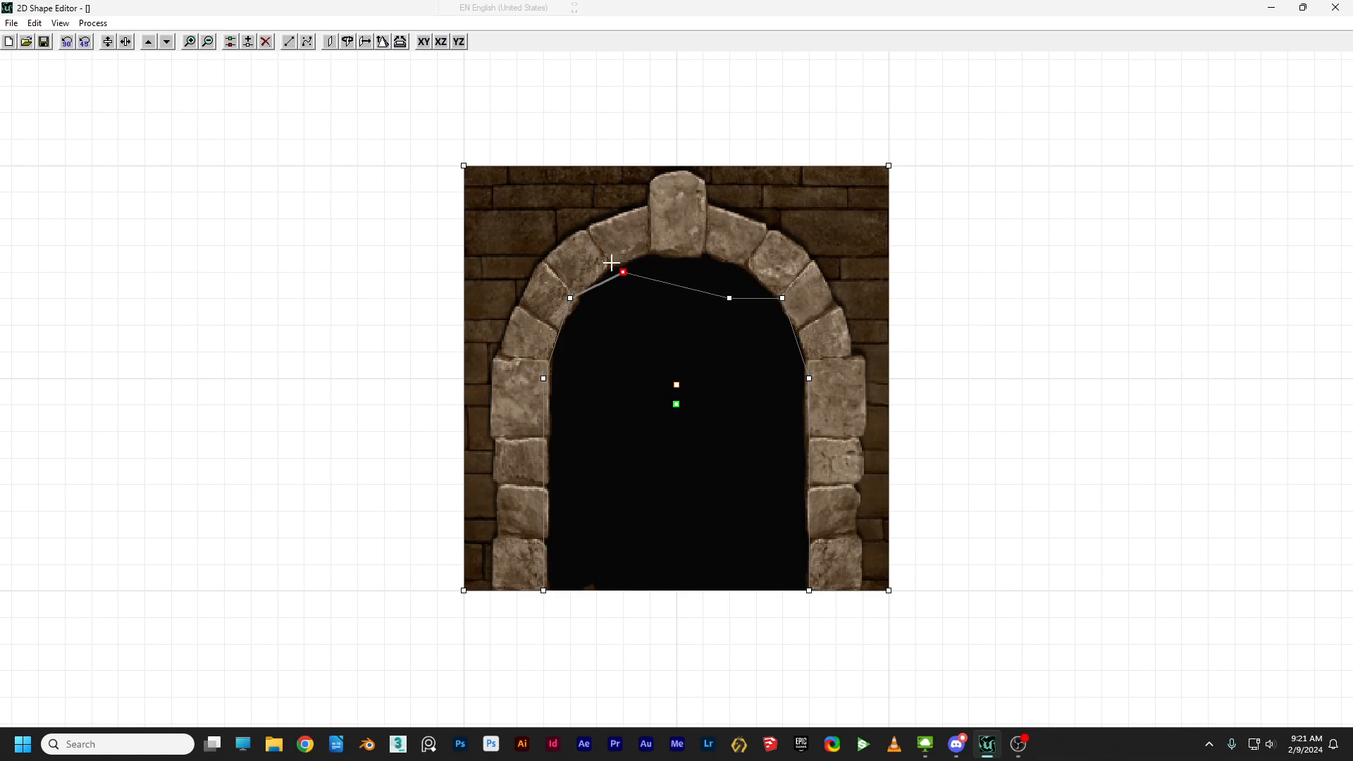
left_click_drag(729, 294, 745, 275)
left_click_drag(622, 268, 557, 320)
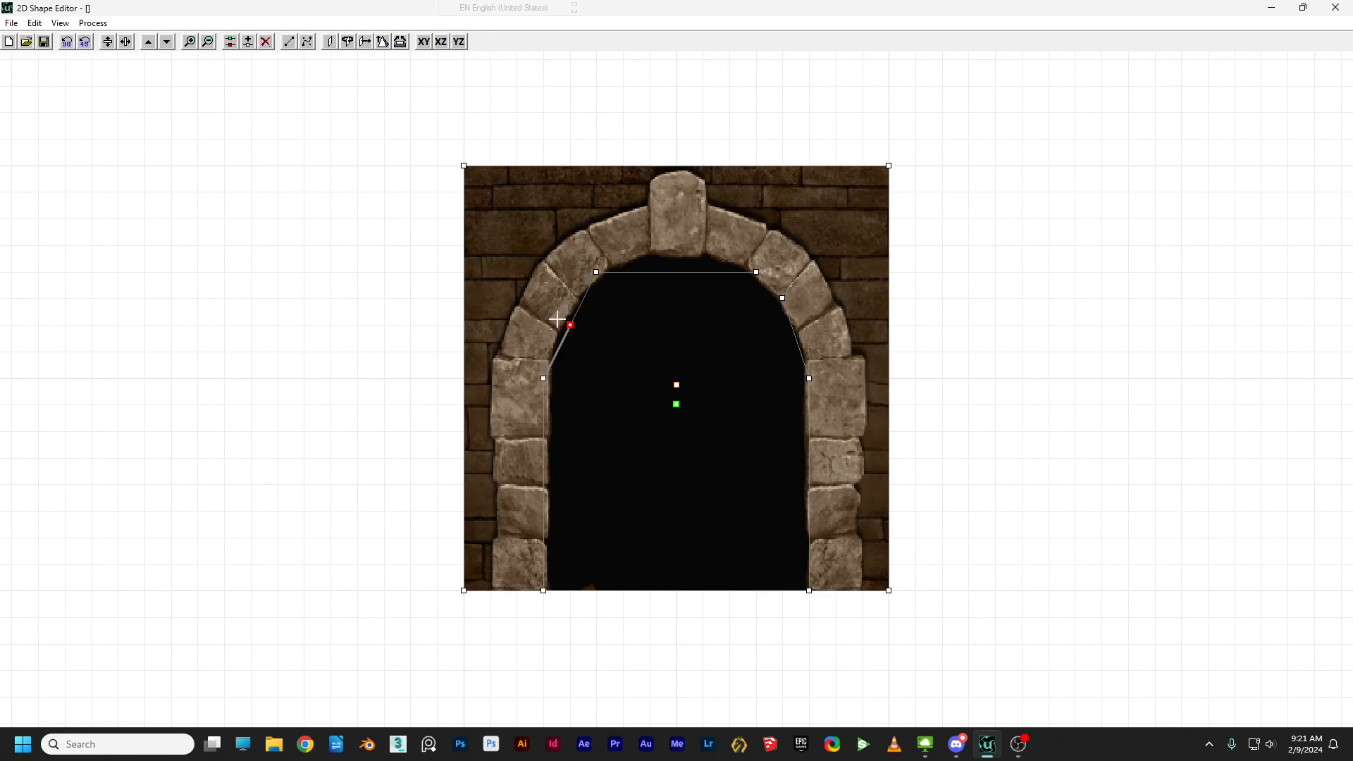
key("ctrl+z")
left_click(756, 272)
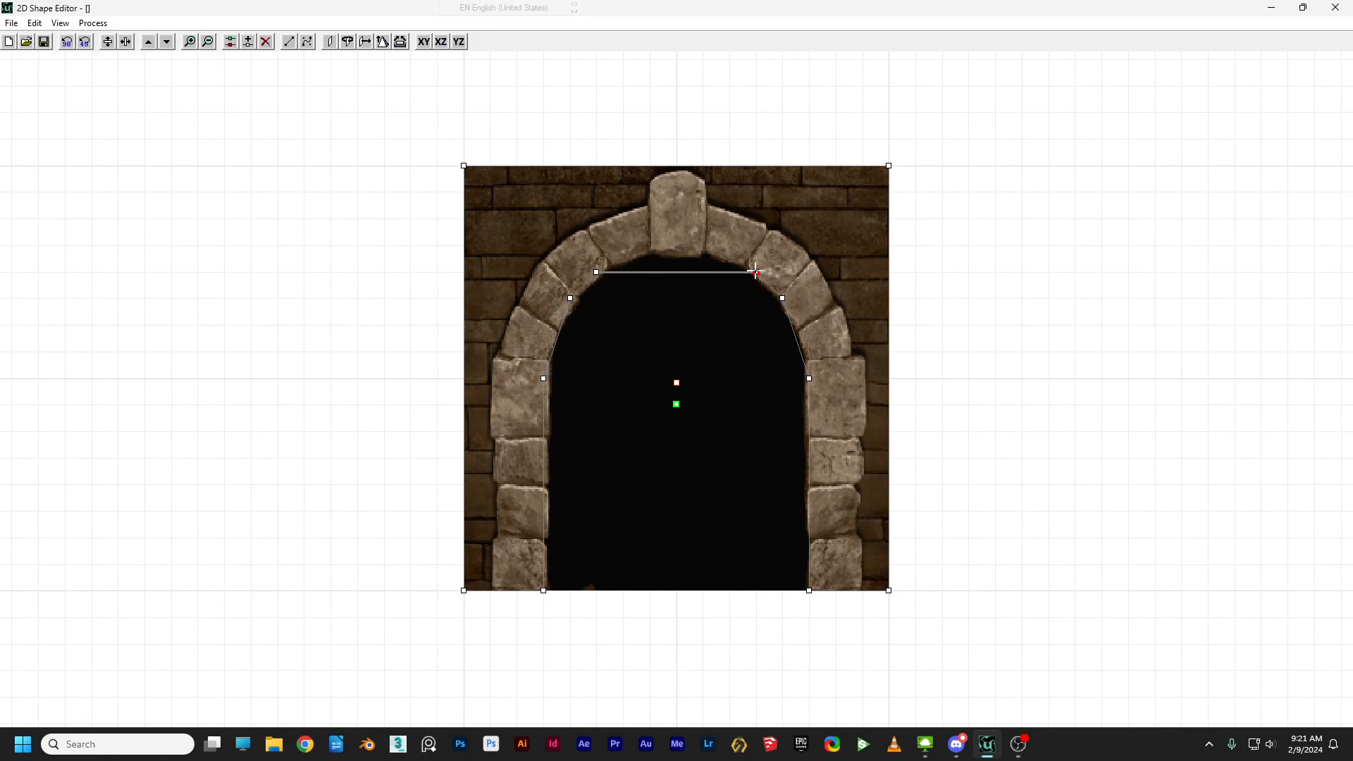
Split the arch outline's top segment twice, place the new vertices beside the keystone's base, and lower the right shoulder's lower vertex.
left_click(250, 43)
left_click(251, 42)
left_click_drag(677, 271, 652, 247)
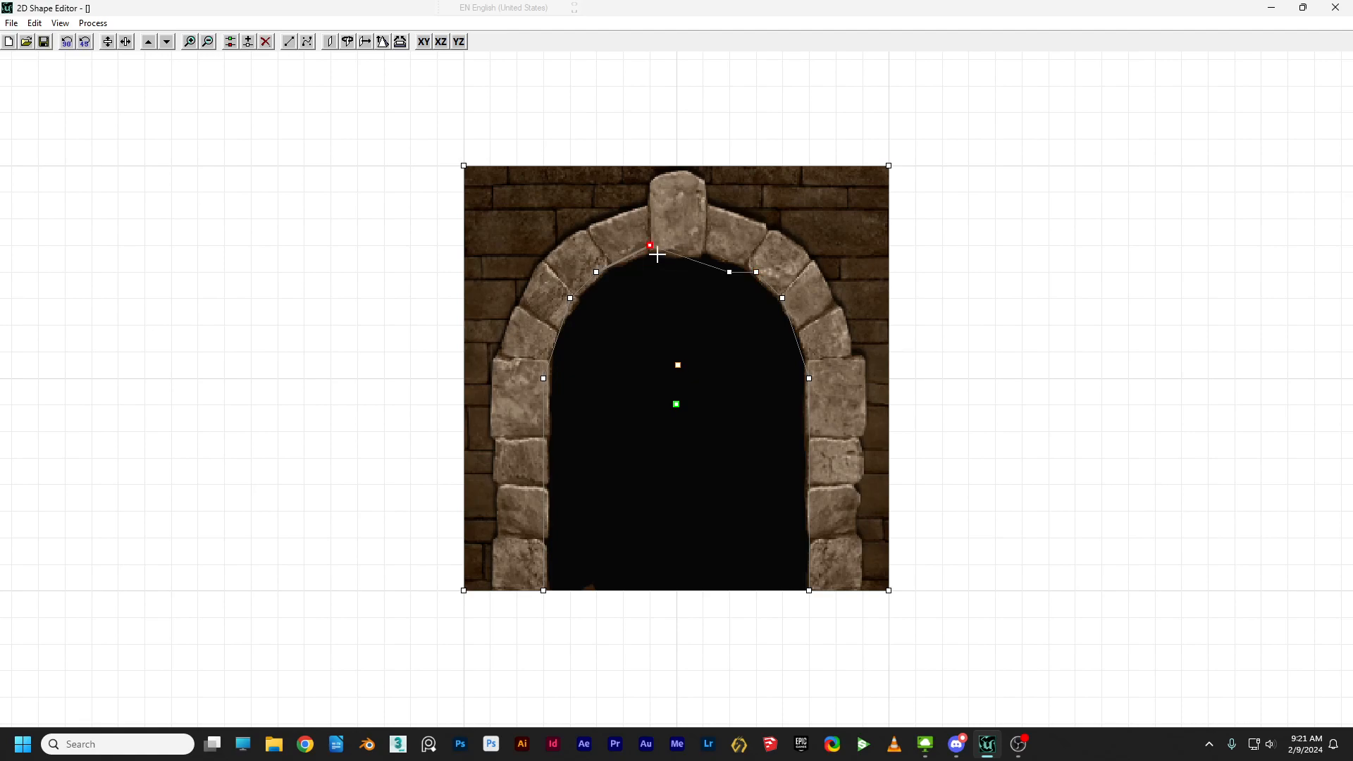
left_click(728, 272)
left_click_drag(730, 271, 704, 246)
left_click_drag(782, 296, 798, 320)
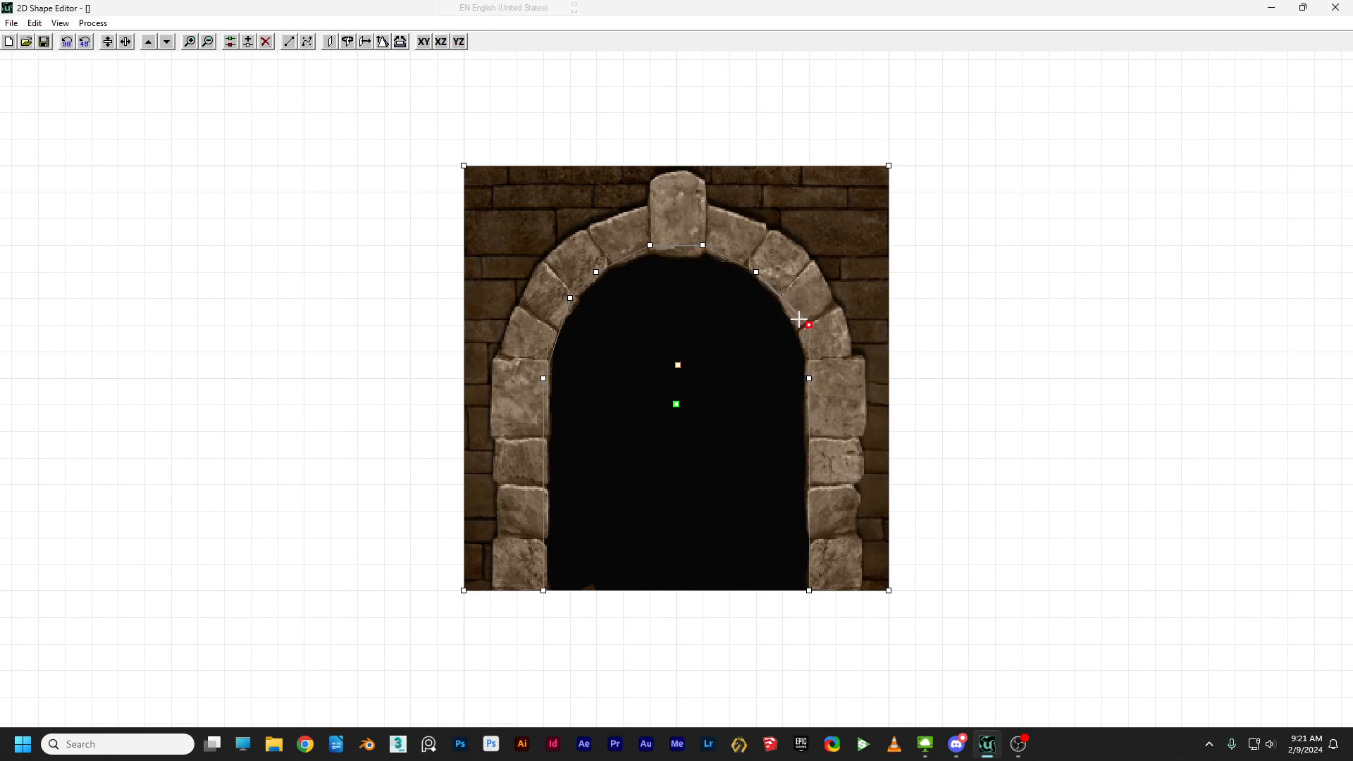
Place the lower shoulder vertices symmetrically on the arch curve, one on each side of the opening.
left_click_drag(570, 298, 544, 325)
left_click_drag(811, 325, 784, 298)
left_click_drag(544, 325, 572, 302)
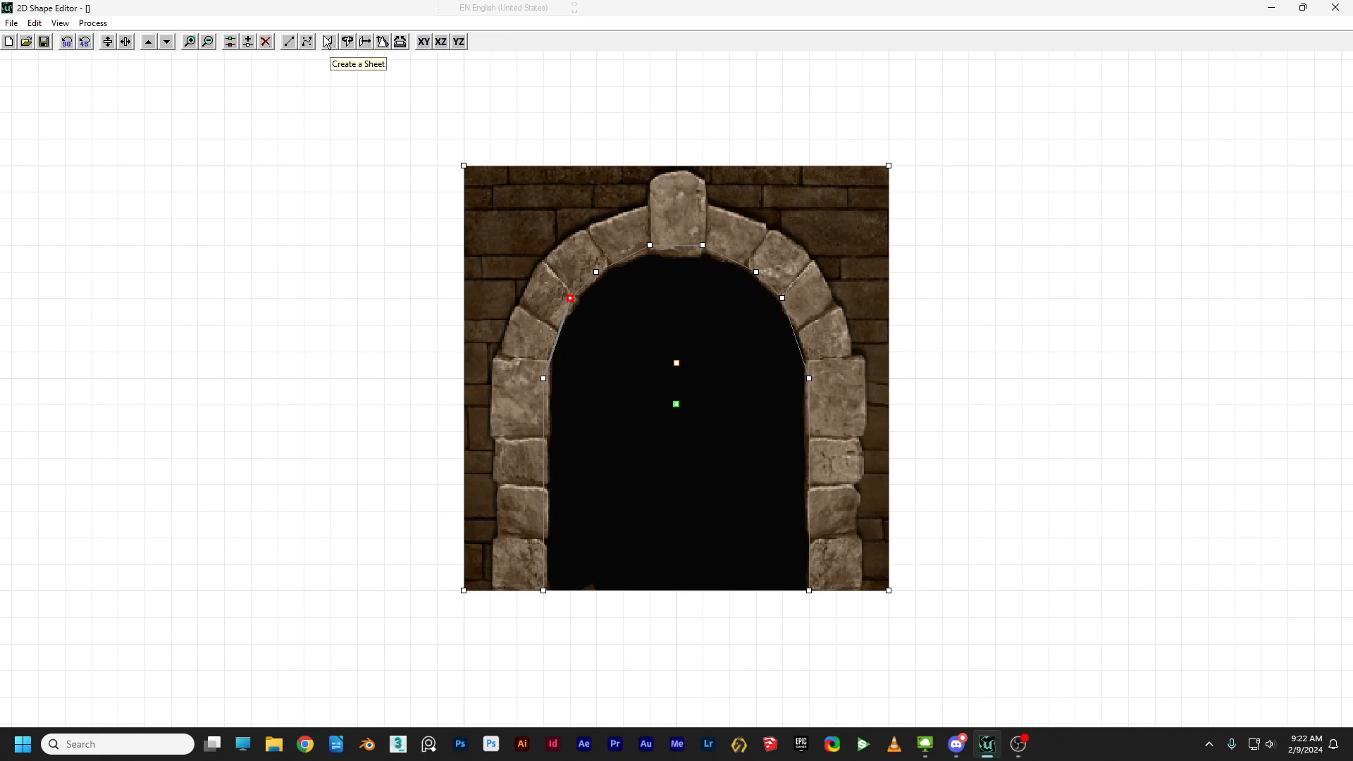
Extrude the arch shape to a depth of 256 and return to the main editor window.
left_click(366, 43)
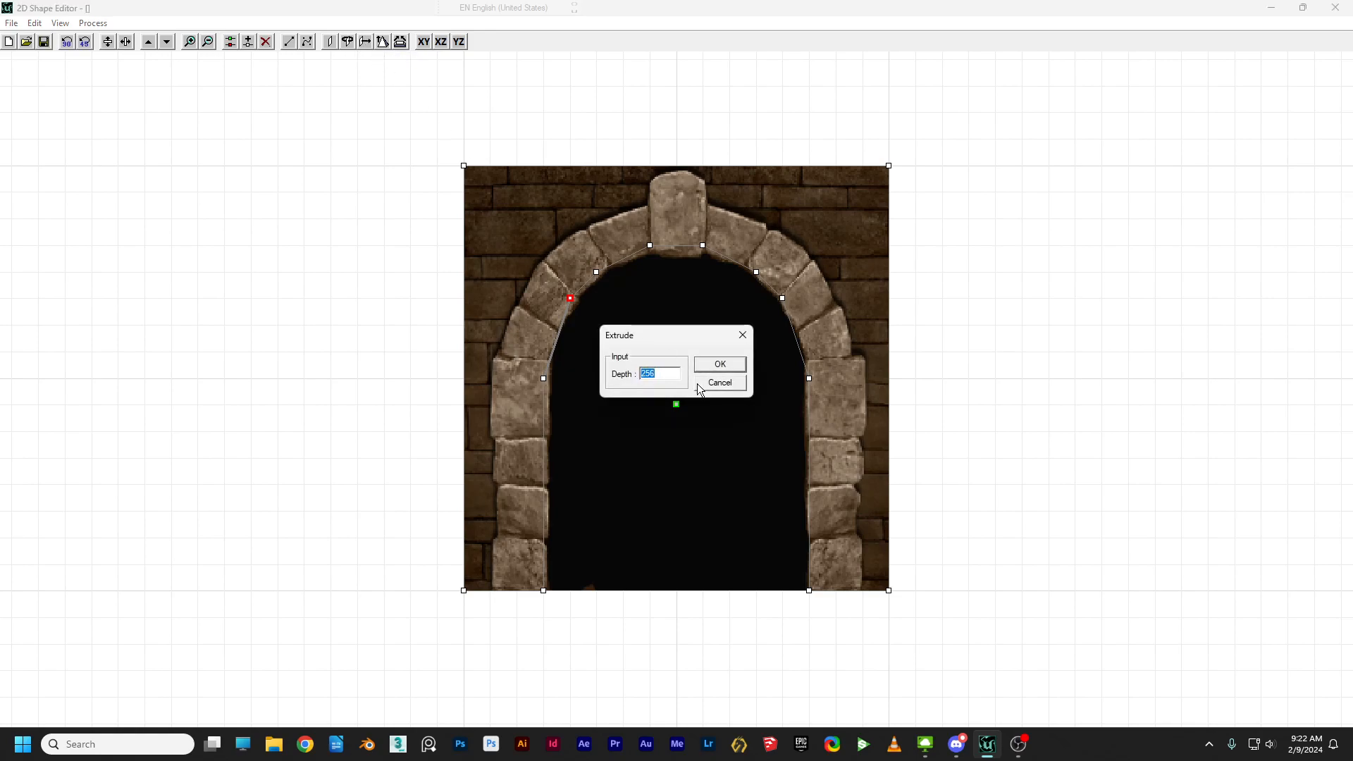
left_click(719, 365)
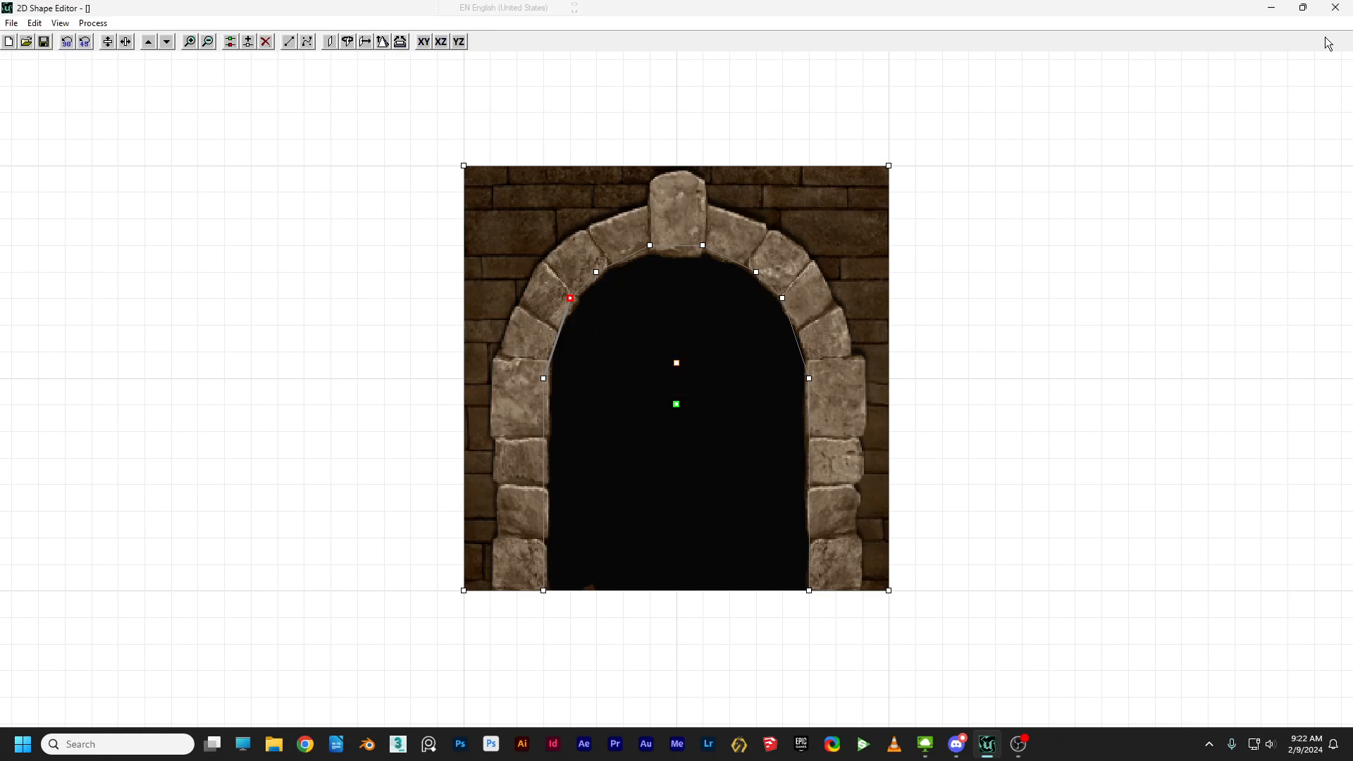
left_click(1271, 8)
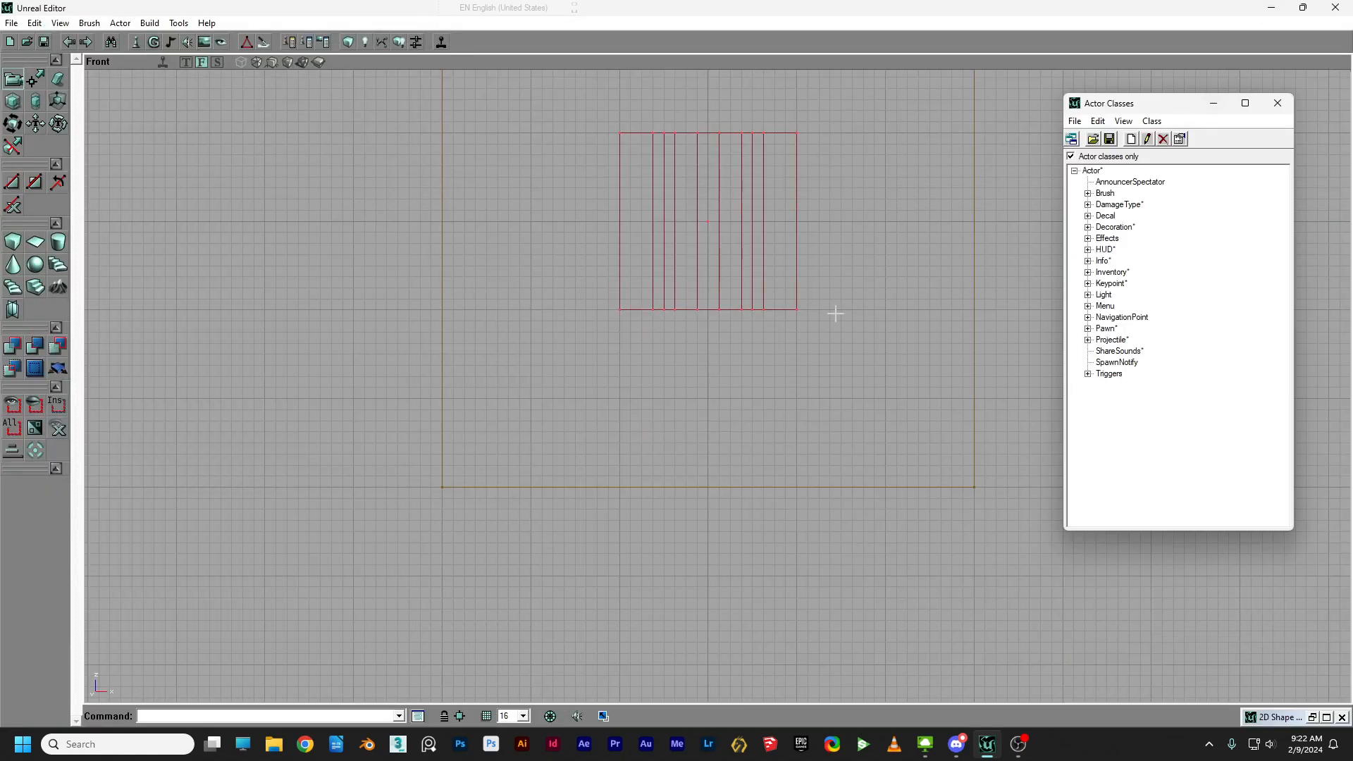
Rotate the extruded arch brush upright and lower it onto the room's floor.
left_click(288, 64)
left_click_drag(734, 202, 846, 176)
right_click_drag(718, 386, 613, 416)
right_click_drag(849, 282, 849, 203)
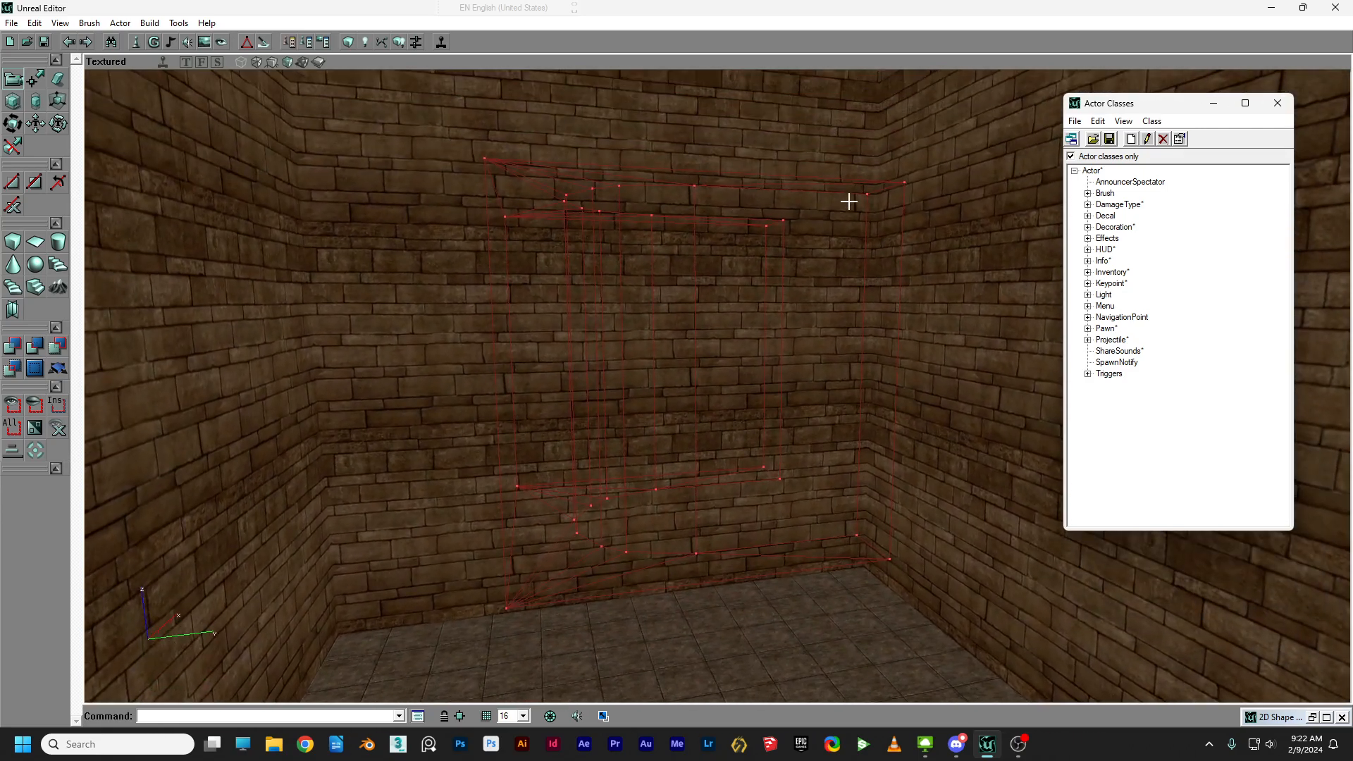
left_click(201, 63)
left_click_drag(533, 249, 120, 227)
left_click(217, 62)
left_click_drag(831, 531, 679, 482)
scroll(831, 531, "up", 1)
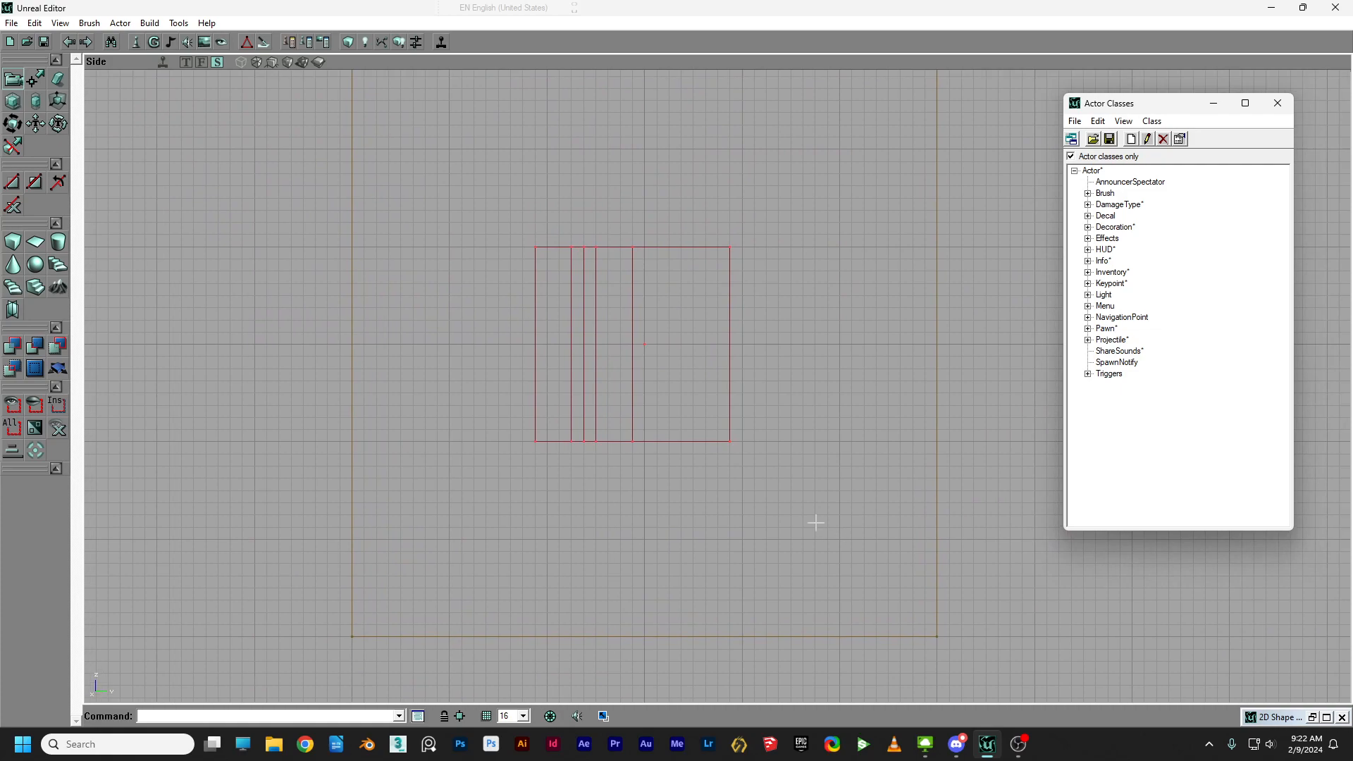
right_click_drag(812, 516, 1000, 516, "ctrl")
mouse_move(781, 510)
left_mouse_down("ctrl")
mouse_move(963, 705)
mouse_move(760, 518)
left_mouse_up("ctrl")
Add the upright arch brush to the room as solid geometry and hide the builder brush outline.
left_click(185, 61)
left_click(286, 62)
mouse_move(667, 203)
right_mouse_down()
mouse_move(775, 225)
mouse_move(881, 296)
right_mouse_up()
mouse_move(718, 387)
left_mouse_down()
mouse_move(635, 437)
mouse_move(697, 416)
mouse_move(684, 479)
mouse_move(634, 451)
left_mouse_up()
right_click_drag(681, 209, 681, 194)
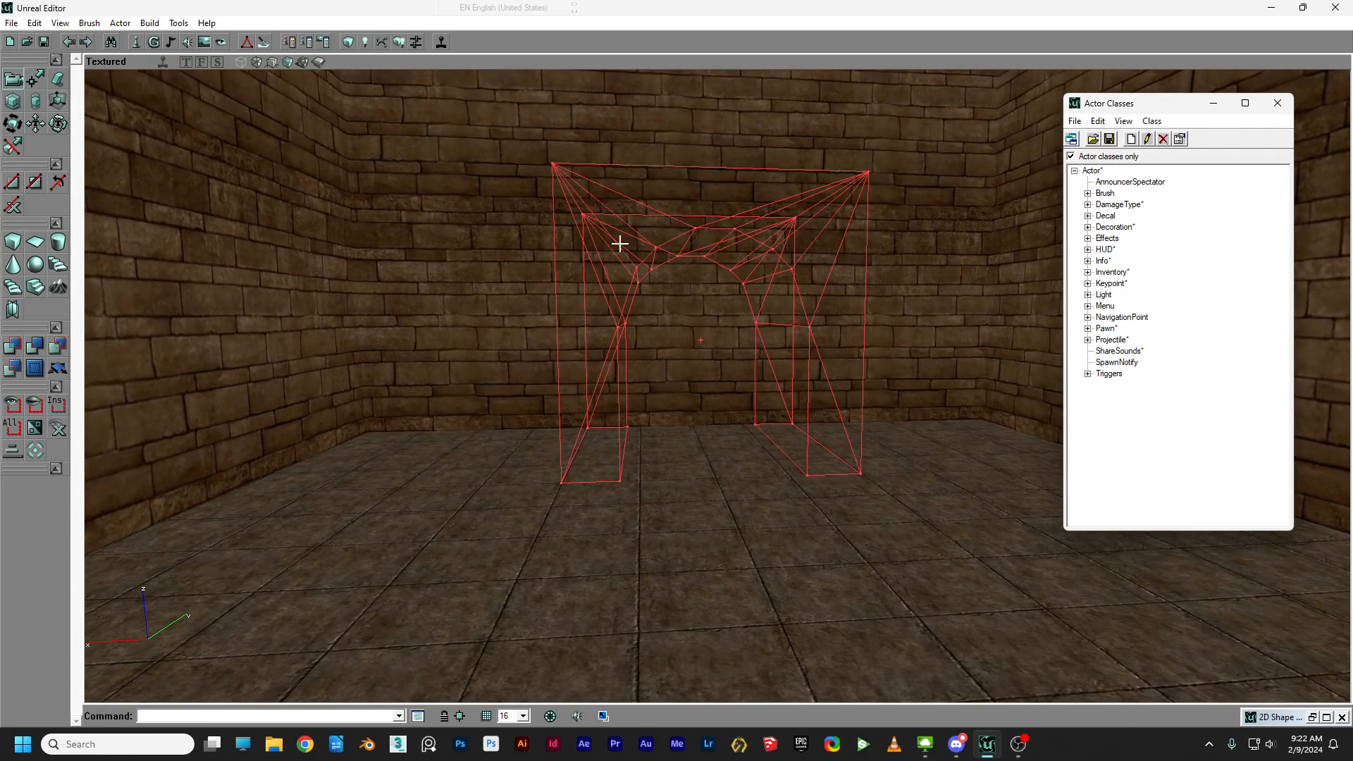
left_click(15, 344)
mouse_move(711, 400)
left_mouse_down()
mouse_move(831, 268)
mouse_move(691, 366)
mouse_move(669, 494)
mouse_move(811, 486)
mouse_move(790, 353)
mouse_move(762, 493)
mouse_move(761, 395)
mouse_move(719, 465)
mouse_move(754, 395)
mouse_move(701, 407)
left_mouse_up()
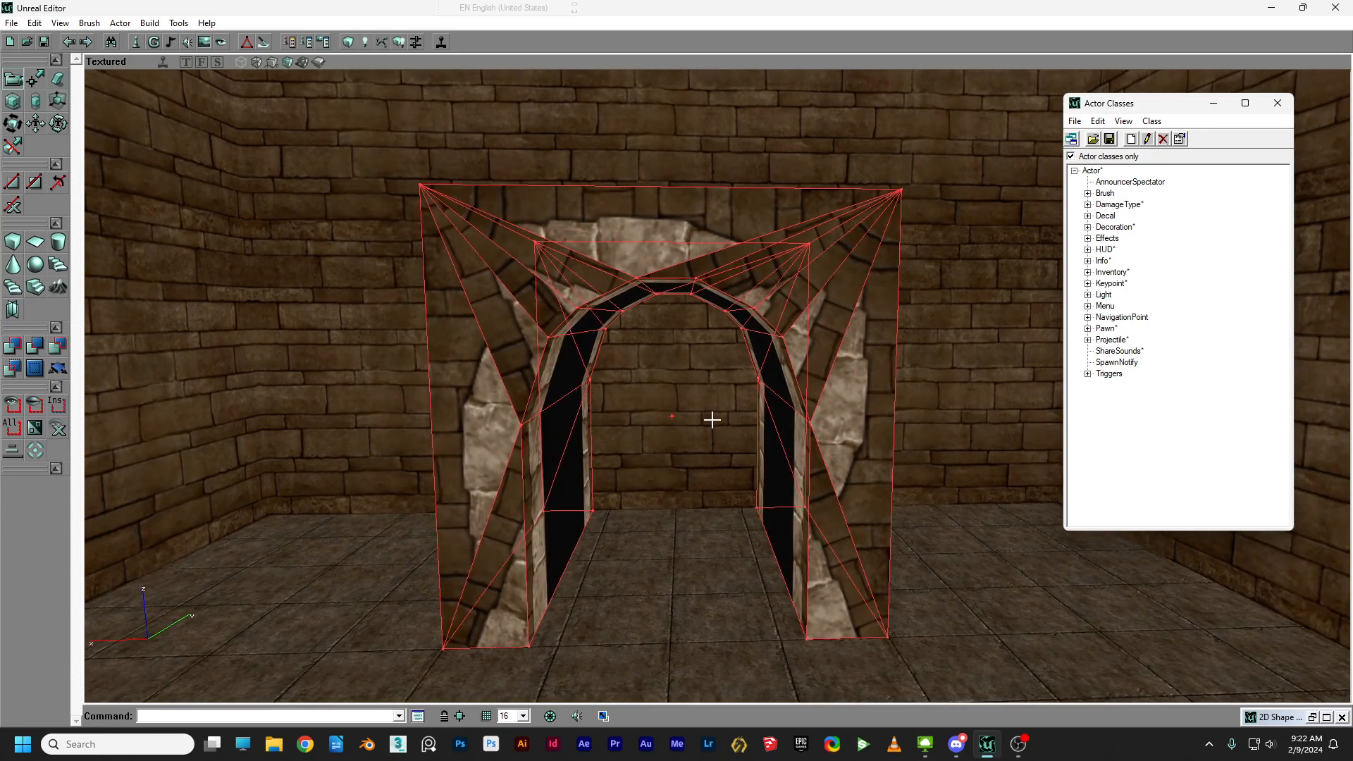
left_click_drag(677, 447, 676, 462)
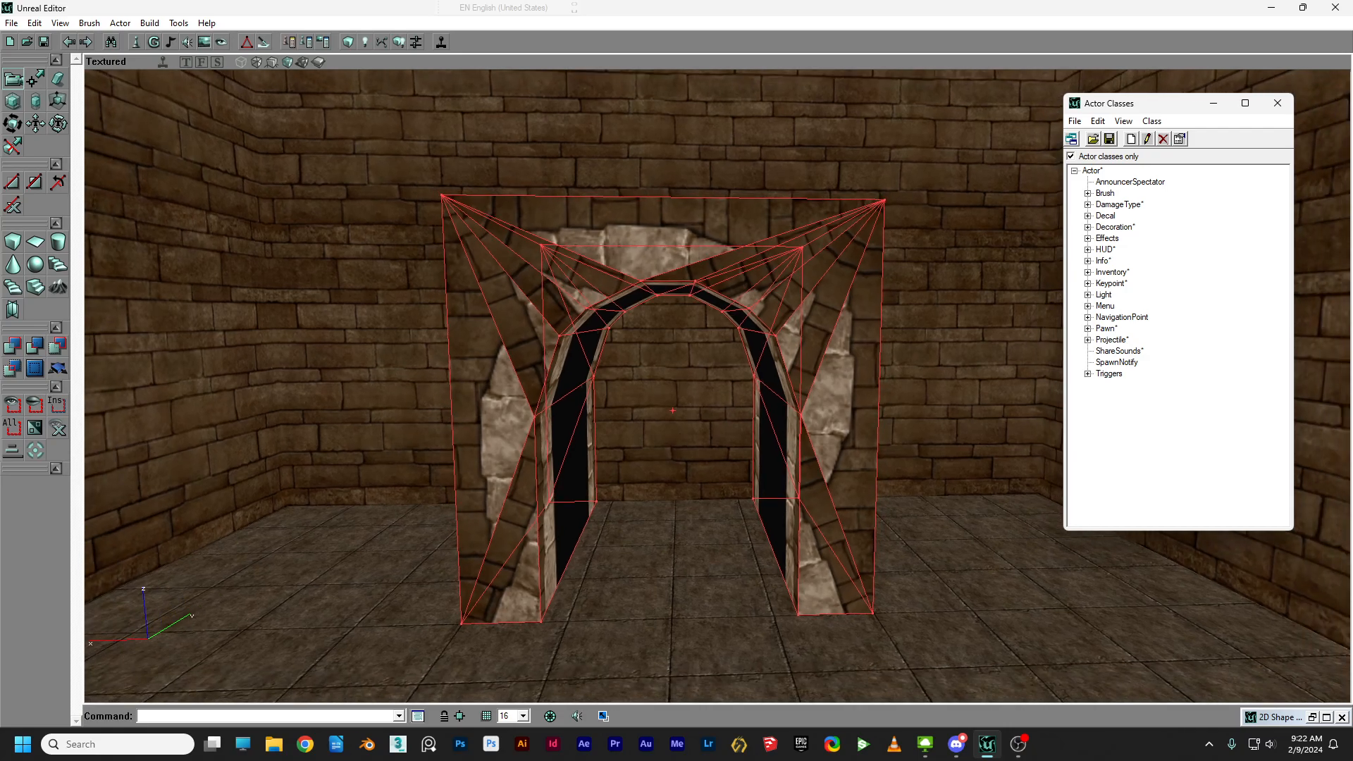
key("b")
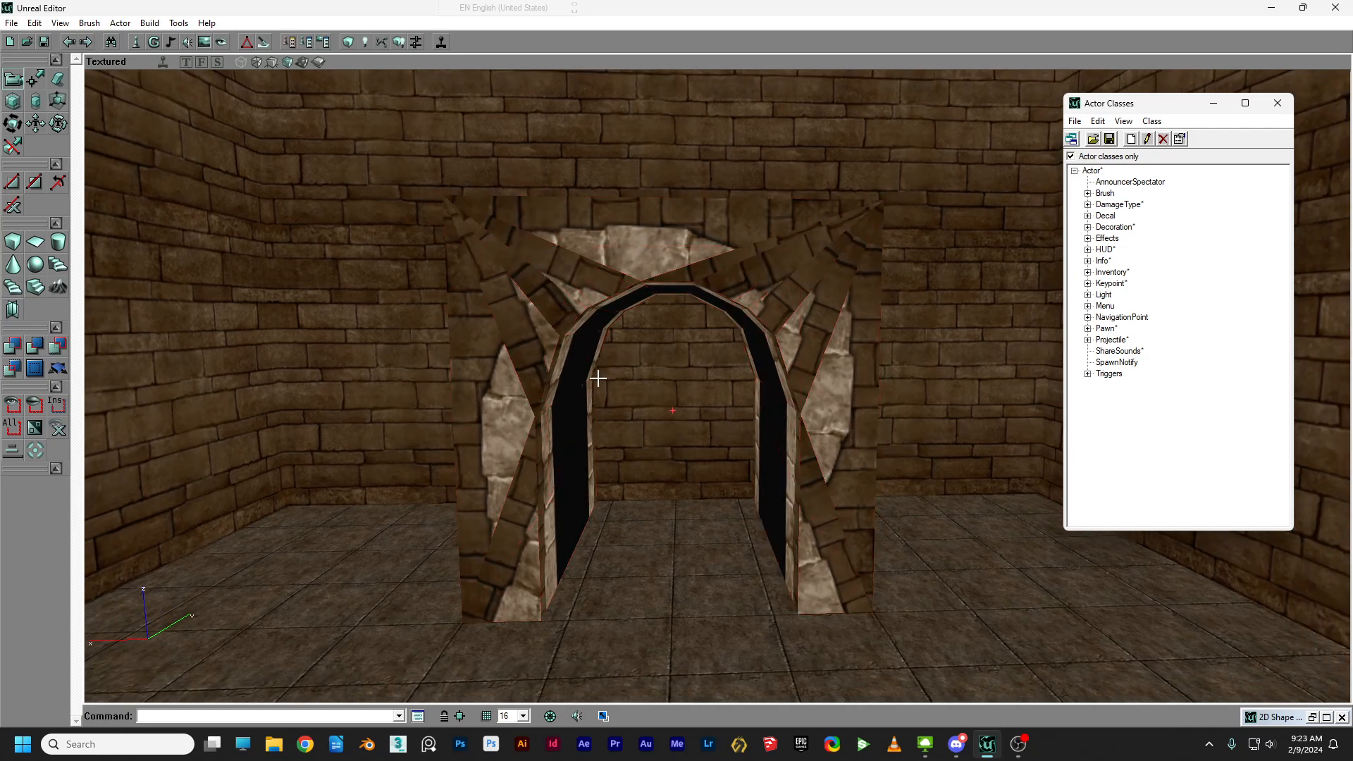
Select all surfaces of the arch's front face and align their texture with the Auto alignment.
left_click(503, 603)
left_click(489, 520, "ctrl")
left_click(526, 342, "ctrl")
left_click(546, 303, "ctrl")
left_click(574, 277, "ctrl")
left_click(607, 241, "ctrl")
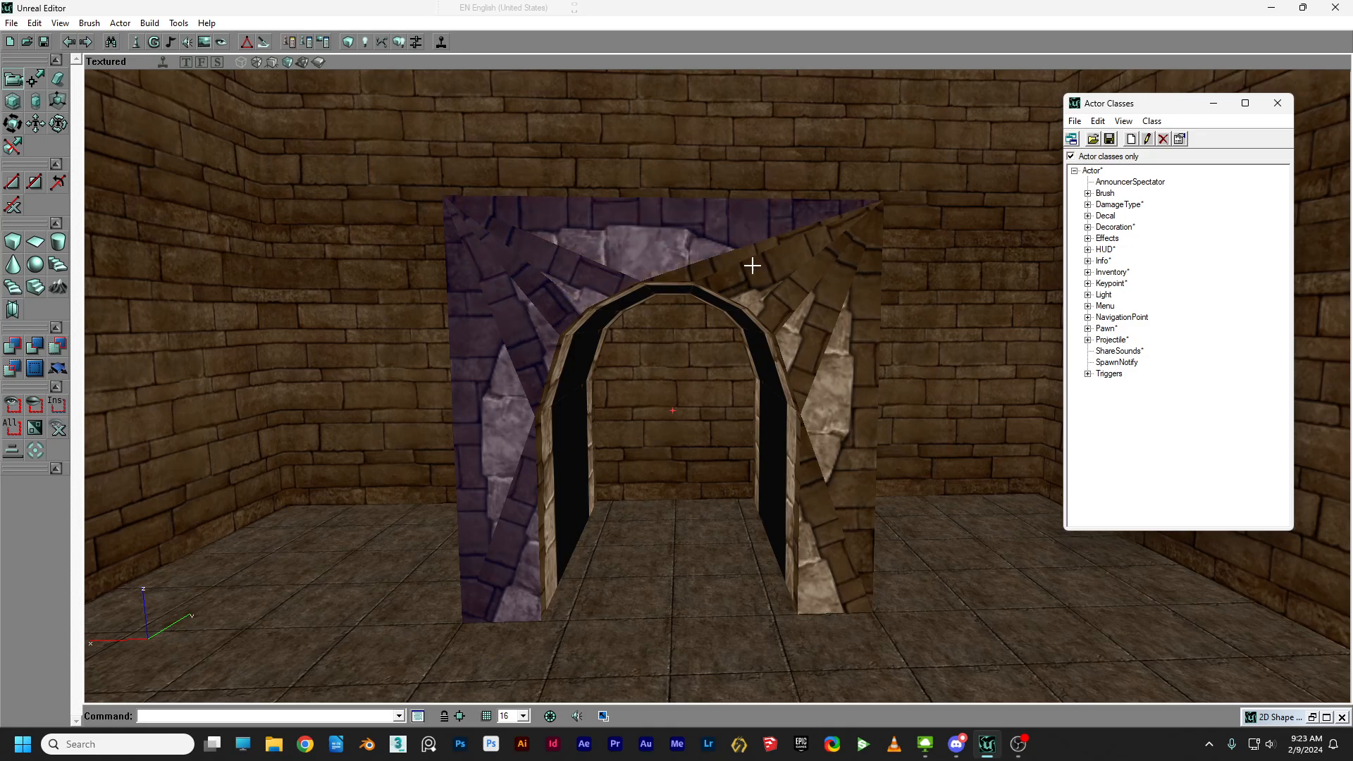
left_click(782, 277, "ctrl")
left_click(821, 304, "ctrl")
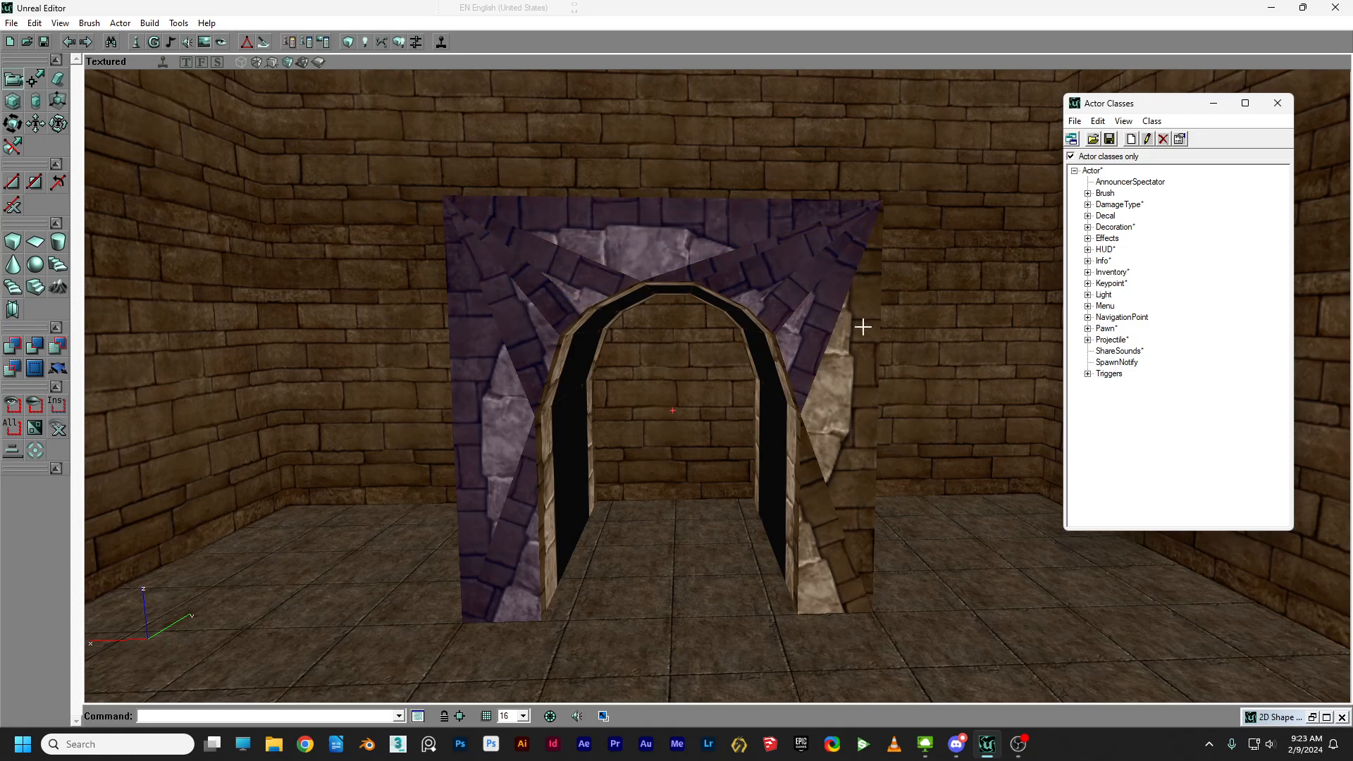
left_click(863, 326, "ctrl")
left_click(816, 530, "ctrl")
right_click(839, 448)
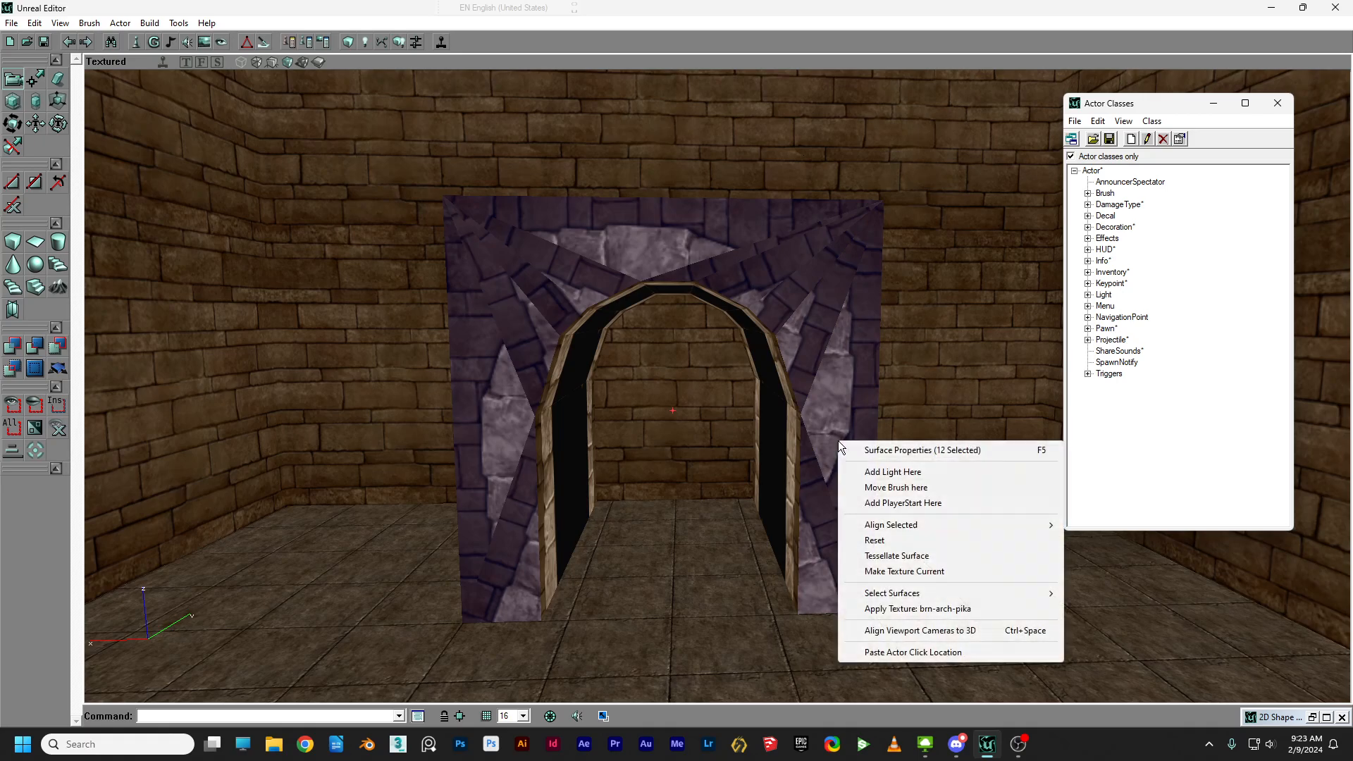
left_click(845, 447)
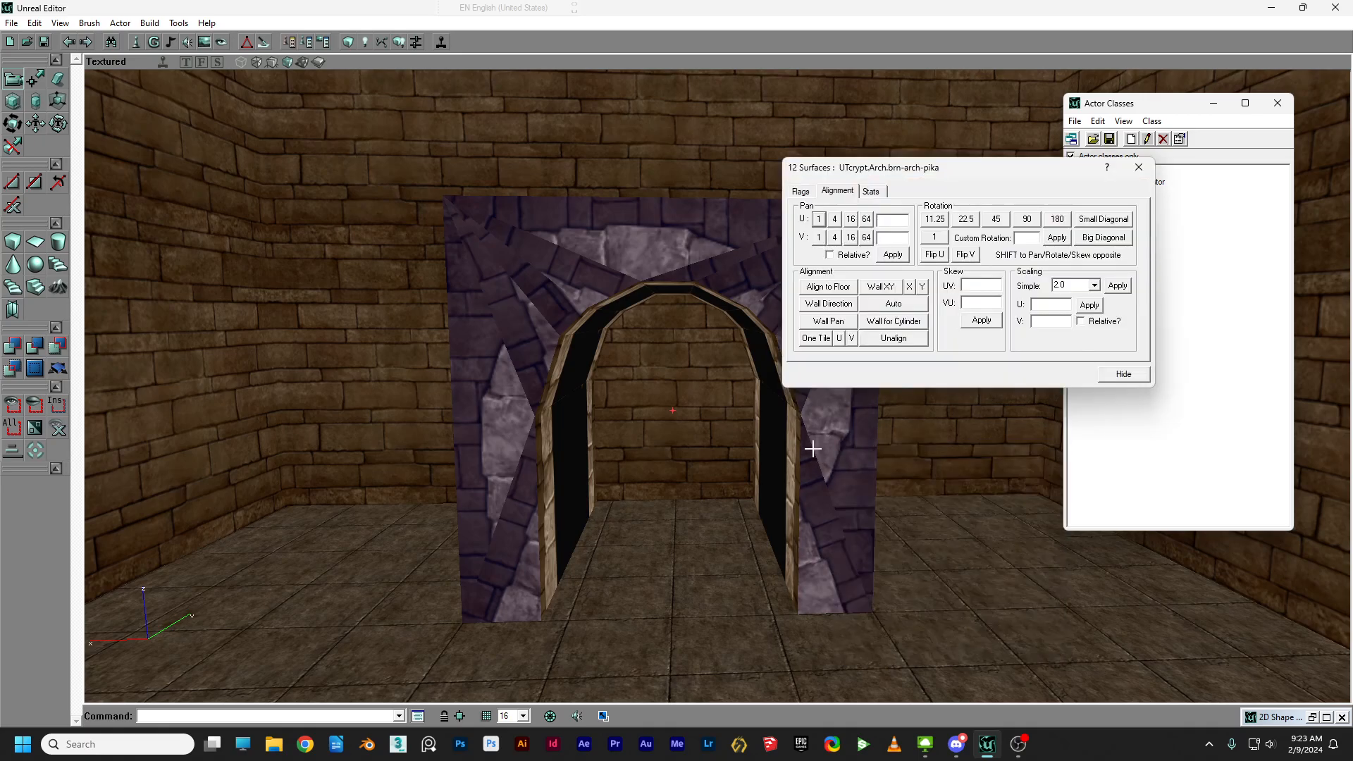
left_click(893, 304)
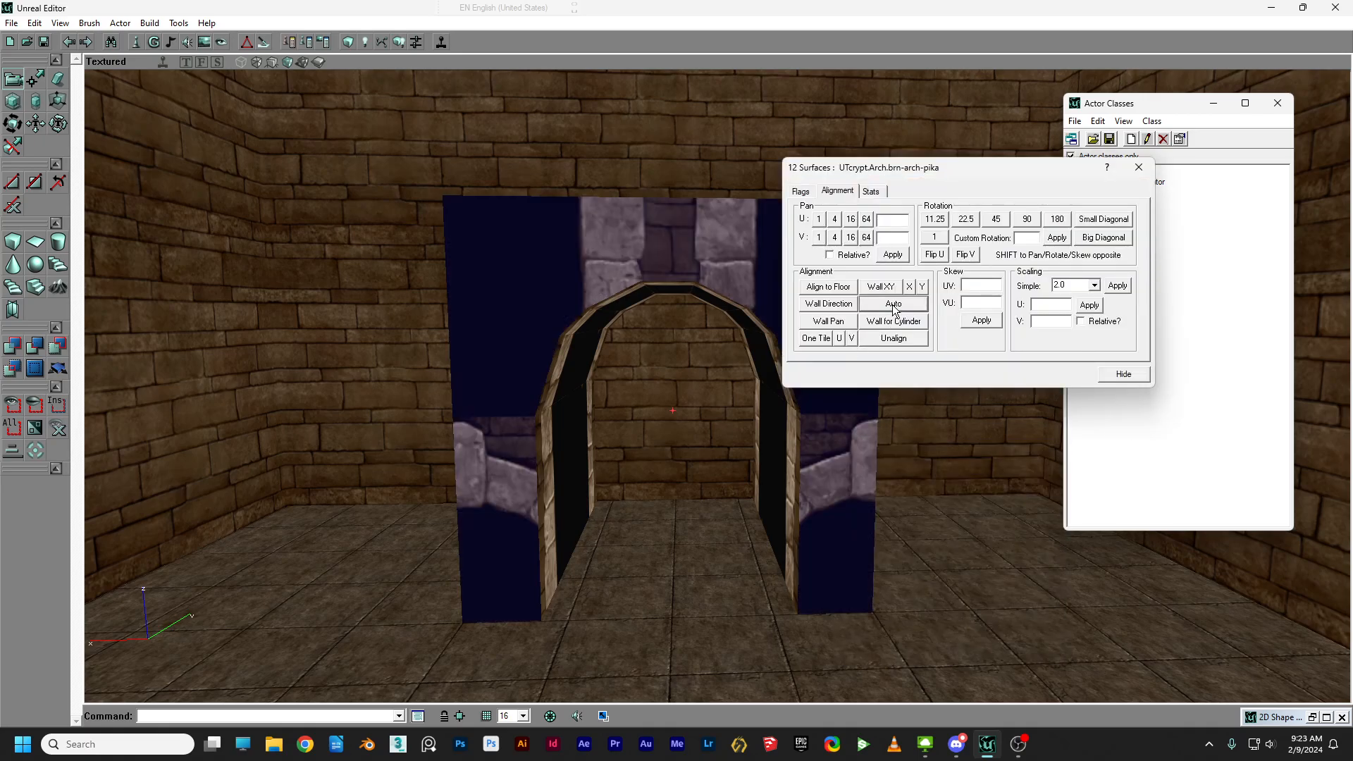
Pan the front face's texture until its stone arch frames the opening with the keystone centred, and clear the selection.
left_click(39, 127)
right_click_drag(480, 311, 480, 92, "ctrl")
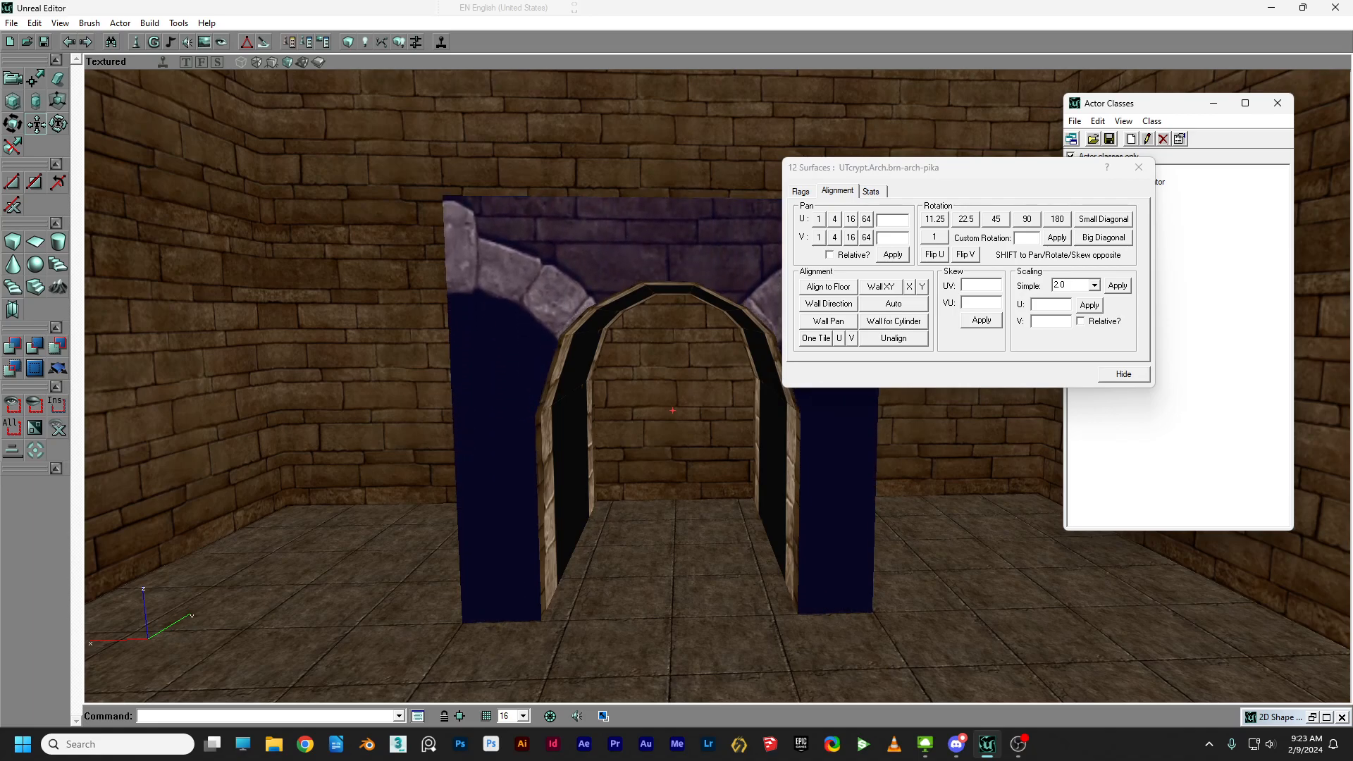
left_click_drag(1004, 169, 1124, 156)
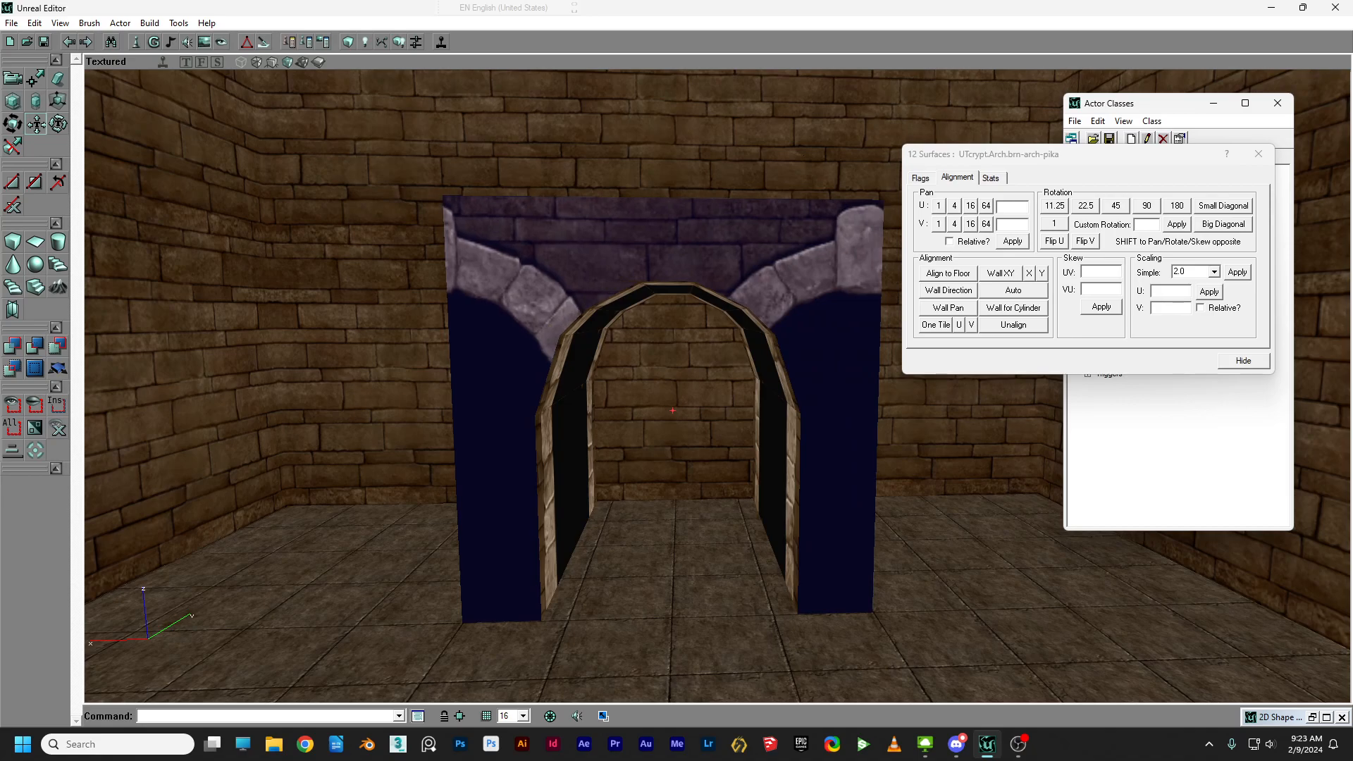
mouse_move(604, 222)
left_mouse_down("ctrl")
mouse_move(618, 222)
mouse_move(513, 222)
mouse_move(605, 222)
left_mouse_up("ctrl")
mouse_move(604, 236)
right_mouse_down("ctrl")
mouse_move(604, 287)
mouse_move(604, 236)
right_mouse_up("ctrl")
left_click_drag(604, 236, 410, 236, "ctrl")
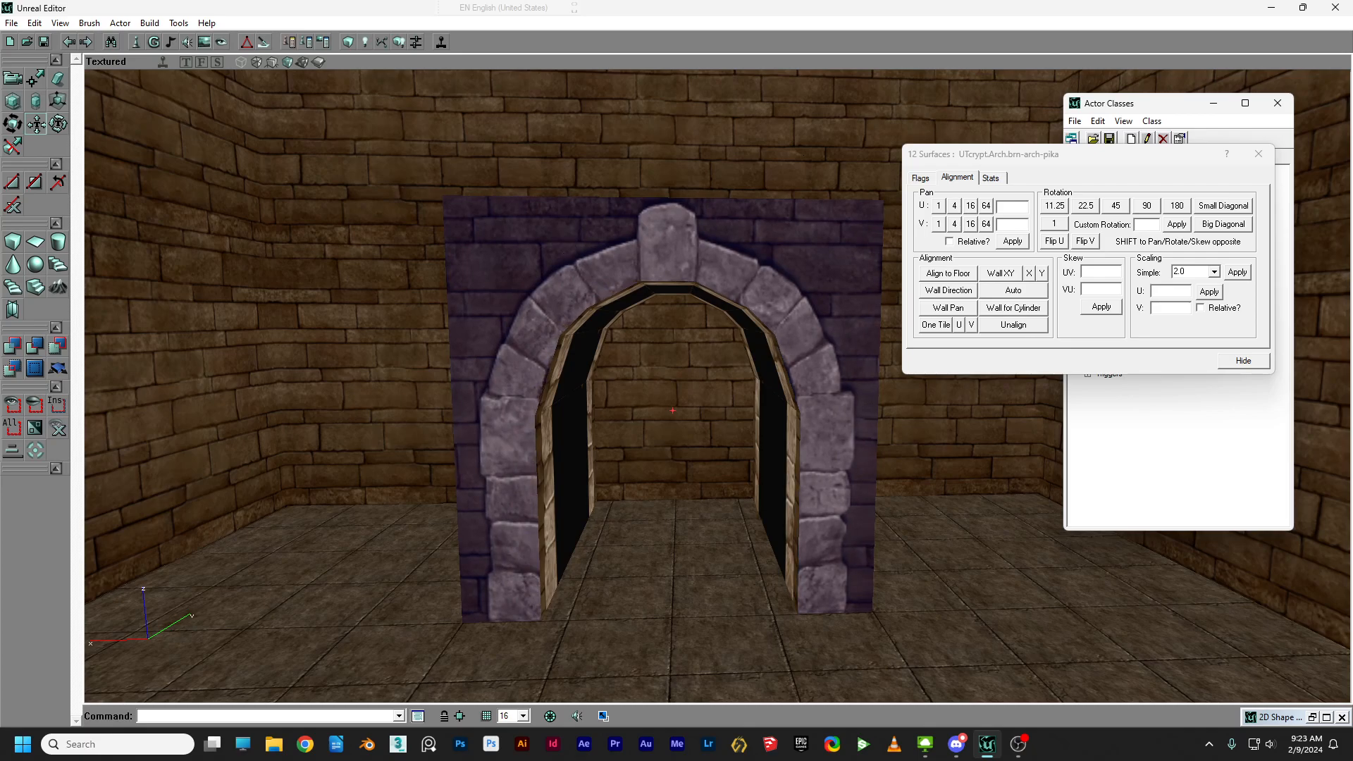
key("Escape")
Make the room wall's ut-toc-brick3 texture current and apply it to both outer sides of the arch block.
left_click_drag(601, 264, 669, 247)
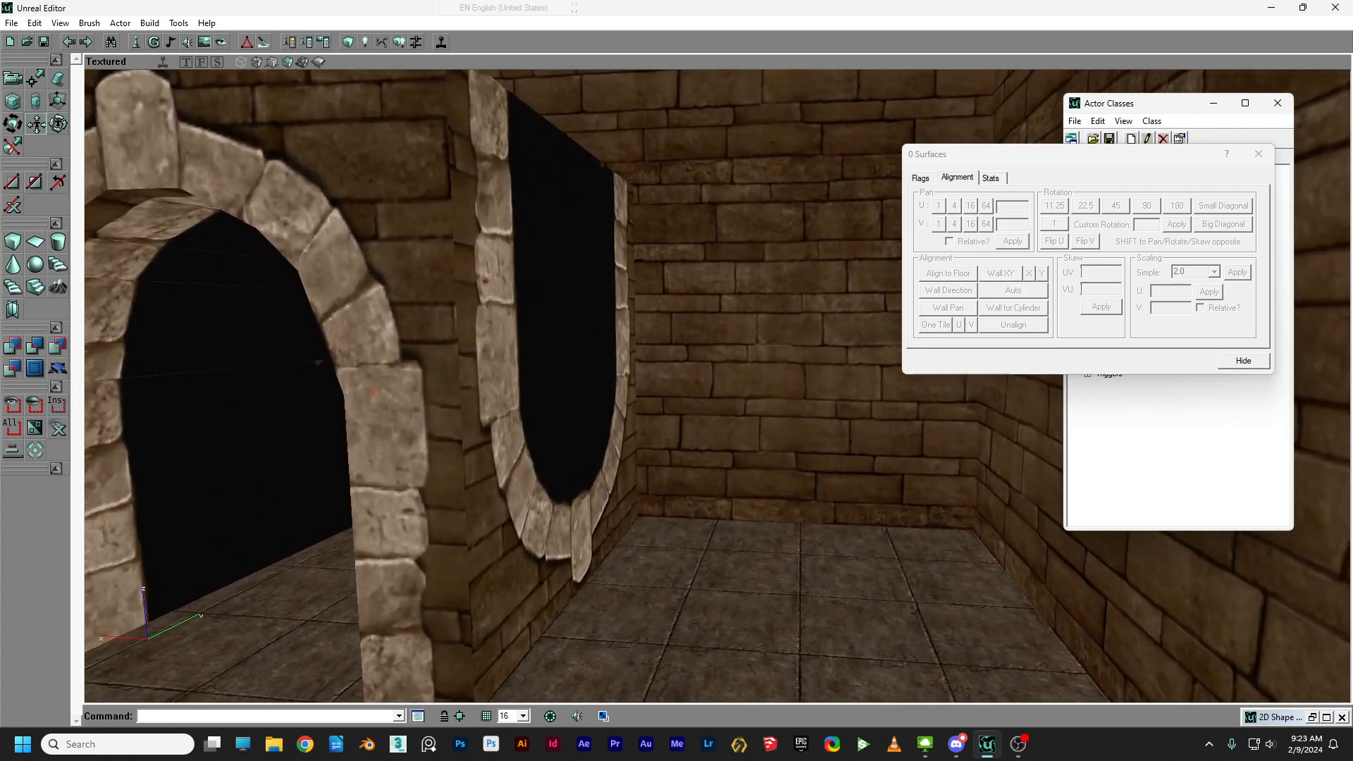
left_click(758, 290)
right_click(758, 290)
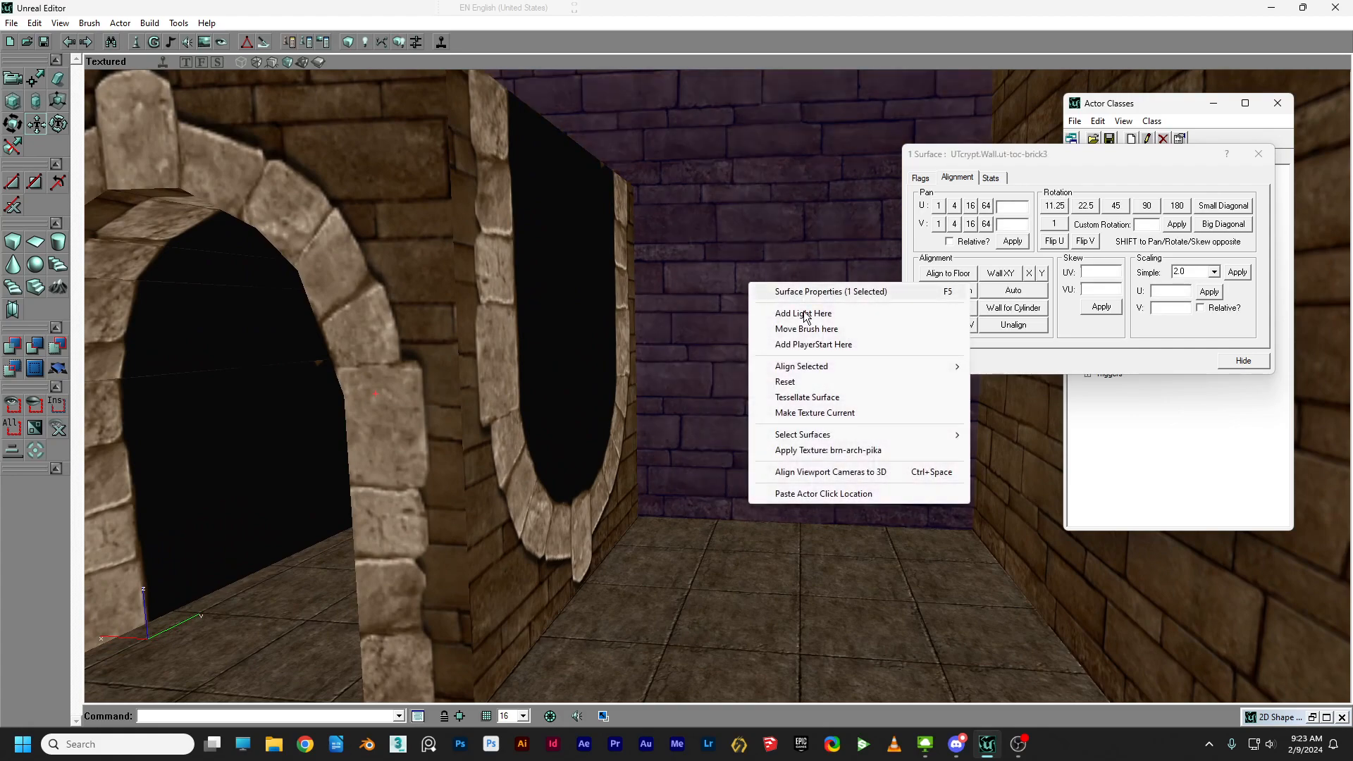
left_click(815, 413)
left_click(614, 386)
left_click_drag(613, 386, 476, 486)
left_click(477, 487, "ctrl")
right_click(480, 477)
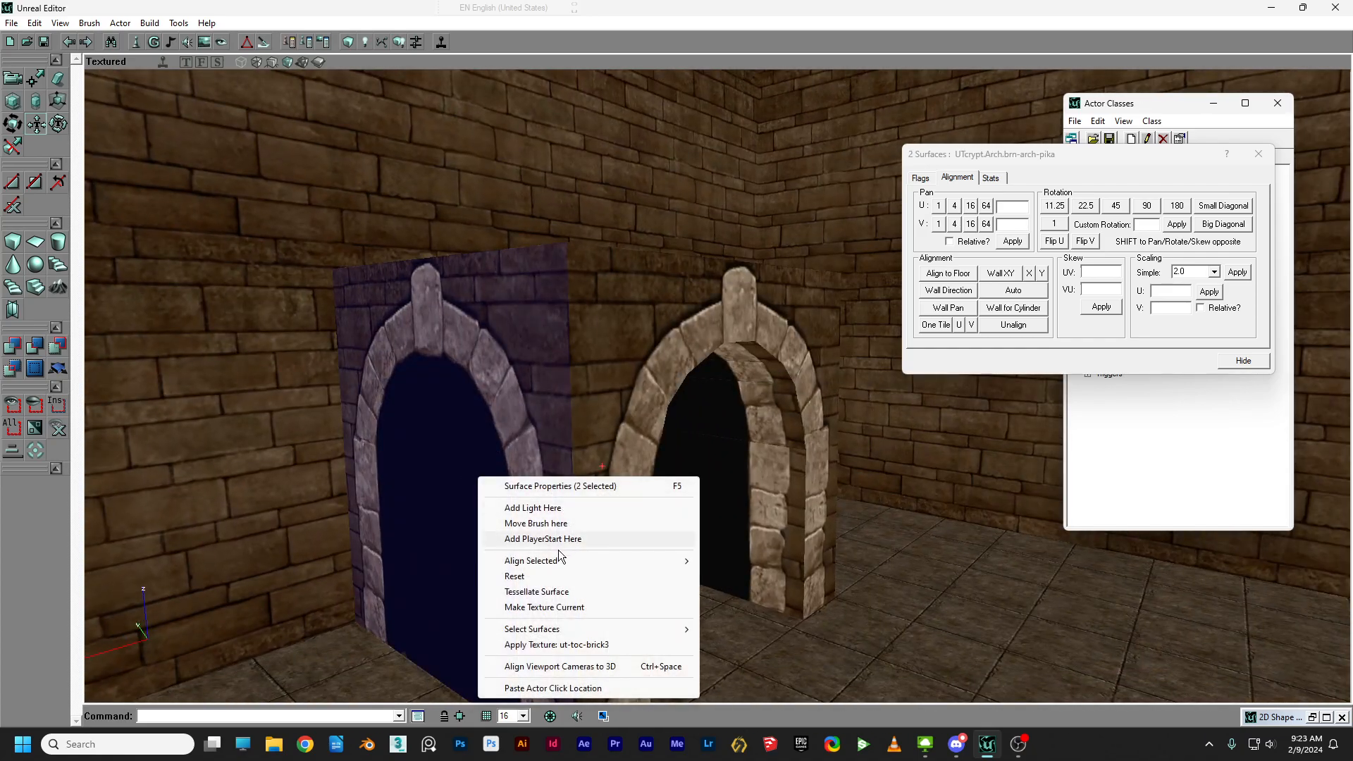
left_click(557, 645)
key("shift+n")
Apply the ut-toc-brick3 texture to all inner surfaces of the arch passage and clear the selection.
left_click_drag(475, 435, 493, 360)
left_click(465, 405)
left_click_drag(465, 405, 559, 386)
left_click(559, 391, "ctrl")
left_click(555, 281, "ctrl")
left_click(243, 280, "ctrl")
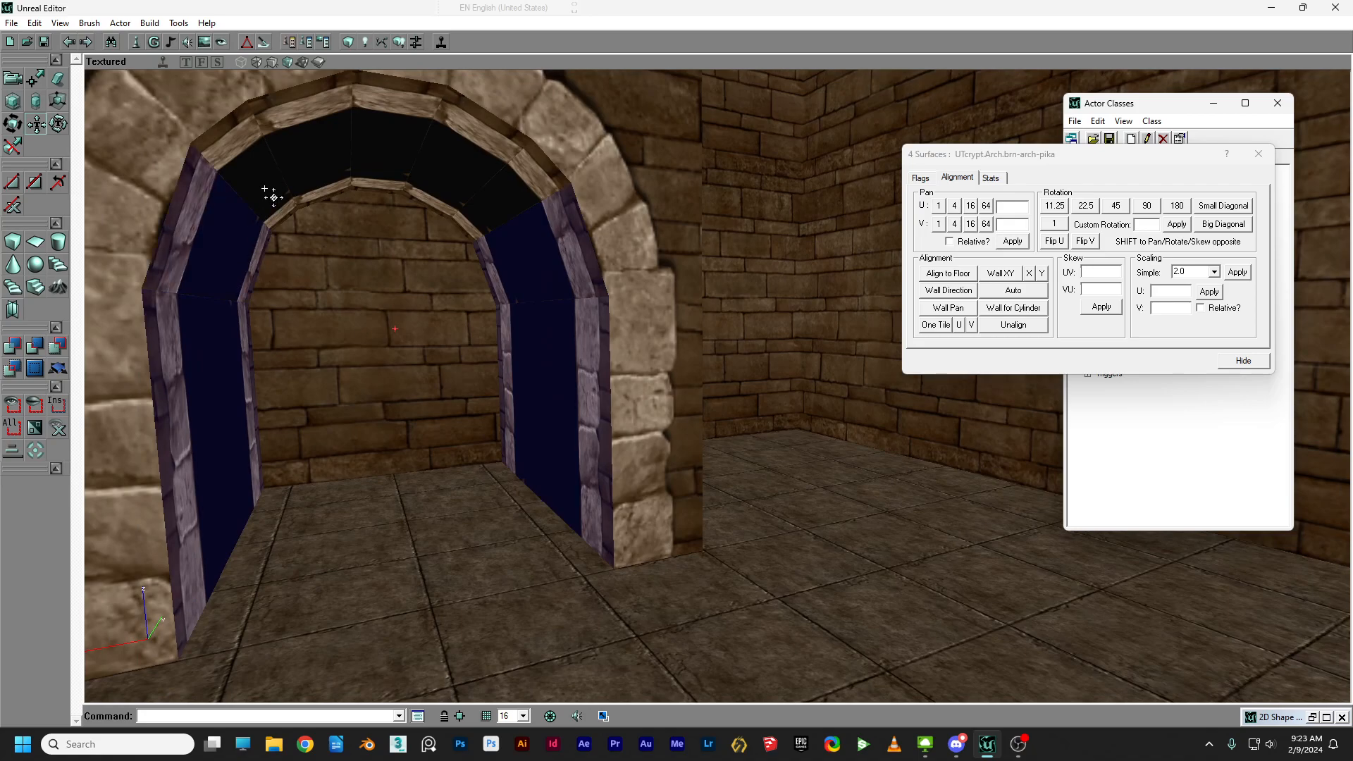
left_click(271, 198, "ctrl")
left_click(310, 159, "ctrl")
left_click(387, 136, "ctrl")
left_click(468, 150, "ctrl")
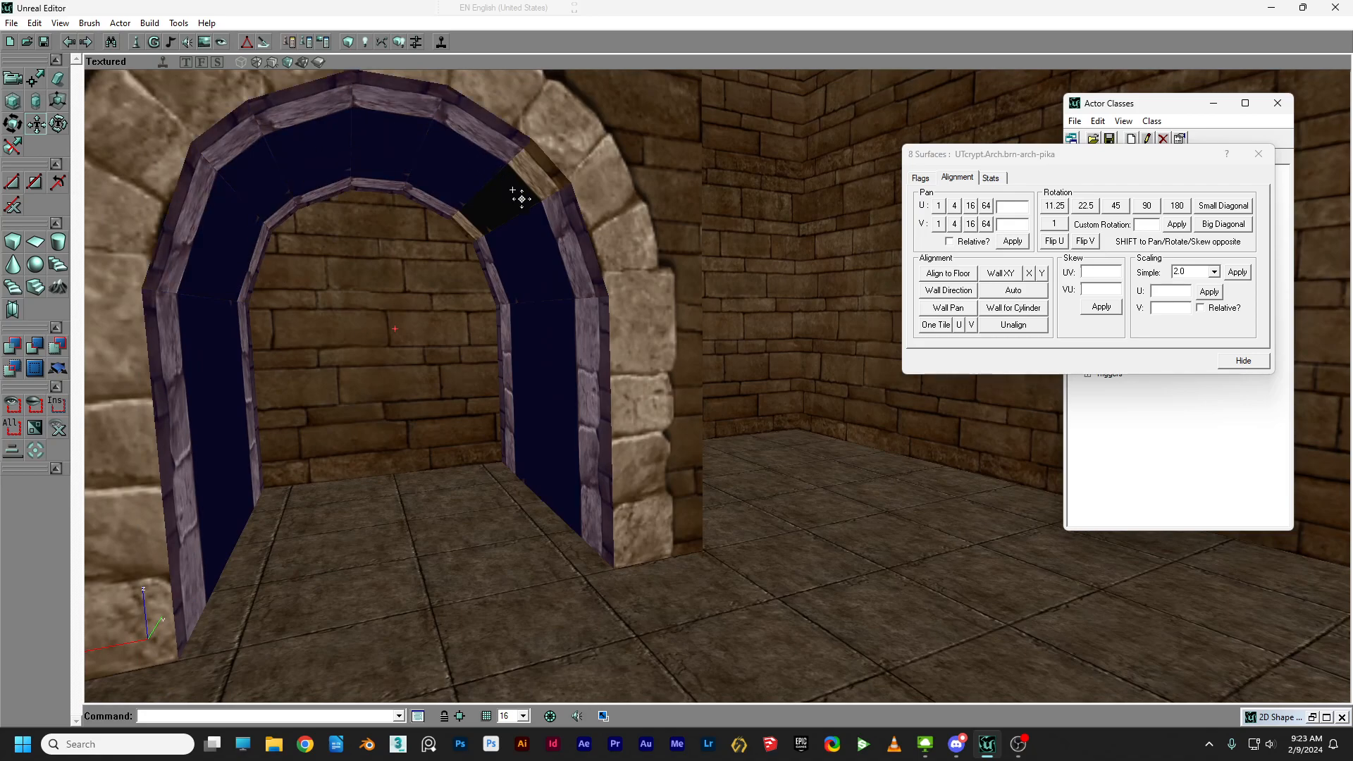
left_click(518, 195, "ctrl")
right_click(516, 192)
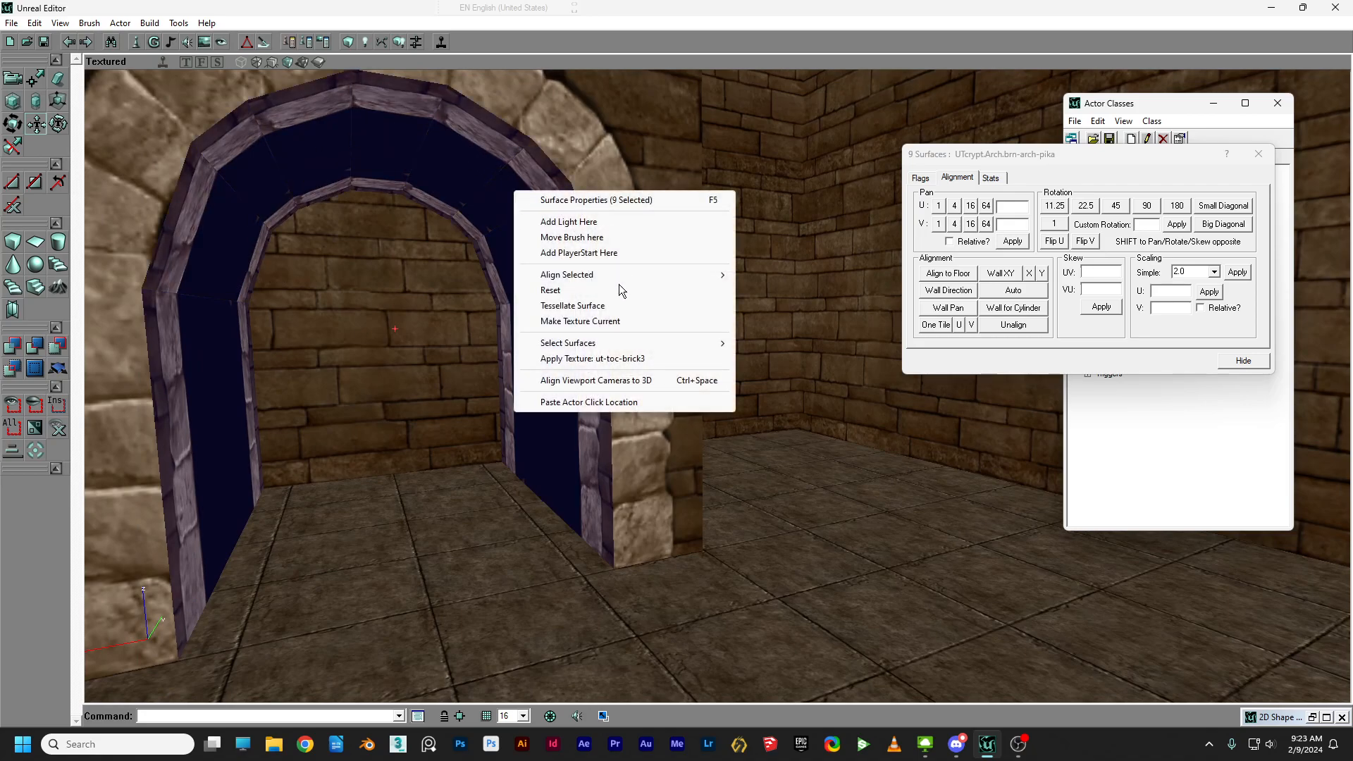
left_click(608, 360)
key("shift+n")
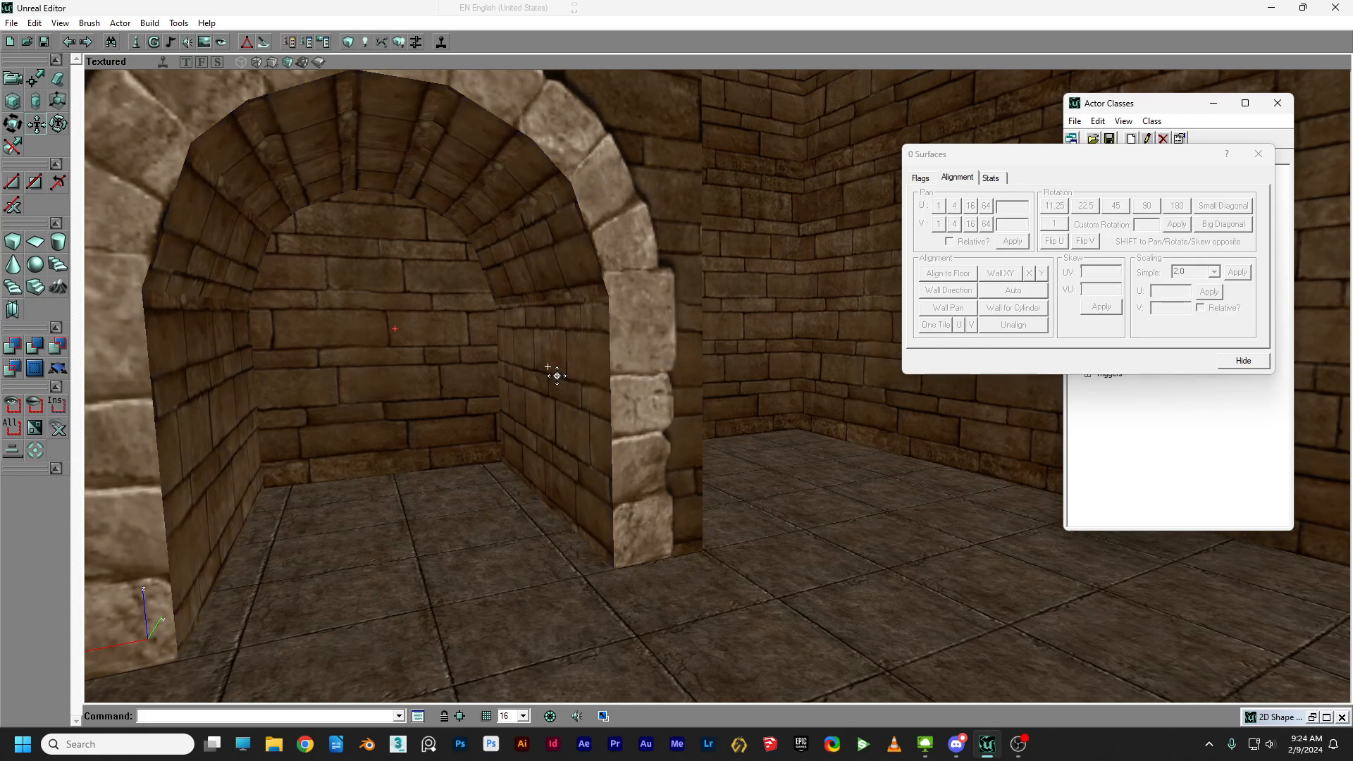
Make the room floor's texture current and apply it to the top surface of the arch block.
left_click_drag(514, 350, 514, 437)
right_click_drag(514, 437, 514, 494)
right_click_drag(582, 567, 582, 621)
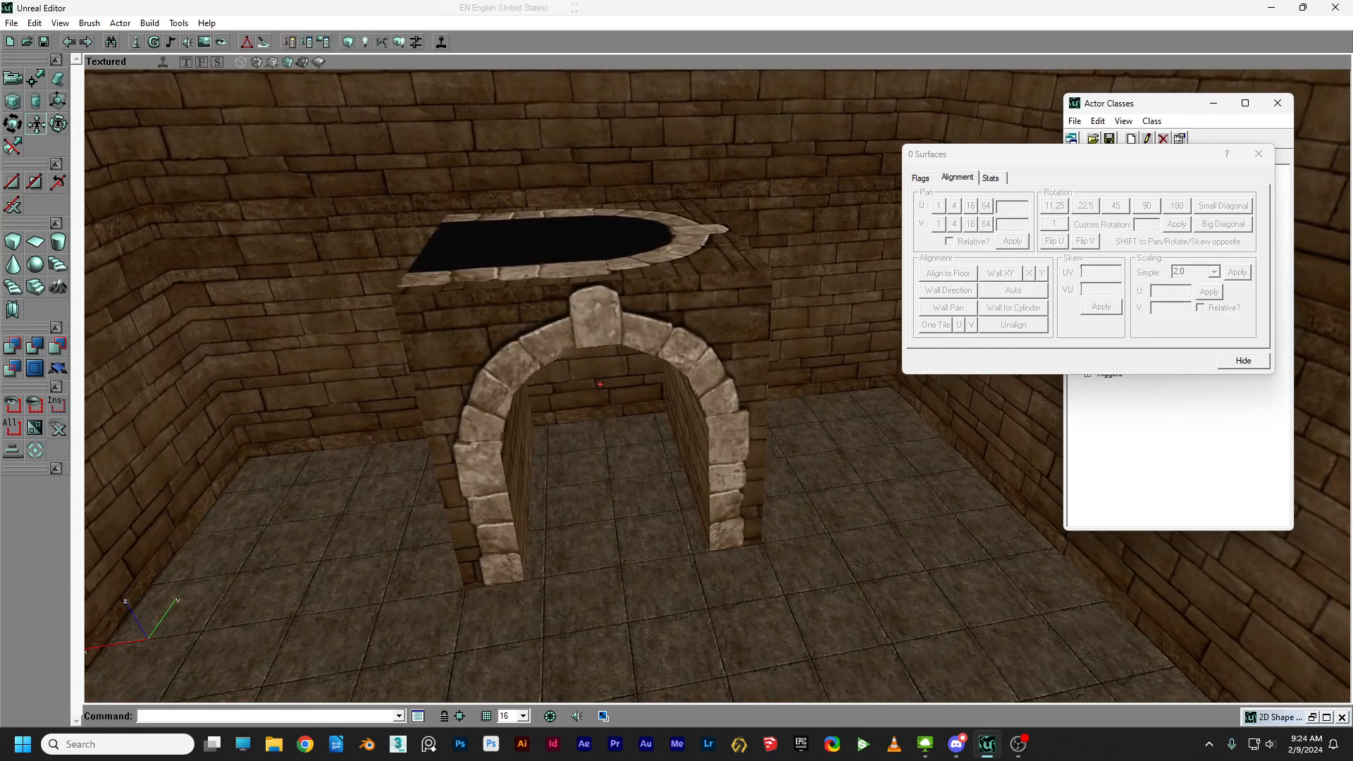
left_click(582, 567)
right_click(627, 575)
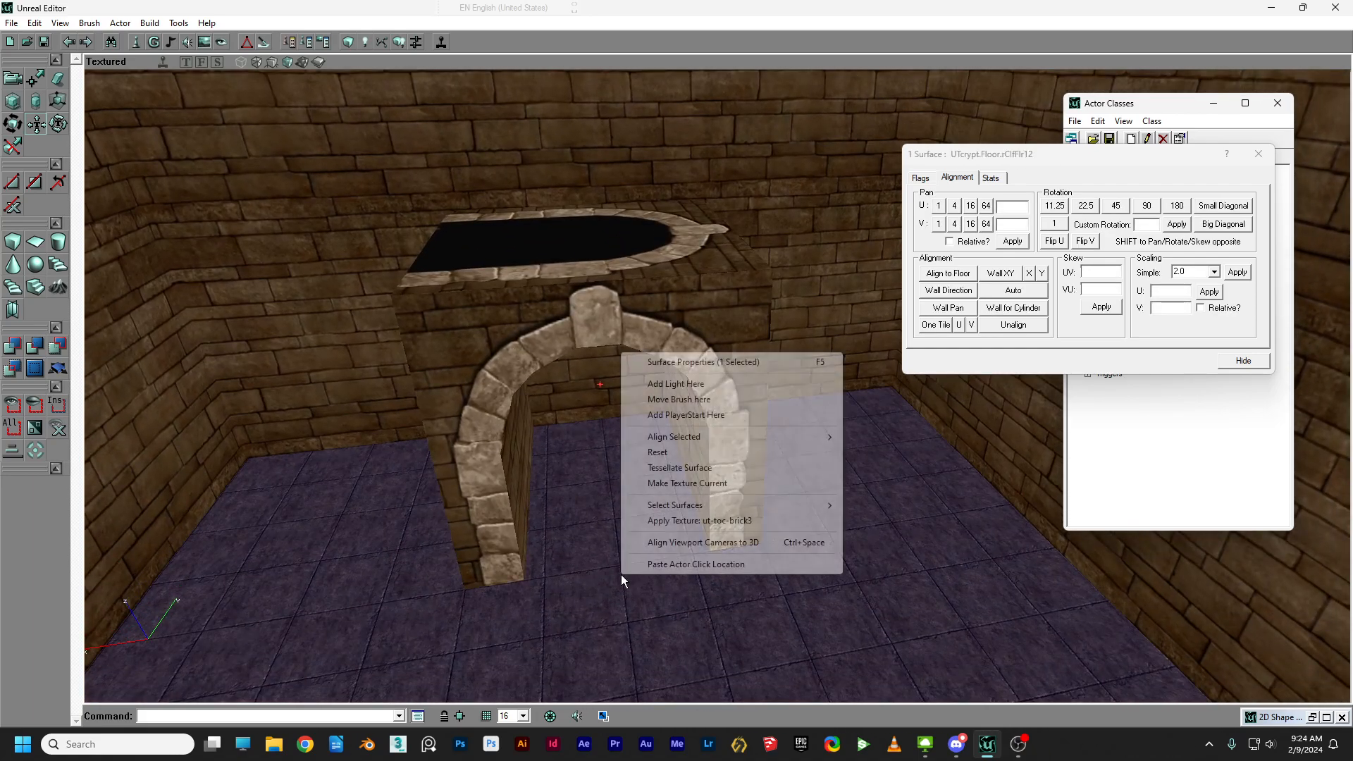
left_click(697, 486)
left_click(568, 252)
right_click(568, 252)
left_click(635, 419)
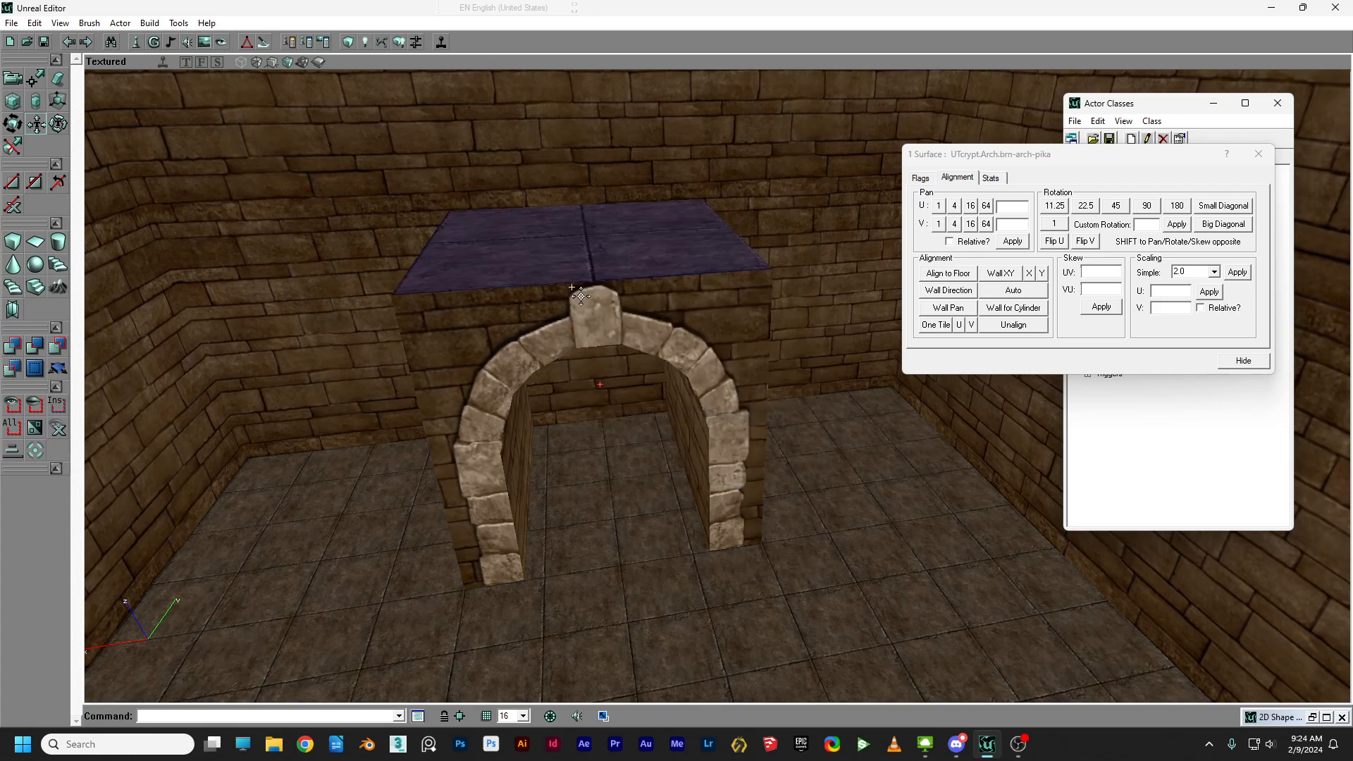
Apply a simple texture scaling of 0.5 to the arch block's top surface and clear the selection.
left_click(1214, 272)
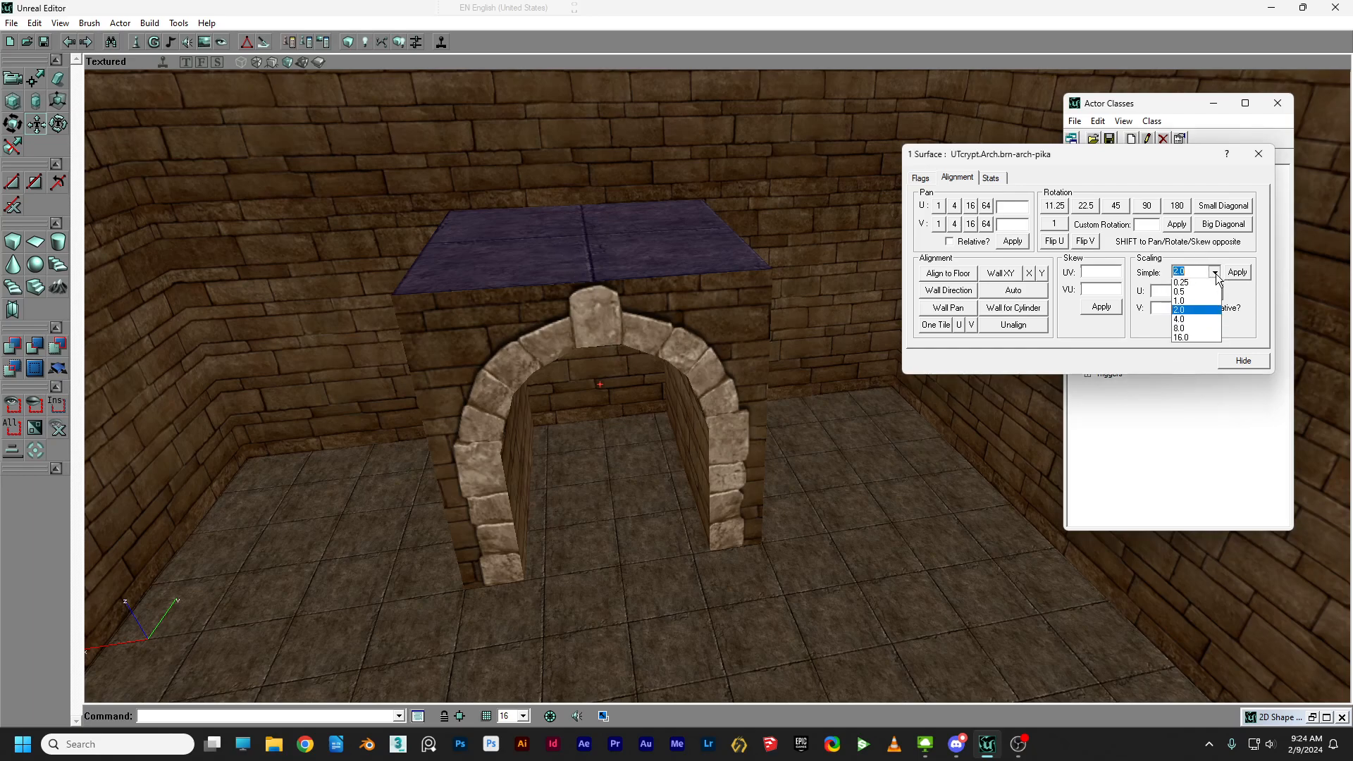
left_click(1191, 316)
left_click(1237, 272)
key("shift+n")
right_click_drag(600, 385, 627, 381)
left_click_drag(627, 381, 656, 317)
Merge the arch brush's polygons and select a surface on its front face to check the result.
left_click(12, 78)
left_click_drag(635, 213, 653, 283)
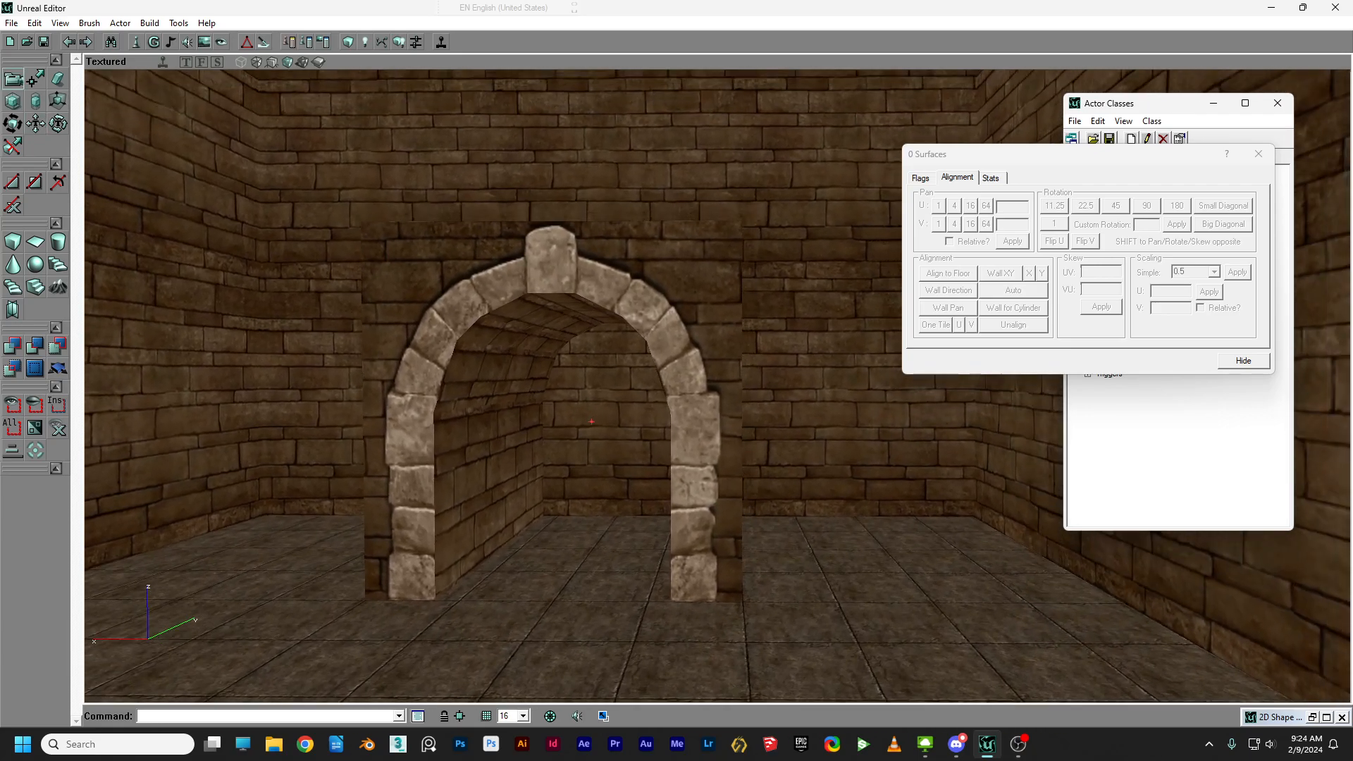
left_click(647, 288)
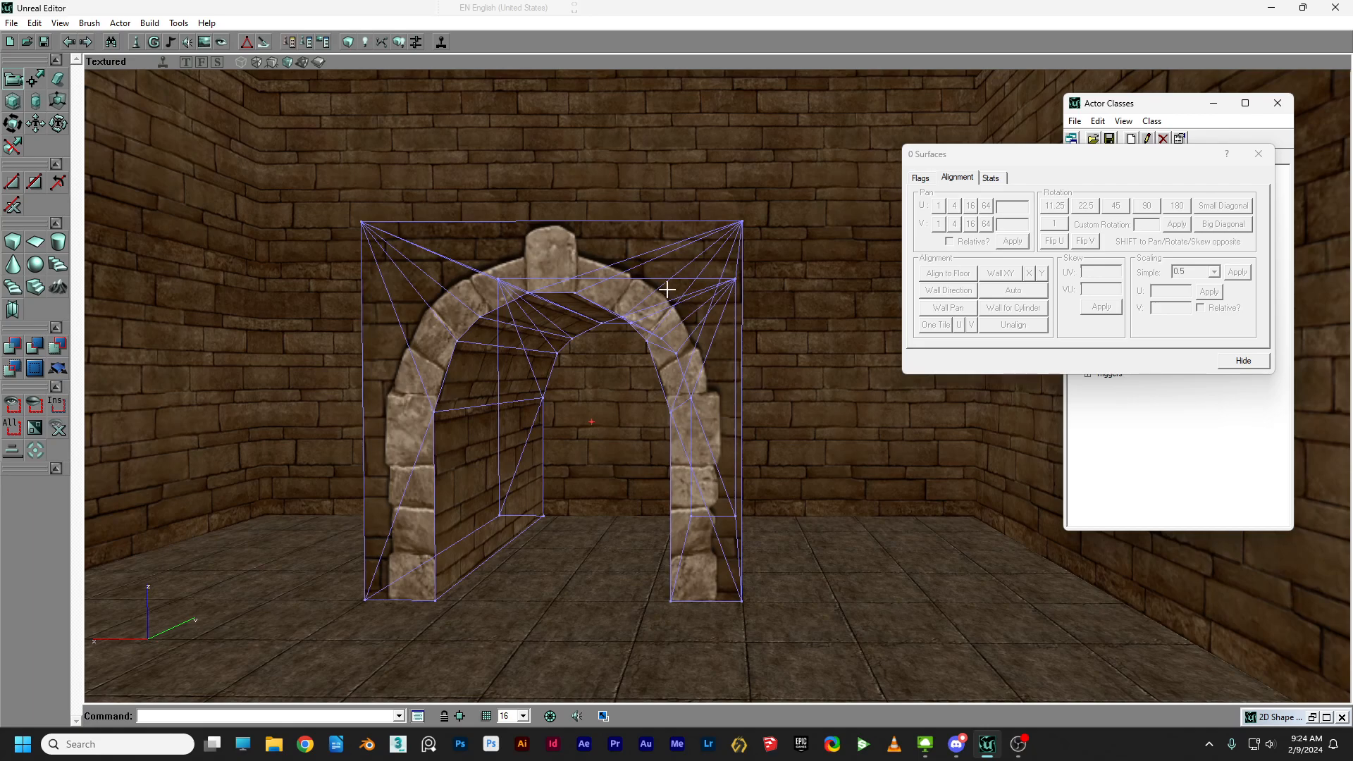
right_click(649, 252)
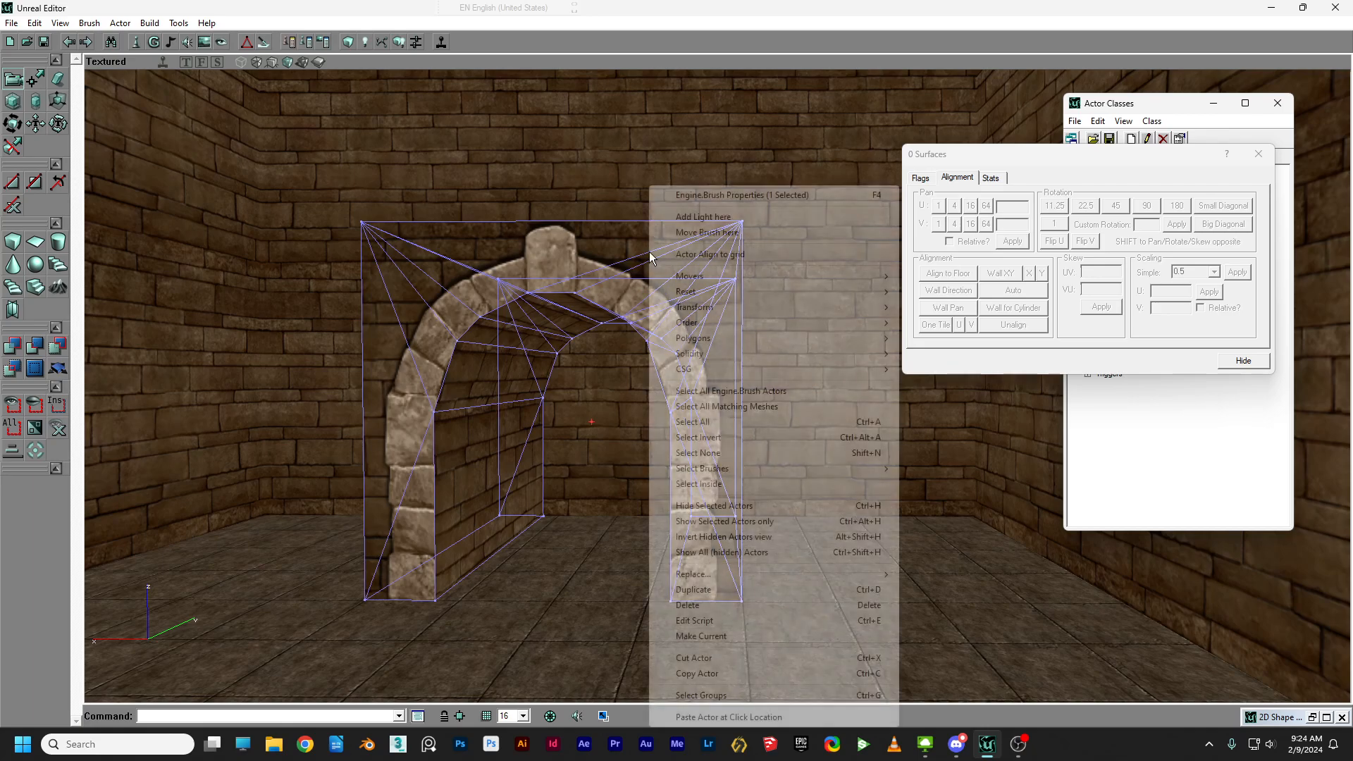
mouse_move(694, 337)
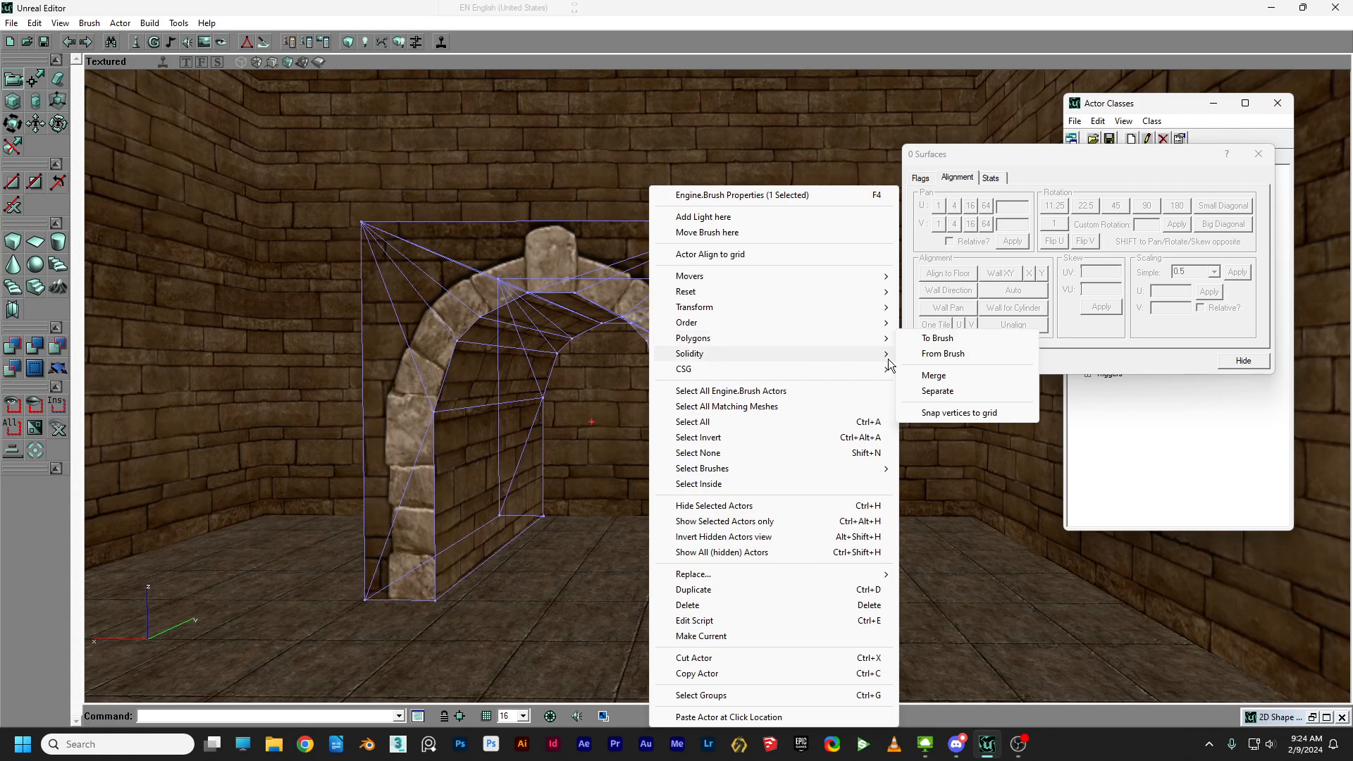
left_click(933, 376)
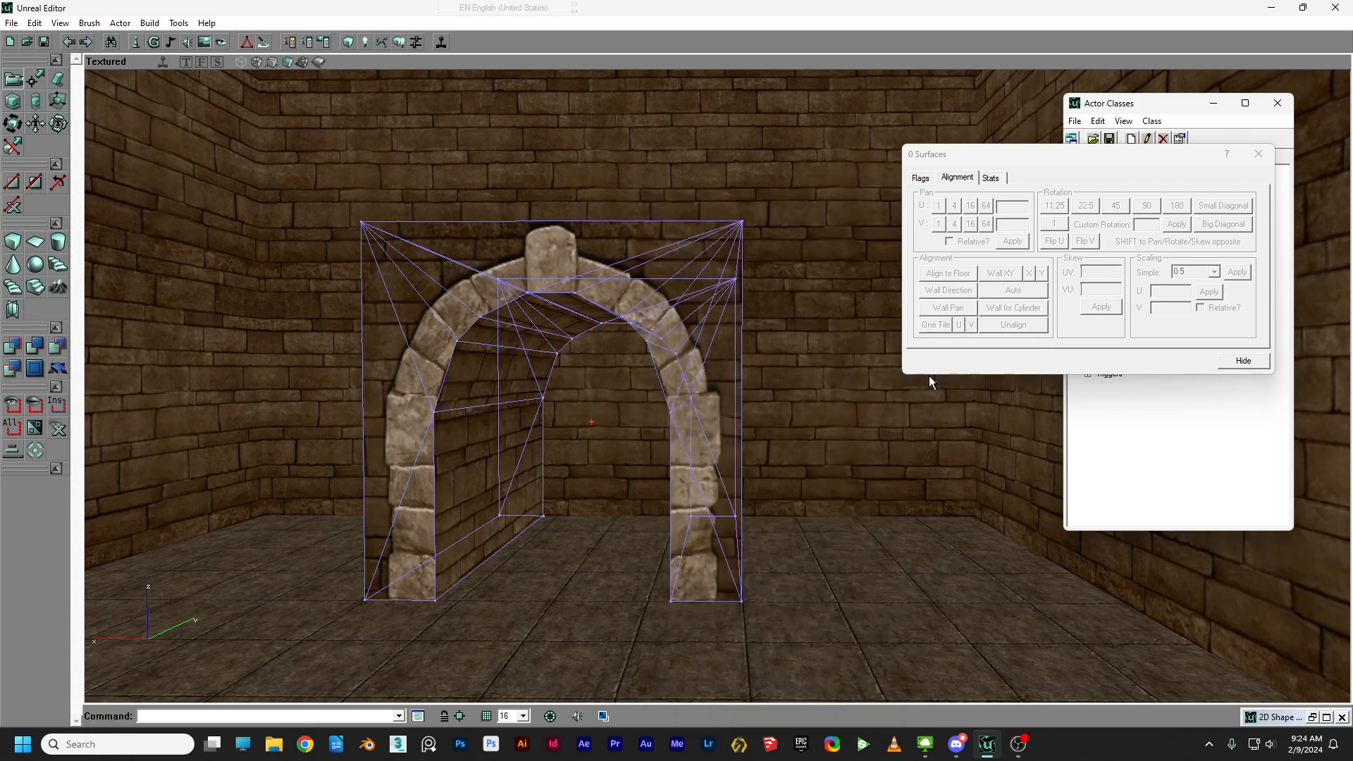
left_click(697, 403)
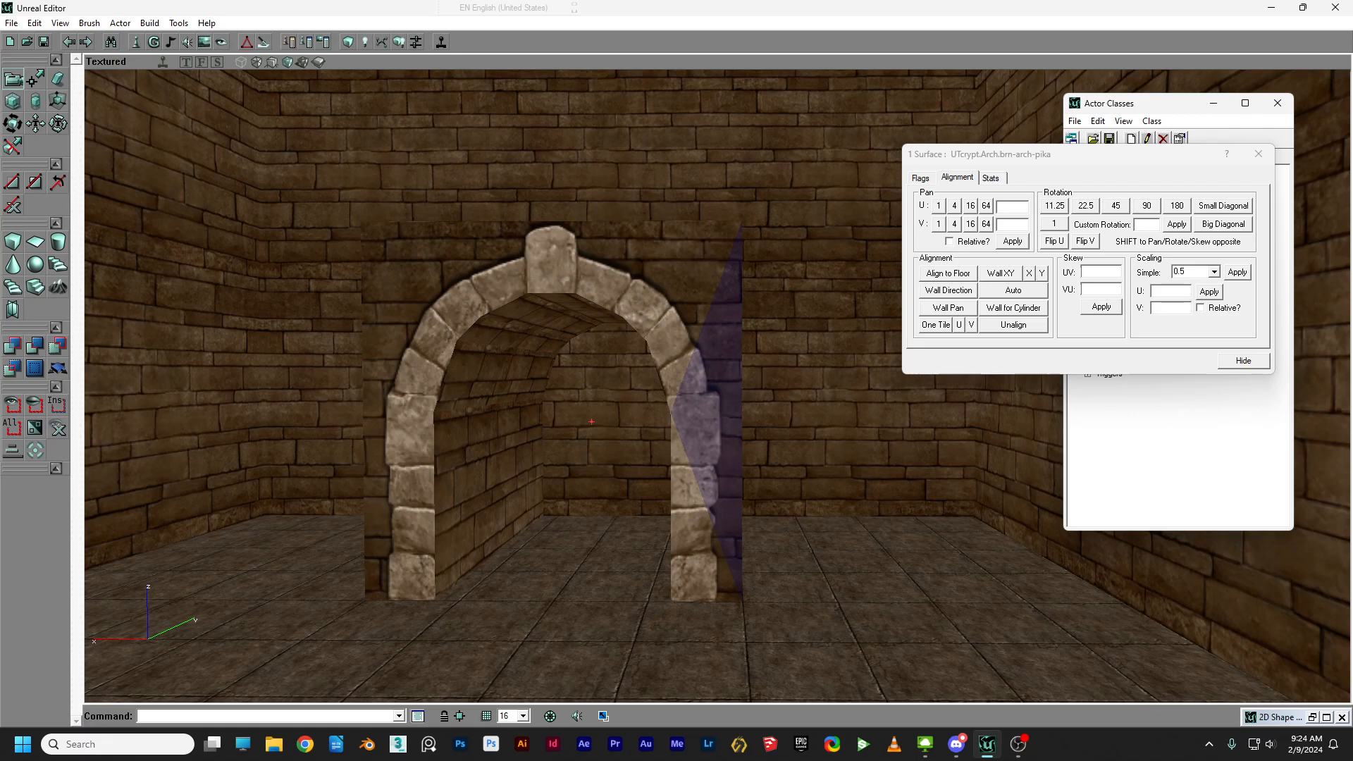
Rebuild the level and select the arch block's whole front face.
left_click(707, 400)
left_click(400, 41)
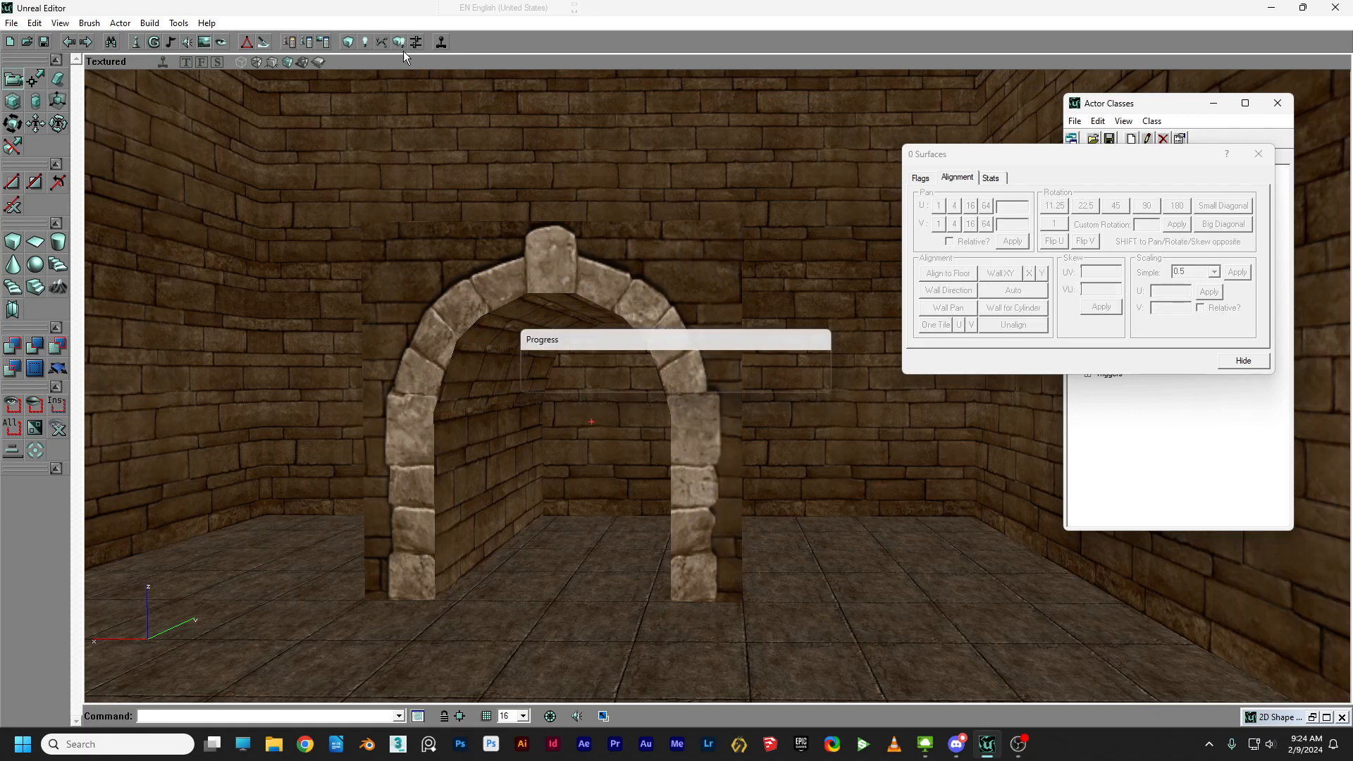
left_click(614, 268)
left_click_drag(671, 272, 592, 282)
left_click_drag(877, 410, 686, 434)
left_click_drag(623, 266, 609, 266)
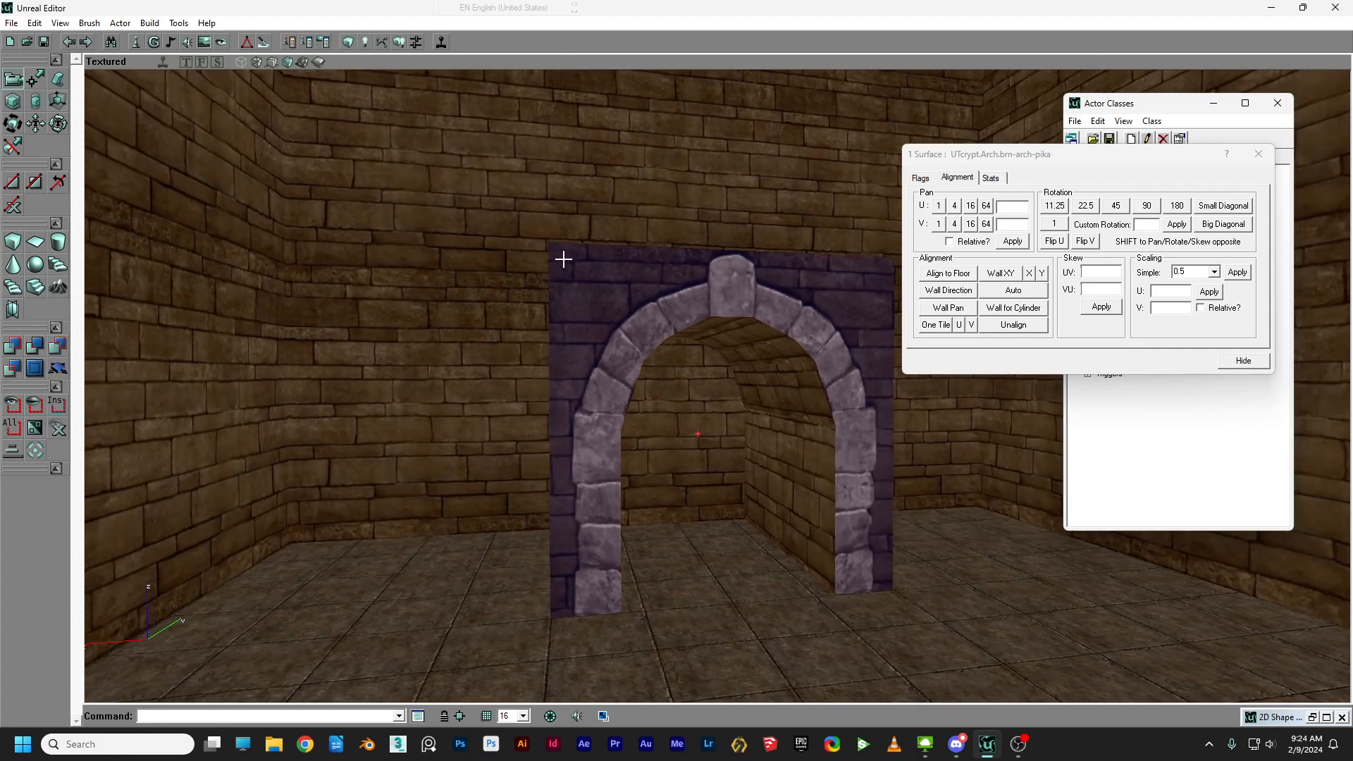
Pan the texture on the arch's front face slightly upward and clear the selection.
left_click(38, 124)
mouse_move(590, 309)
right_mouse_down()
mouse_move(590, 323)
mouse_move(590, 307)
right_mouse_up()
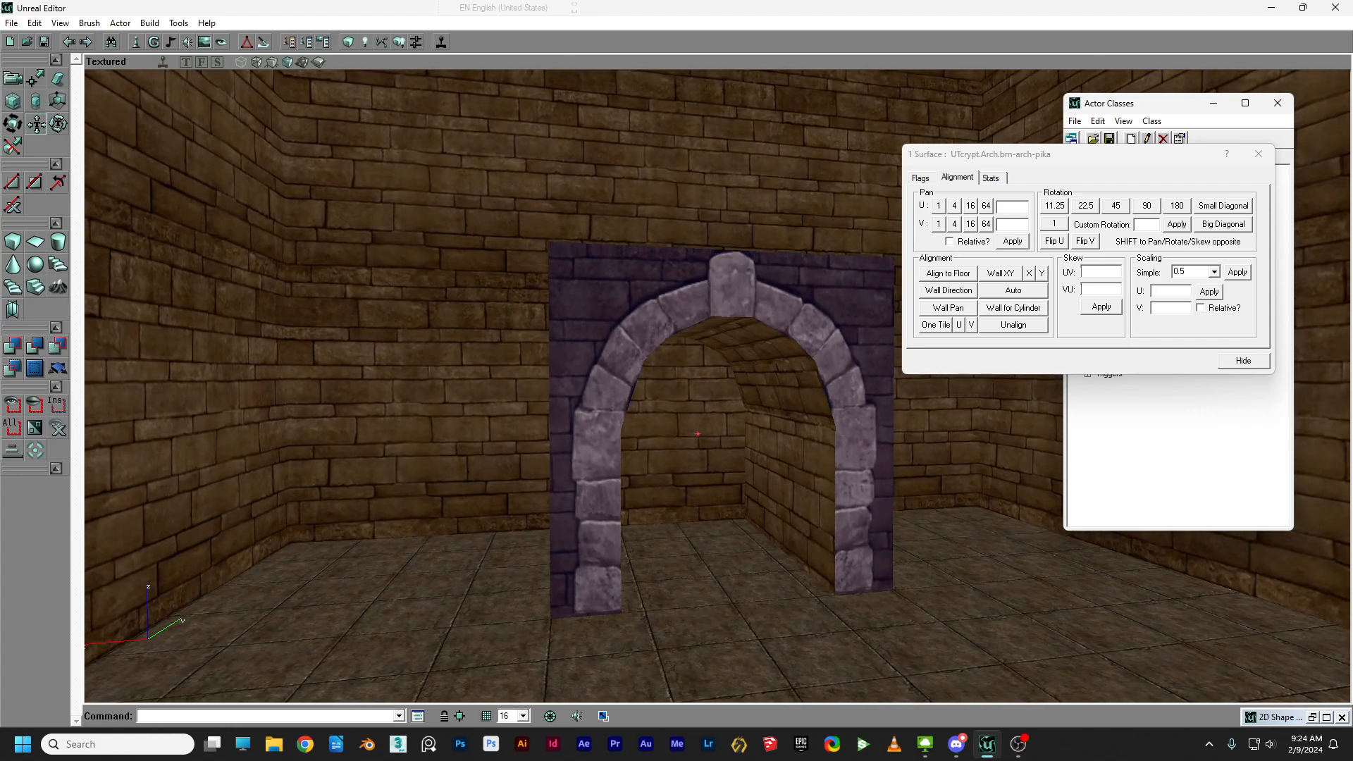
left_click(612, 313)
left_click_drag(675, 295, 708, 286)
Pan the brick texture on the lowest left-hand vault surface inside the arch passage to line up its courses.
left_click(17, 79)
left_click_drag(437, 367, 493, 324)
left_click_drag(500, 426, 617, 457)
left_click(36, 124)
left_click(472, 272)
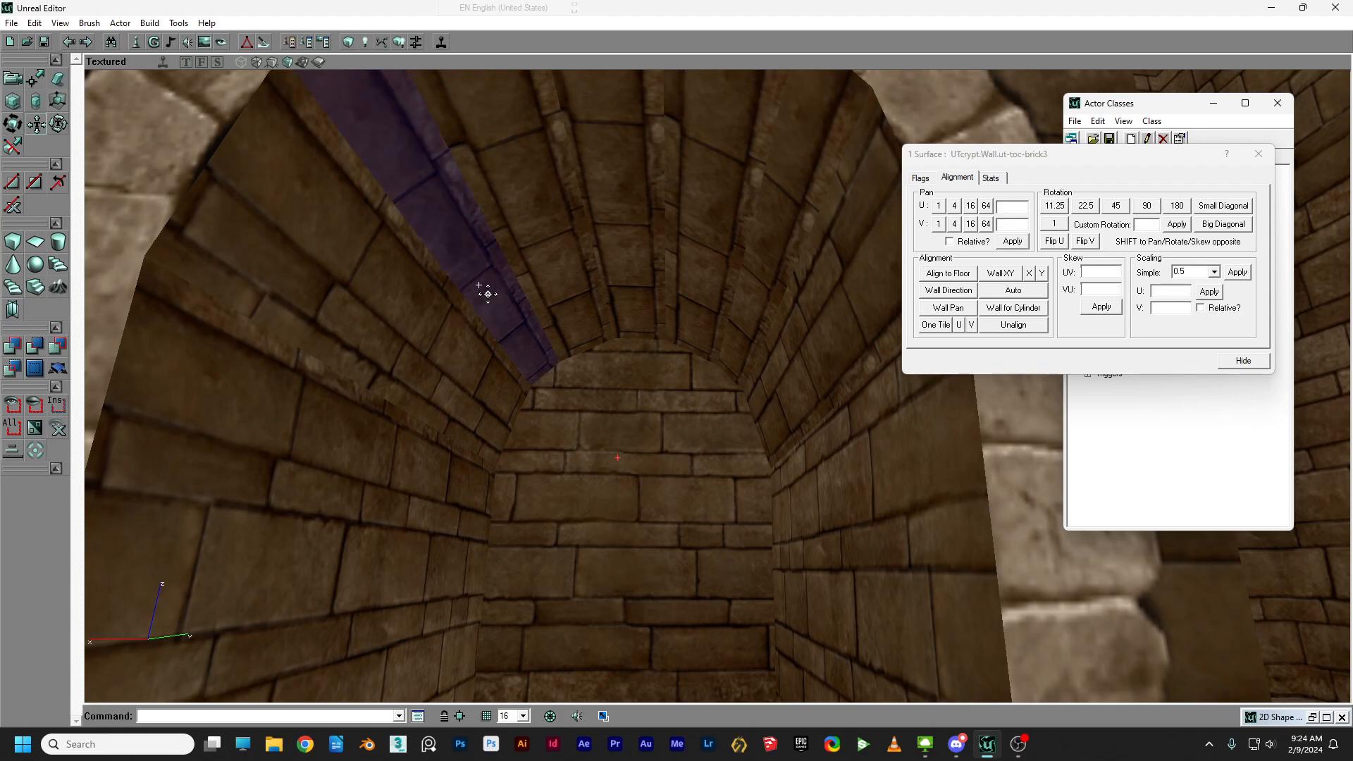
left_click(418, 377)
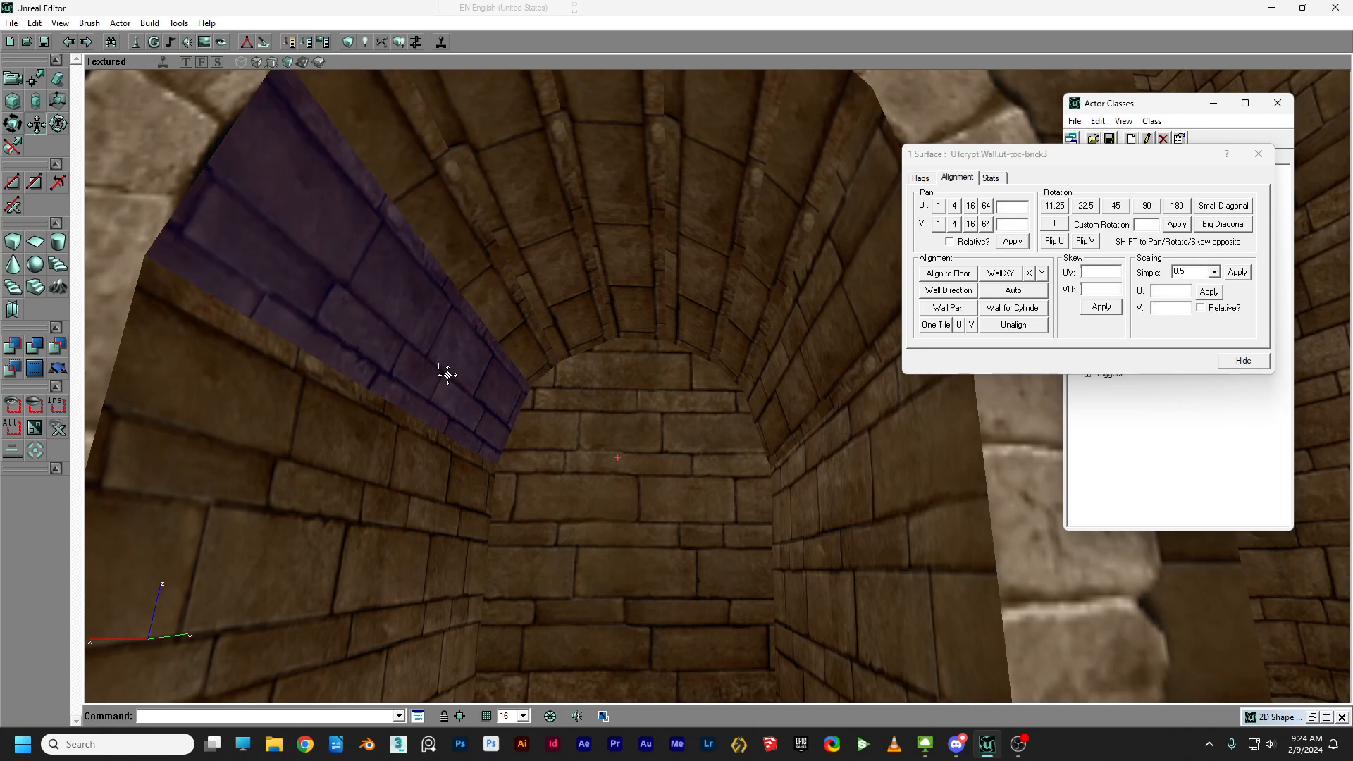
right_click_drag(418, 377, 438, 293, "ctrl")
right_click_drag(437, 367, 437, 350, "ctrl")
Pan the brick texture on the next two left-hand vault surfaces up towards the passage's crown.
left_click(478, 262)
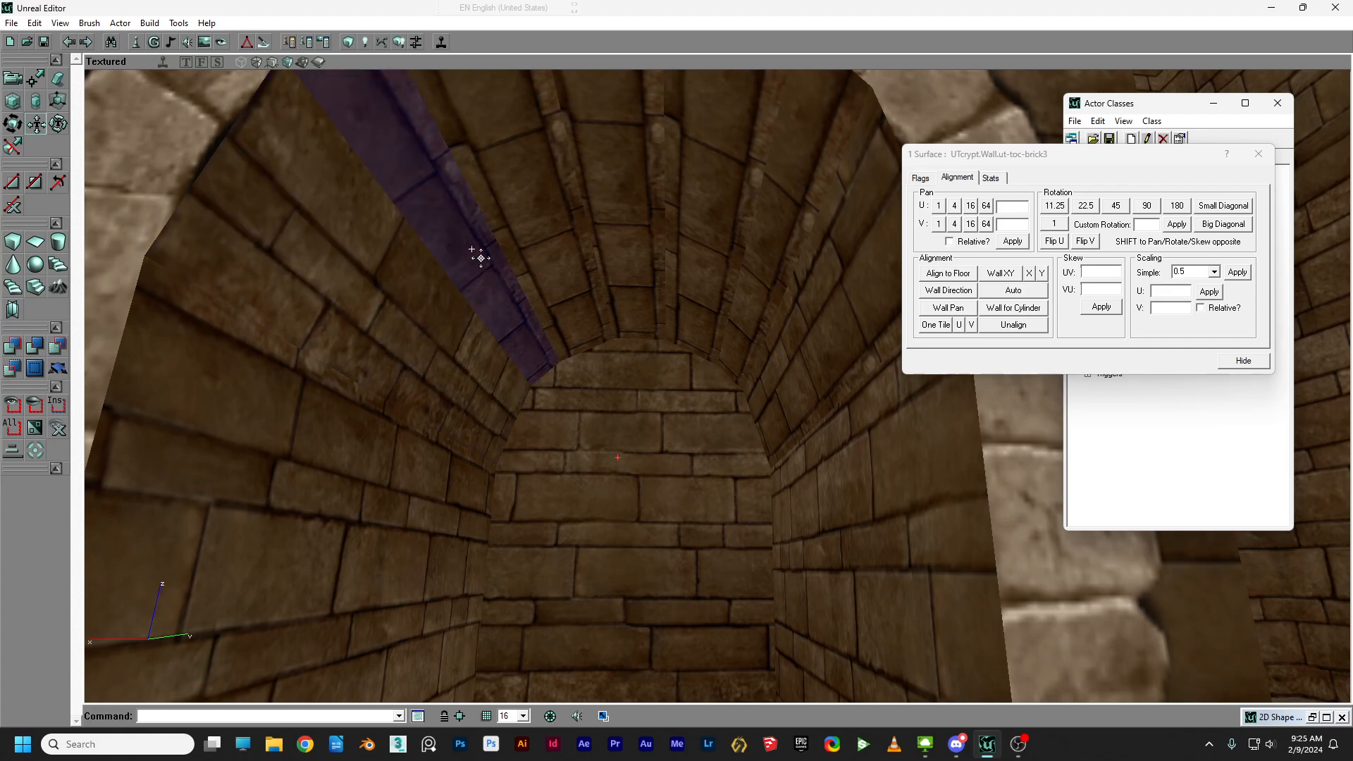
right_click_drag(481, 233, 482, 198, "ctrl")
left_click(529, 222)
right_click_drag(543, 232, 543, 176, "ctrl")
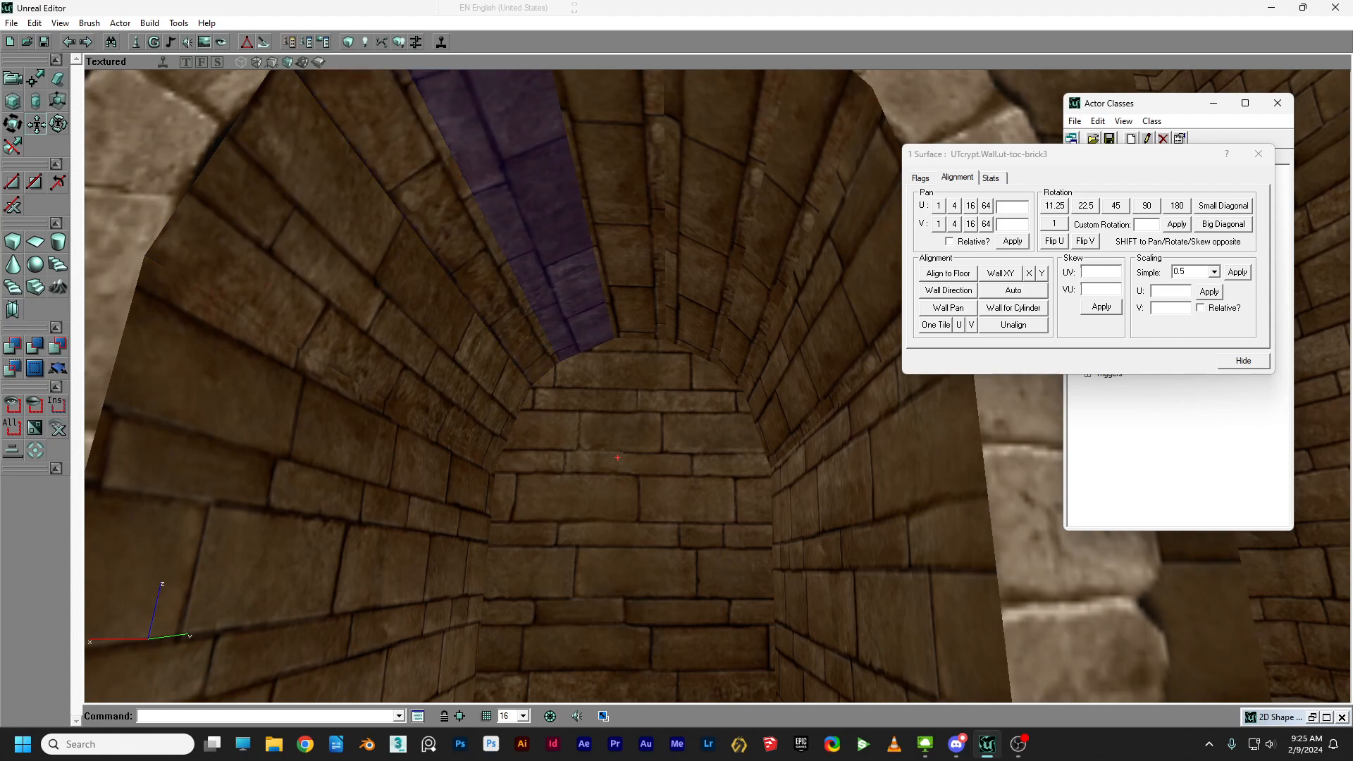
Pan the brick texture on the right-hand vault surfaces and the crown of the arch passage.
left_click_drag(771, 312, 785, 380)
left_click(793, 379)
right_click_drag(793, 379, 793, 310, "ctrl")
left_click(752, 268)
right_click_drag(752, 267, 739, 161, "ctrl")
left_click(739, 221)
left_click(650, 190)
right_click_drag(628, 197, 628, 98, "ctrl")
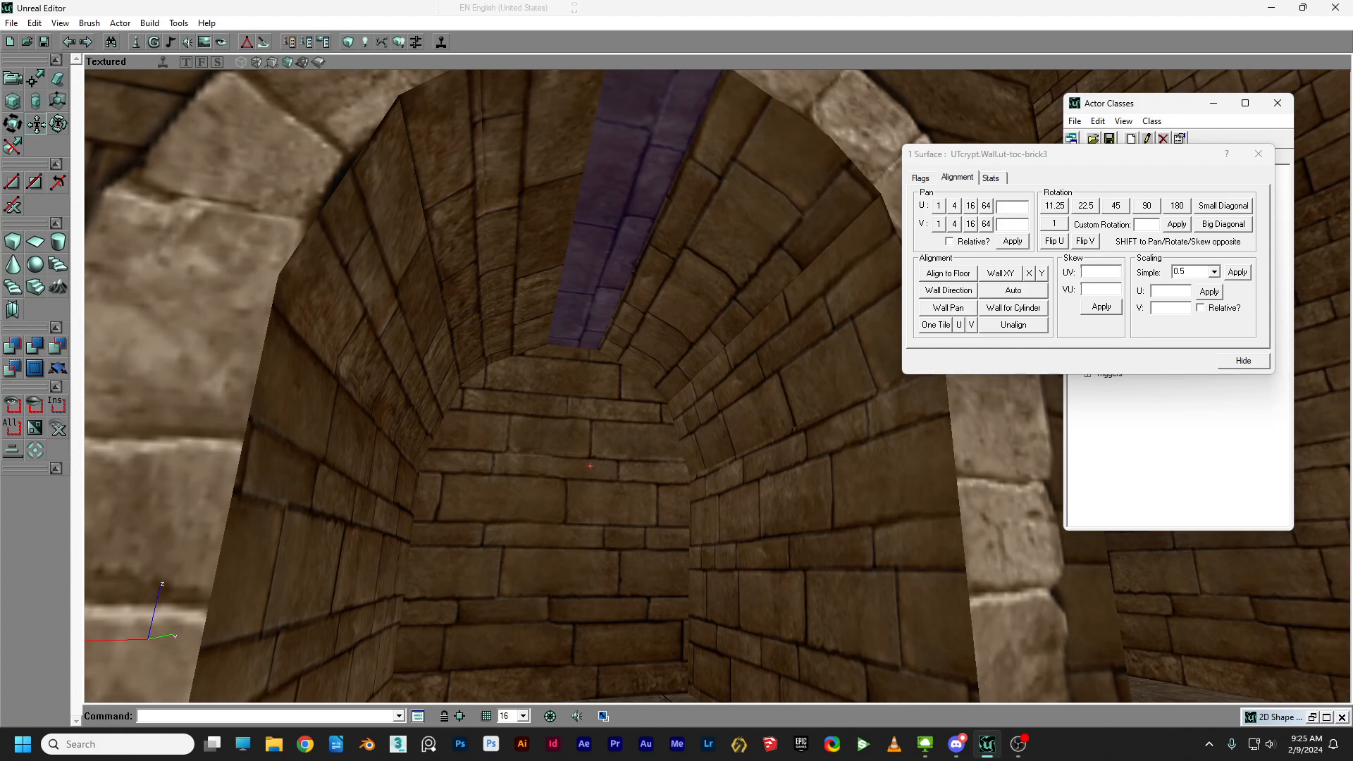
Clear the surface selection and return to camera movement mode in front of the arch.
left_click(544, 198)
left_click(610, 197)
left_click_drag(611, 197, 610, 296)
right_click_drag(611, 296, 513, 442)
left_click(524, 493)
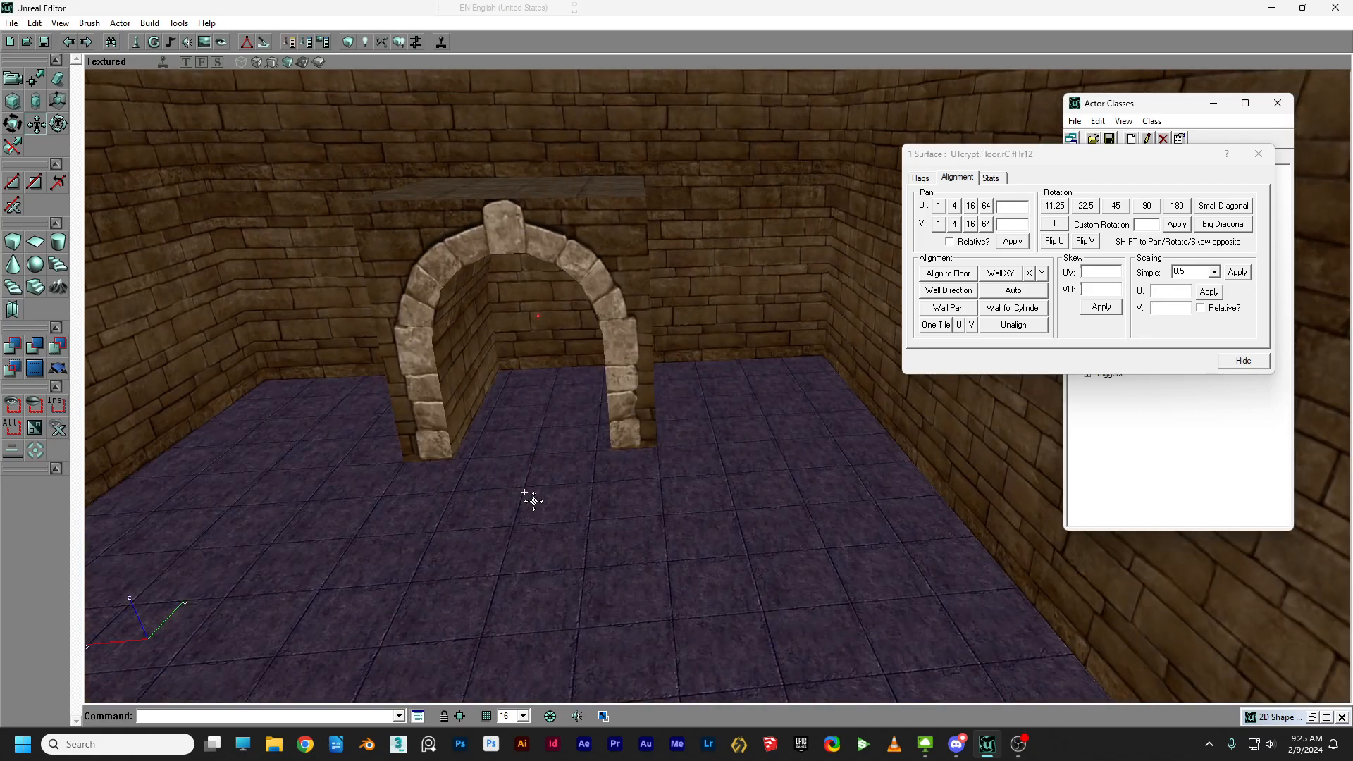
left_click(538, 492)
right_click_drag(538, 492, 584, 486)
left_click_drag(584, 486, 602, 499)
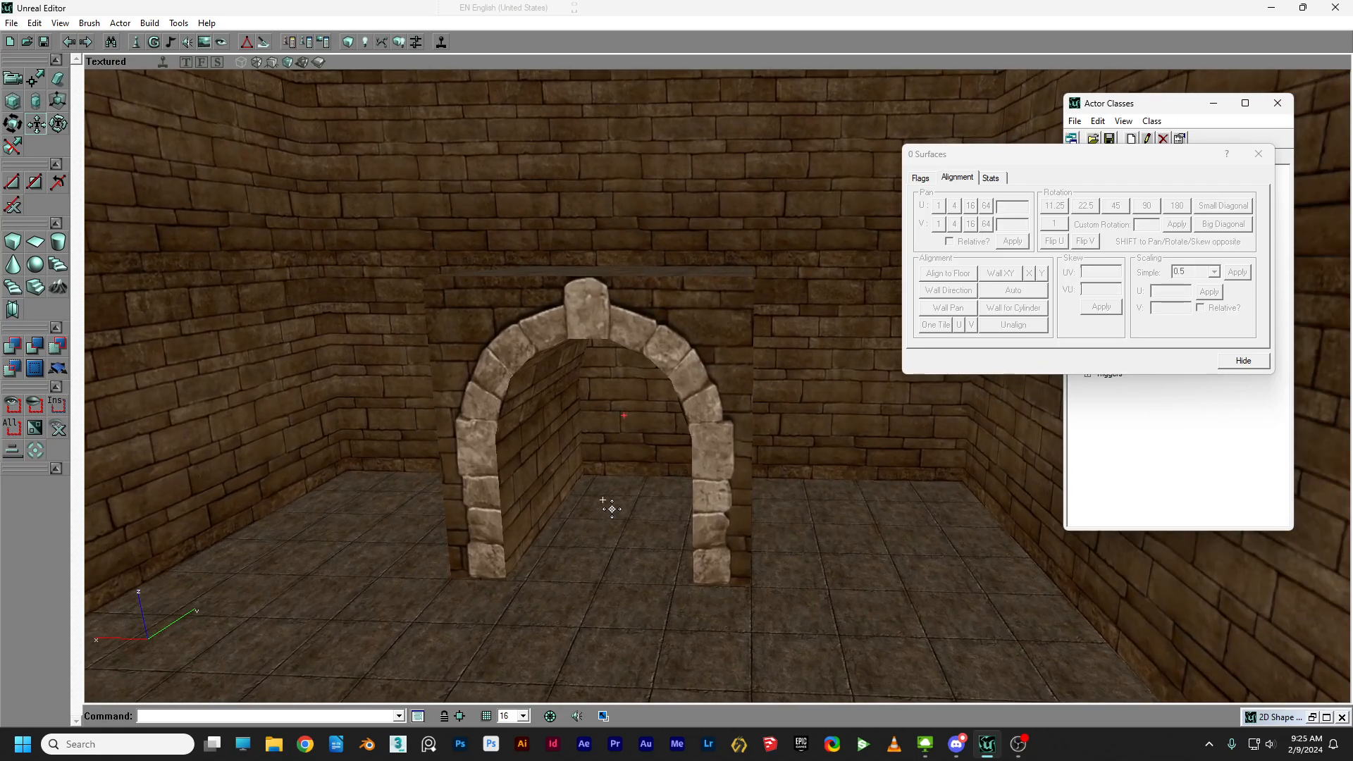
left_click(22, 84)
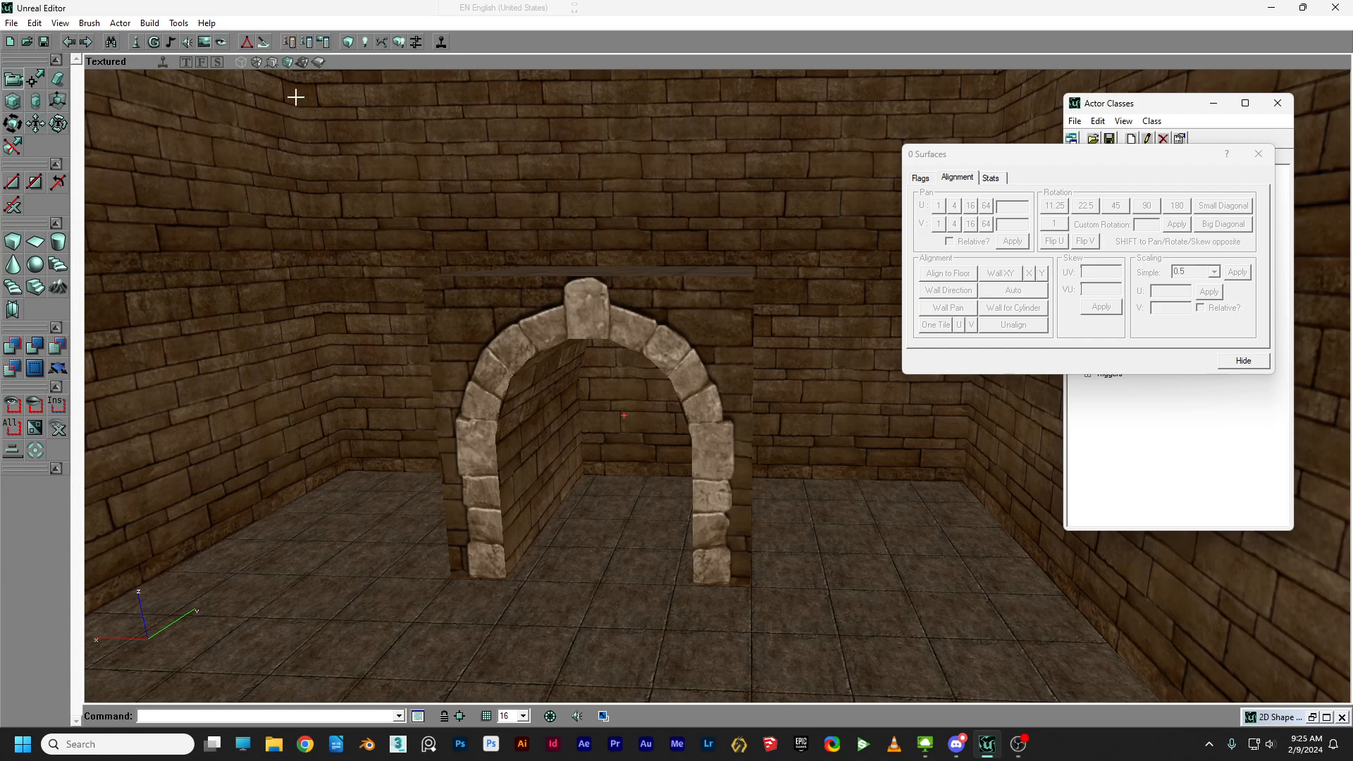
Open the 2D Shape Editor and start a new shape without saving the previous one.
left_click(245, 43)
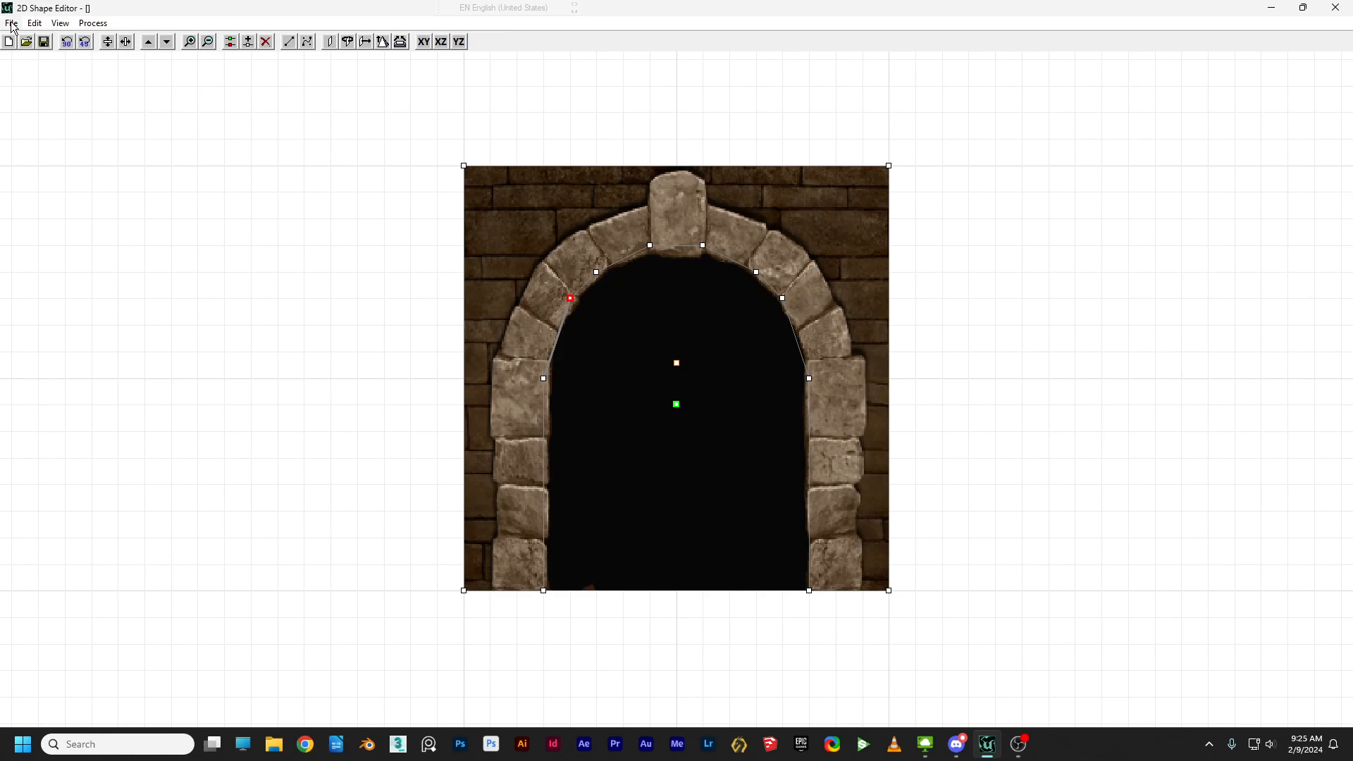
left_click(9, 42)
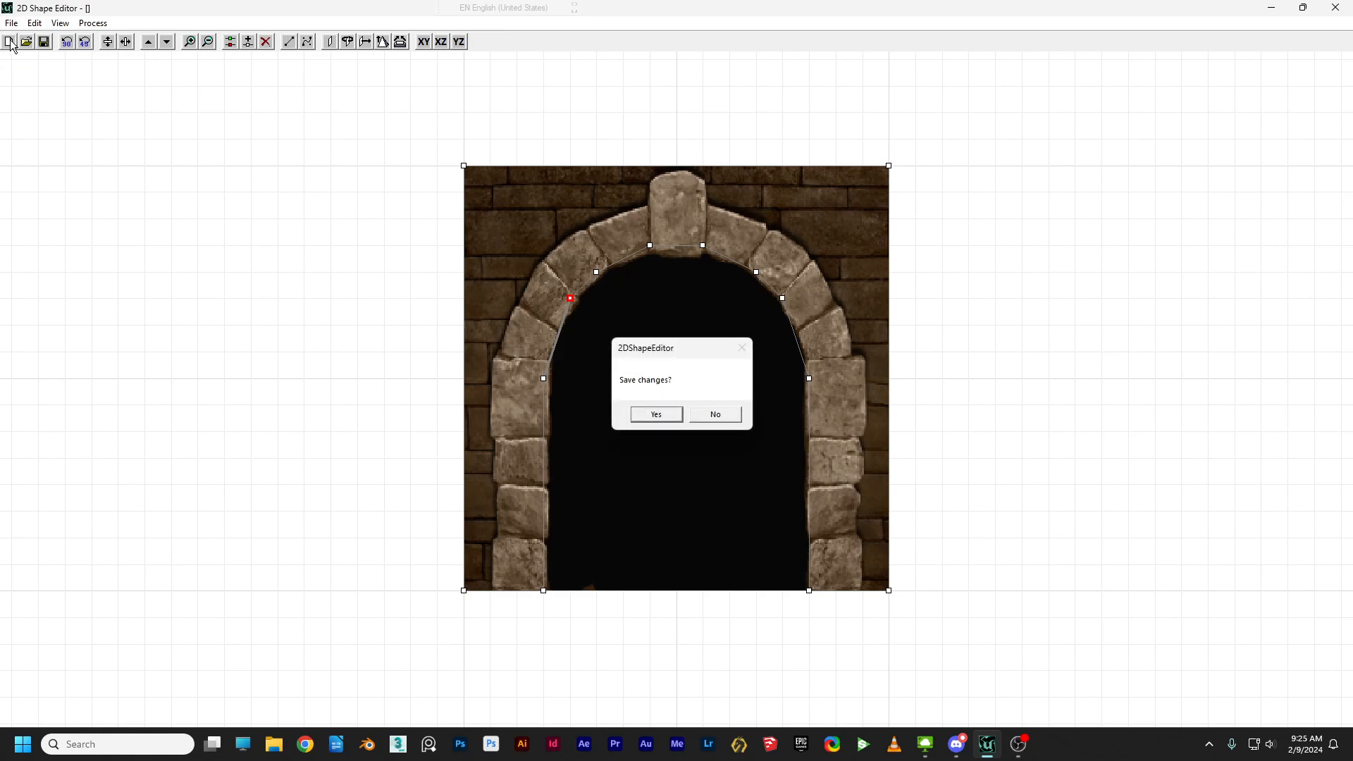
left_click(716, 414)
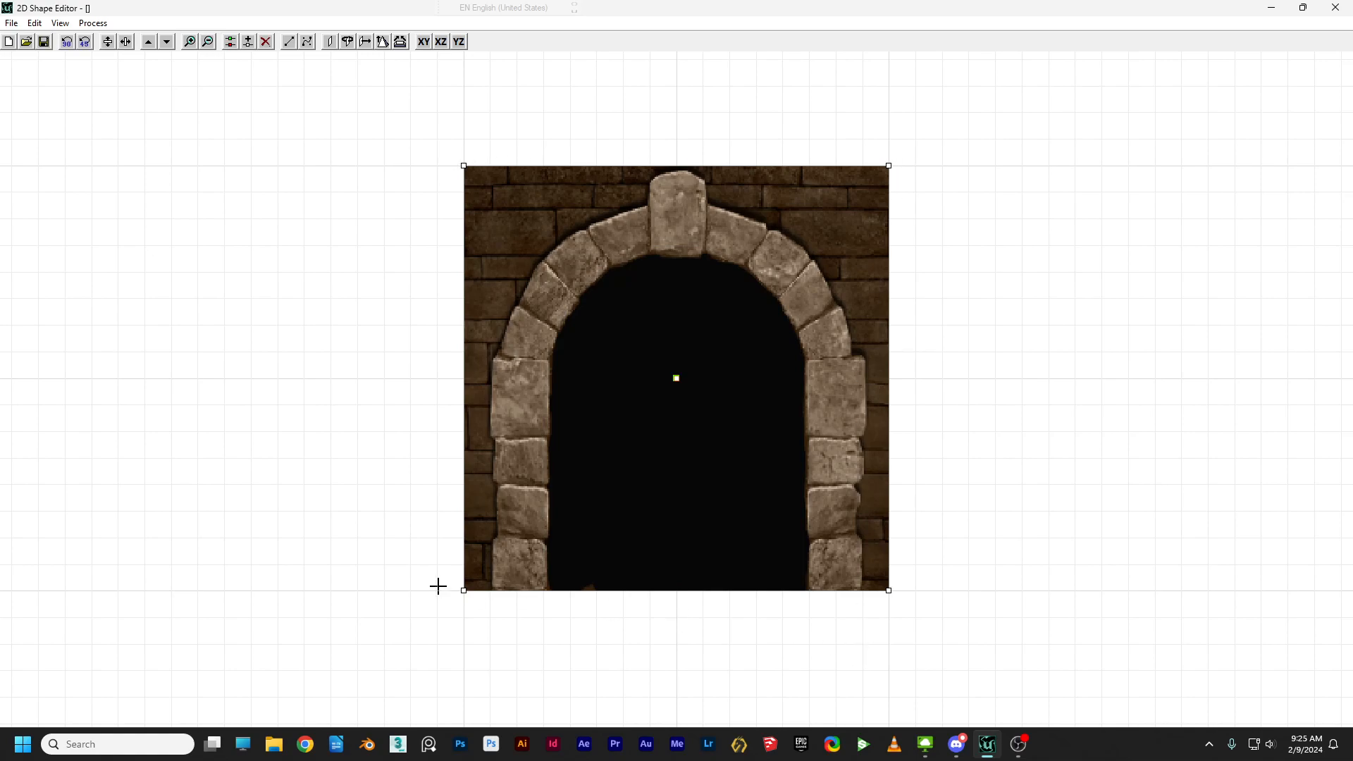
Move the square's four corner vertices to the base of the door opening and to where its arch curve begins.
left_click(463, 590)
left_click_drag(464, 592, 533, 593)
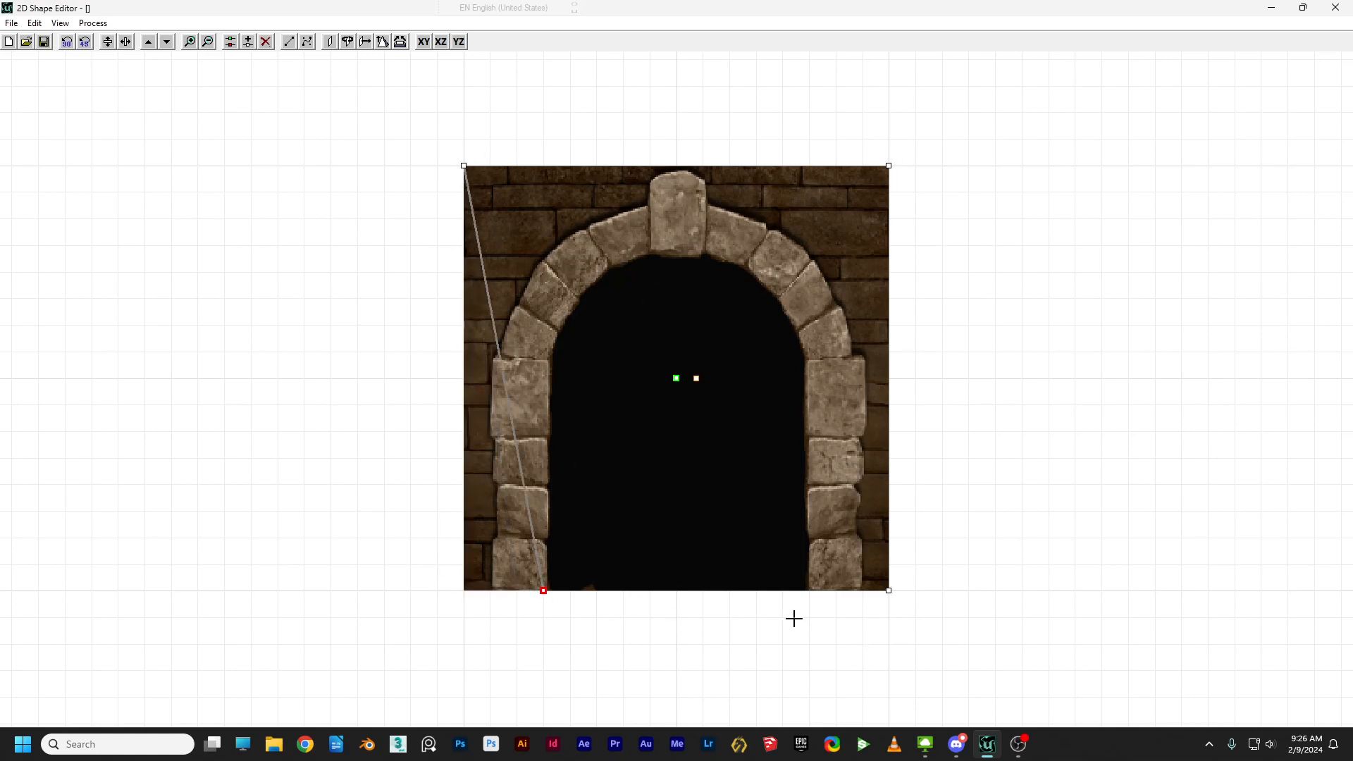
left_click(888, 593)
left_click_drag(889, 592, 815, 596)
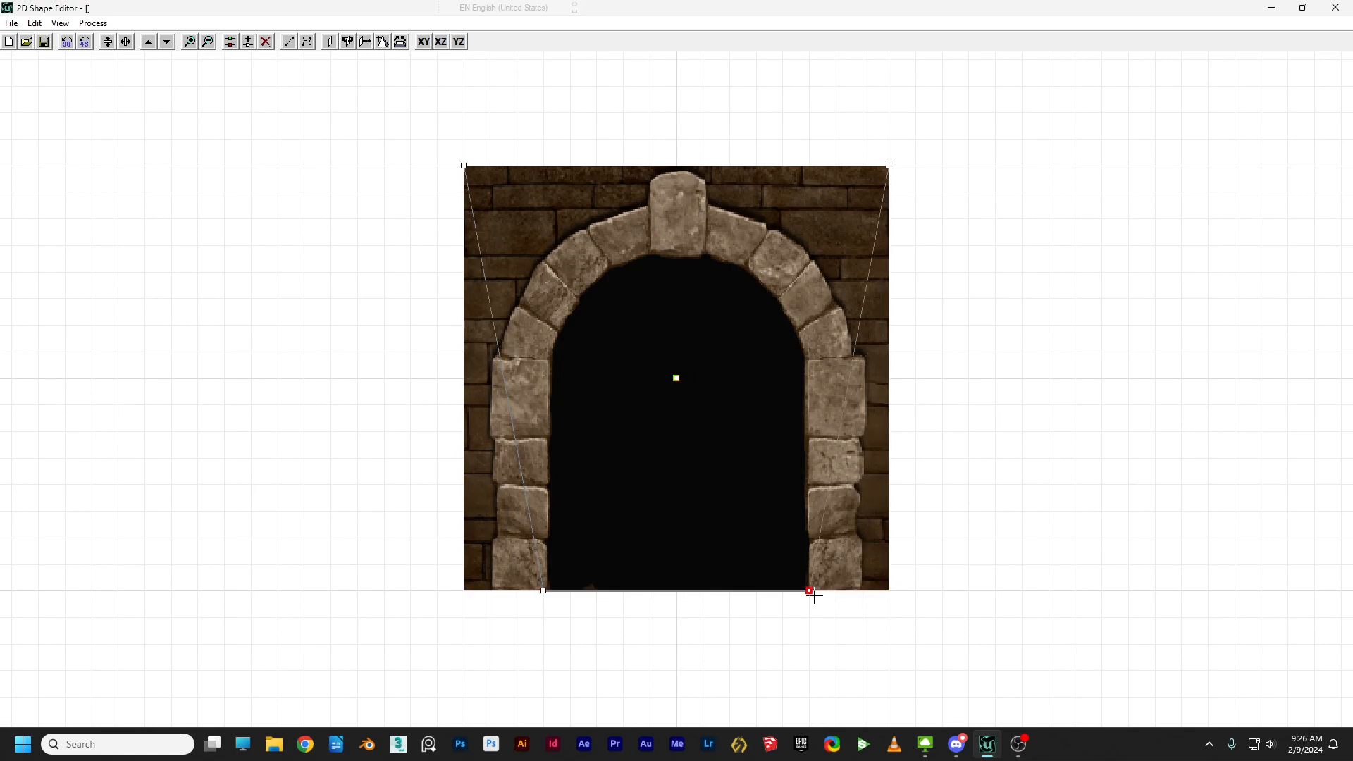
left_click(891, 167)
mouse_move(891, 168)
left_mouse_down()
mouse_move(861, 197)
mouse_move(809, 345)
left_mouse_up()
left_click(463, 165)
left_click_drag(463, 166, 551, 346)
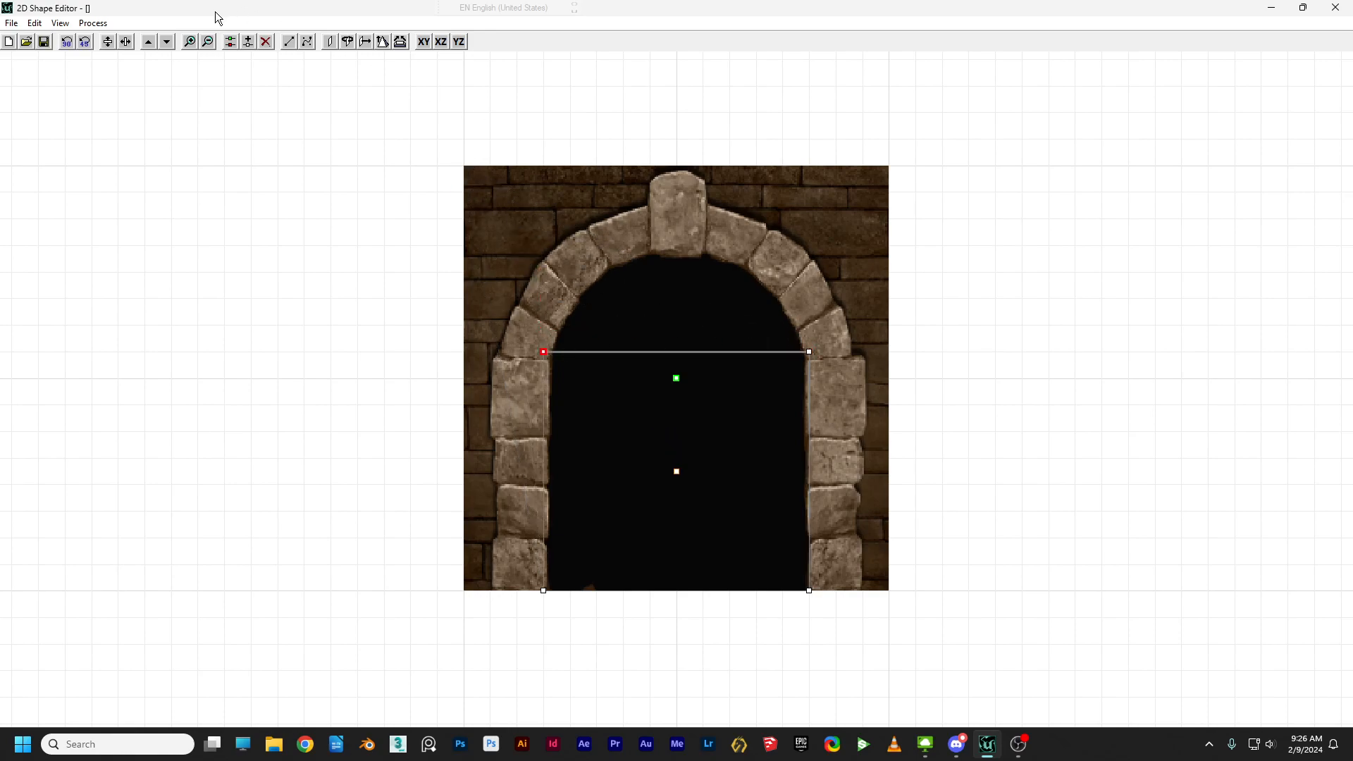
Split the shape's top edge twice and move the two new vertices onto the lower part of the arch curve.
left_click(250, 43)
left_click(250, 42)
left_click_drag(623, 350, 579, 308)
left_click_drag(677, 350, 774, 298)
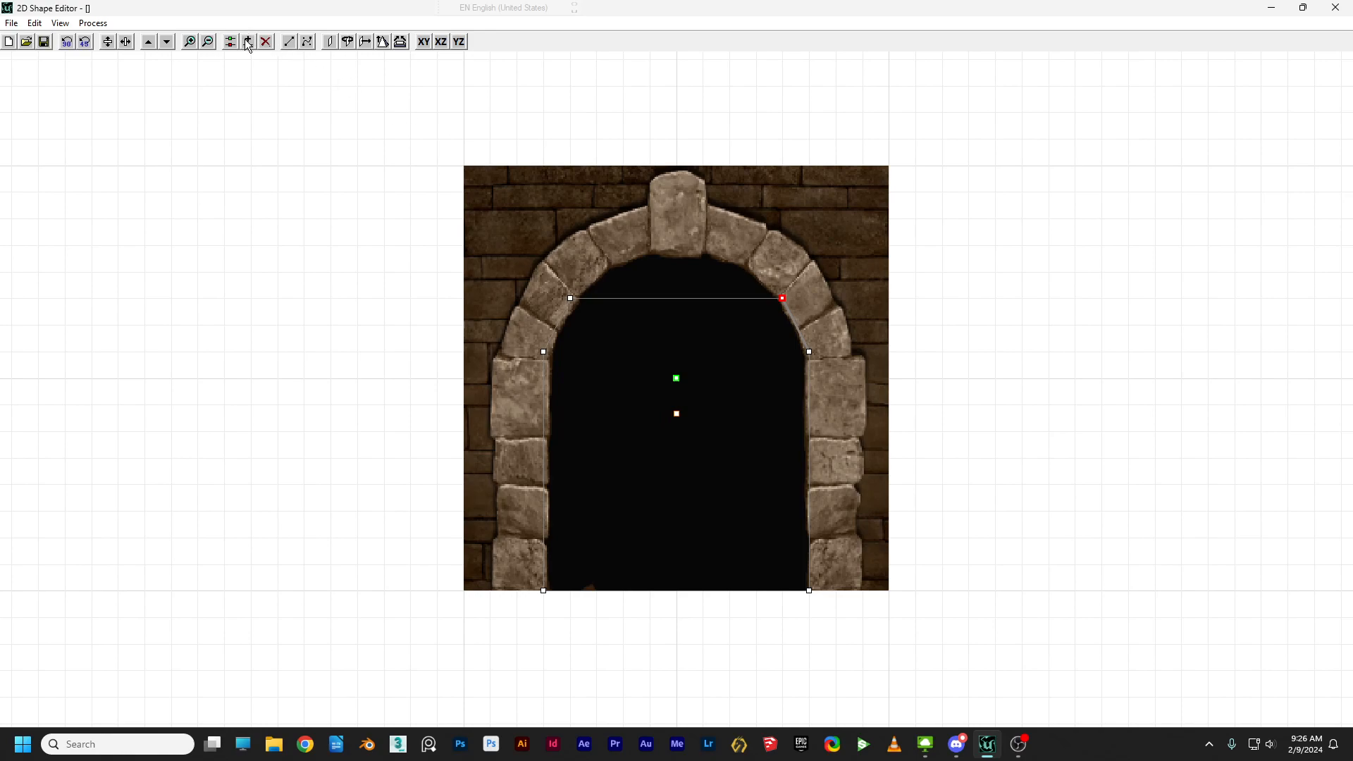
Split the upper edge twice more and move the new vertices onto the shoulders of the arch curve.
left_click(571, 298)
left_click(250, 42)
left_click(250, 42)
left_click_drag(625, 298, 599, 272)
left_click_drag(677, 299, 750, 272)
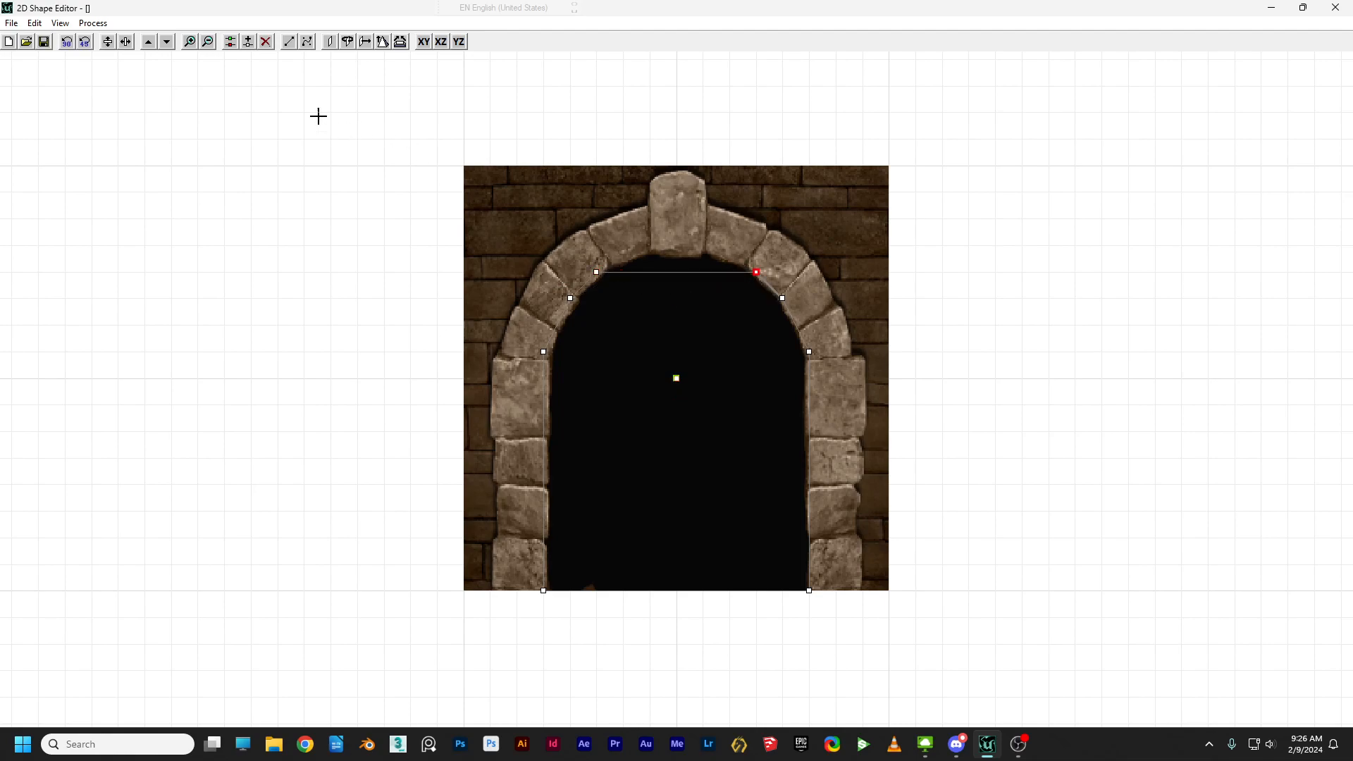
Add two more vertices on the upper edge and place them under the two corners of the keystone.
left_click(596, 272)
left_click(249, 41)
left_click(250, 42)
left_click_drag(625, 271, 704, 255)
left_click(676, 270)
Move the shape's origin up level with the upper side vertices and extrude the shape into a builder brush.
left_click(680, 380)
left_click(676, 352)
left_click(367, 42)
left_click(719, 365)
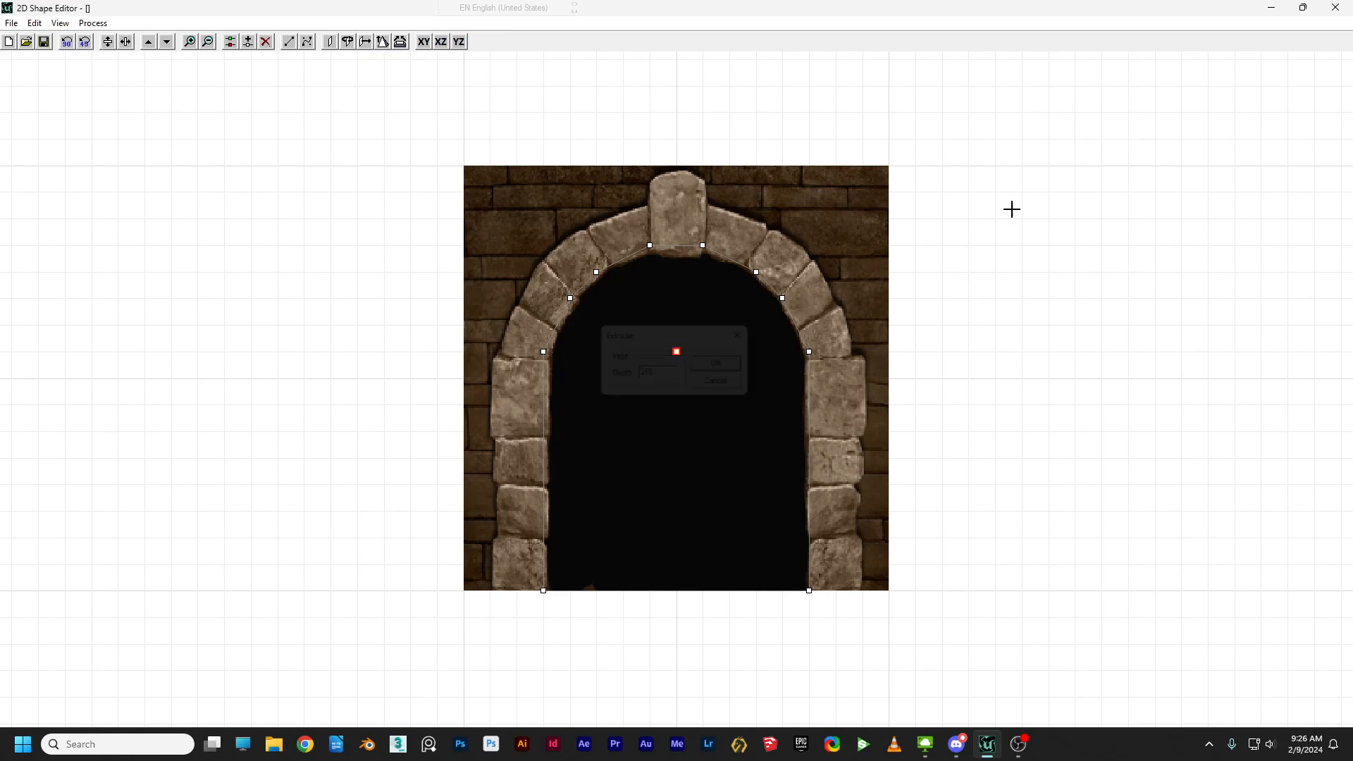
Return to the level, show the builder brush and align it with the arch opening in the front view.
left_click(1270, 8)
mouse_move(743, 309)
left_mouse_down()
mouse_move(718, 328)
mouse_move(718, 310)
mouse_move(641, 289)
mouse_move(381, 241)
left_mouse_up()
key("b")
left_click(202, 62)
scroll(606, 294, "up", 3)
left_click_drag(680, 442, 679, 398, "ctrl")
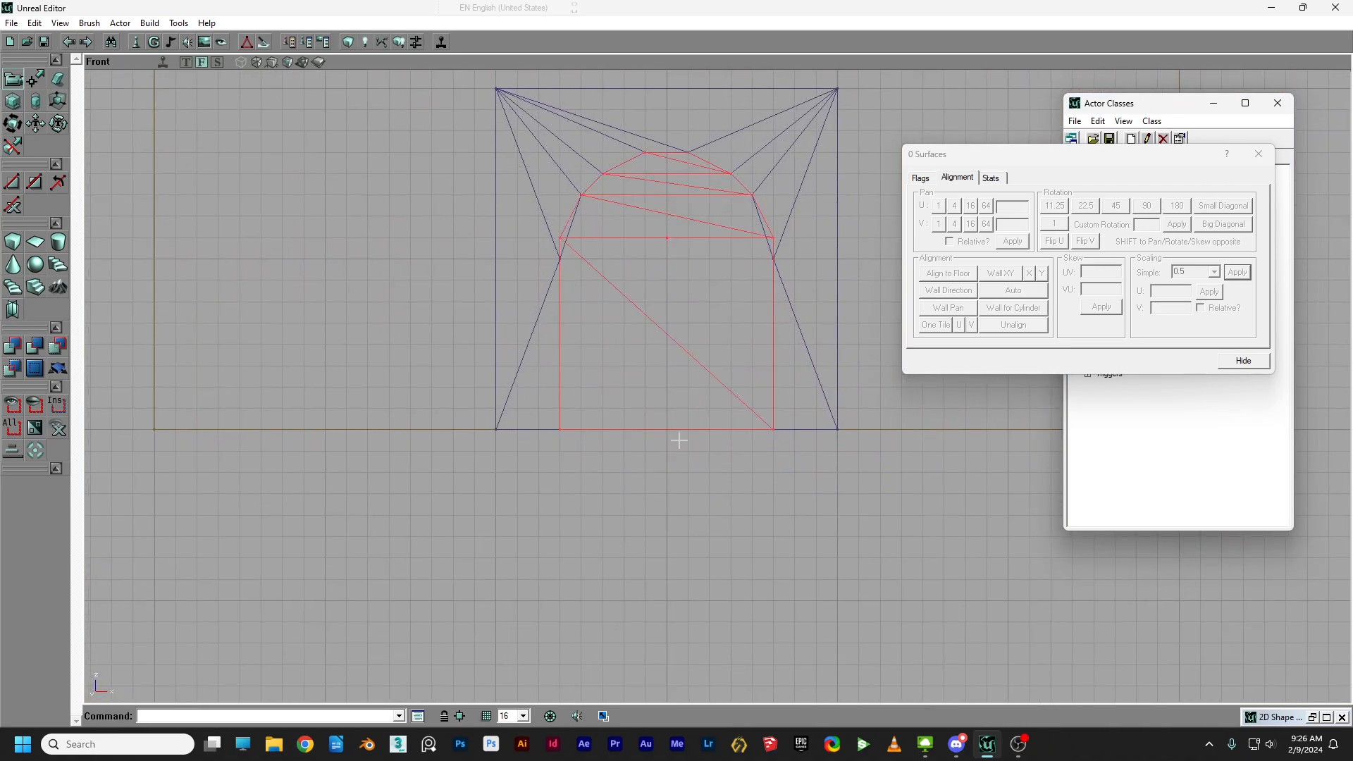
Move the builder brush in the top view so that it sits directly behind the arch passage.
left_click(185, 62)
scroll(365, 152, "down", 6)
left_click_drag(709, 507, 599, 231)
left_click_drag(472, 161, 511, 253)
scroll(510, 254, "up", 2)
left_click_drag(586, 281, 586, 388, "ctrl")
Subtract the builder brush from the wall behind the arch in the textured 3D view to carve a tunnel.
left_click(287, 62)
left_click_drag(383, 149, 493, 126)
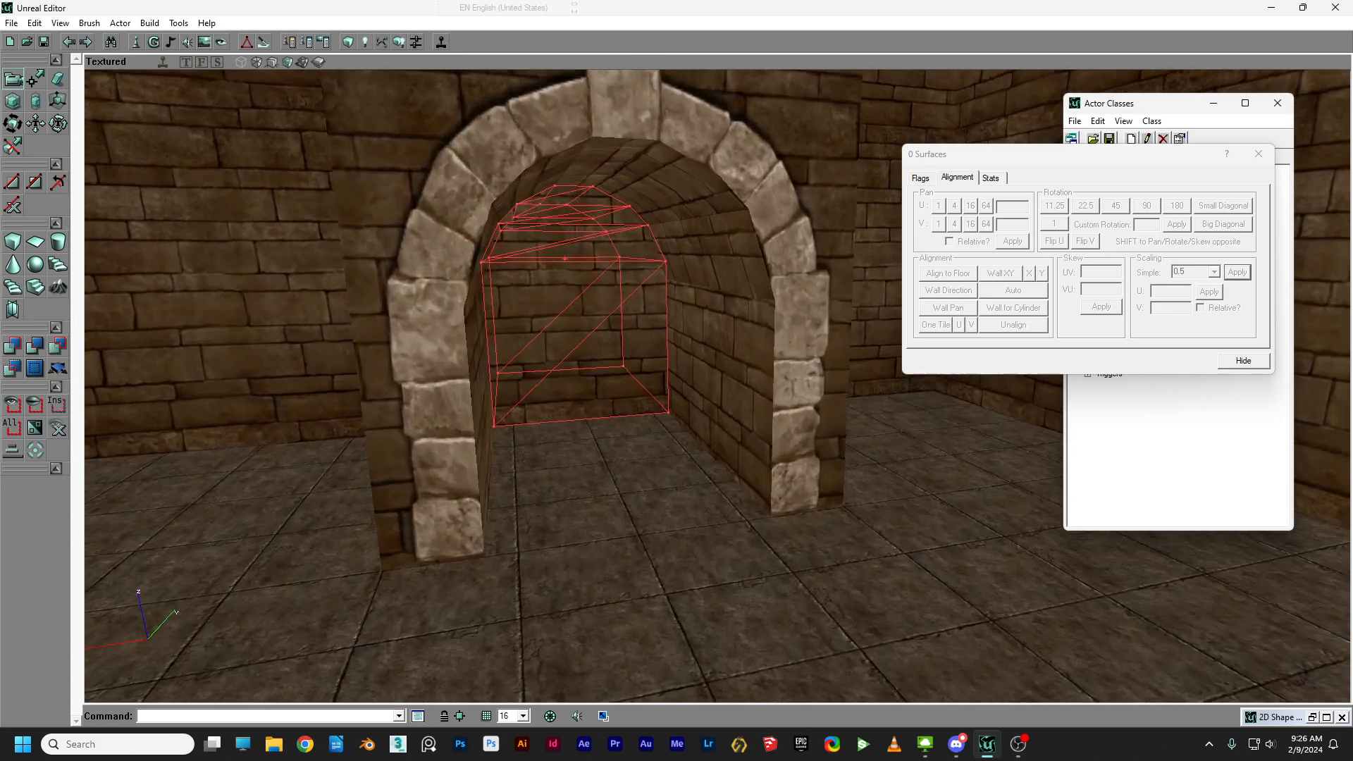
left_click_drag(406, 367, 406, 308)
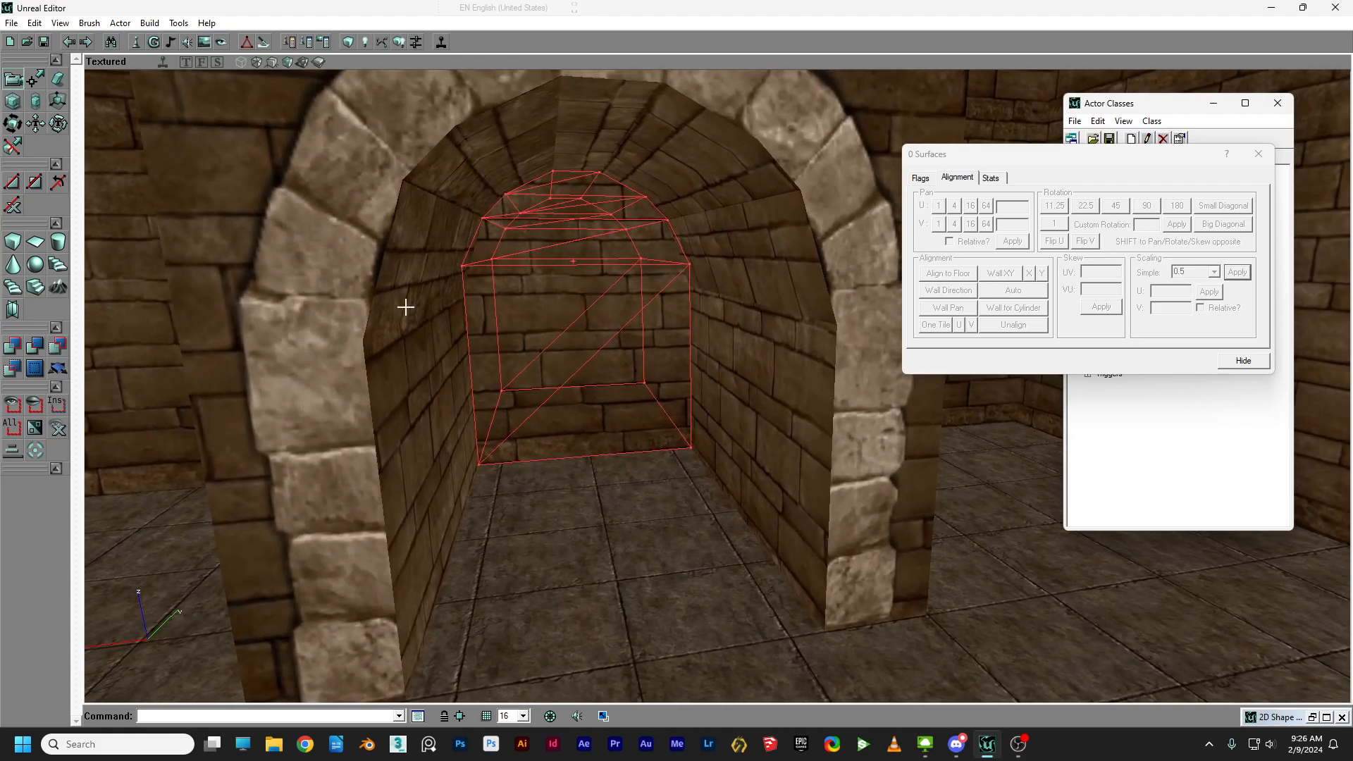
left_click(33, 347)
left_click_drag(258, 371, 258, 320)
left_click_drag(531, 451, 531, 414)
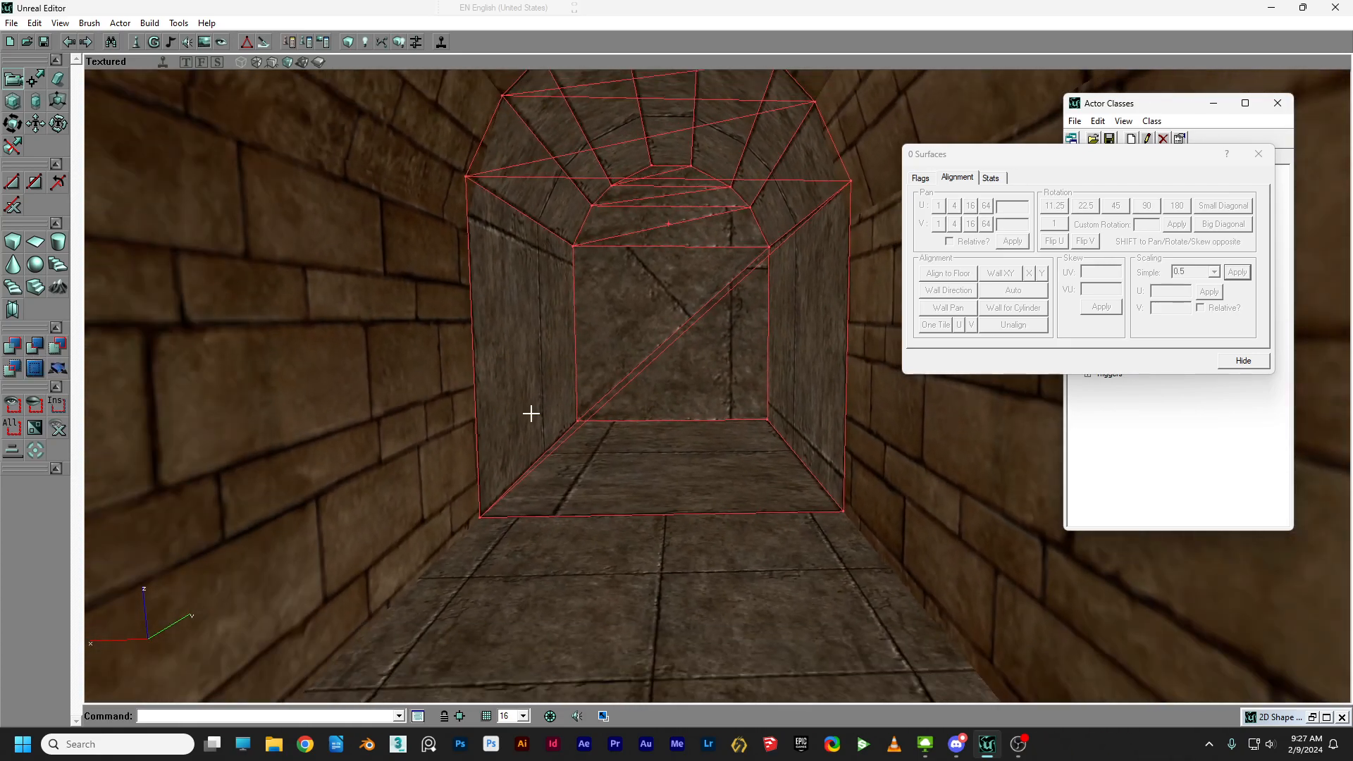
Make the ut-toc-brick3 texture of the passage's left wall the current texture.
left_click(406, 443)
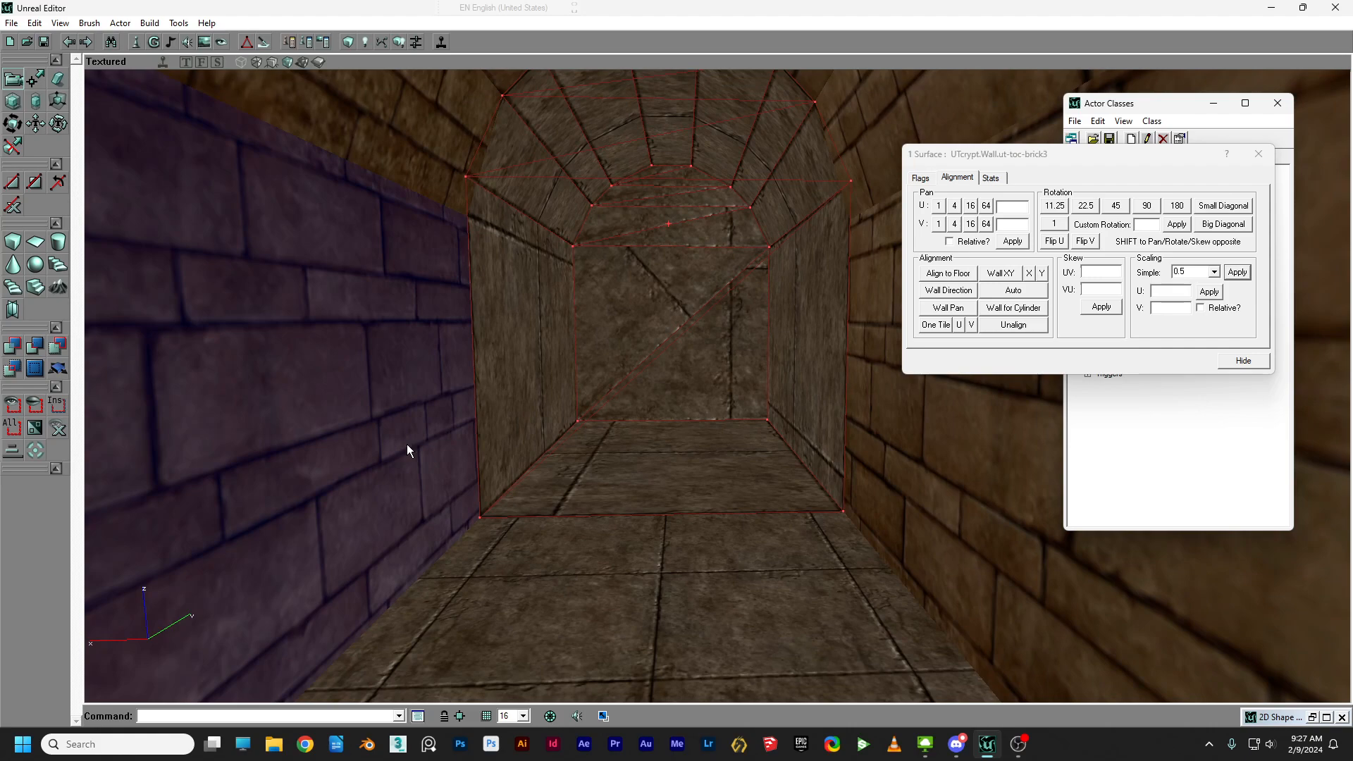
right_click(406, 443)
left_click(521, 451)
Apply the ut-toc-brick3 texture to the new tunnel's side walls, vault and end wall, and align it with Auto.
left_click(510, 406)
left_click(802, 302, "ctrl")
left_click(805, 175, "ctrl")
left_click(748, 128, "ctrl")
left_click(730, 84, "ctrl")
left_click(681, 92, "ctrl")
left_click(611, 109, "ctrl")
left_click(558, 128, "ctrl")
left_click(529, 152, "ctrl")
left_click(712, 395, "ctrl")
left_click(639, 327, "ctrl")
left_click(677, 226, "ctrl")
left_click(659, 209, "ctrl")
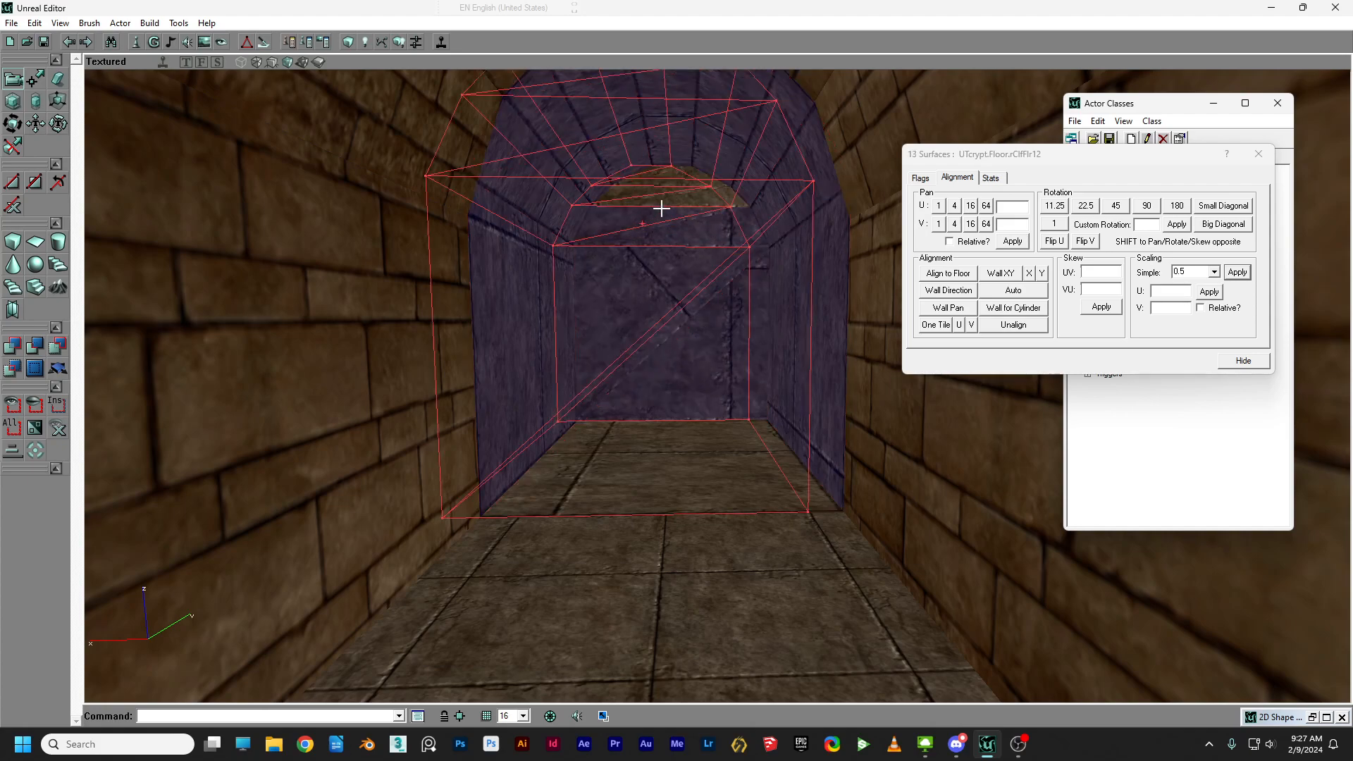
key("b")
left_click(686, 198, "ctrl")
left_click(670, 184, "ctrl")
left_click(686, 180, "ctrl")
left_click(659, 170, "ctrl")
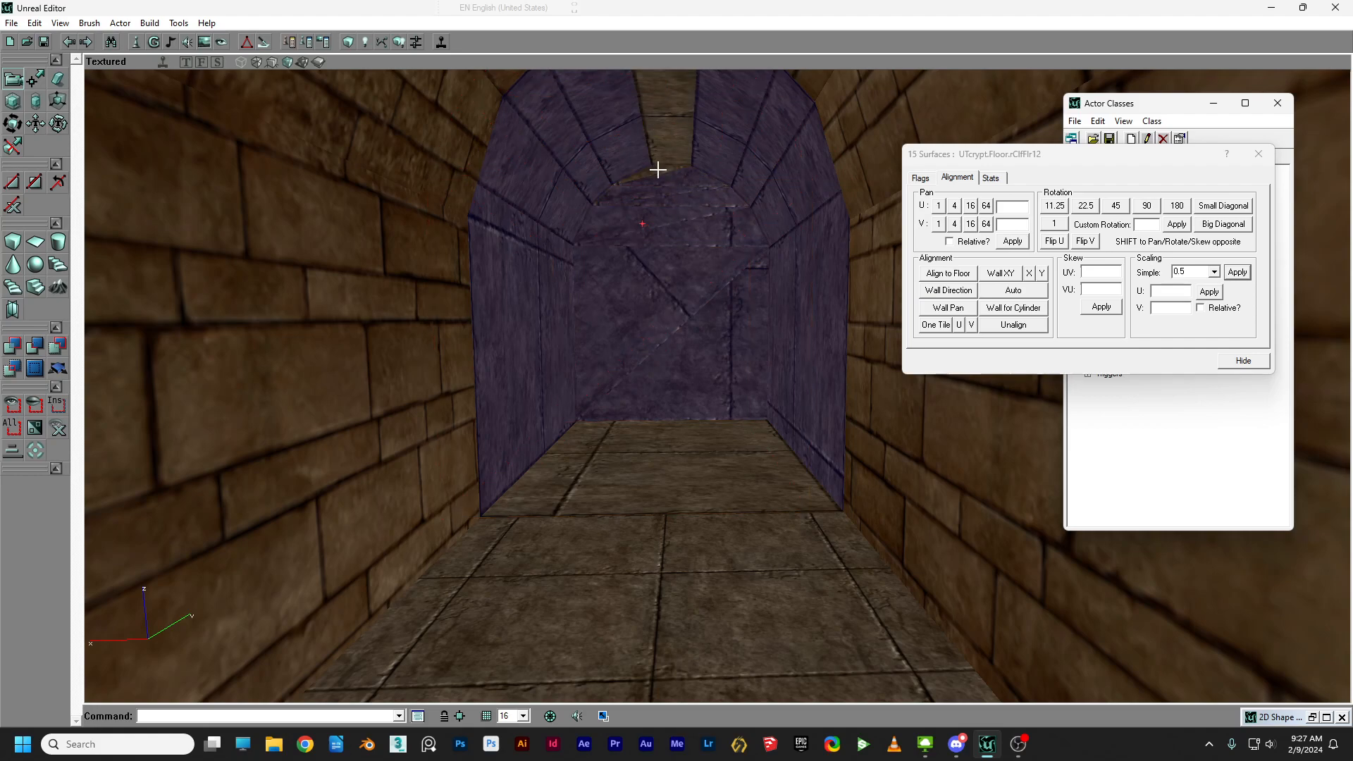
left_click(656, 160, "ctrl")
right_click(684, 237)
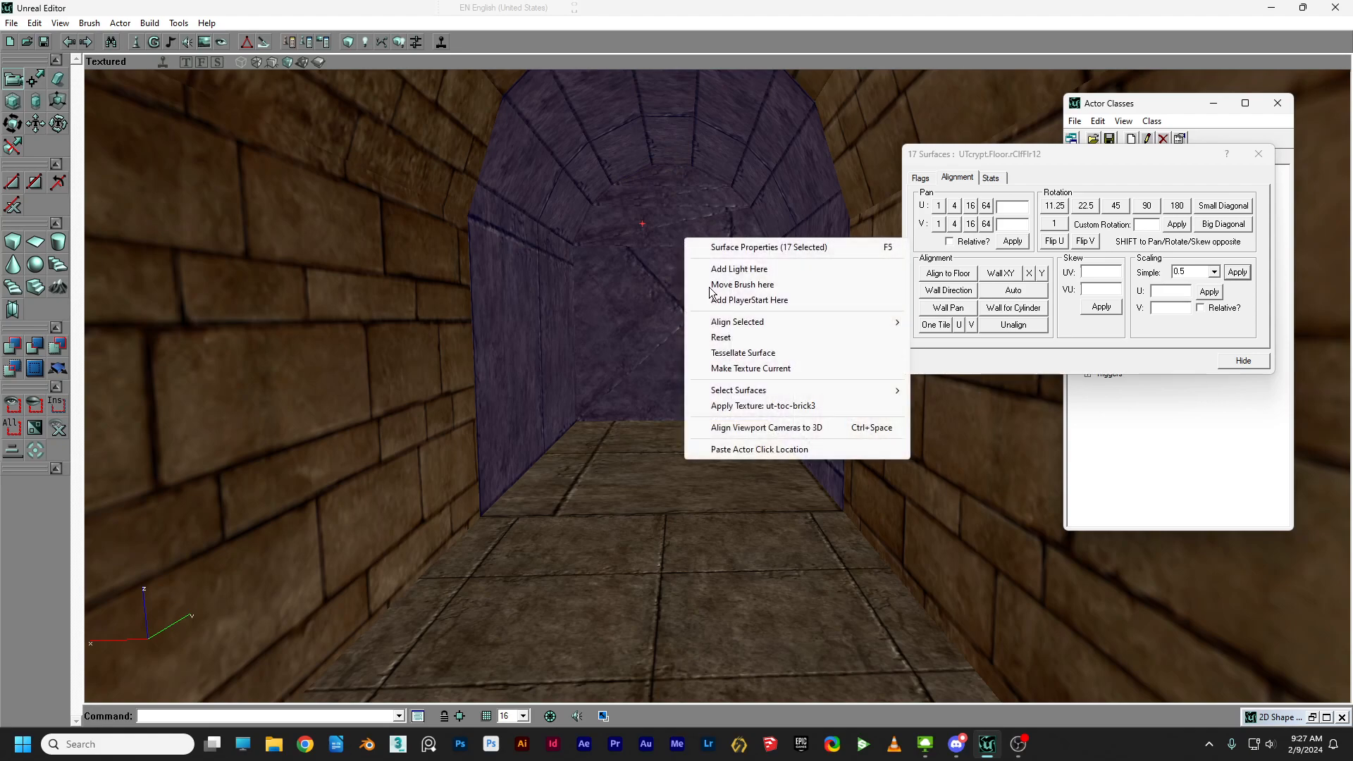
left_click(759, 407)
left_click(991, 295)
Rotate the texture on the three topmost tunnel ceiling surfaces by 90 degrees and clear the selection.
left_click_drag(672, 439, 658, 367)
right_click_drag(659, 368, 643, 345)
left_click(612, 330)
left_click(607, 324)
left_click(662, 317, "ctrl")
left_click(717, 311, "ctrl")
left_click(1144, 206)
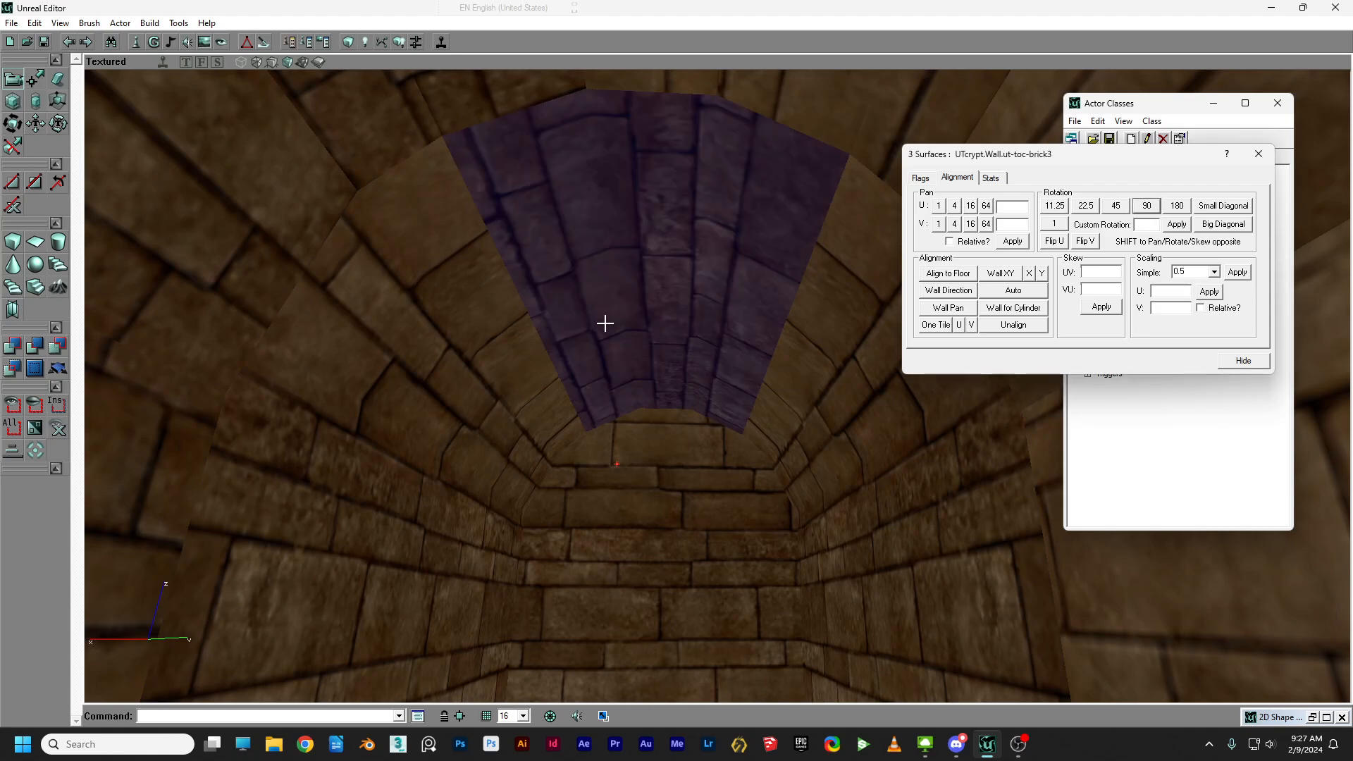
left_click(683, 327)
right_click_drag(683, 326, 713, 326)
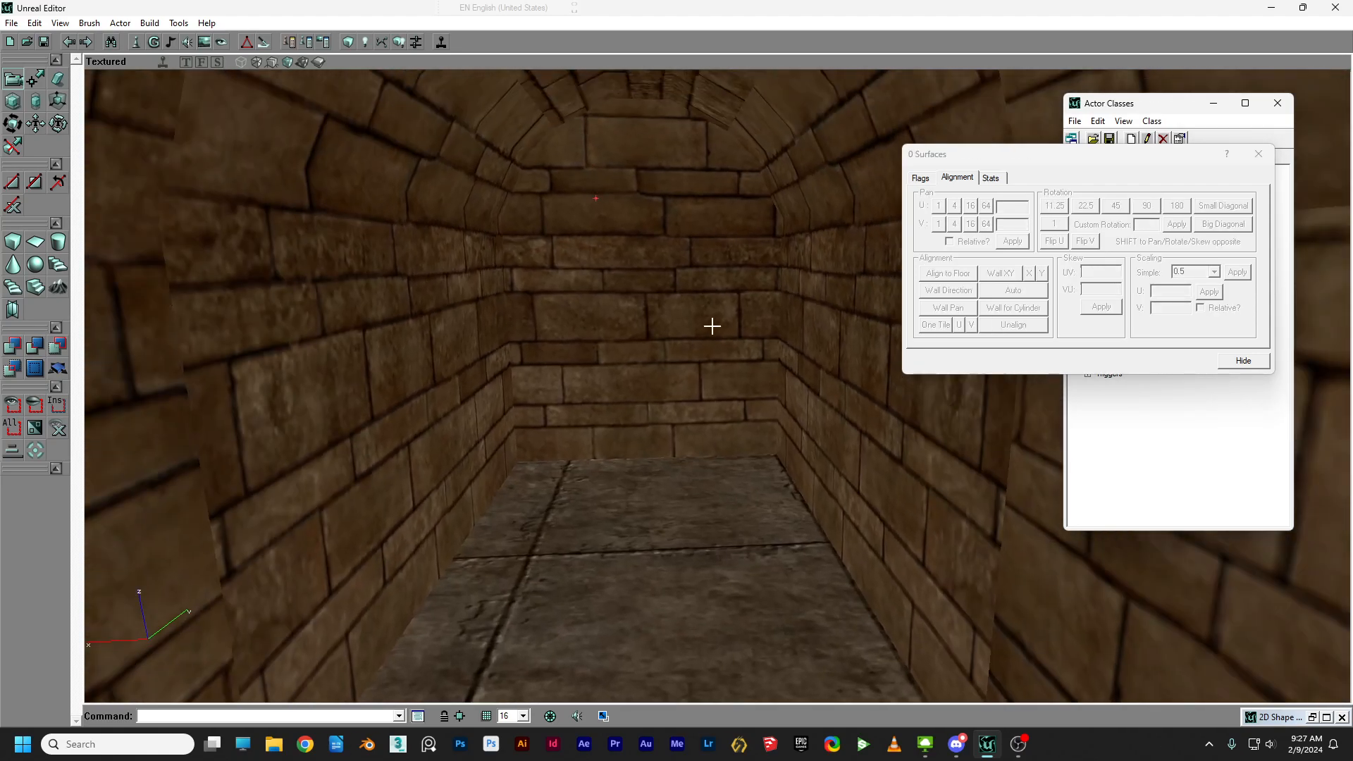
Select the subtracted tunnel brush, merge its polygons and deselect it.
left_click(656, 319, "ctrl+shift")
right_click(669, 186)
mouse_move(719, 339)
left_click(953, 375)
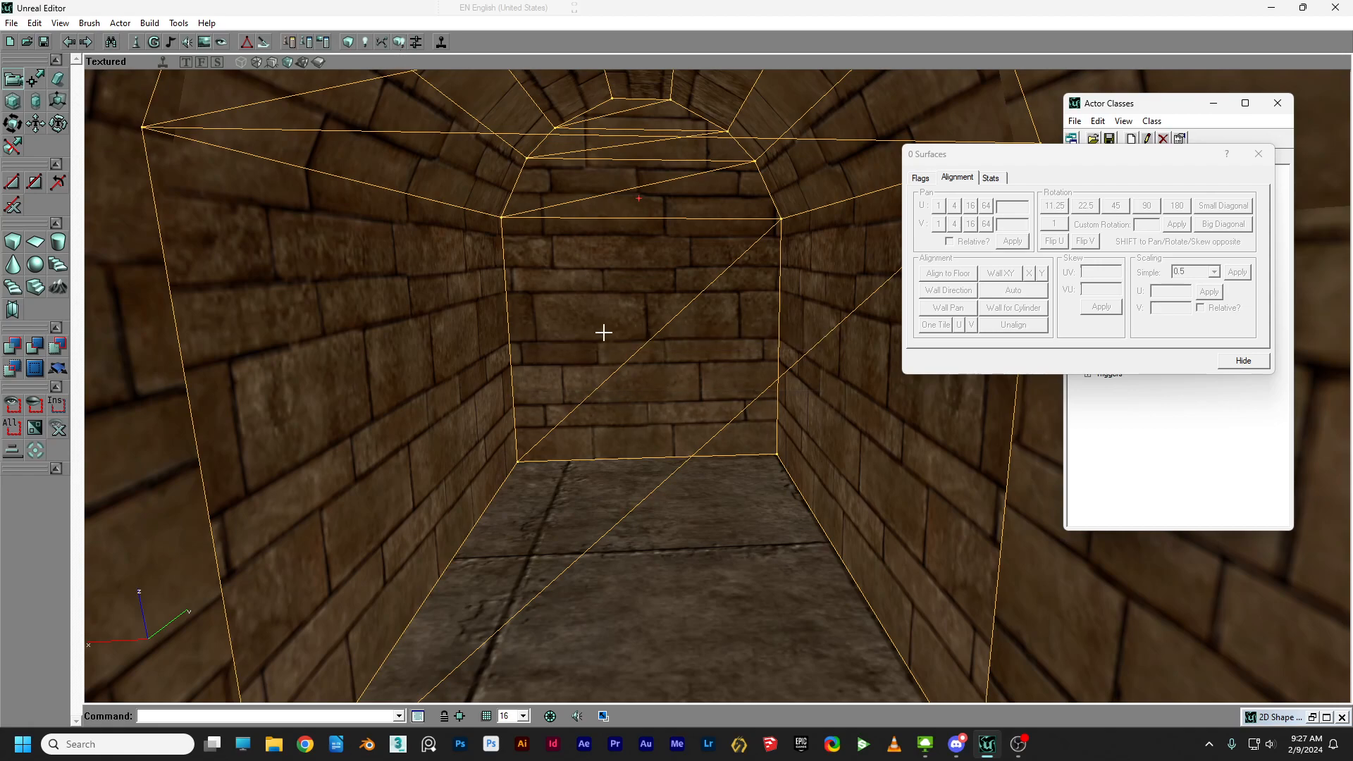
left_click(605, 328)
Align the textures of the arch passage's and tunnel's left walls together with Auto alignment.
mouse_move(544, 302)
left_mouse_down()
mouse_move(544, 388)
mouse_move(586, 353)
mouse_move(545, 302)
left_mouse_up()
right_click_drag(622, 299, 579, 267)
left_click(536, 436)
left_click(620, 403, "ctrl")
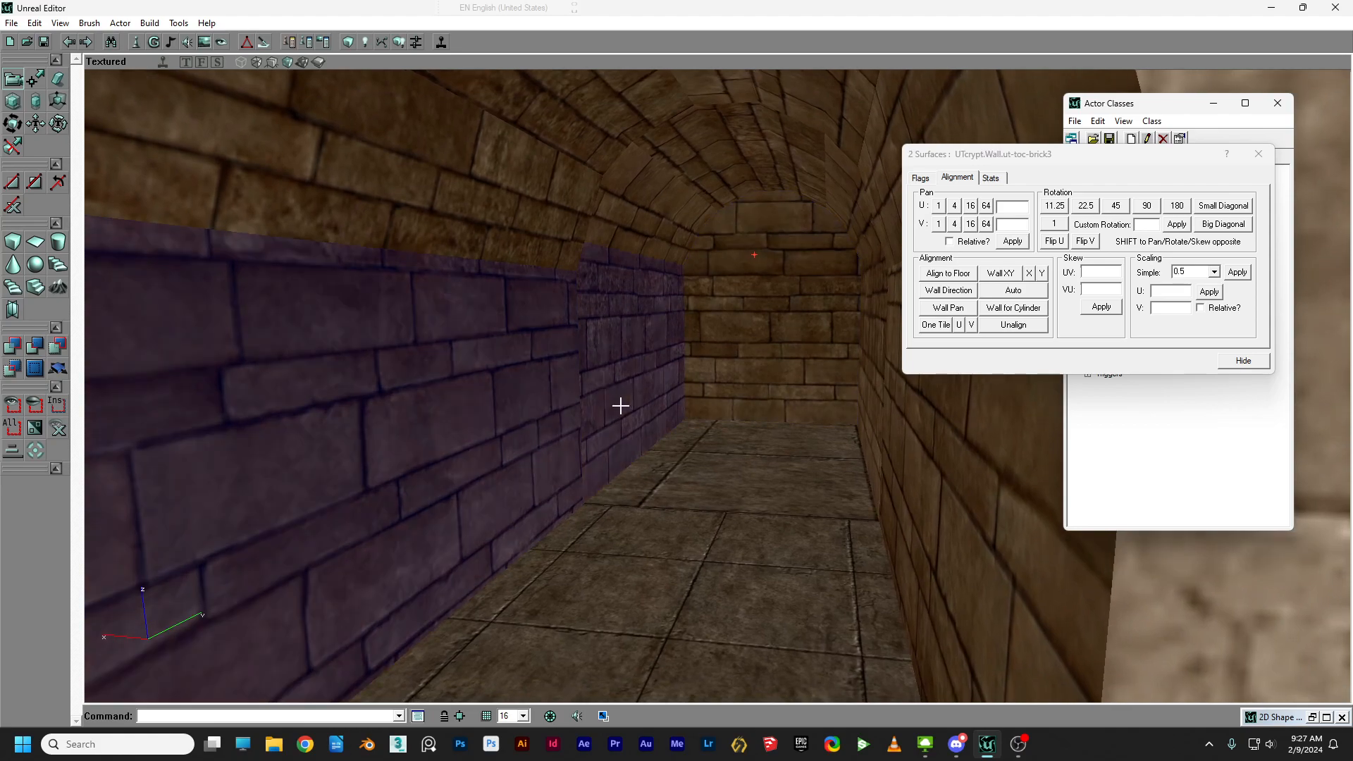
left_click(1014, 290)
left_click(508, 243)
left_click(617, 242, "ctrl")
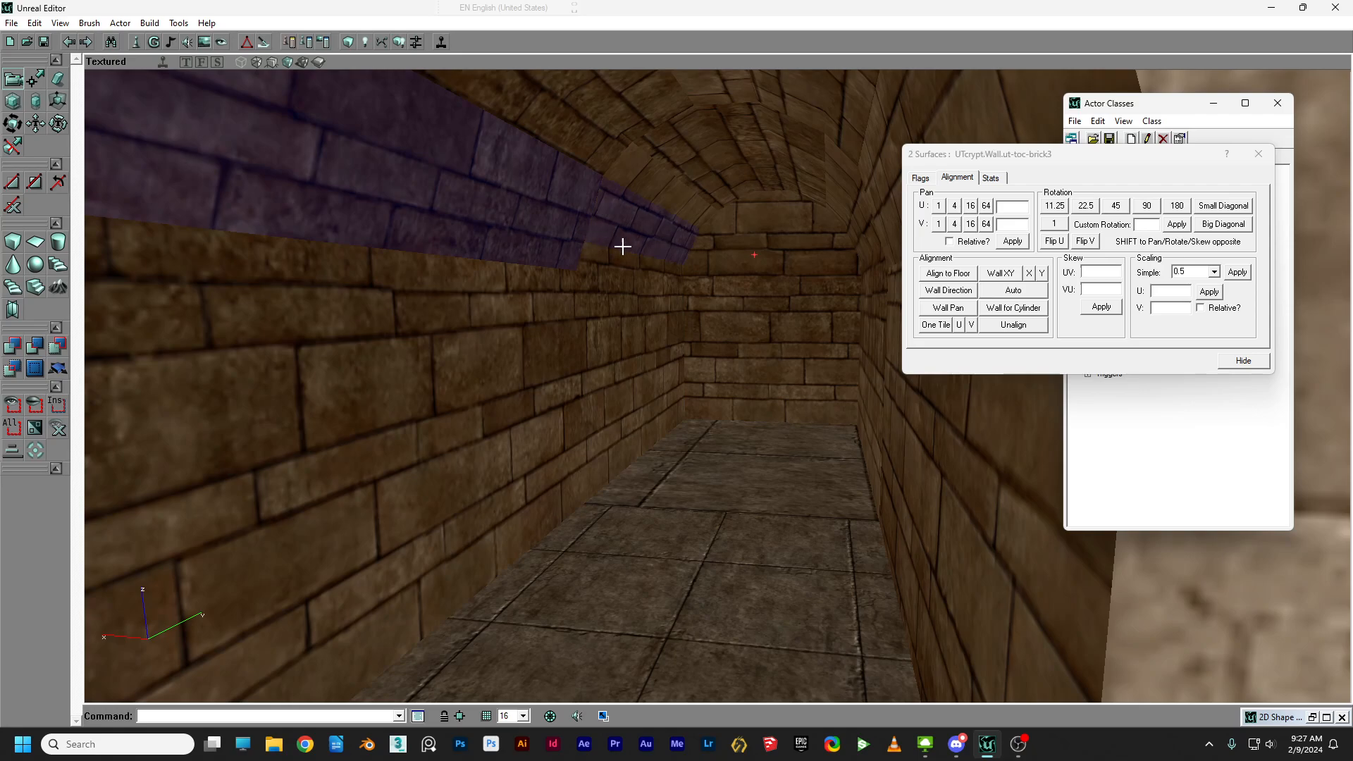
left_click(568, 254)
left_click(586, 255)
Align the textures of the arch passage's and tunnel's right walls together with Auto alignment and clear the selection.
left_click_drag(586, 255, 363, 289)
left_click(779, 393)
left_click(748, 379)
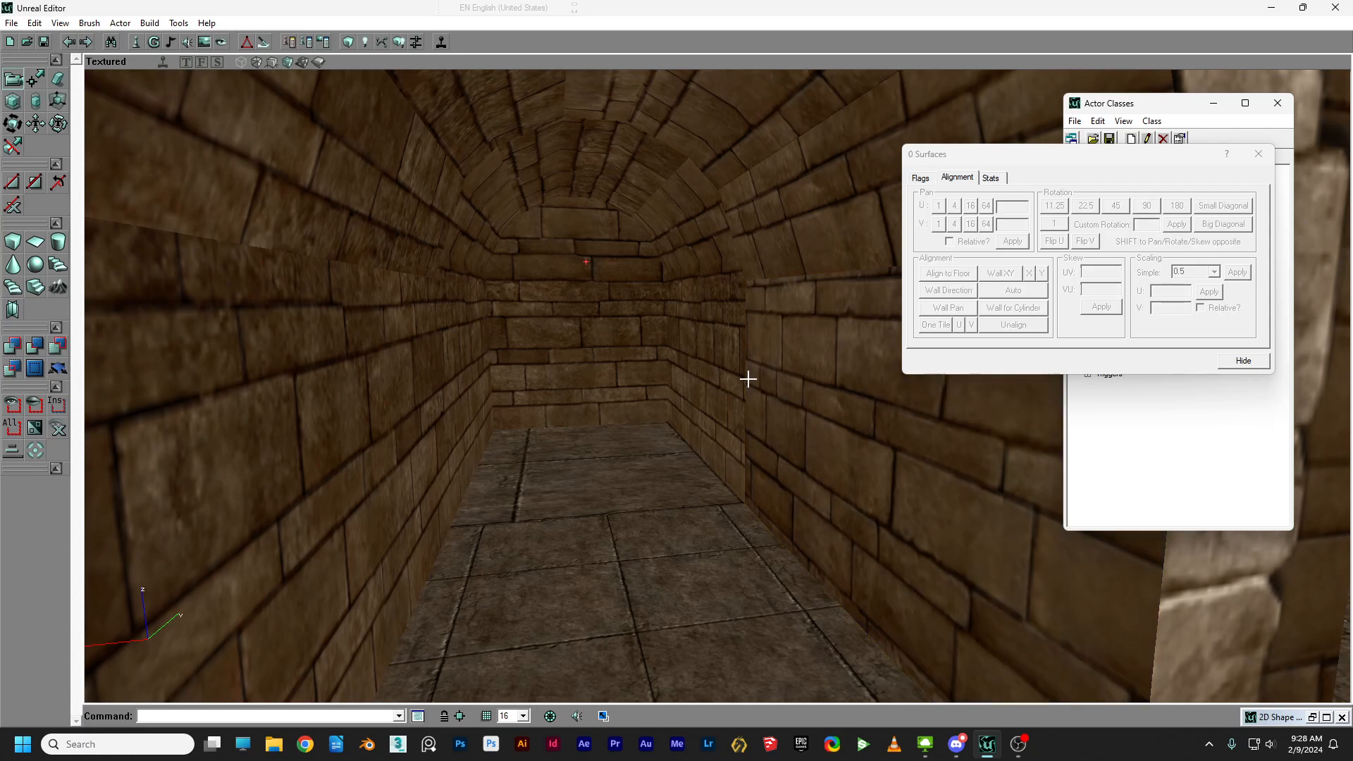
left_click(761, 375)
left_click(733, 366, "ctrl")
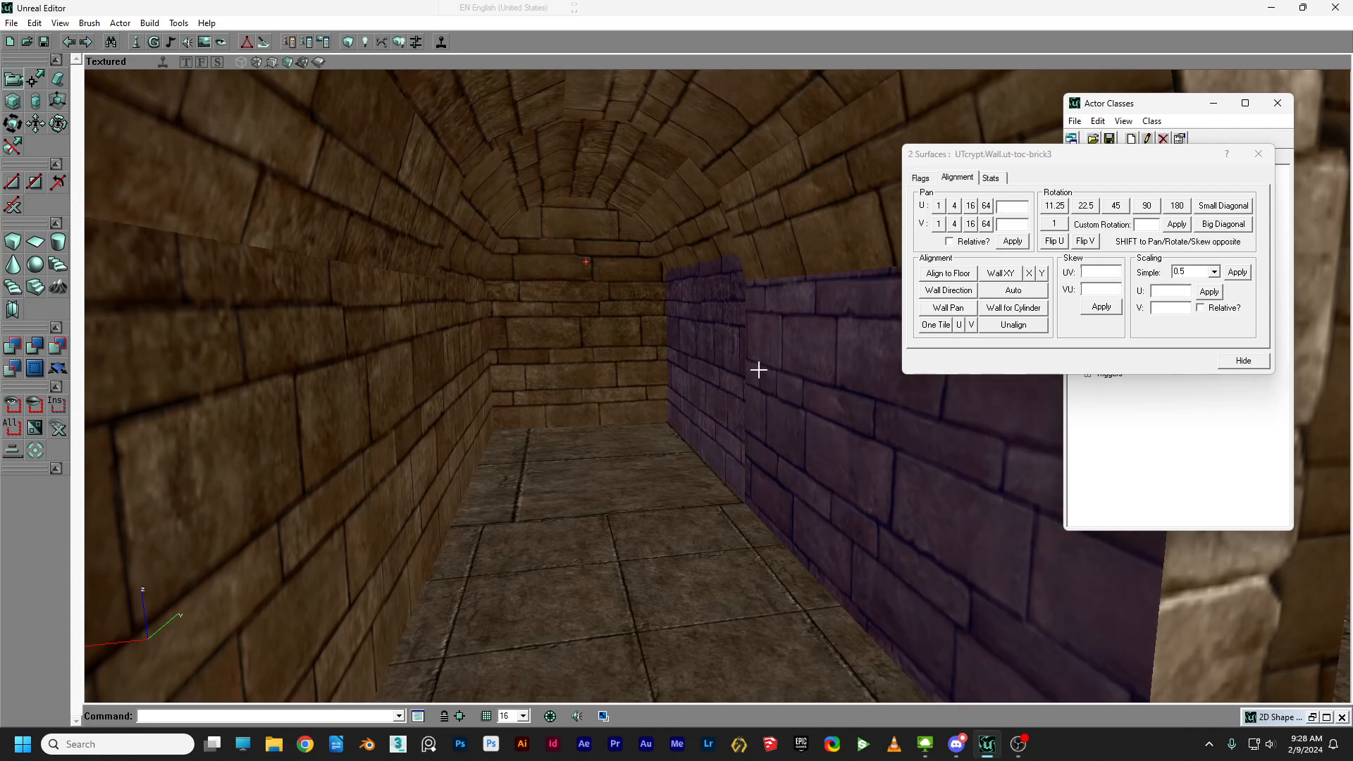
left_click(1014, 292)
left_click(712, 359)
Add a light on the room's floor and raise it in front of the arch, checking its placement from the top view.
left_click_drag(713, 360, 740, 395)
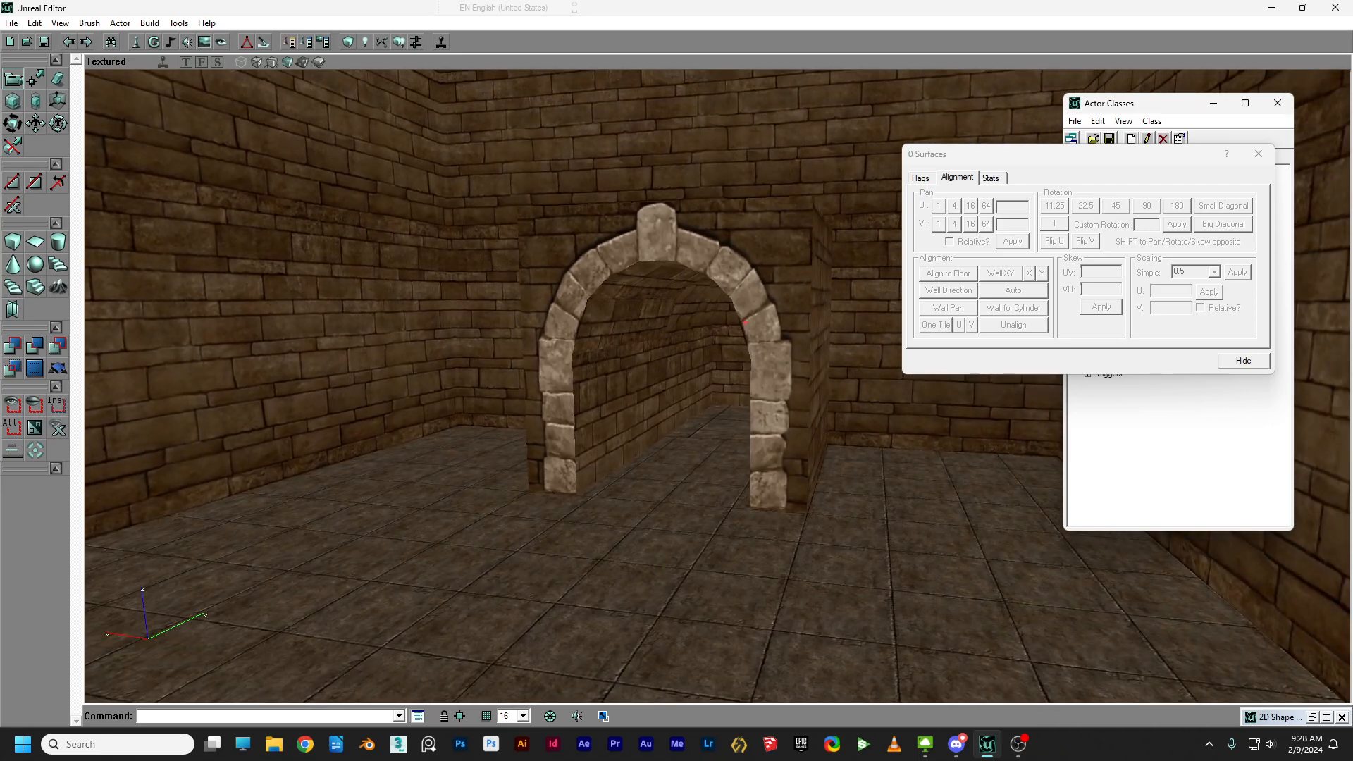
right_click_drag(706, 347, 706, 385)
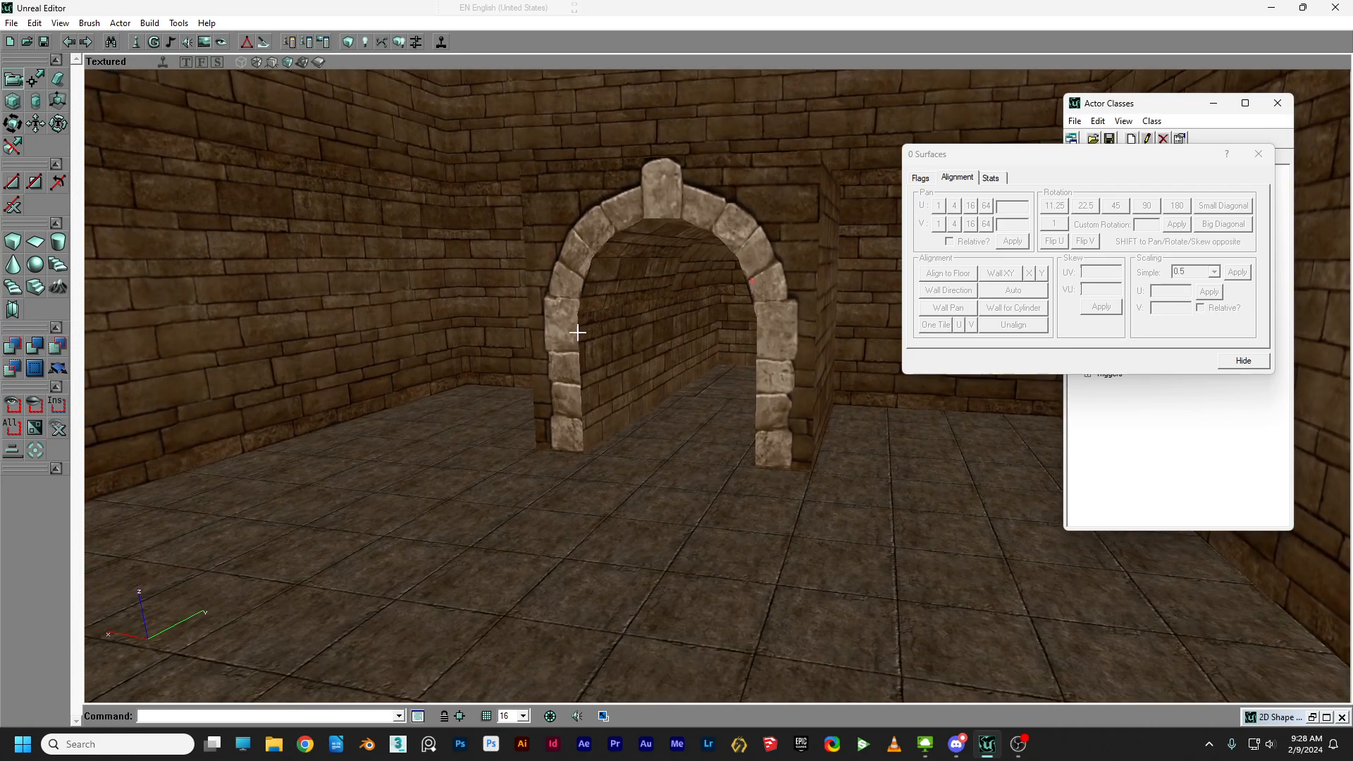
right_click_drag(619, 291, 613, 324)
left_click_drag(613, 325, 585, 391)
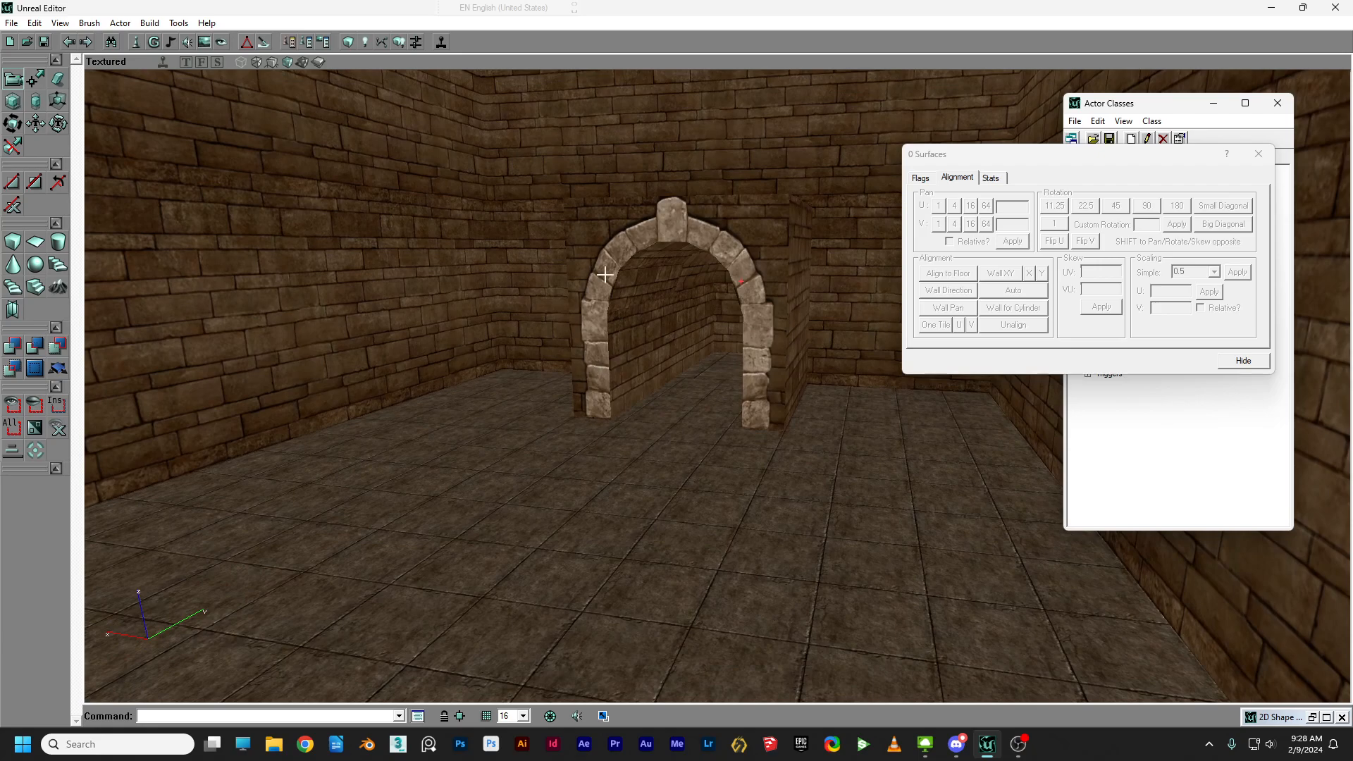
right_click(627, 538)
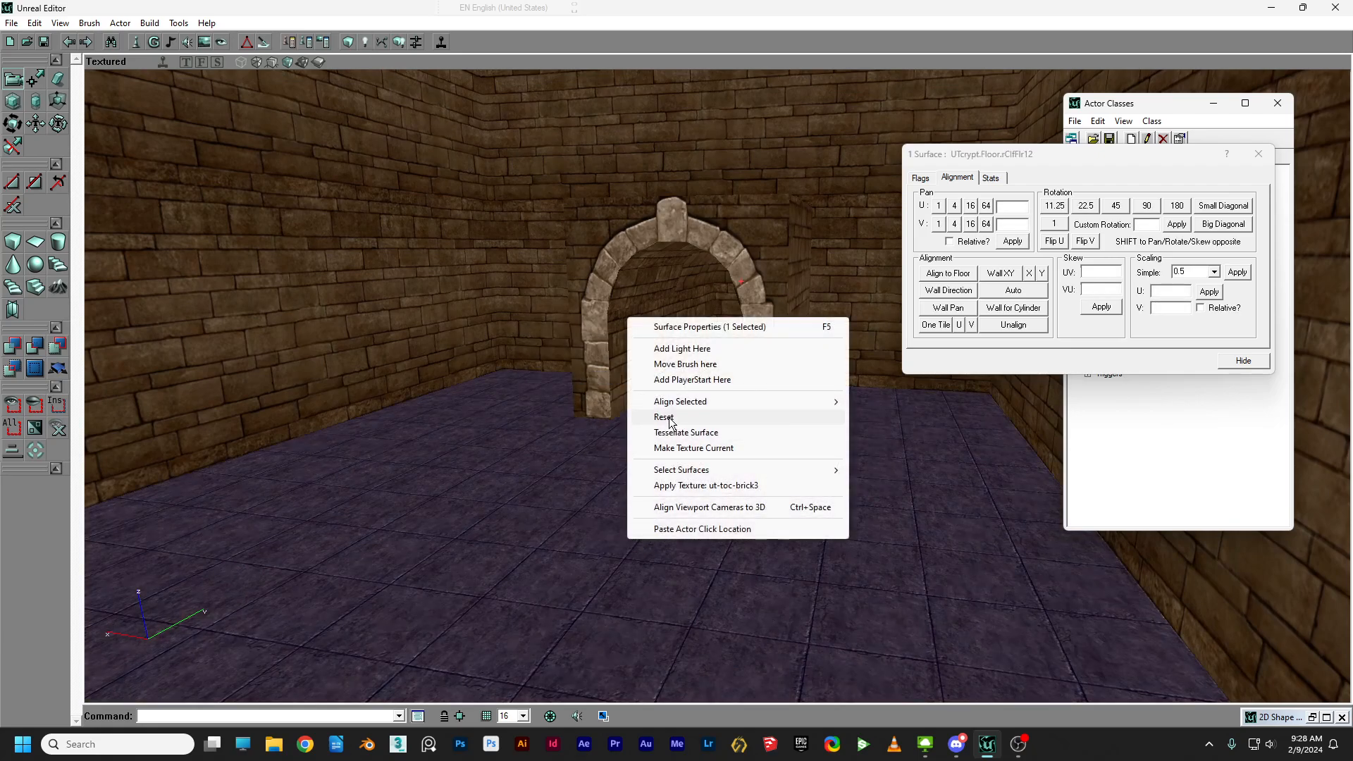
left_click(681, 349)
left_click_drag(618, 506, 609, 341, "ctrl")
mouse_move(645, 369)
right_mouse_down()
mouse_move(644, 281)
mouse_move(712, 359)
mouse_move(648, 352)
mouse_move(634, 381)
right_mouse_up()
left_click_drag(634, 381, 645, 365)
left_click(187, 62)
left_click_drag(562, 312, 704, 429)
left_click(287, 63)
left_click_drag(529, 241, 594, 289)
Set the light's colour to the dark blue basic colour with red 0, green 0 and blue 128.
double_click(603, 329)
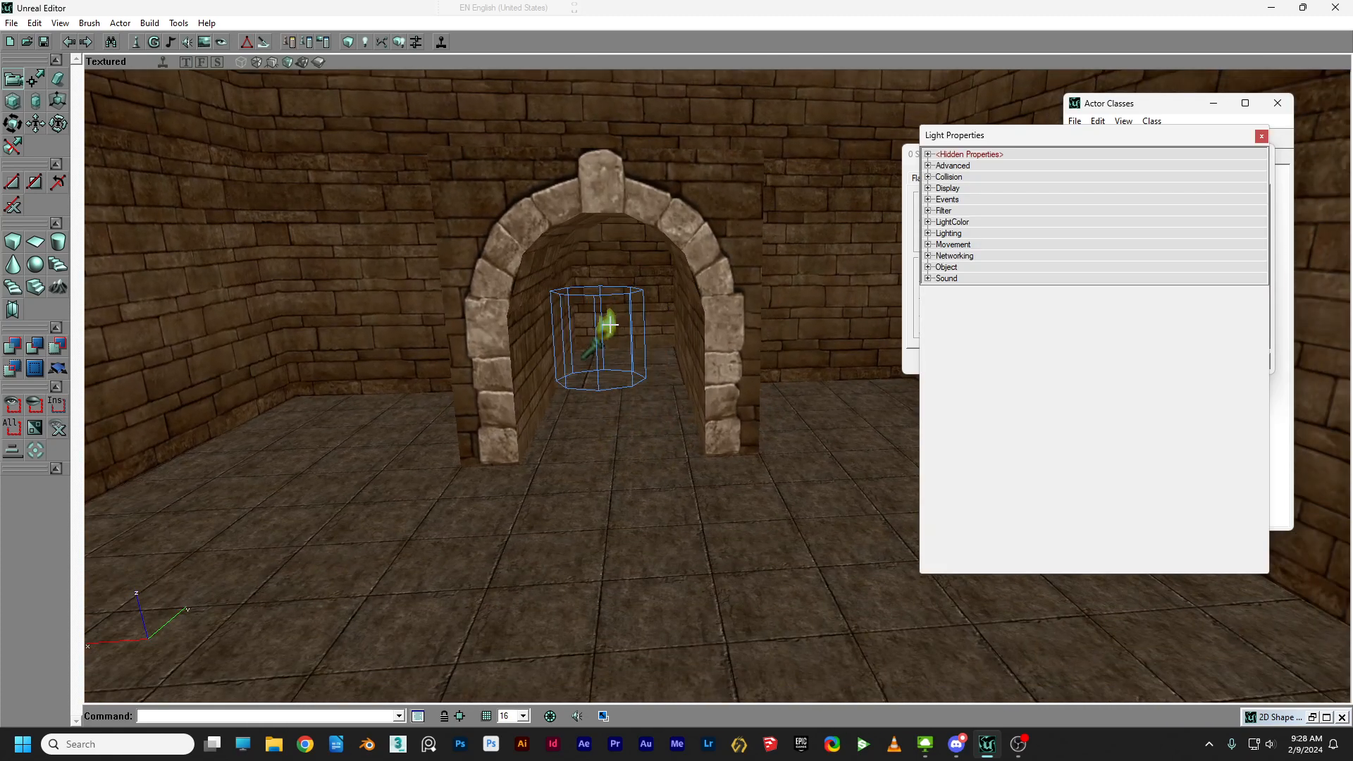
left_click(928, 222)
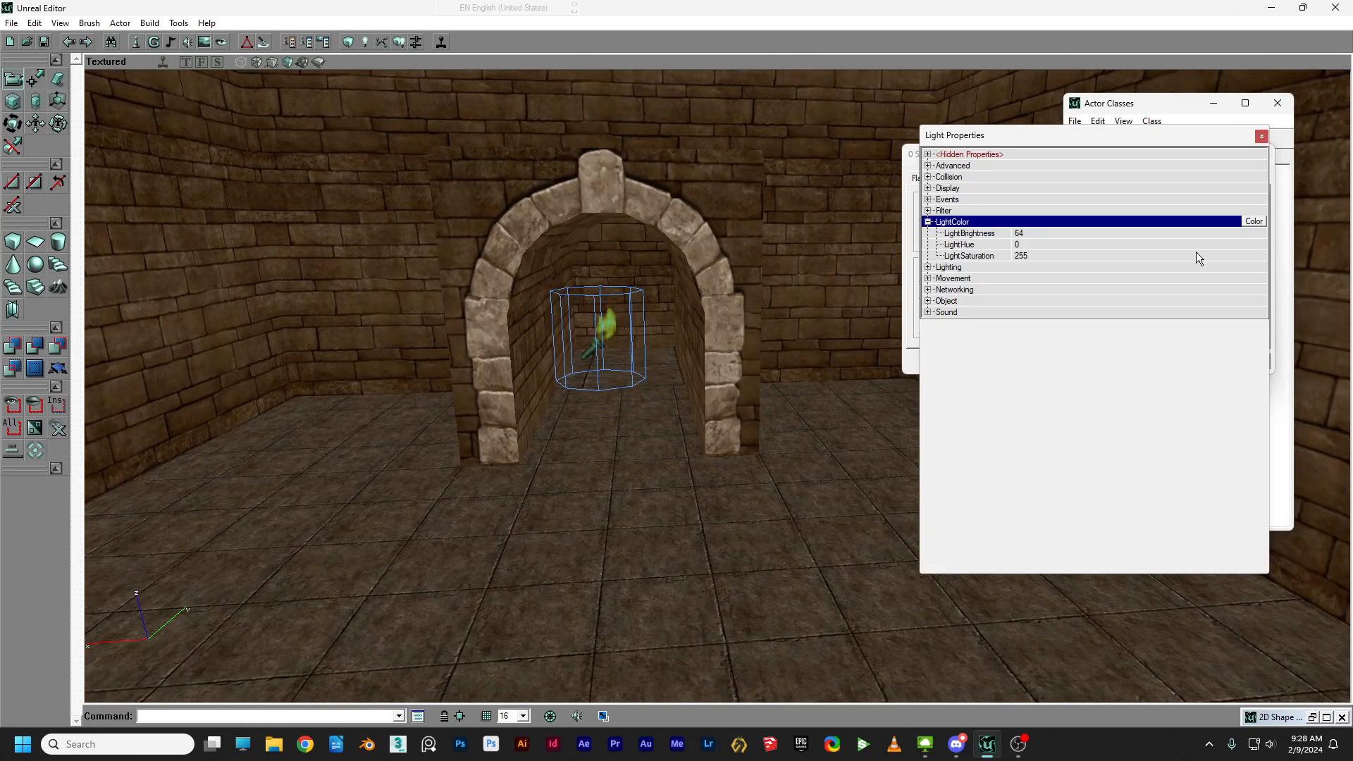
left_click(1253, 222)
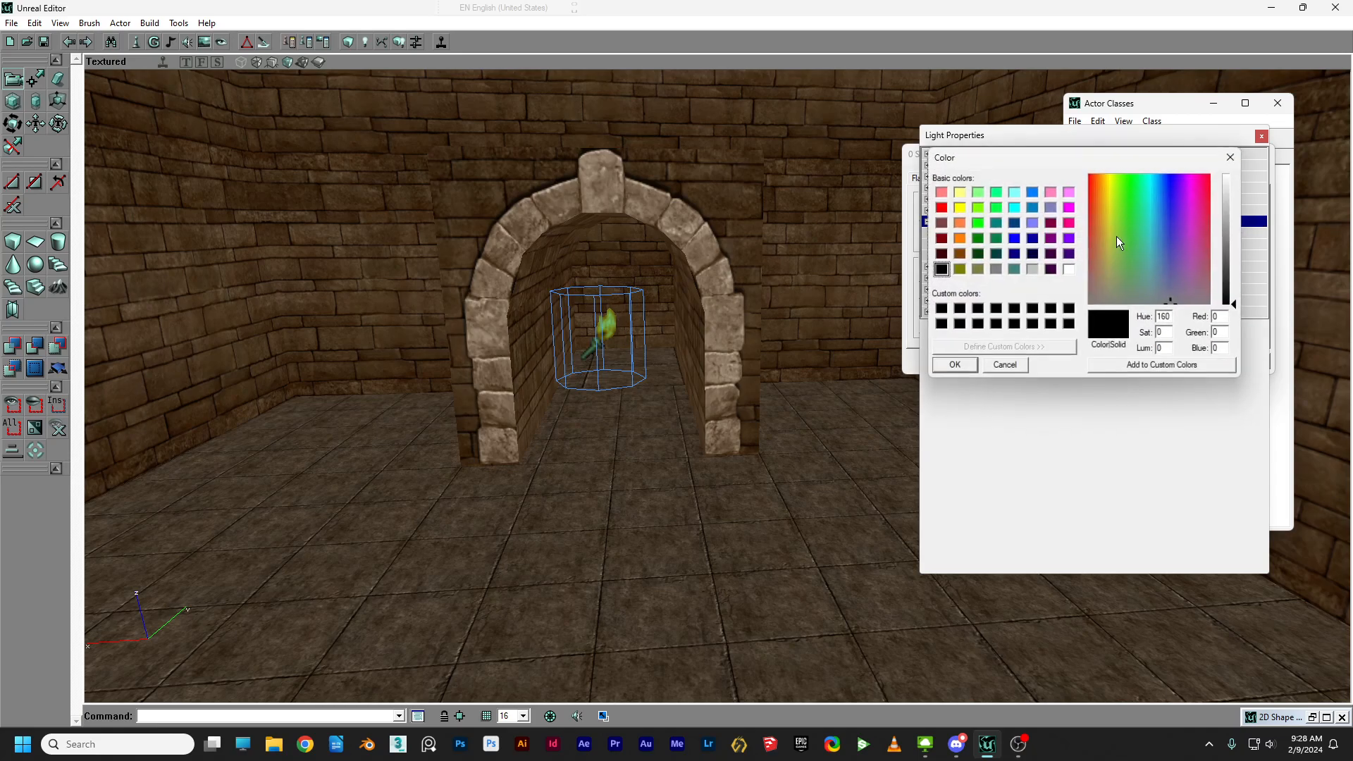
left_click(1015, 254)
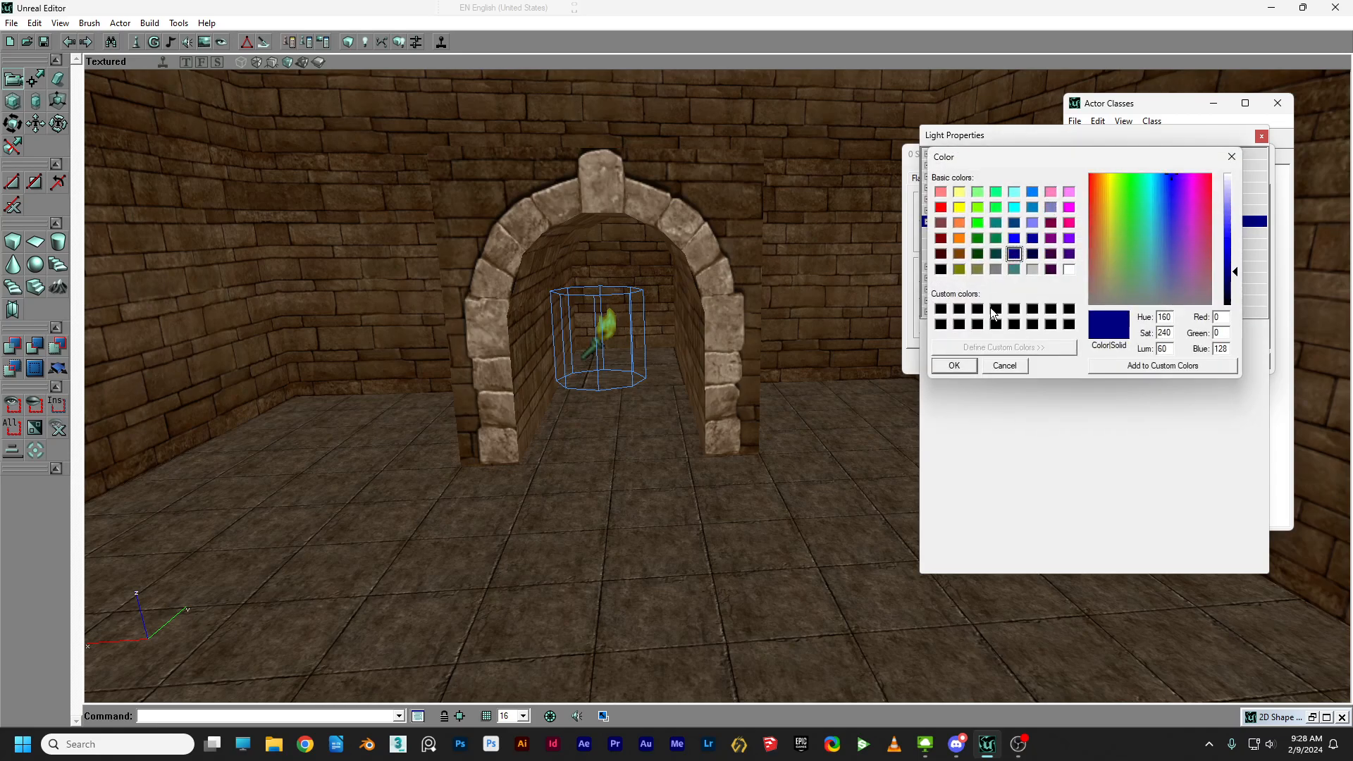
left_click(966, 365)
Set the blue light's LightBrightness to 30, edit its LightRadius and close its properties.
left_click(1044, 235)
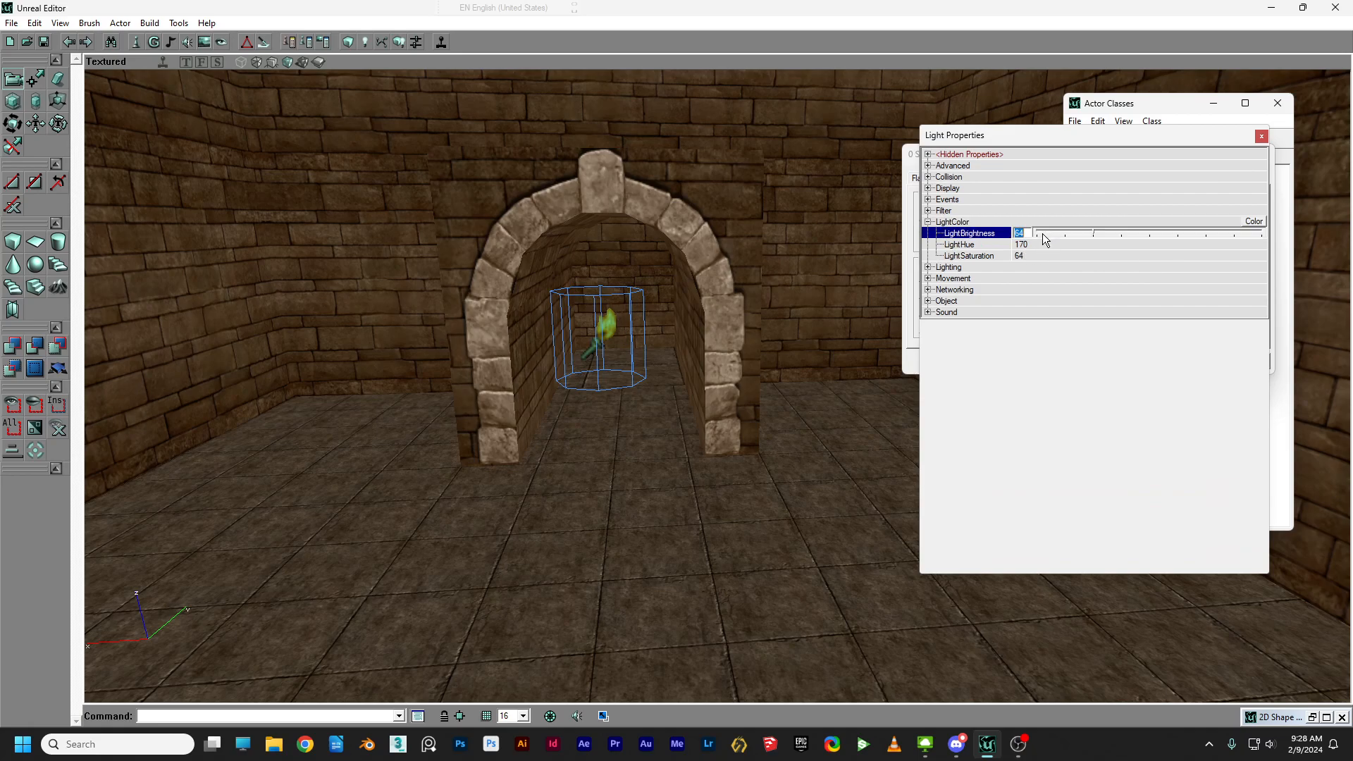
left_click(930, 268)
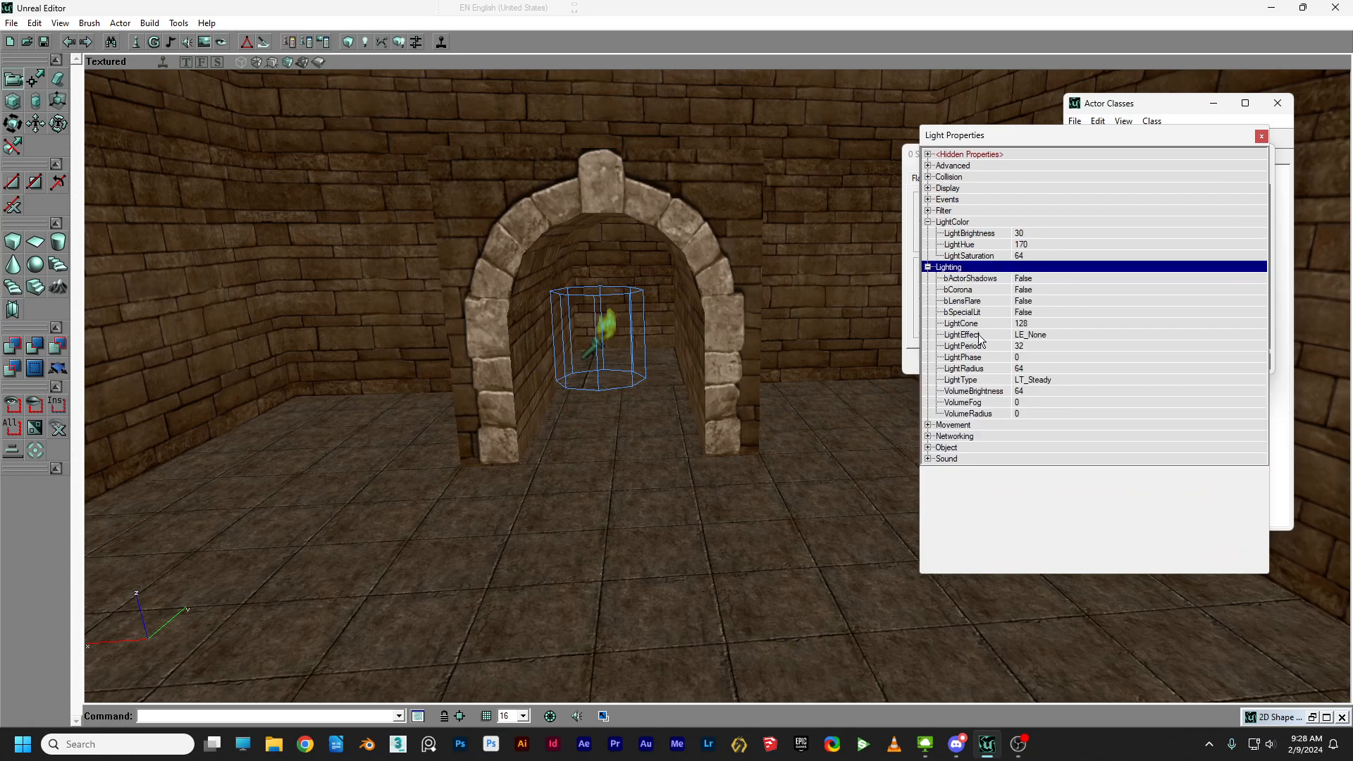
left_click(1060, 369)
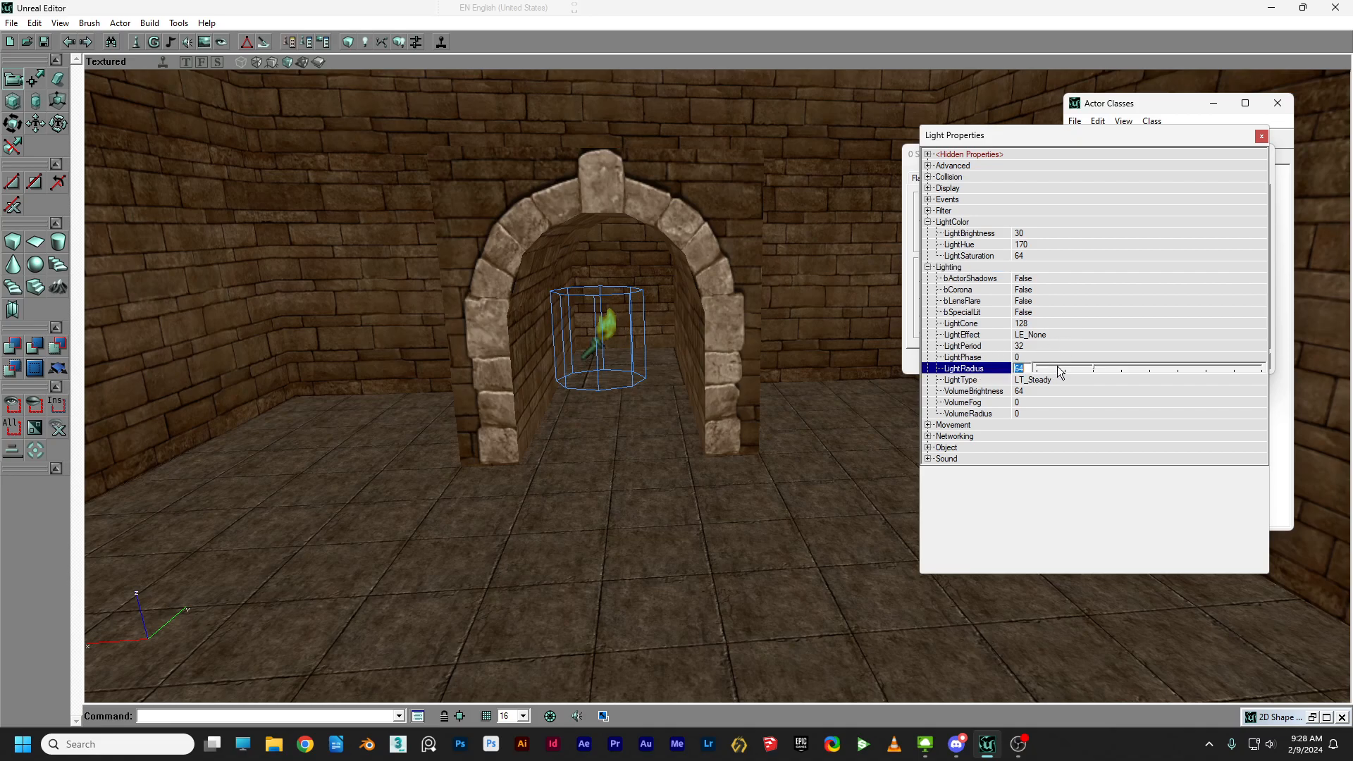
left_click(1262, 136)
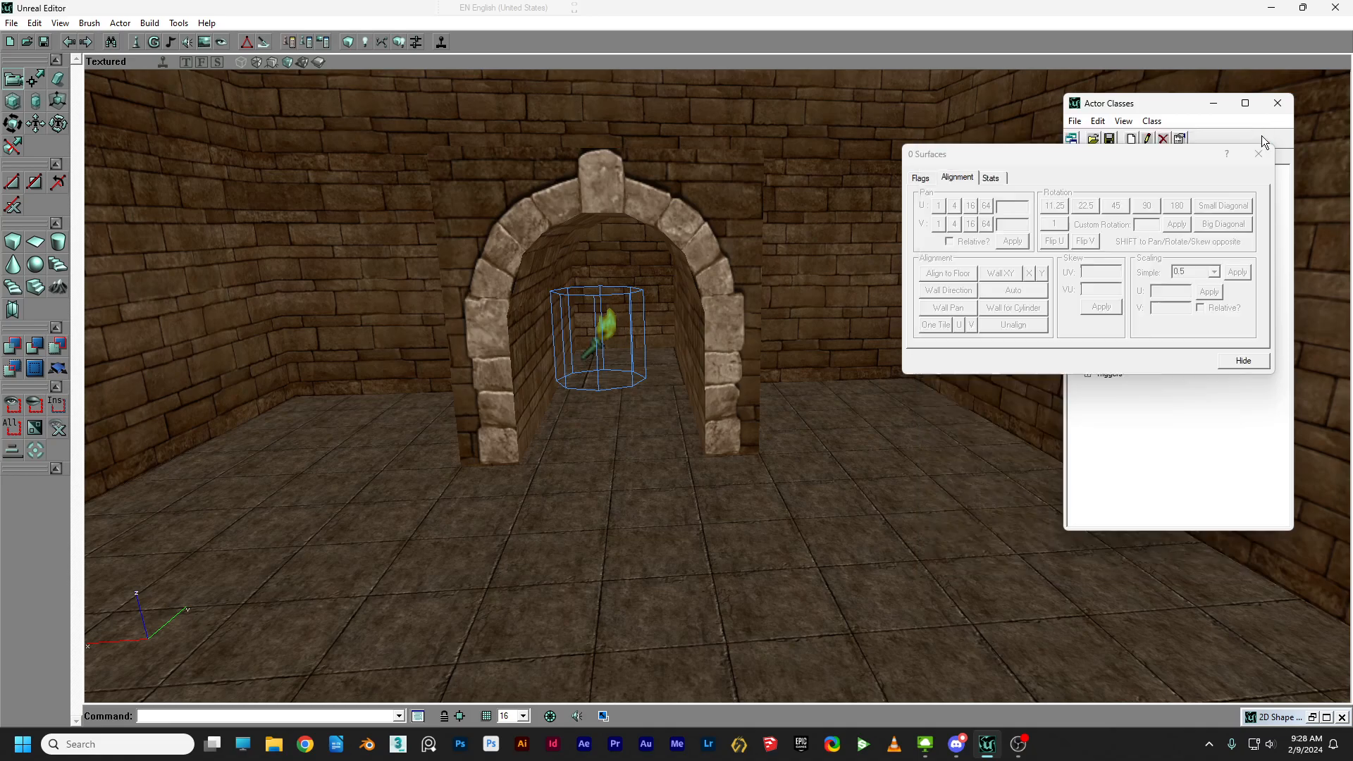
Preview the arch and room with dynamic lighting, and return to the textured view.
left_click_drag(782, 290, 635, 352)
left_click_drag(686, 112, 686, 90)
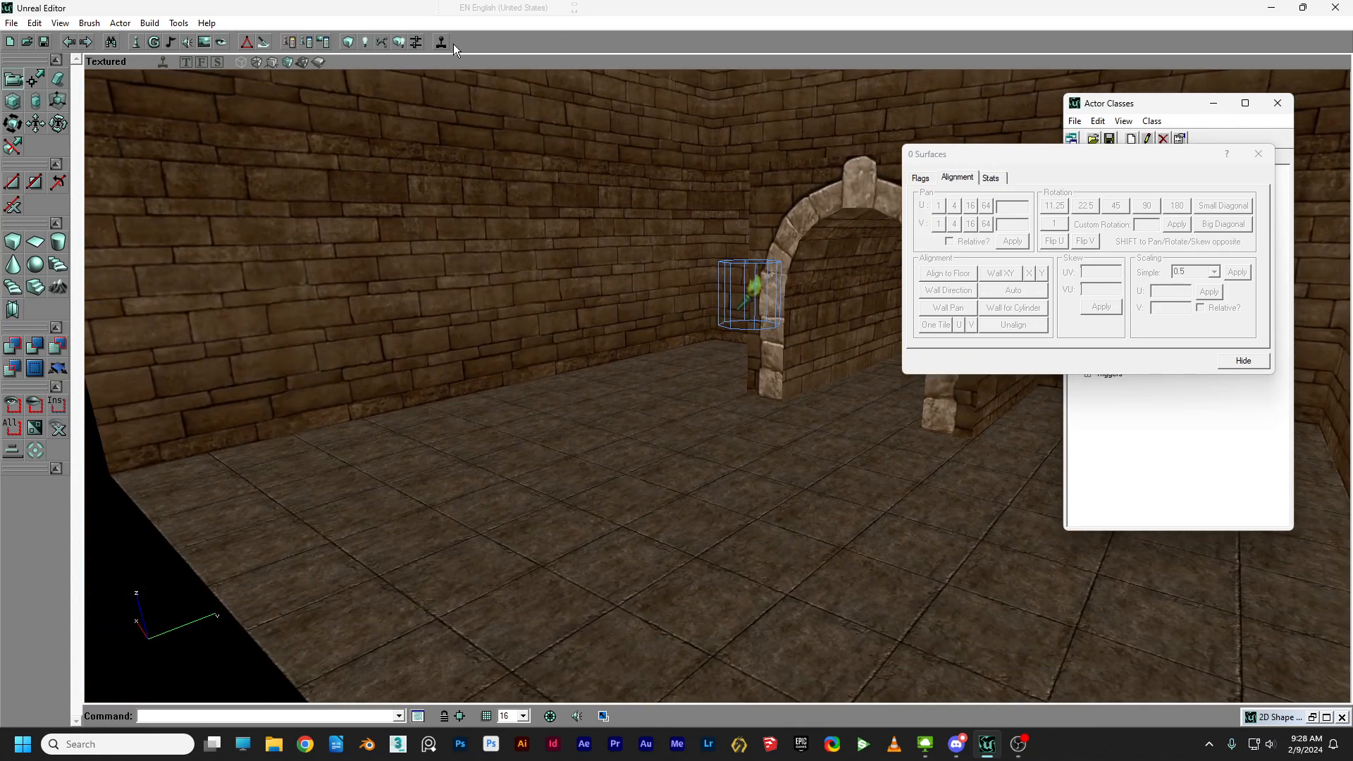
left_click(303, 62)
left_click_drag(689, 305, 726, 324)
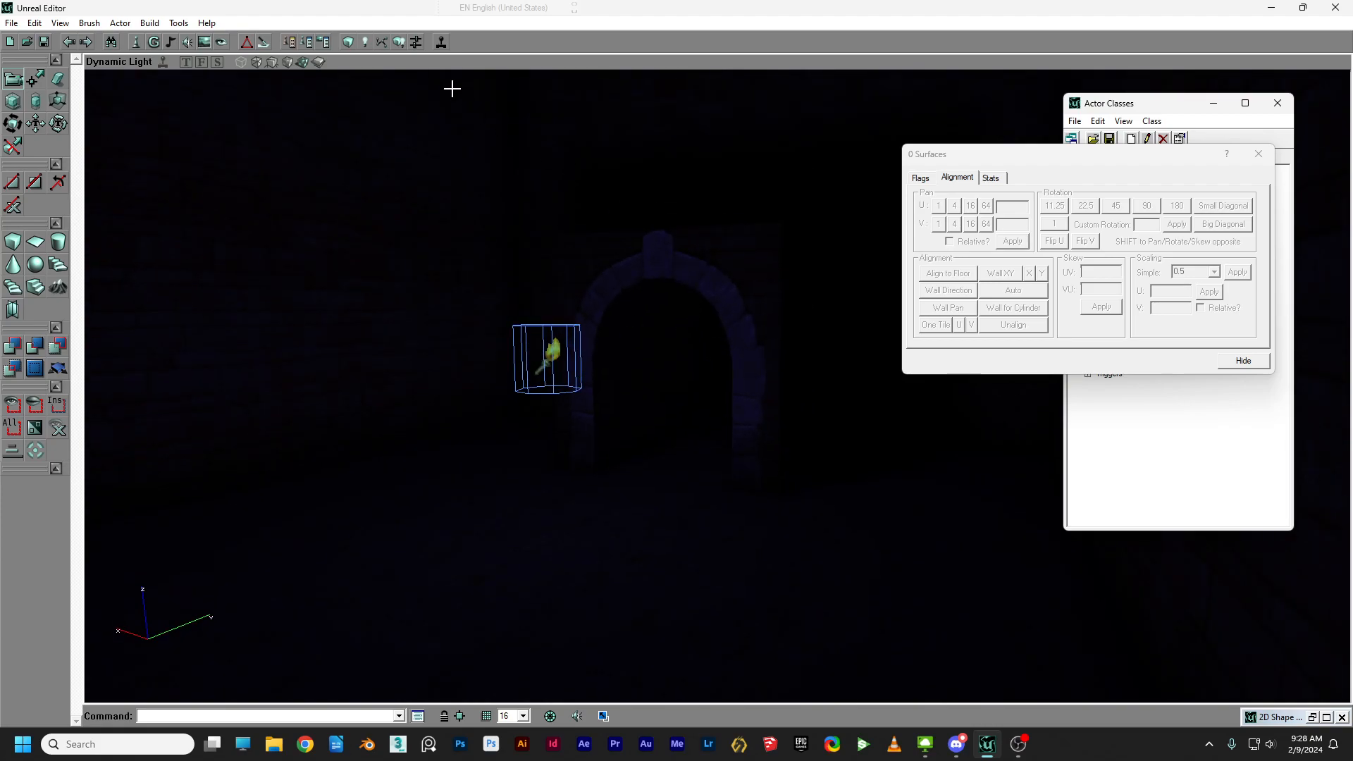
left_click(288, 62)
left_click_drag(710, 320, 704, 350)
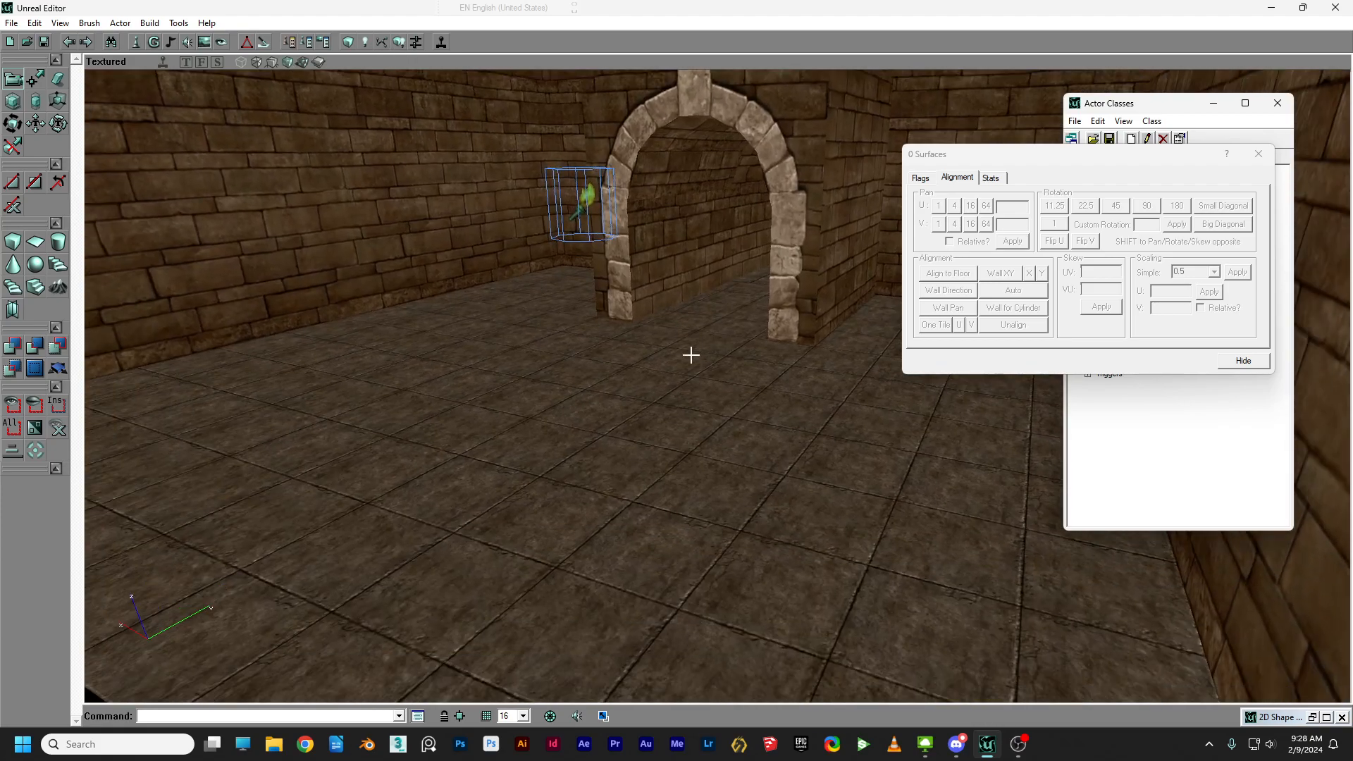
Add a second light on the room's floor and raise it well above the floor.
right_click(525, 449)
left_click(542, 482)
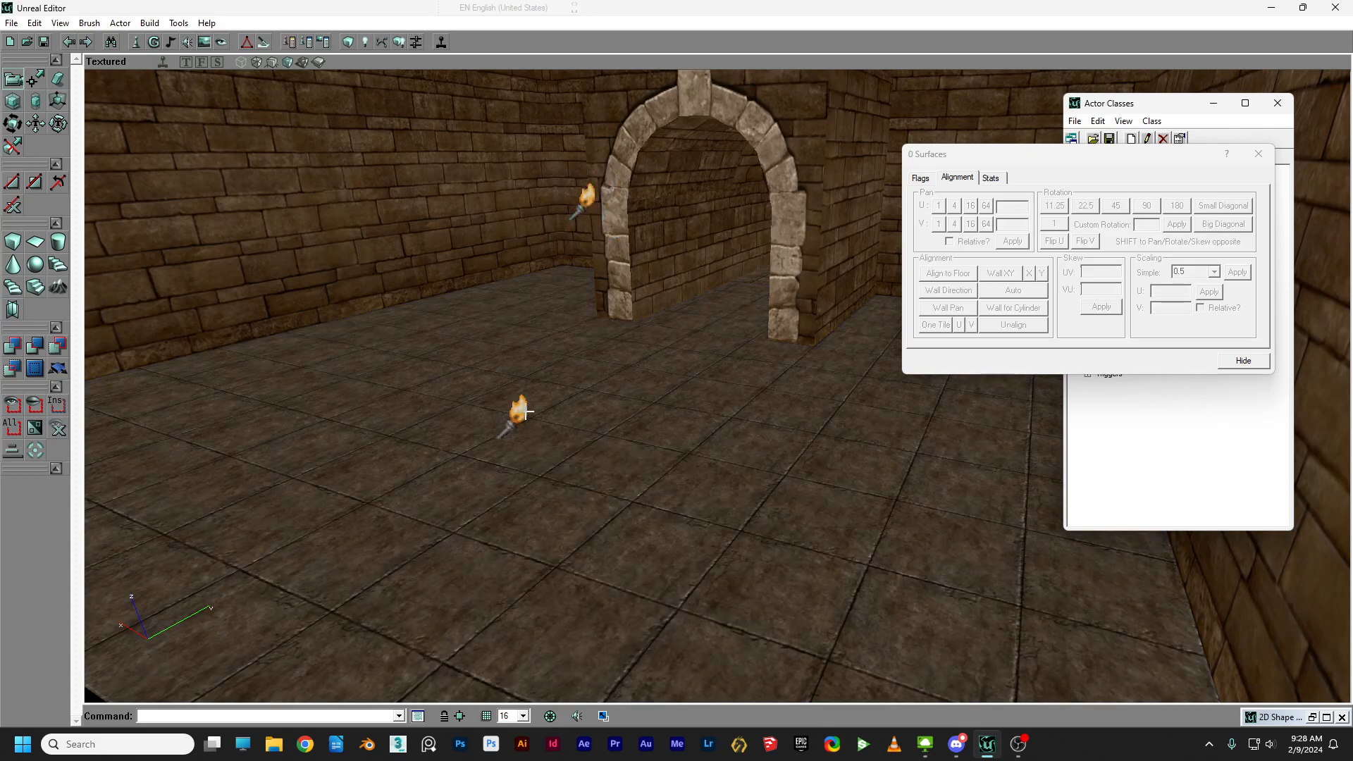
right_click_drag(669, 437, 670, 456)
left_click_drag(671, 456, 687, 529, "ctrl")
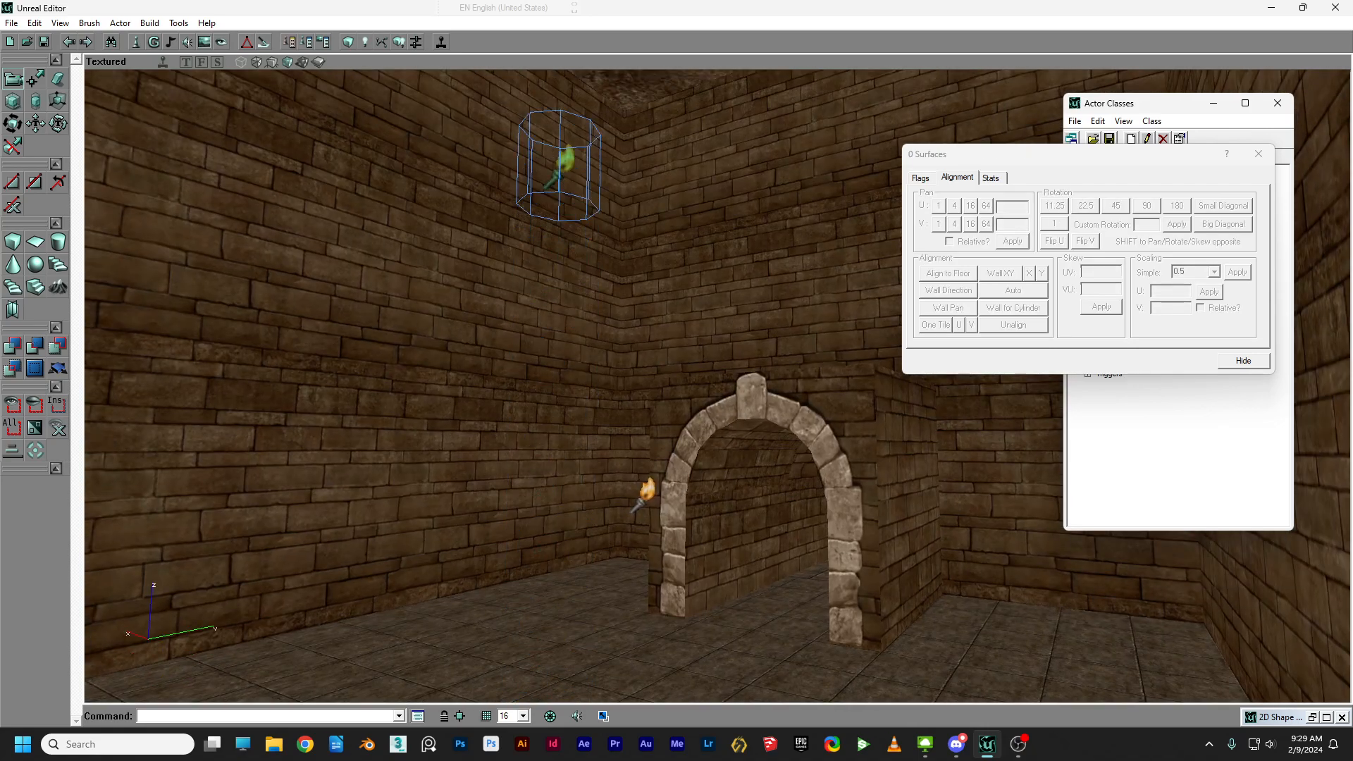
mouse_move(710, 491)
right_mouse_down()
mouse_move(709, 535)
mouse_move(710, 465)
right_mouse_up()
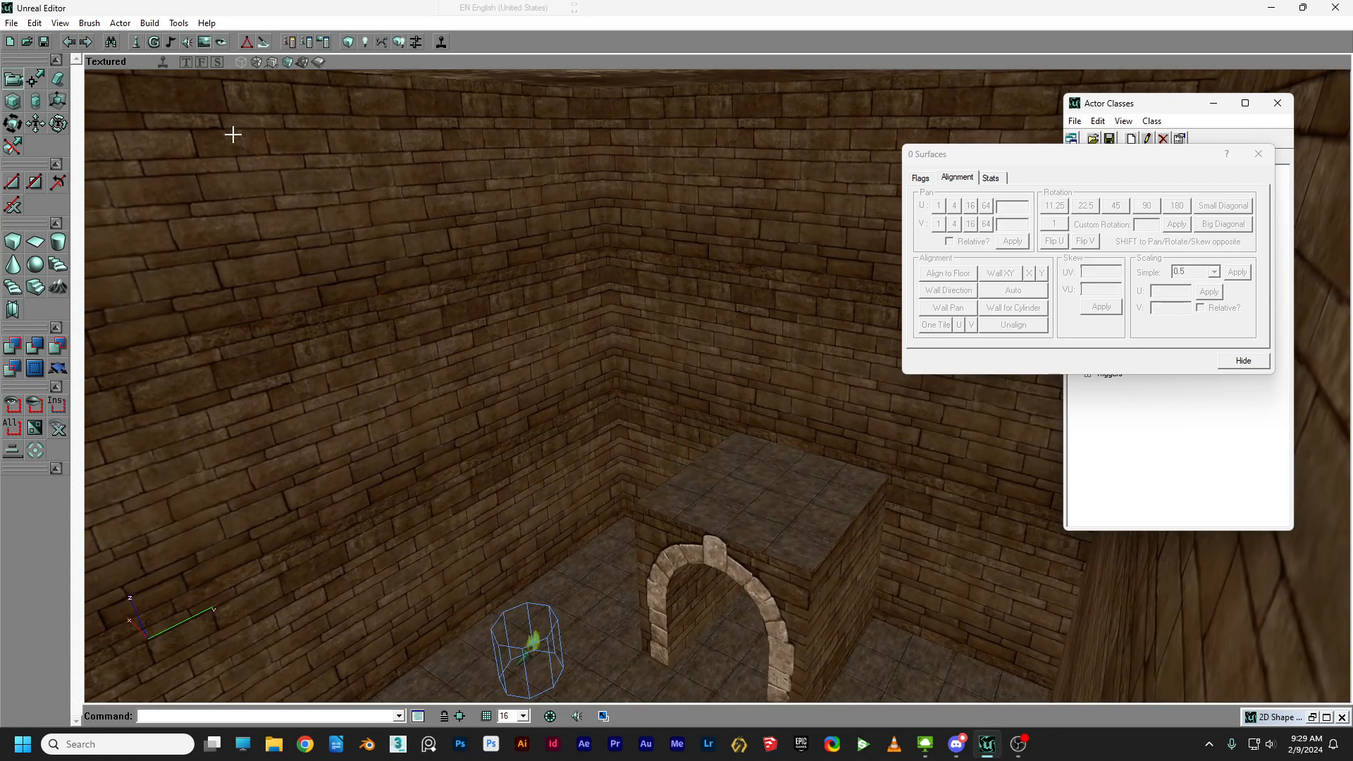
Reposition the second light near the room's middle in the top view, and check it in the textured 3D view.
left_click(187, 62)
left_click_drag(495, 284, 335, 354)
left_click_drag(543, 302, 556, 337, "ctrl")
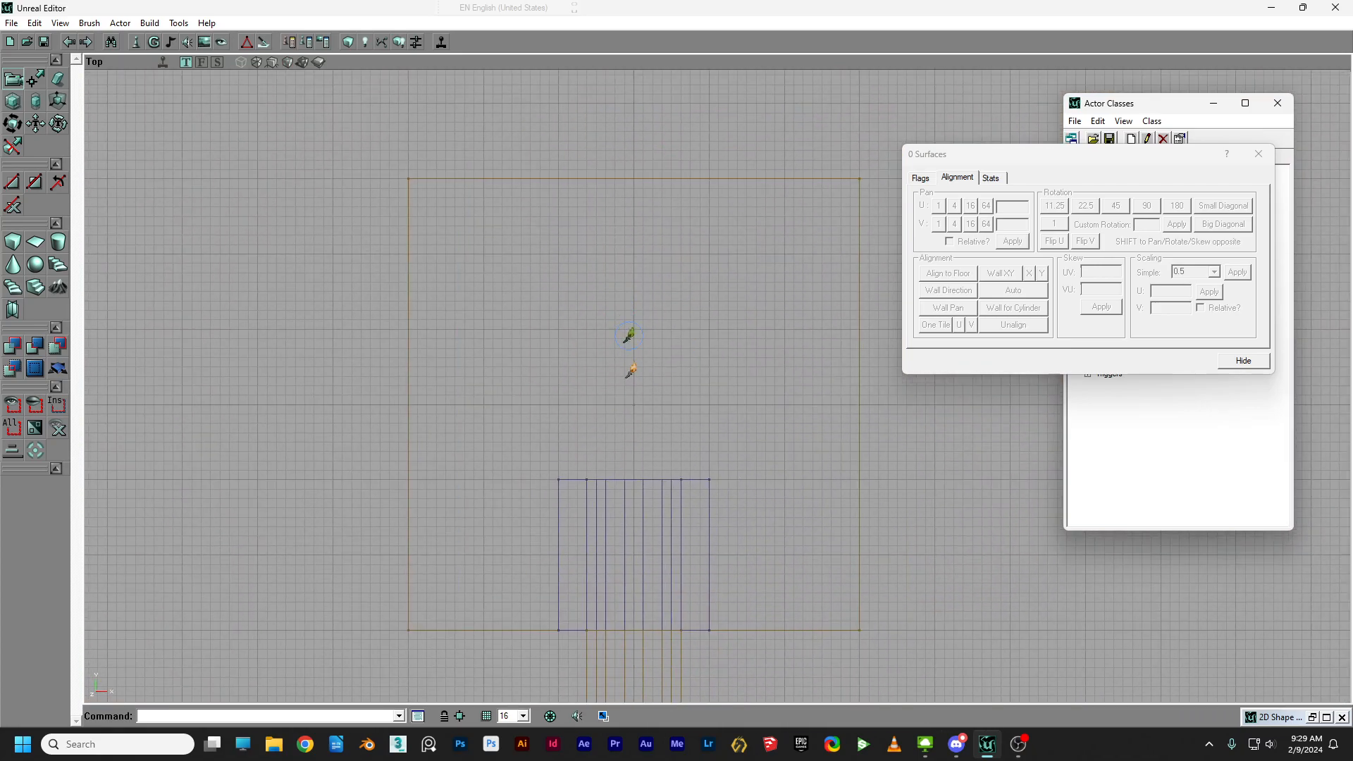
left_click(288, 62)
right_click_drag(493, 218, 422, 127)
right_click_drag(636, 211, 637, 242)
right_click_drag(648, 169, 643, 248)
left_click_drag(685, 325, 675, 292)
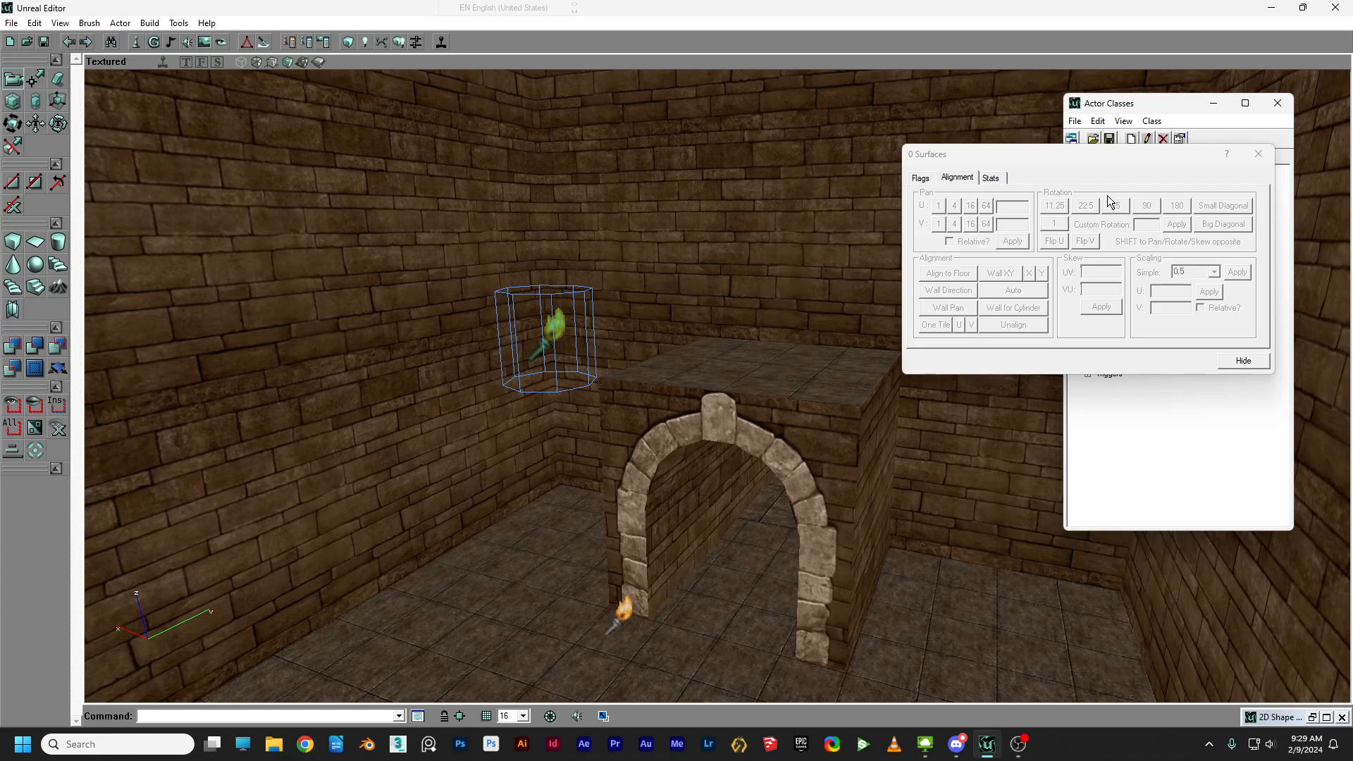
Set the second light's colour to the light grey basic colour with red, green and blue at 192.
double_click(558, 328)
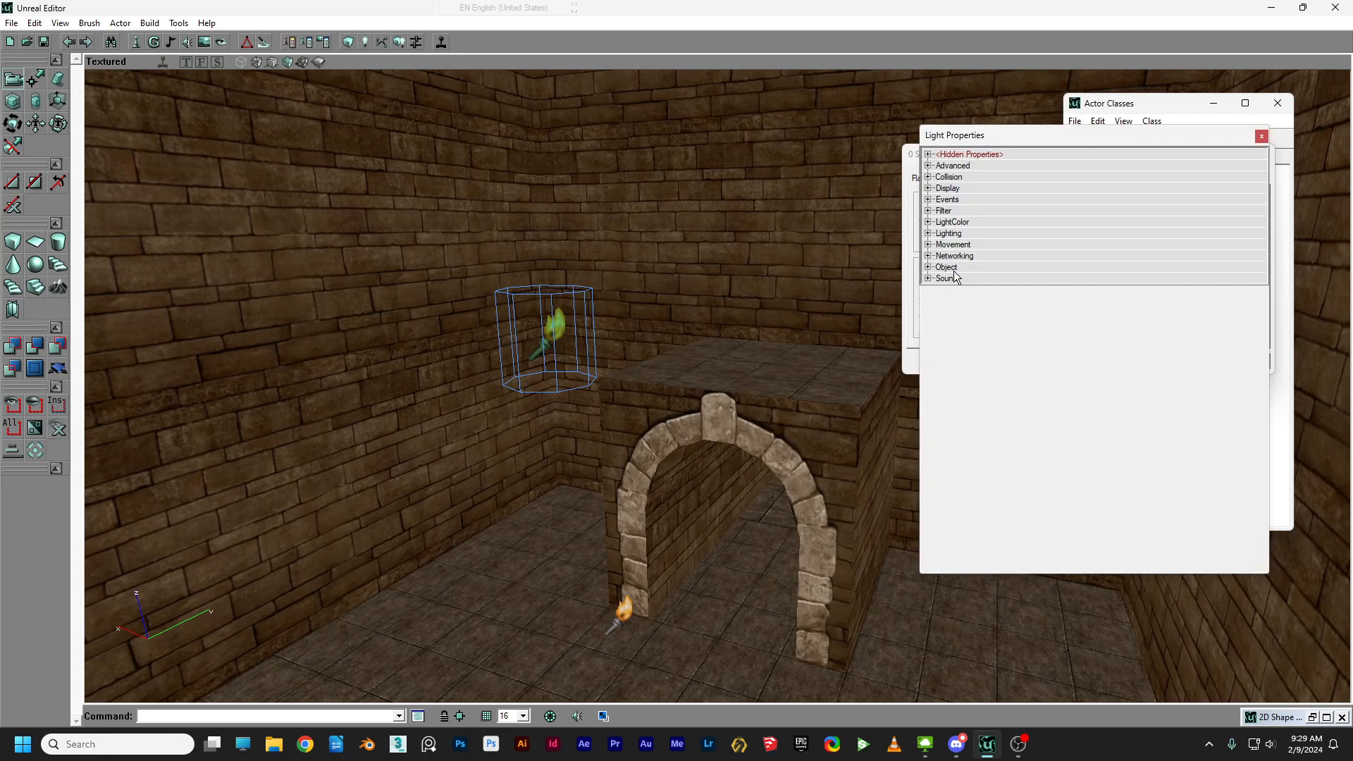
left_click(928, 222)
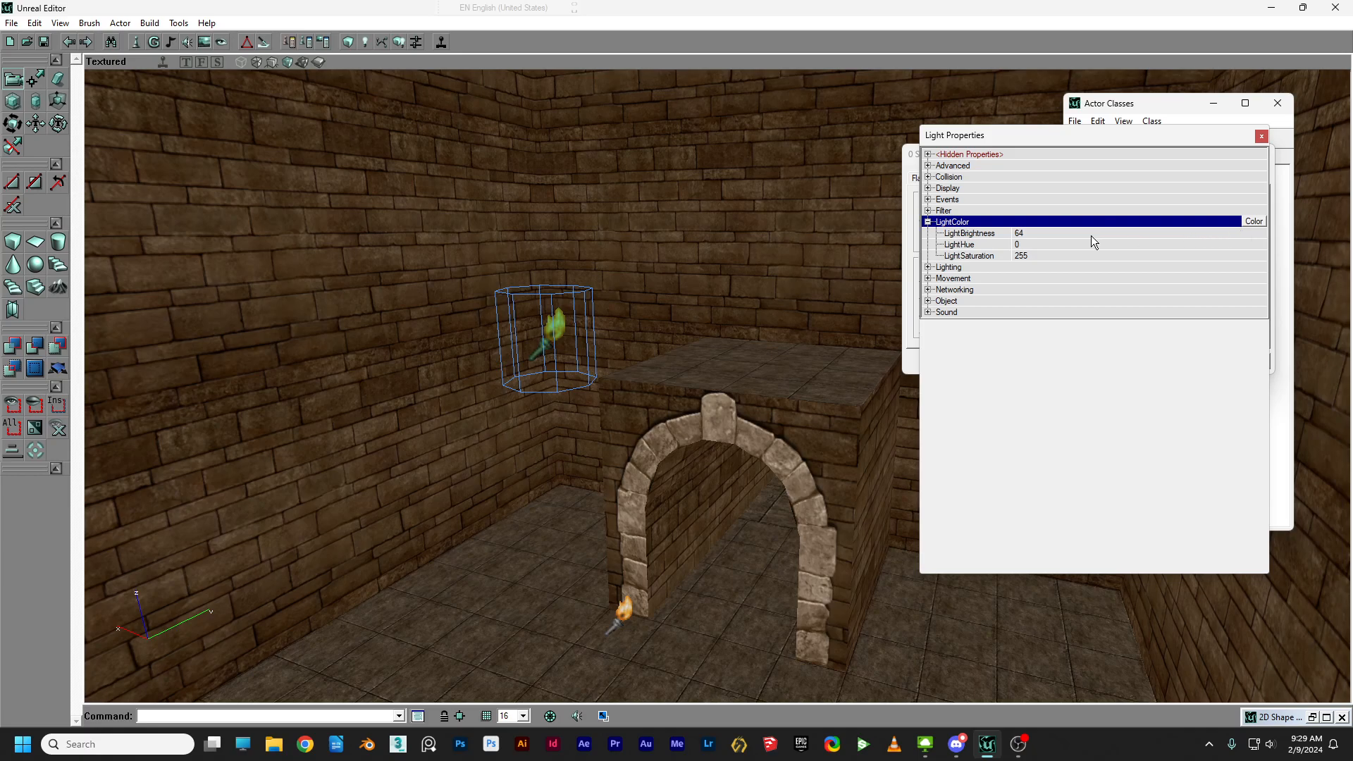
left_click(1256, 222)
left_click(1032, 269)
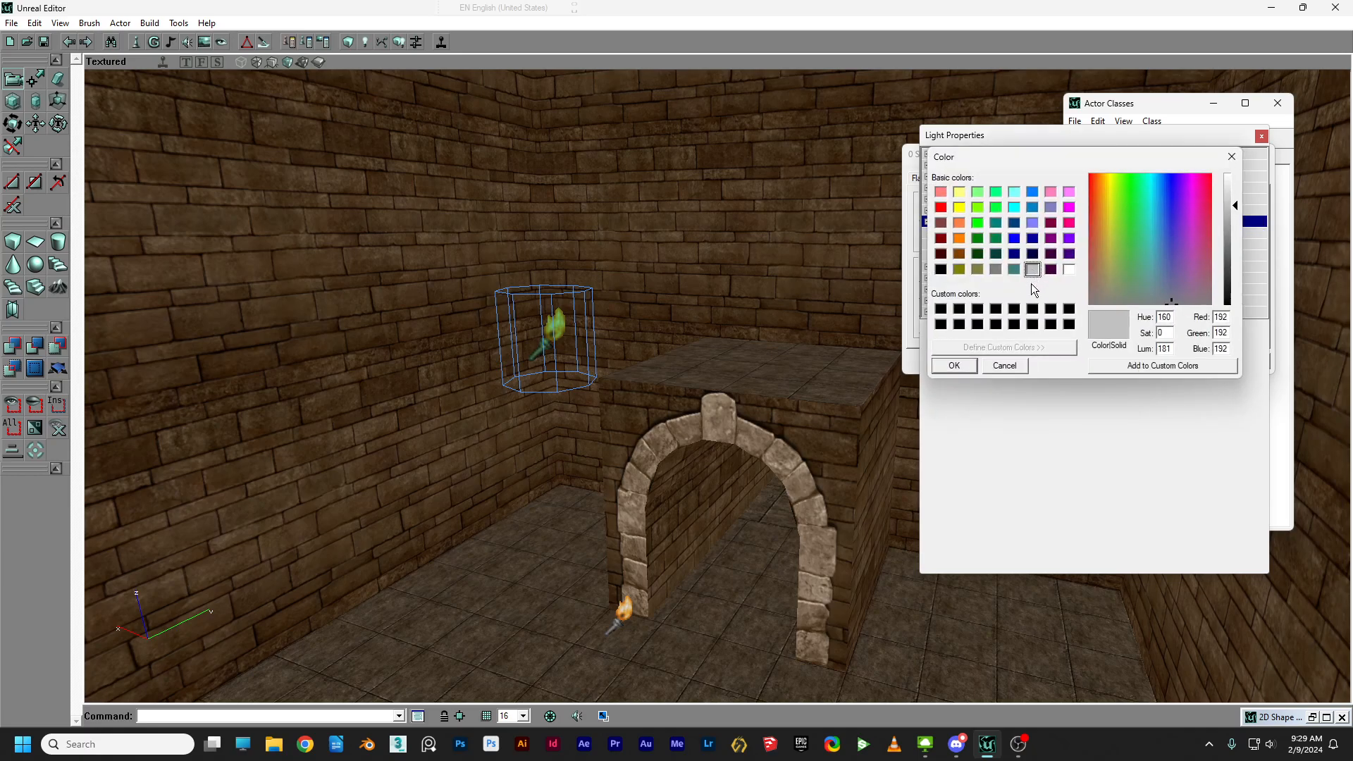
left_click(973, 366)
Set the second light's LightBrightness to 40, increase its LightRadius and close its properties.
left_click(1048, 235)
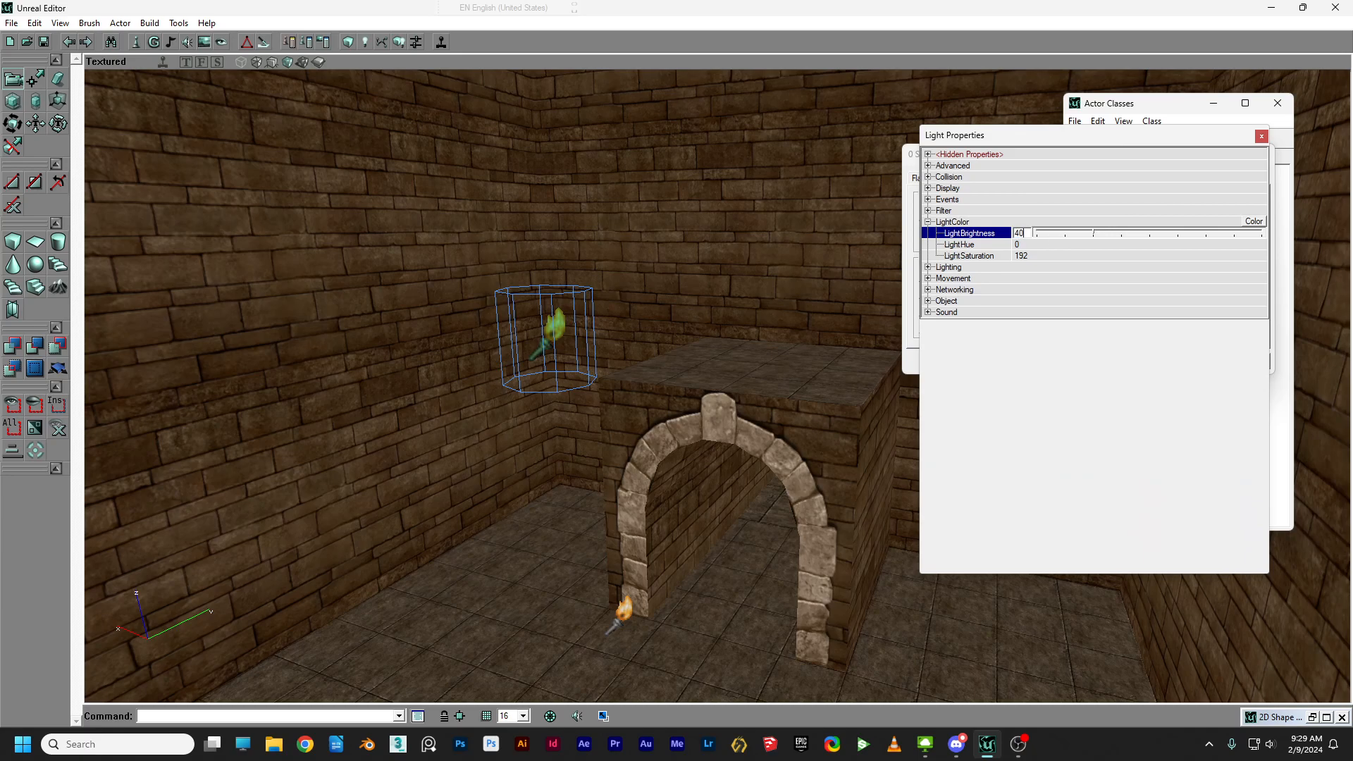
left_click(928, 267)
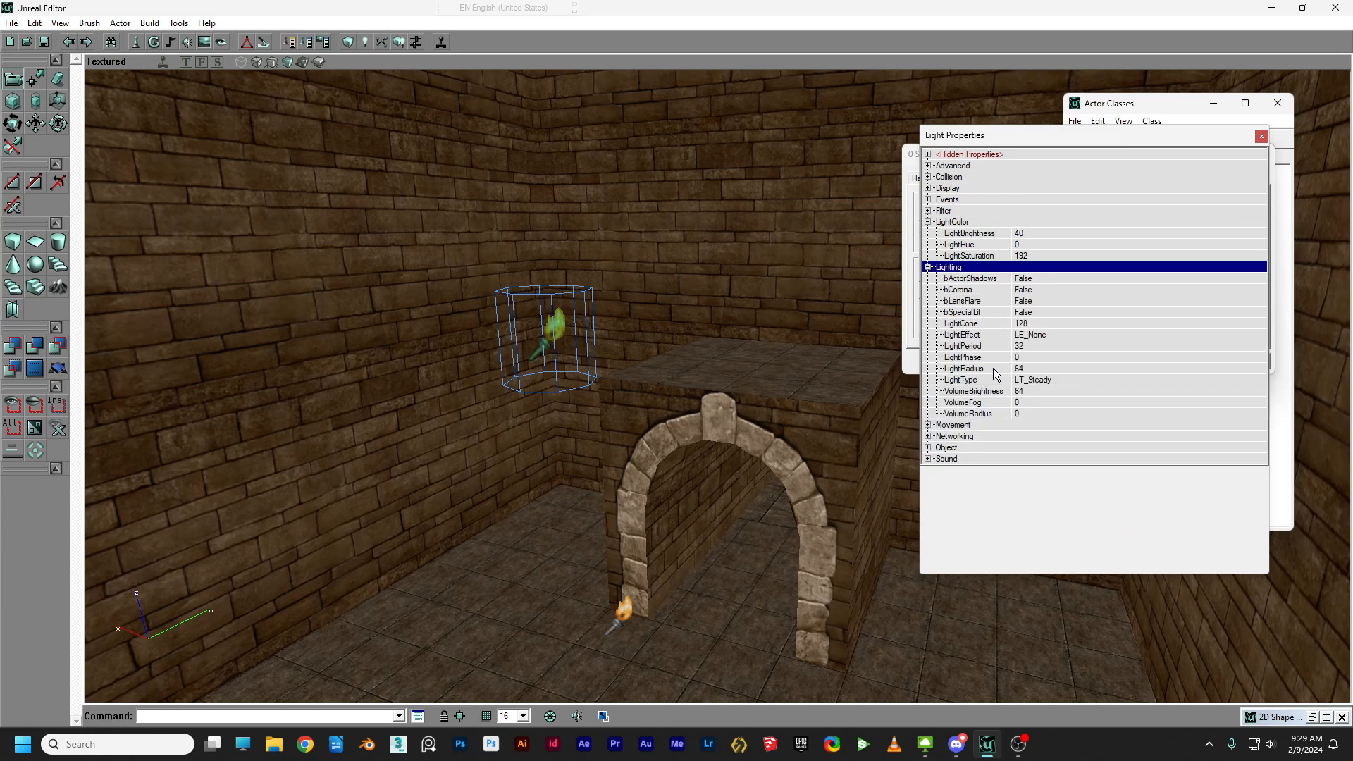
left_click(1031, 369)
left_click(1191, 371)
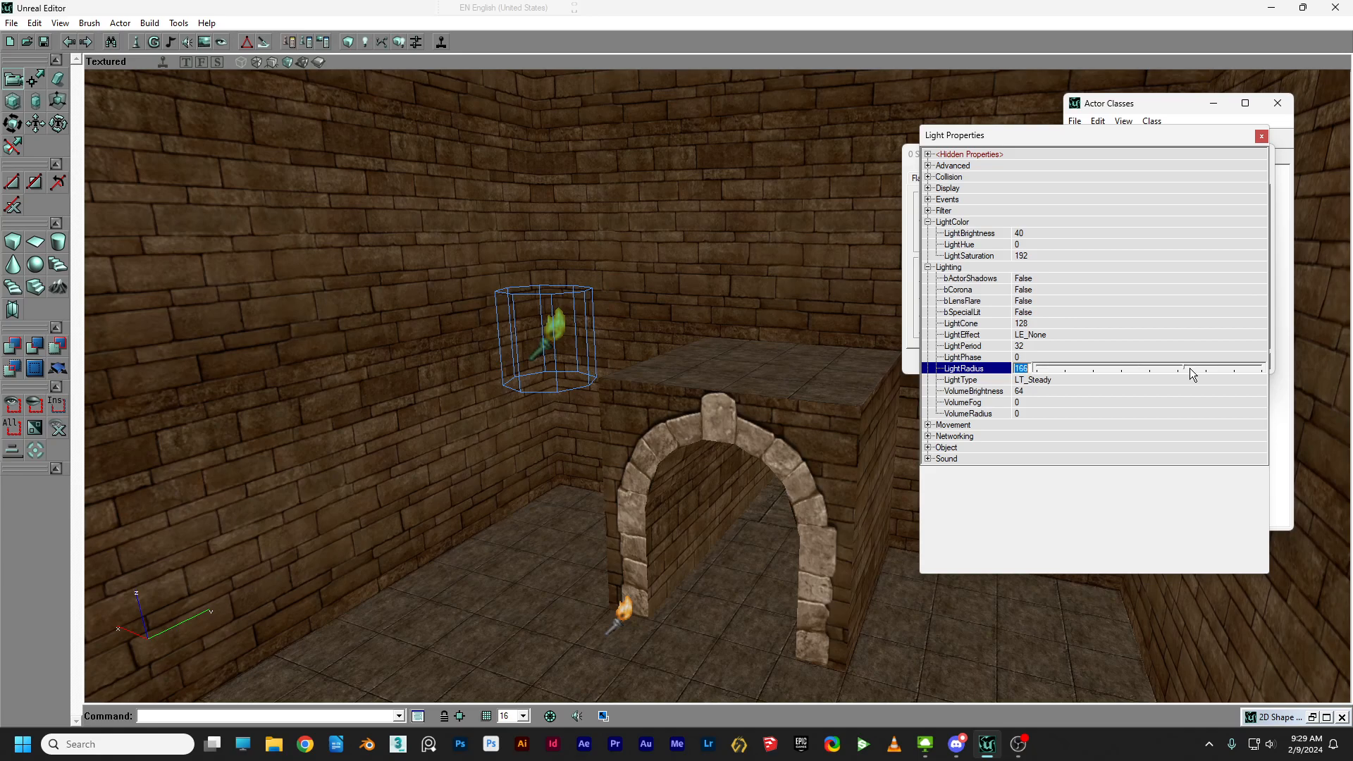
left_click(1262, 137)
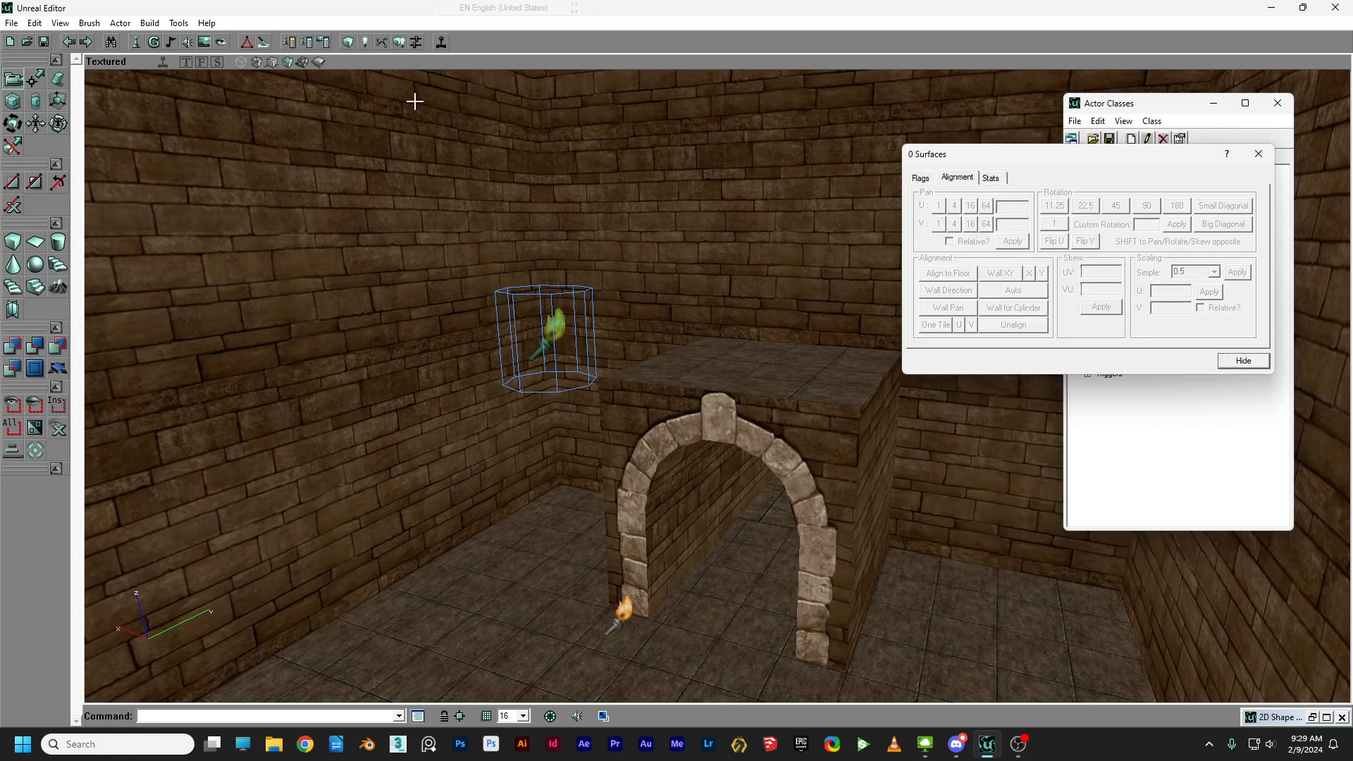
Clear the selection and inspect the room and arch with dynamic lighting.
left_click(680, 345)
left_click(693, 351)
left_click(739, 375, "ctrl")
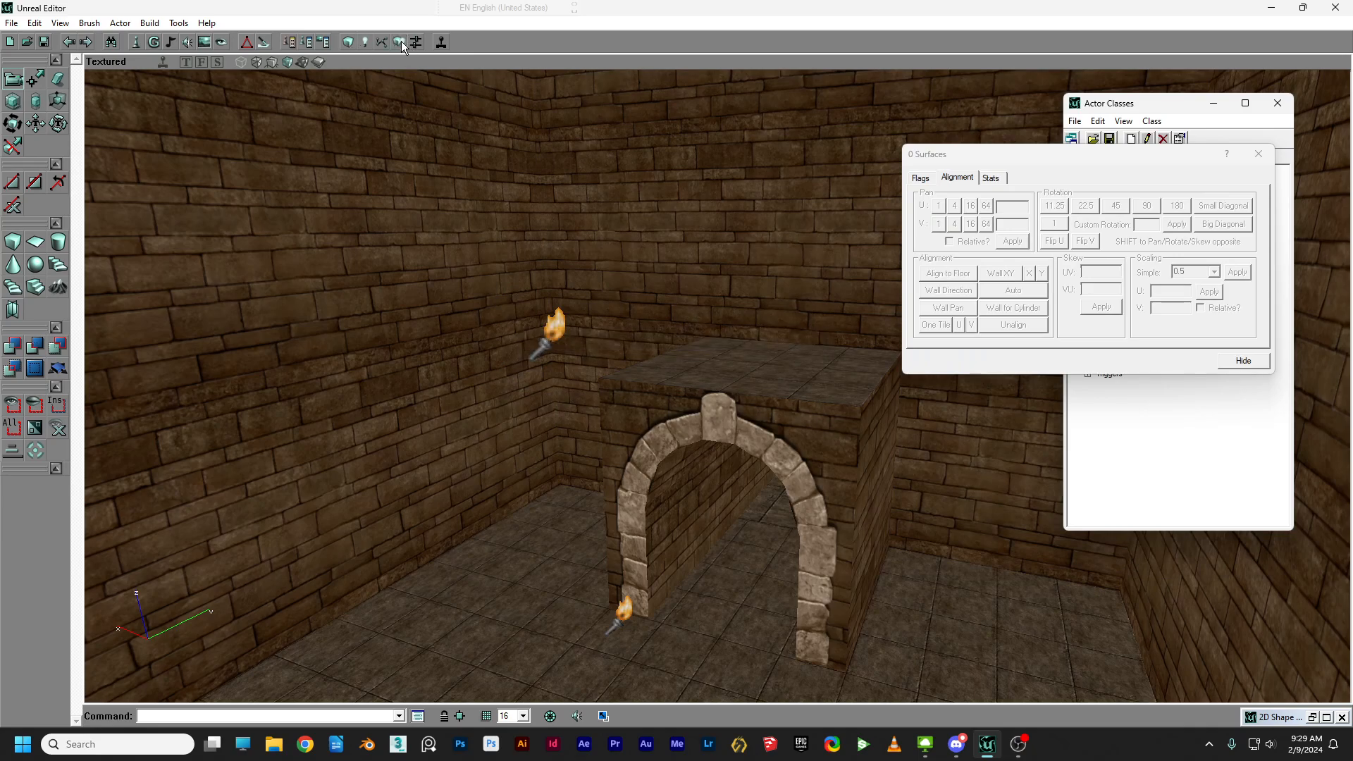
left_click(298, 62)
left_click_drag(698, 261, 698, 339)
left_click_drag(634, 421, 633, 360)
Place a PlayerStart from the NavigationPoint classes on the floor in front of the arch, and launch the level to play-test it.
left_click(1158, 418)
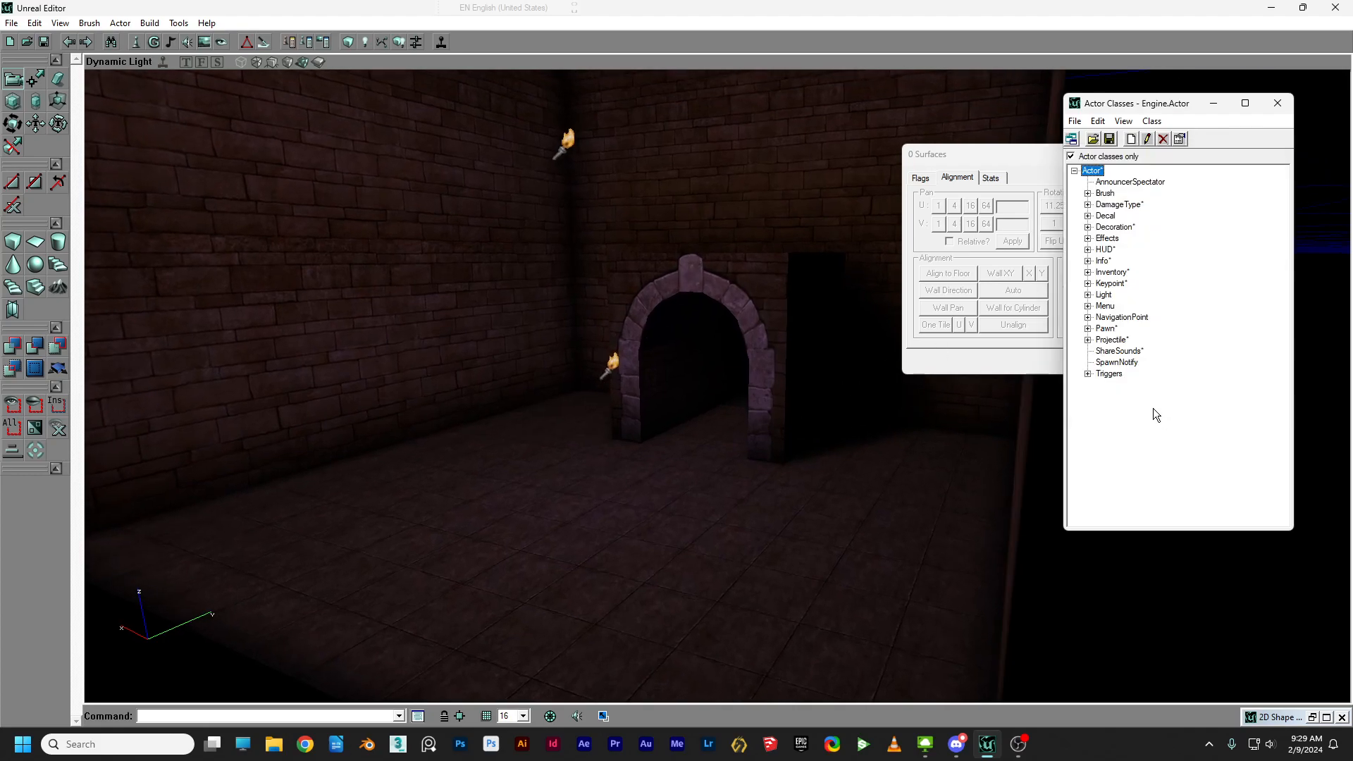
left_click(1089, 318)
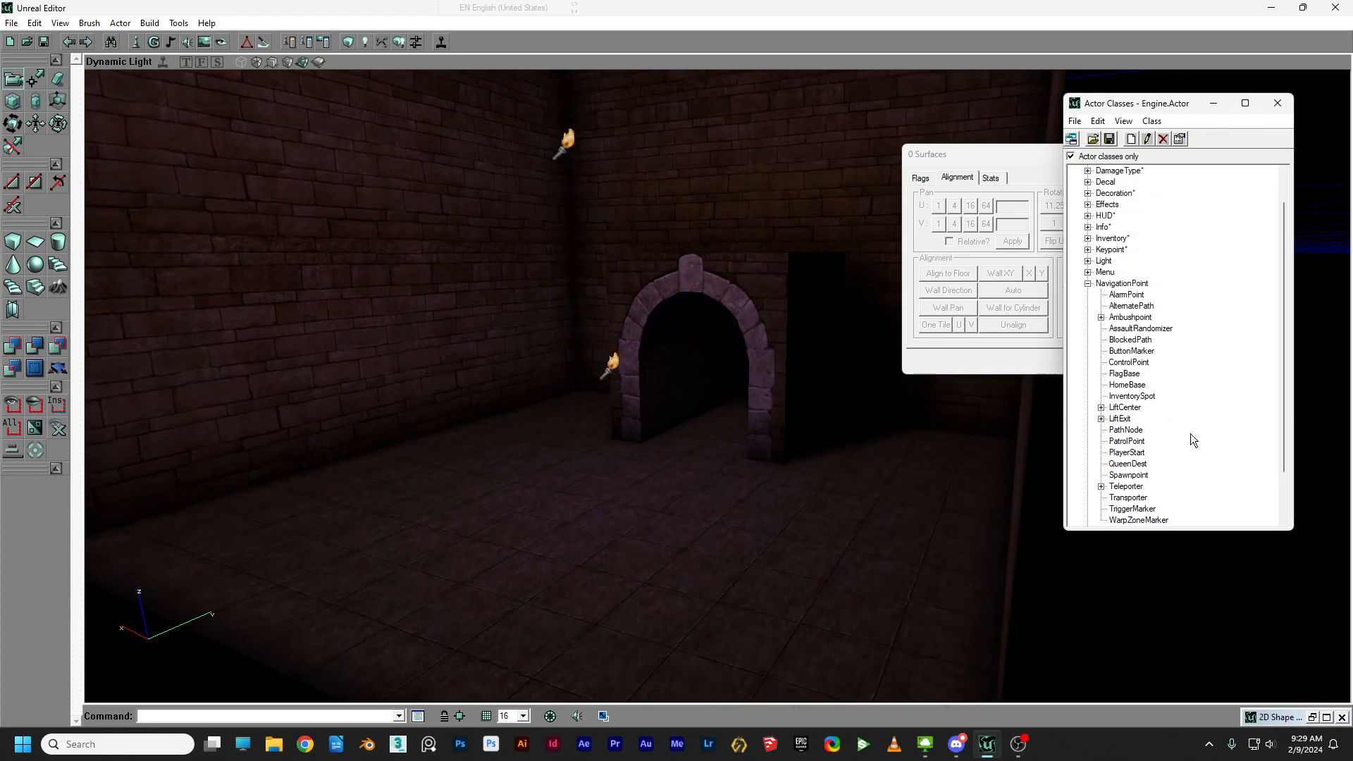
left_click(1135, 453)
right_click(636, 521)
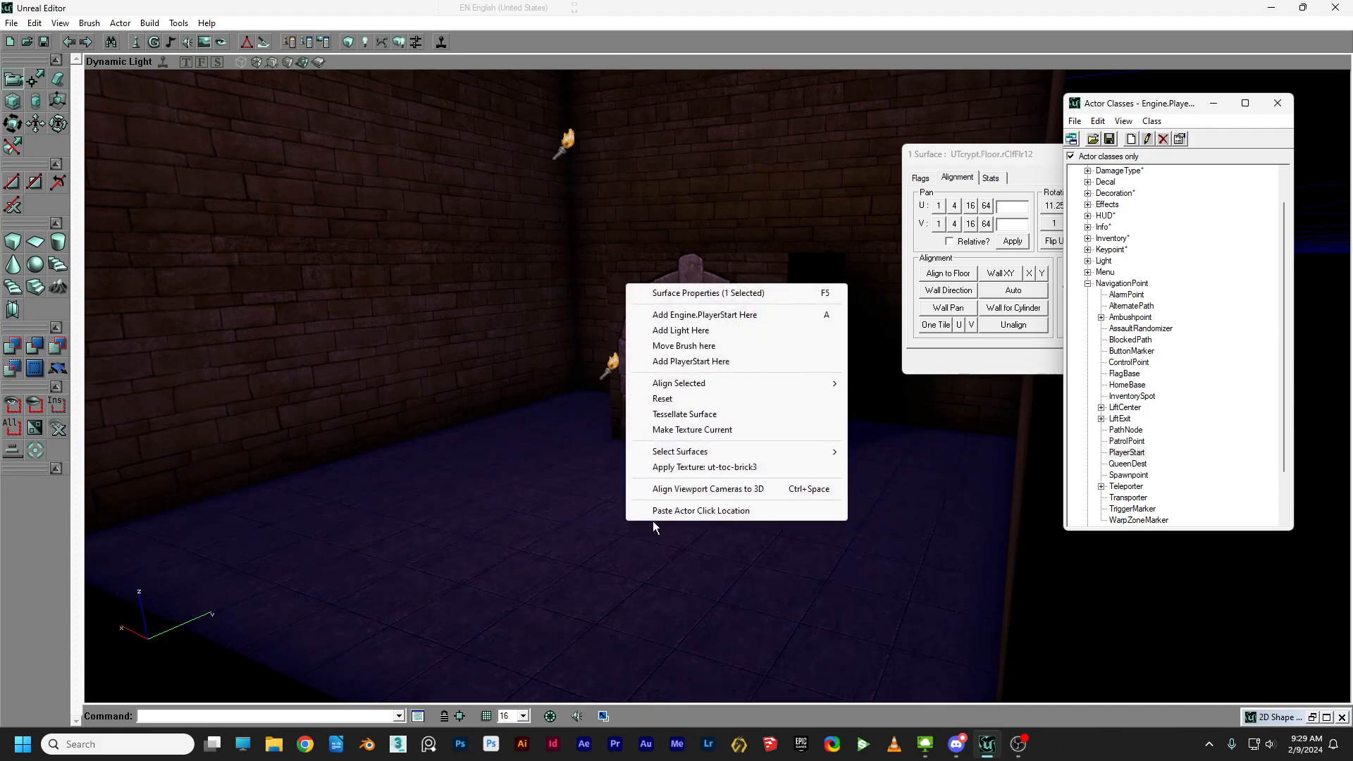
left_click(723, 314)
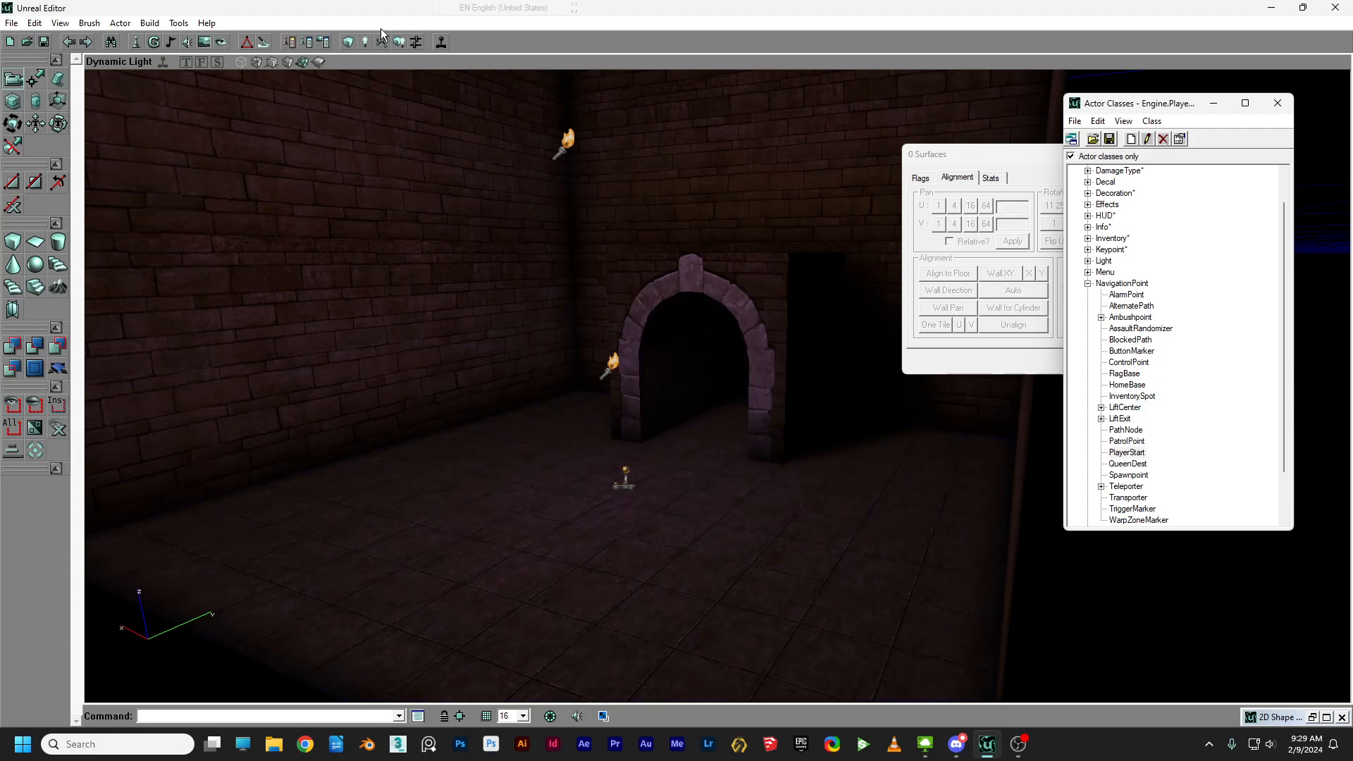
key("ctrl+p")
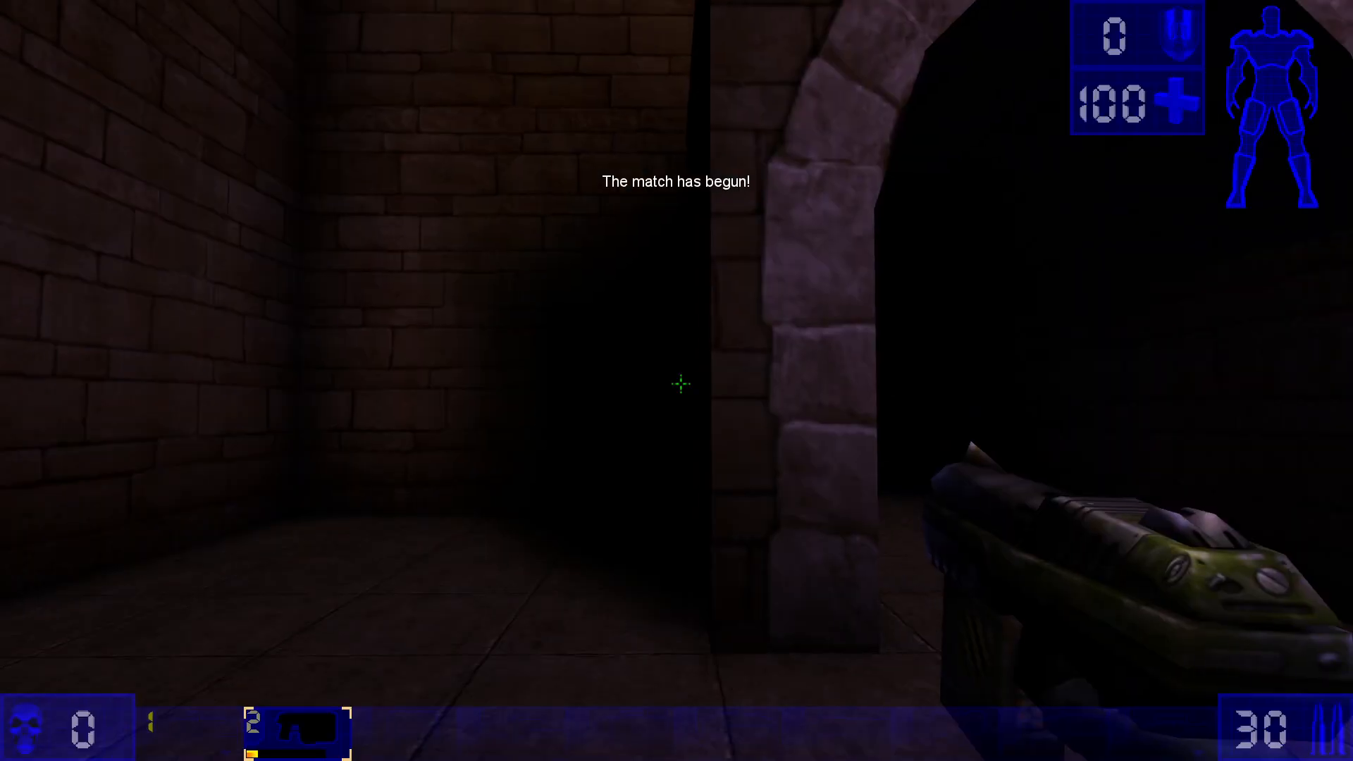
Walk around the room and through the arched tunnel in the running level to examine textures and lighting.
key("w")
key("d")
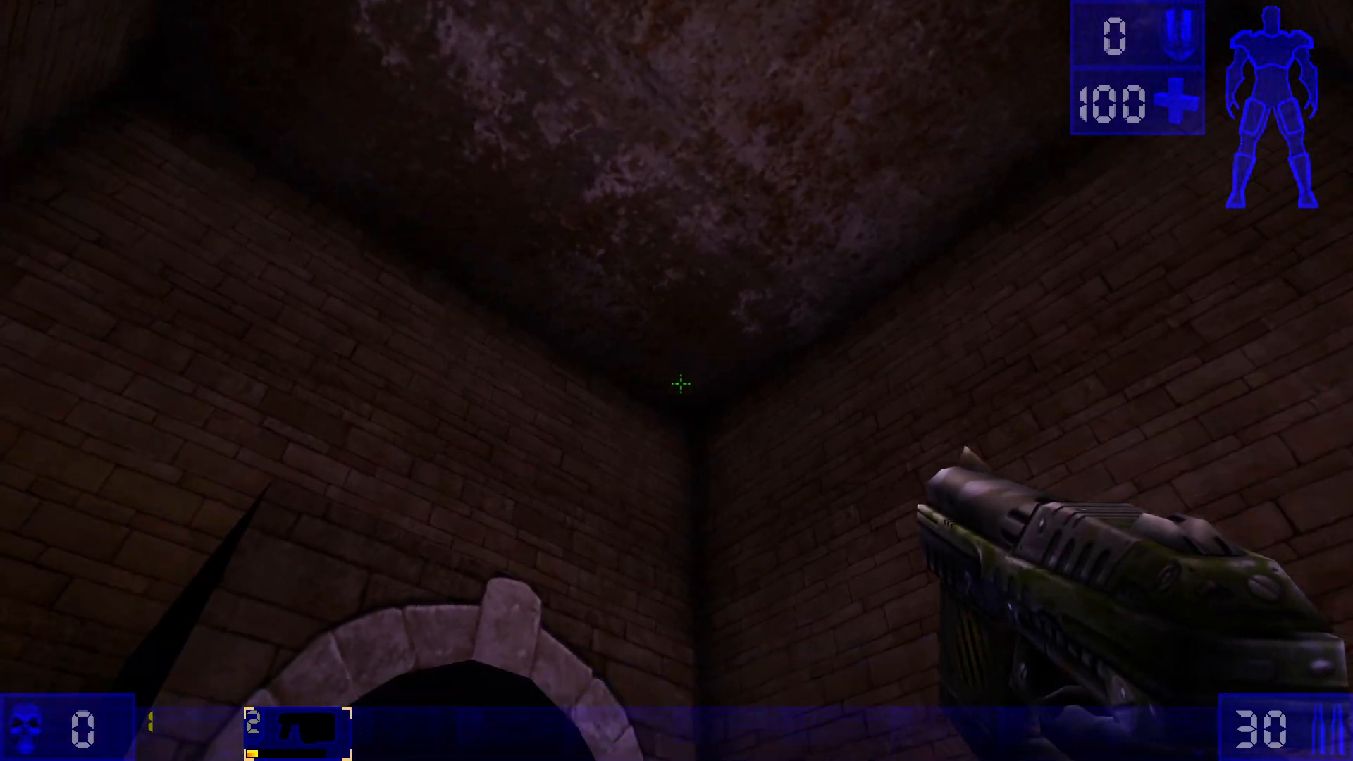
key("w")
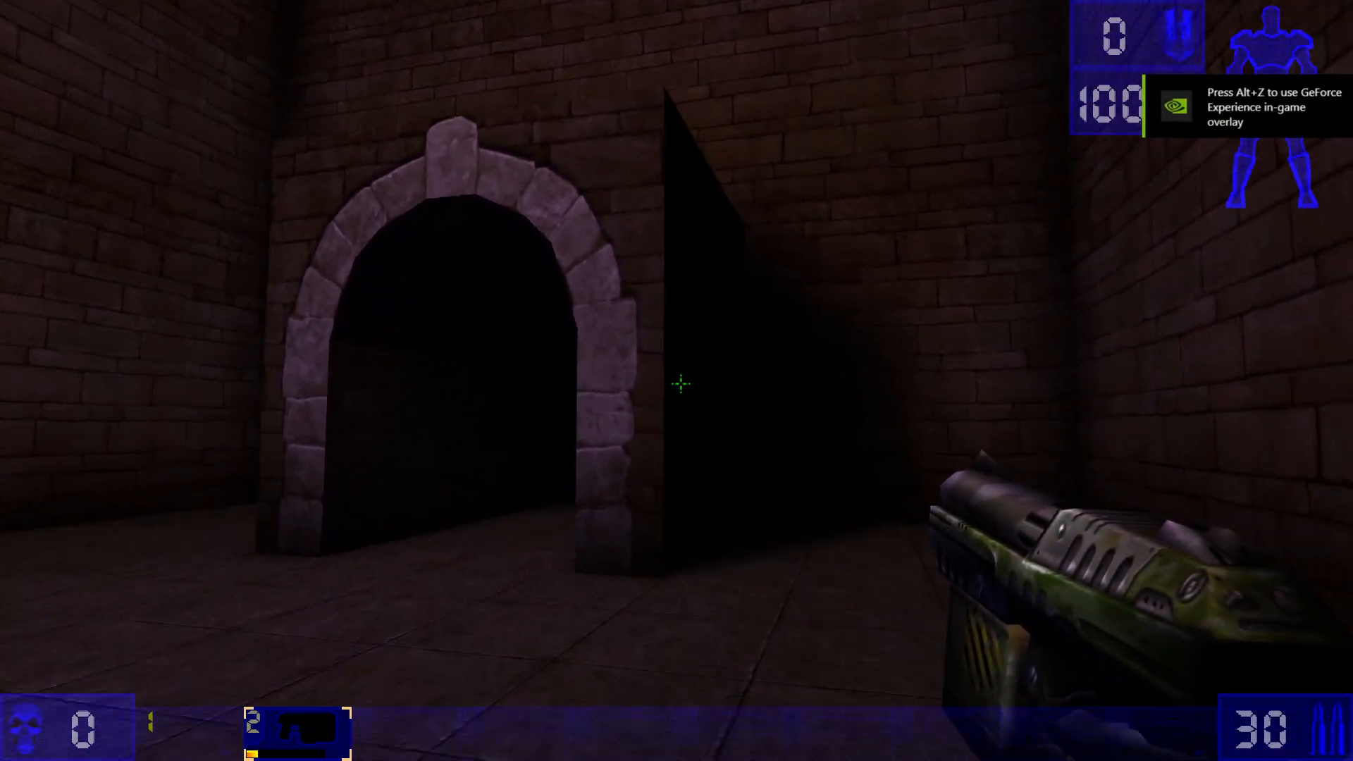
key("w")
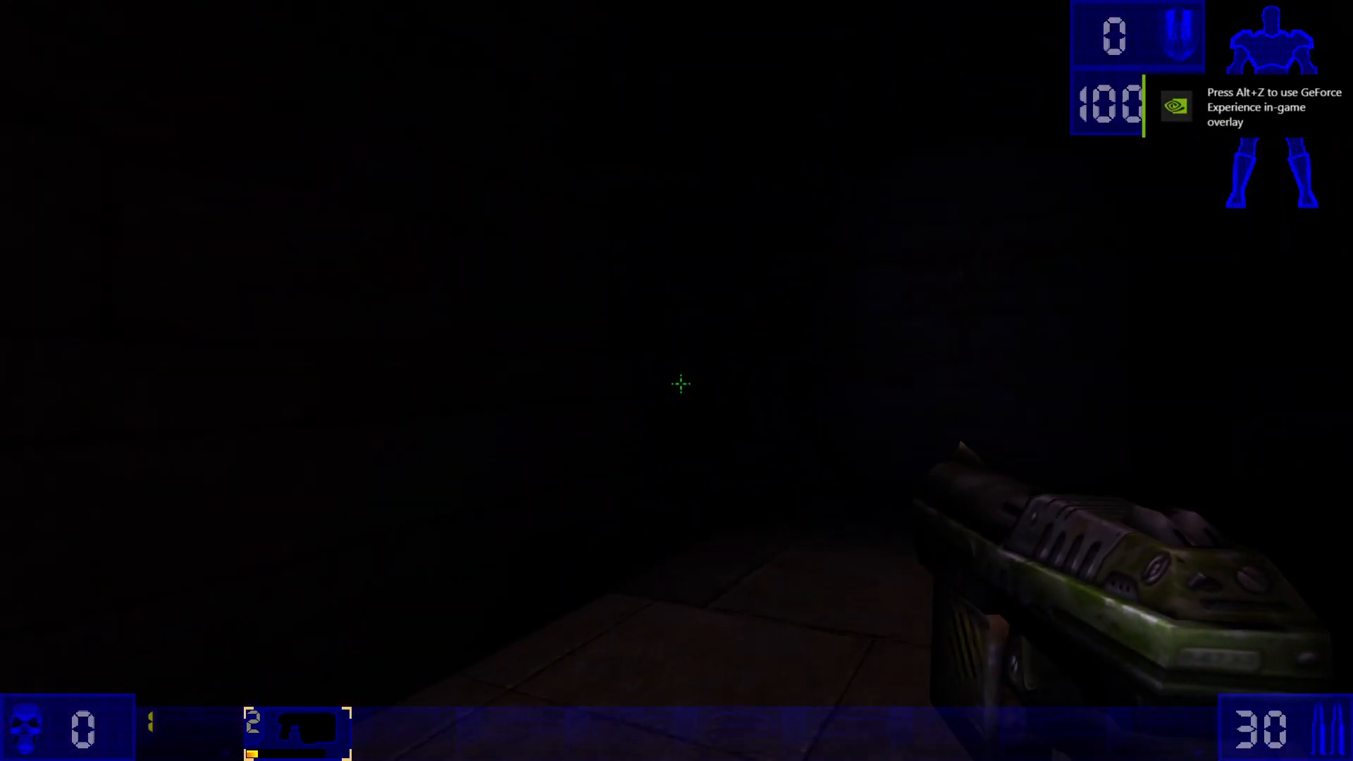
key("w")
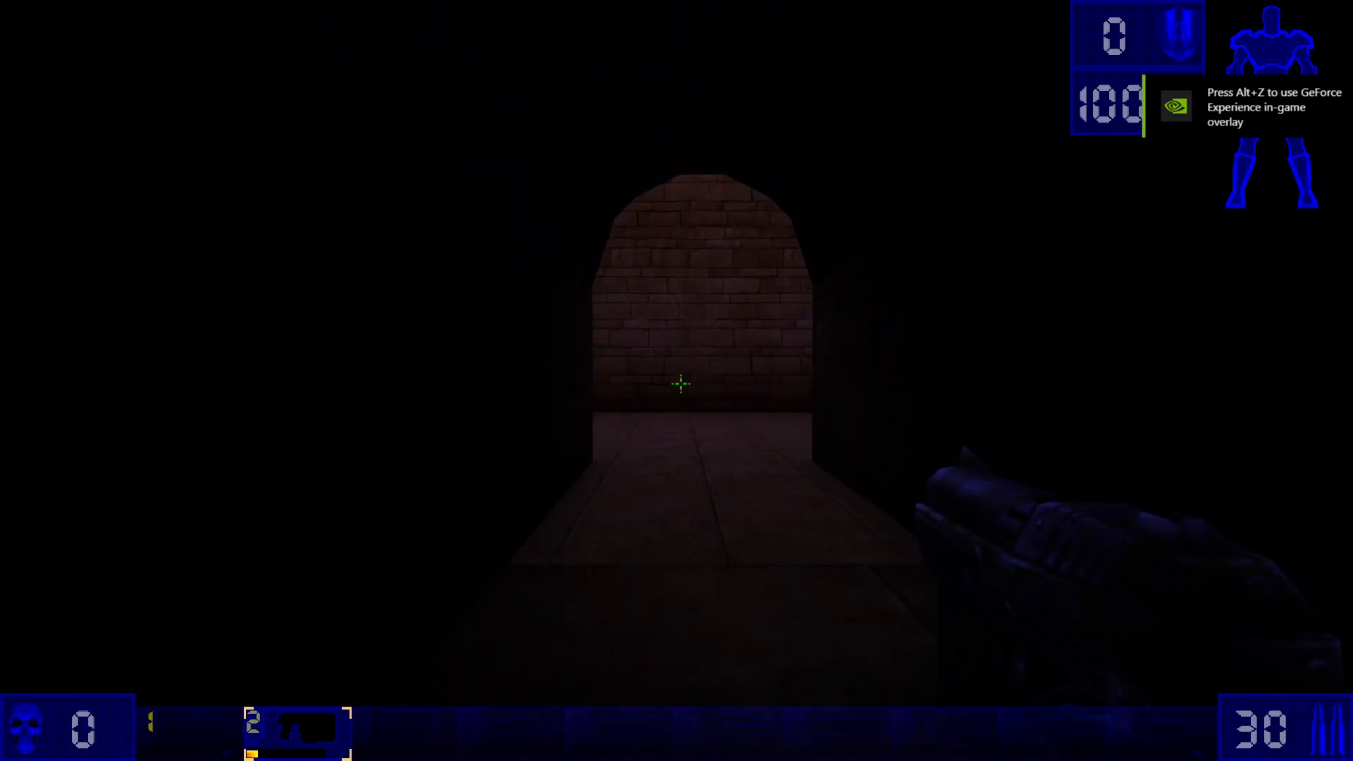
key("w")
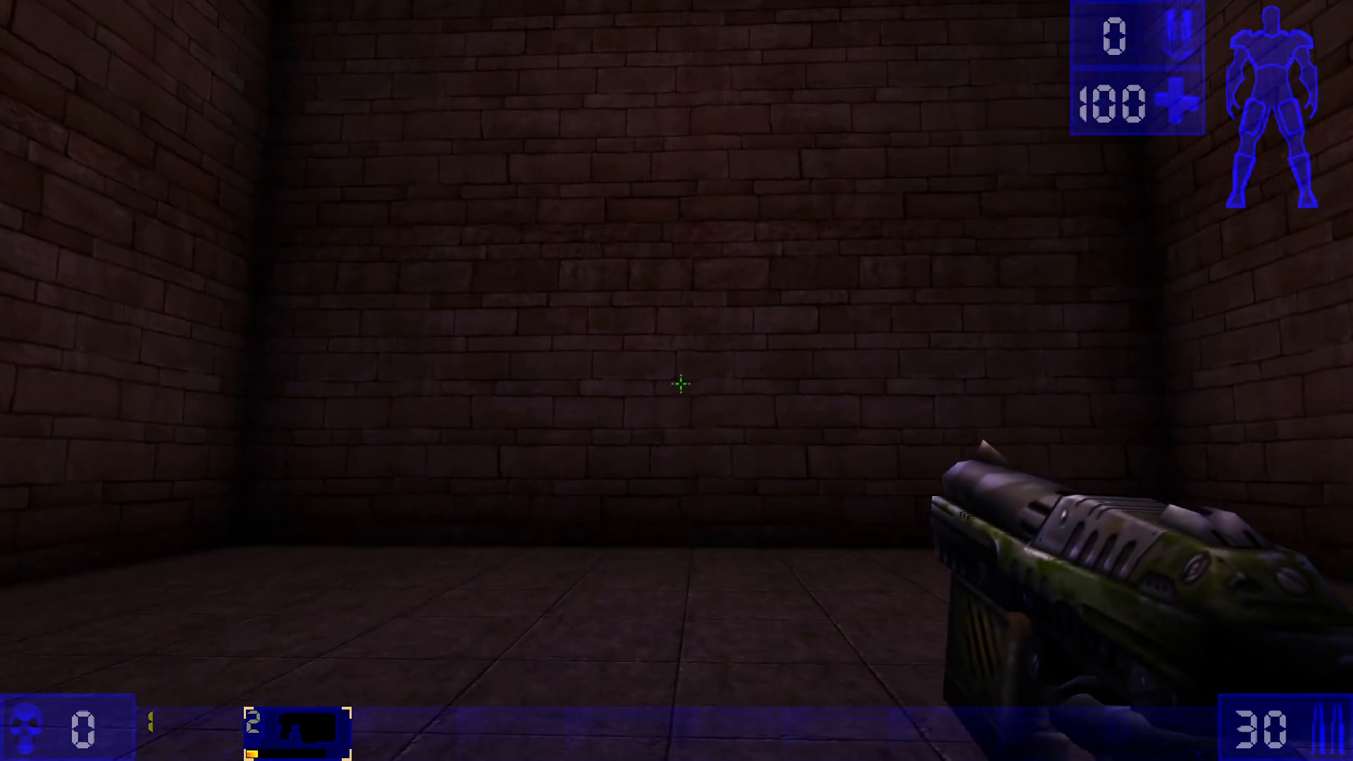
key("a")
key("d")
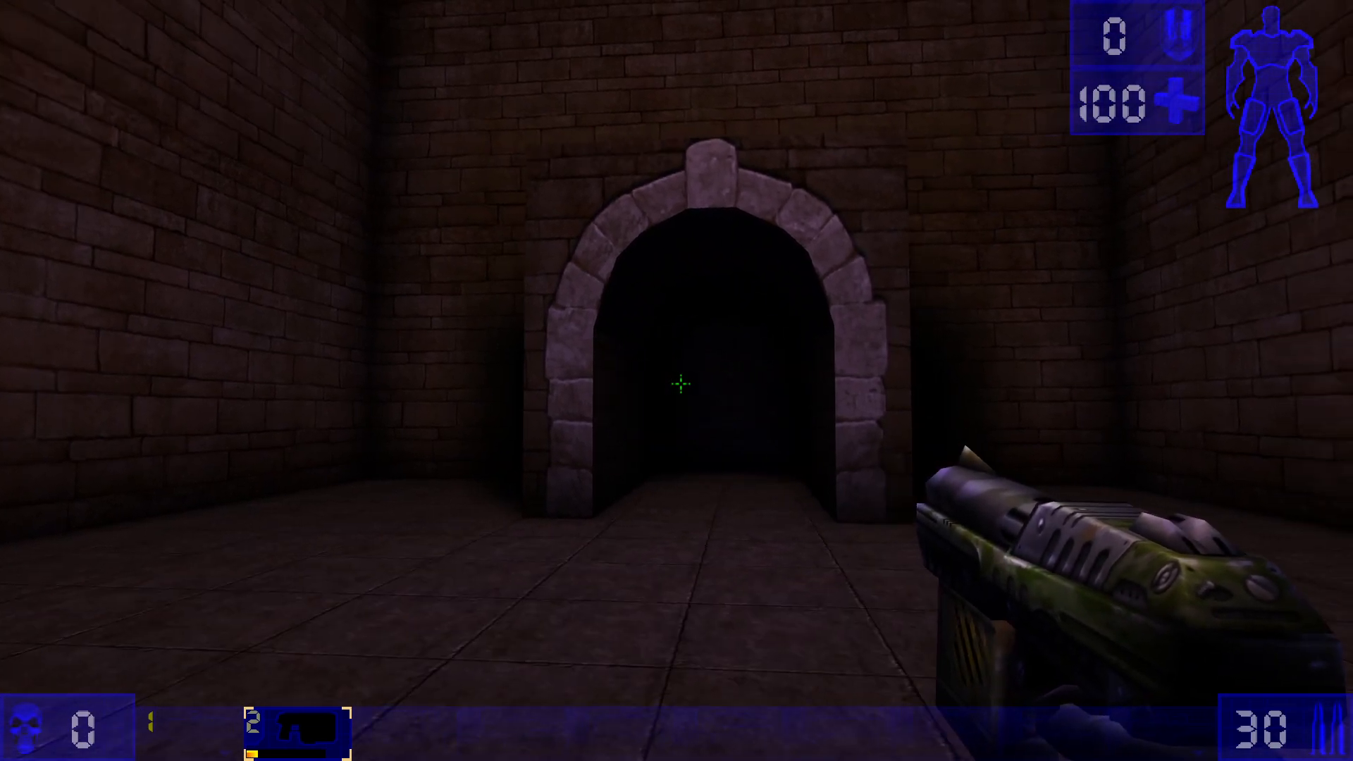
Quit the play-test and return to Unreal Editor.
key("Escape")
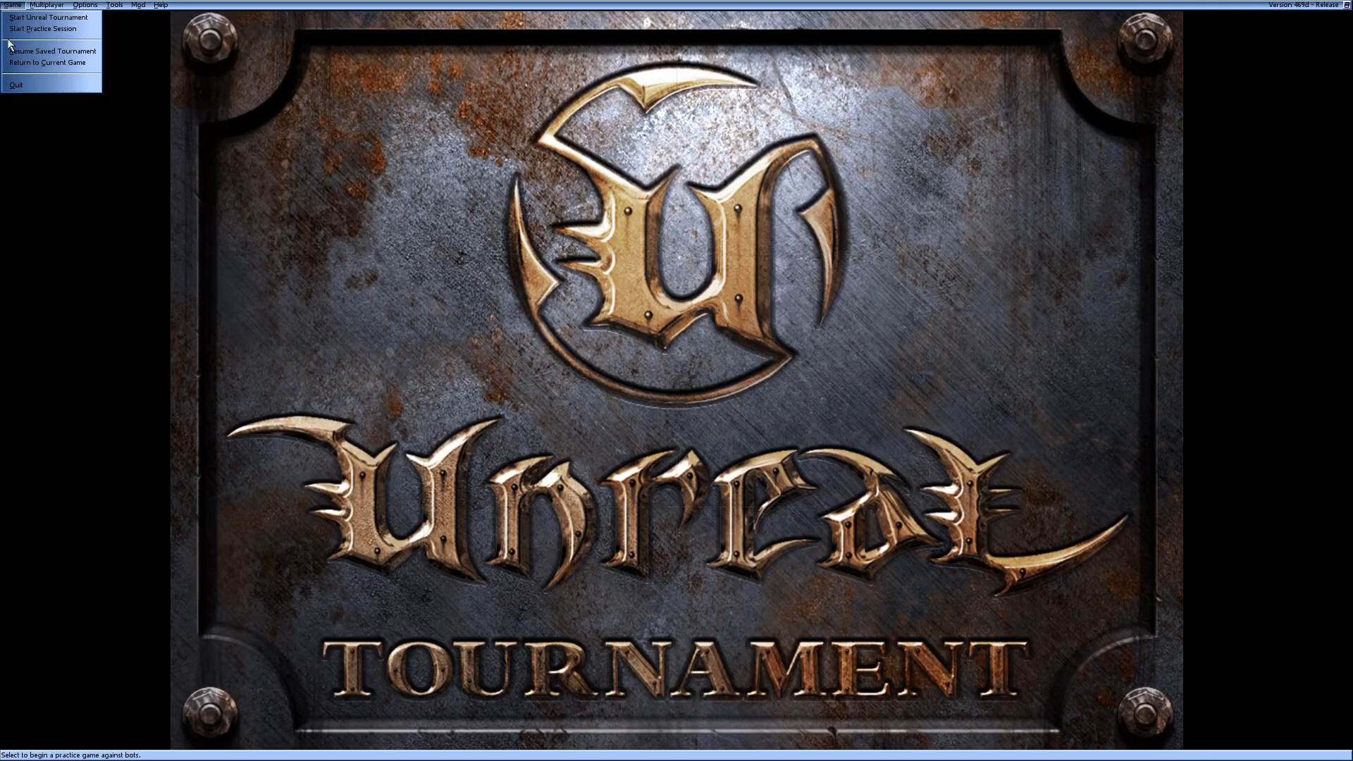
left_click(24, 86)
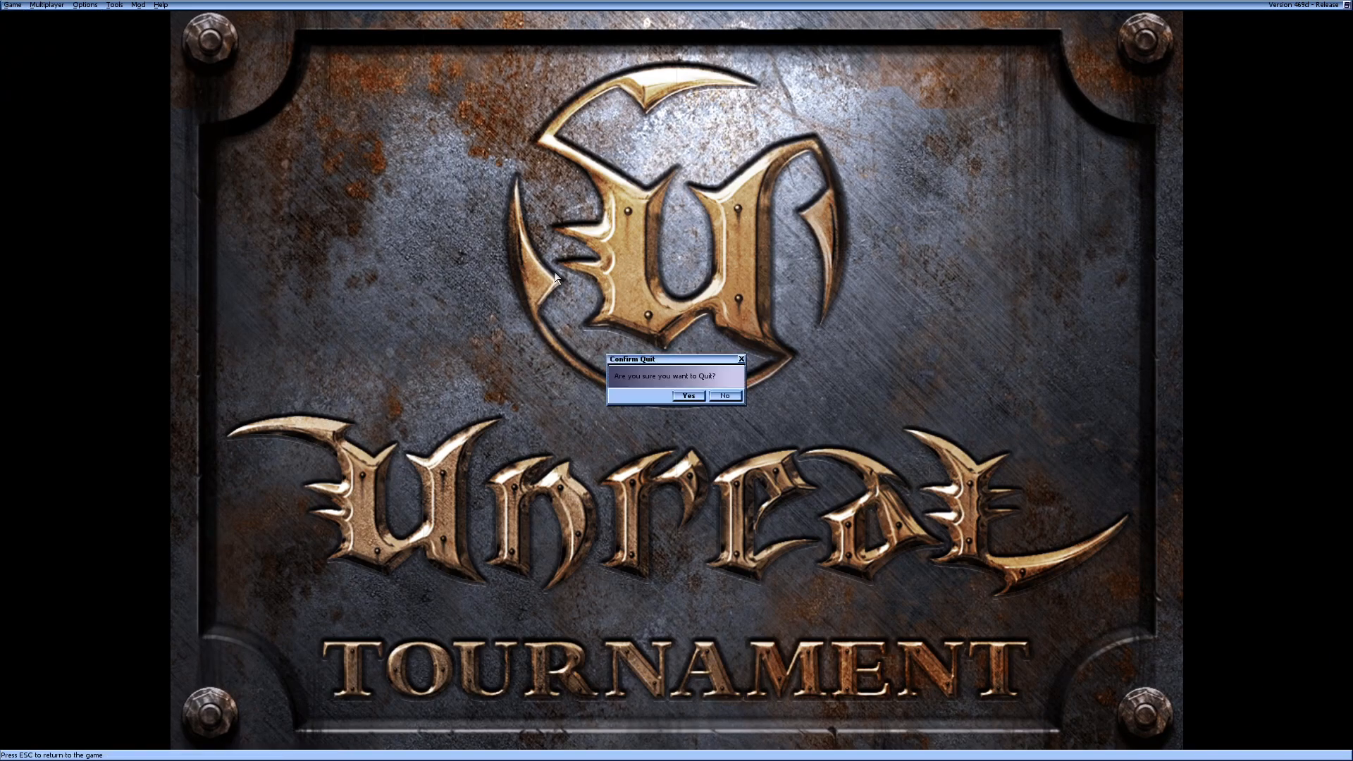
left_click(702, 396)
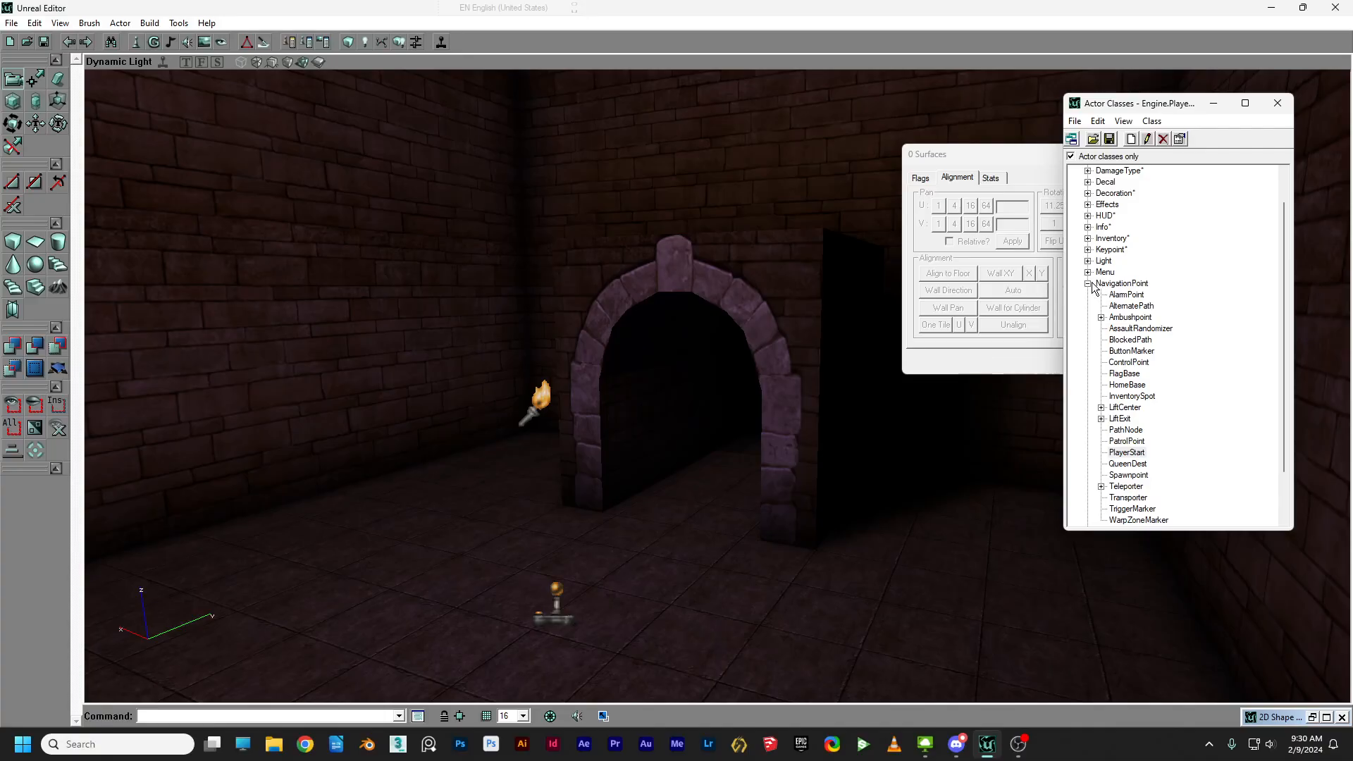
Collapse the NavigationPoint classes and place a ZoneInfo actor from the Info classes on the floor near the PlayerStart.
left_click(1088, 284)
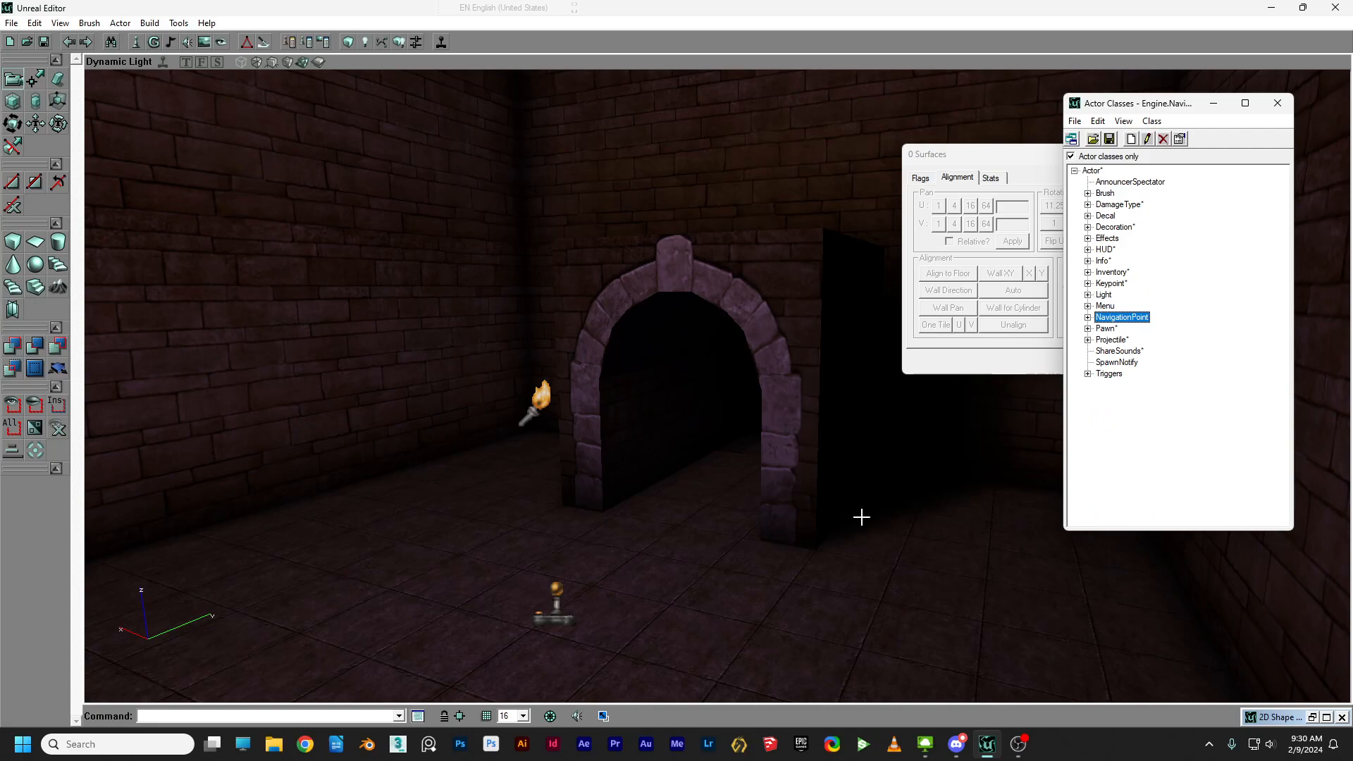
mouse_move(768, 504)
left_mouse_down()
mouse_move(797, 525)
mouse_move(634, 525)
mouse_move(677, 486)
mouse_move(704, 535)
mouse_move(776, 578)
mouse_move(768, 526)
left_mouse_up()
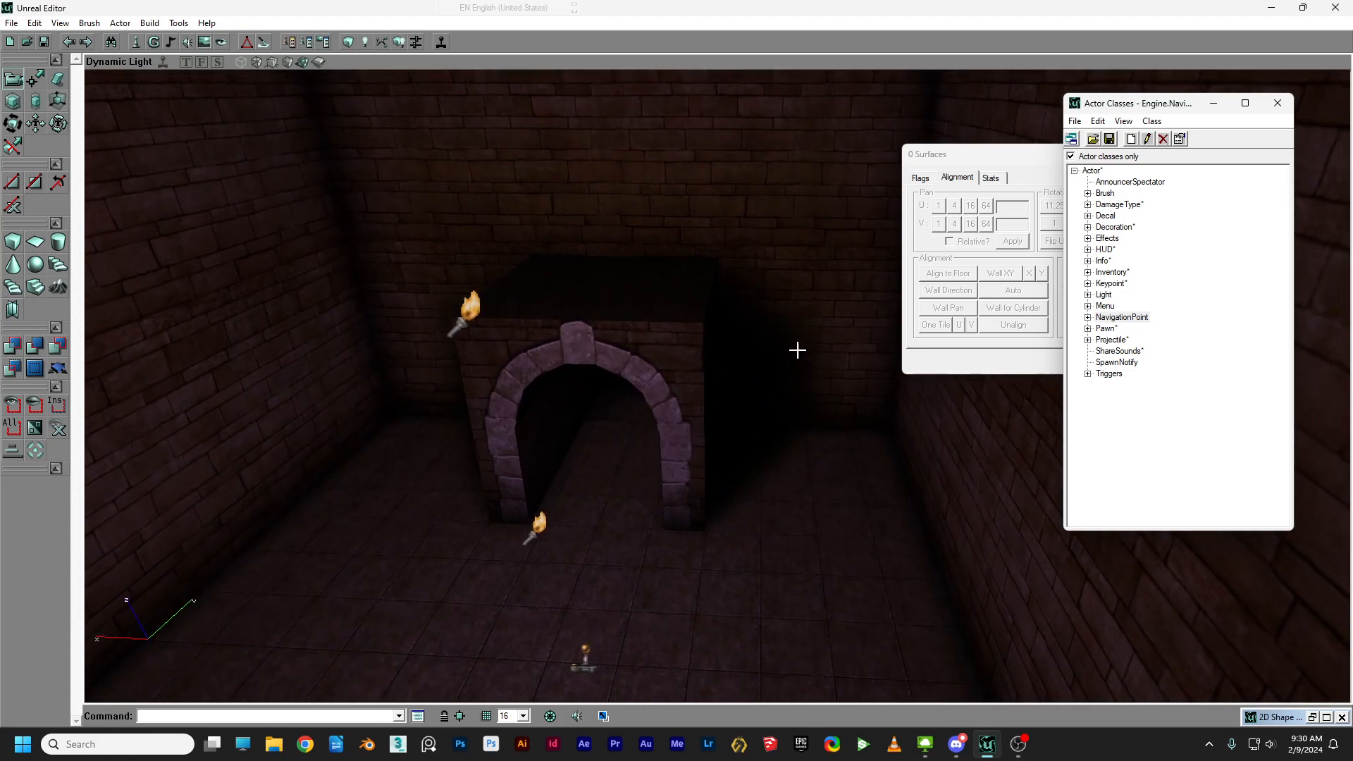
left_click_drag(594, 544, 774, 521)
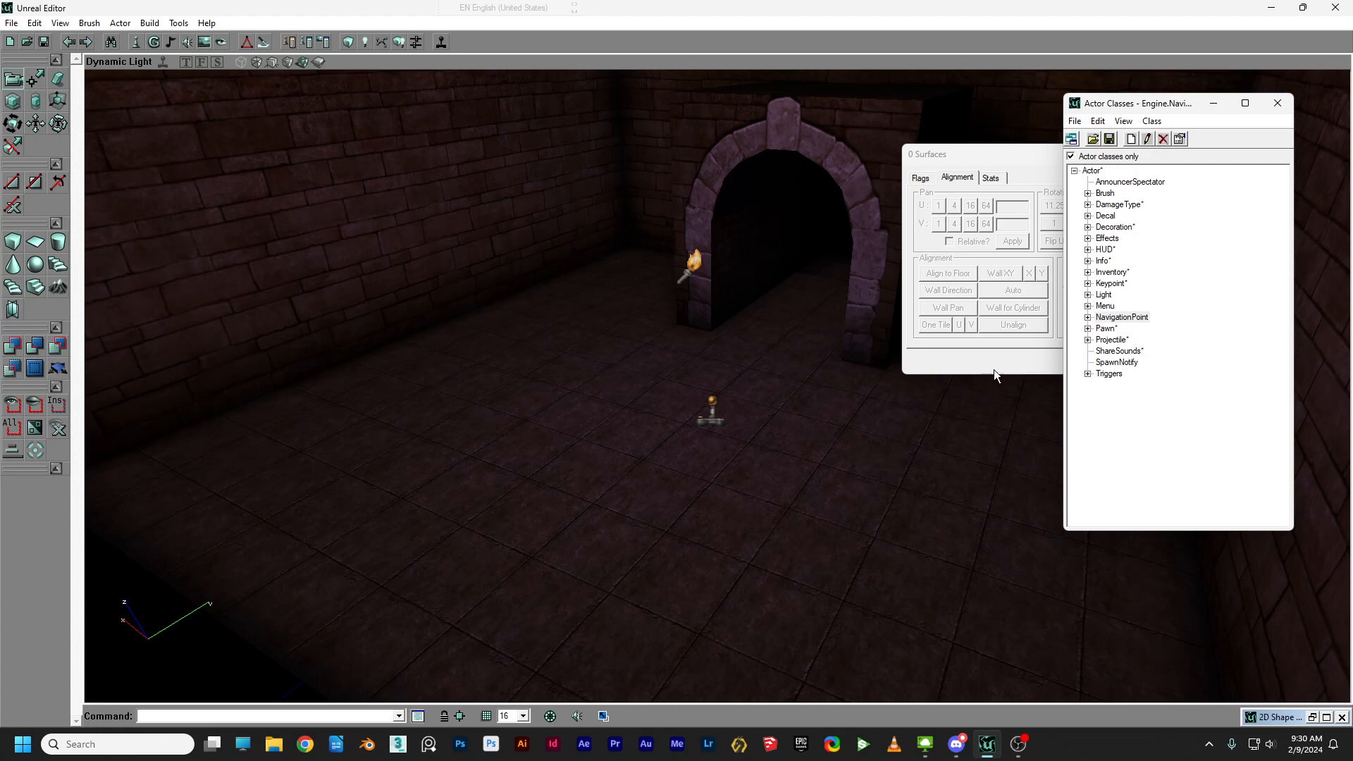
left_click(1088, 261)
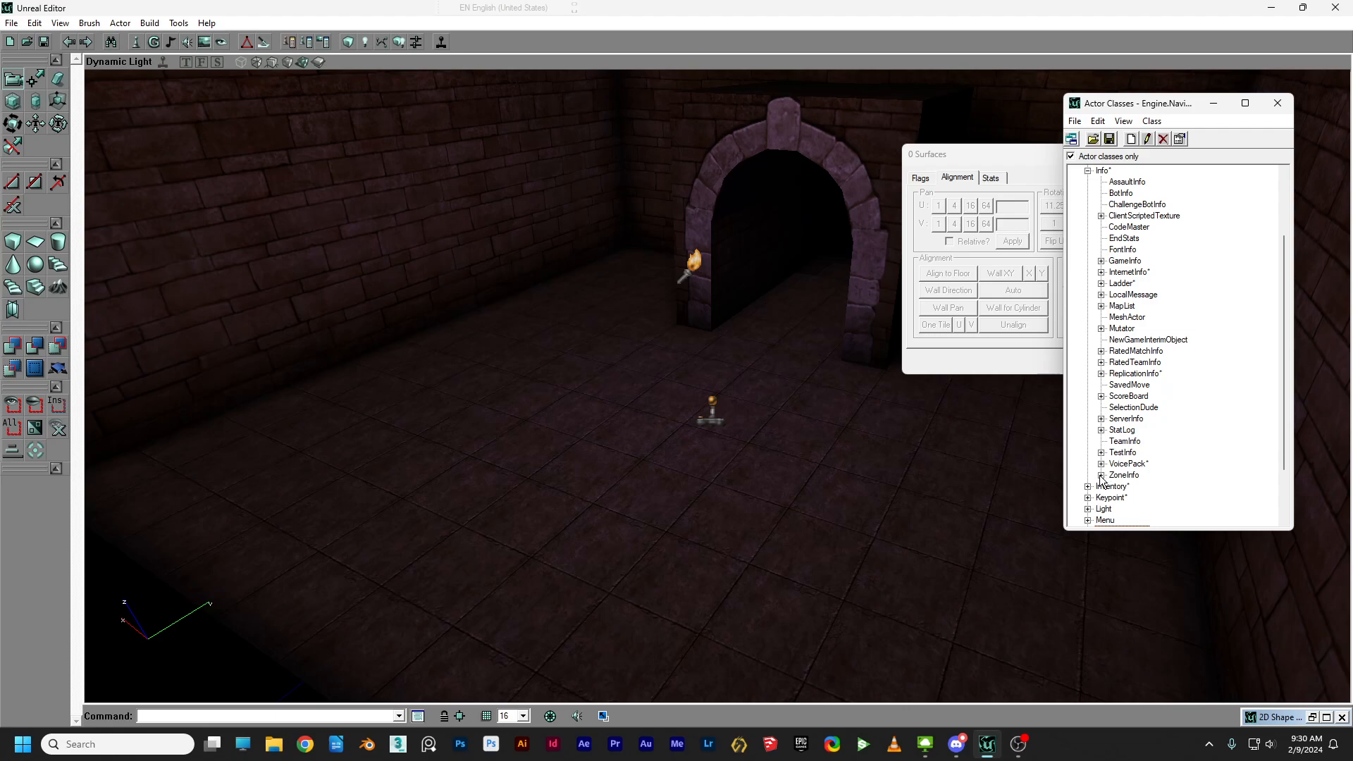
left_click(1125, 475)
right_click(690, 490)
left_click(755, 522)
Set the ZoneInfo's AmbientBrightness to 3 in its ZoneLight properties and check the effect on the room.
double_click(684, 461)
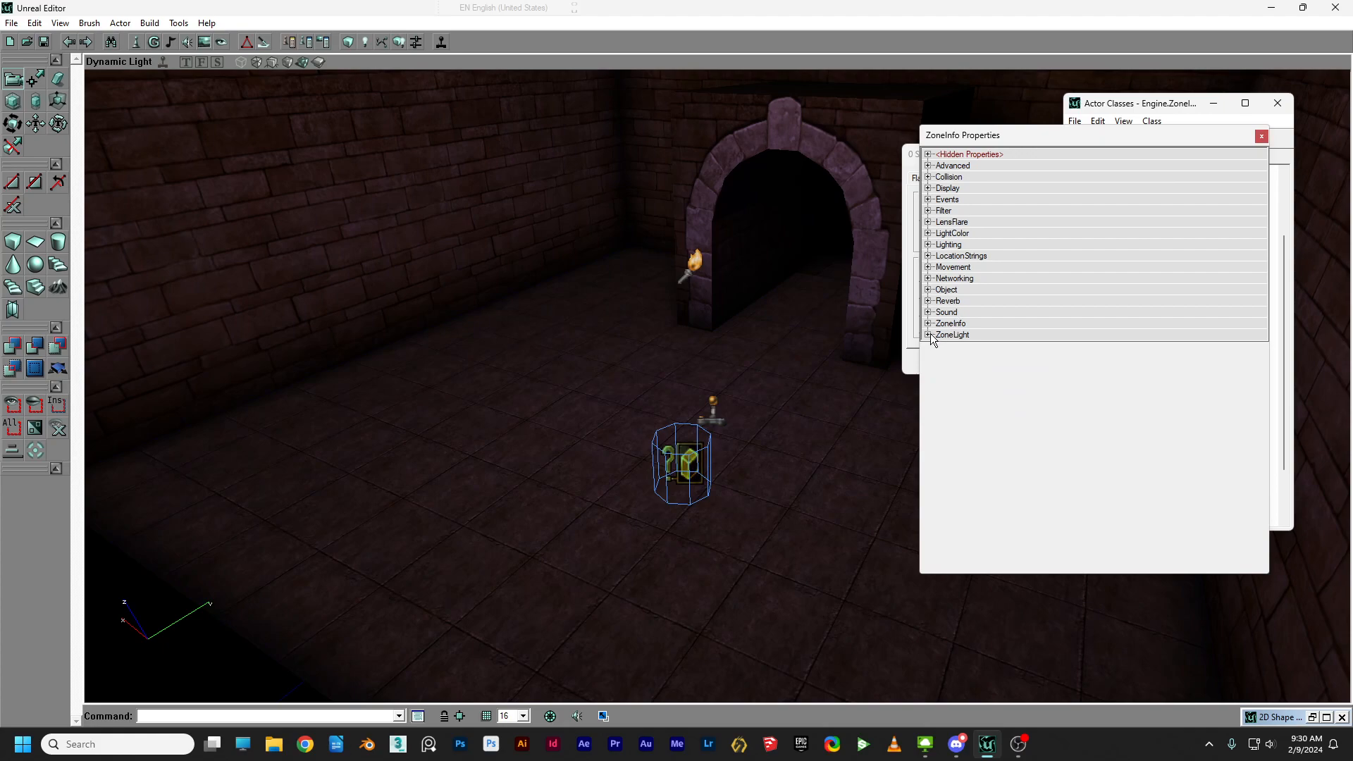
left_click(929, 334)
left_click(1054, 345)
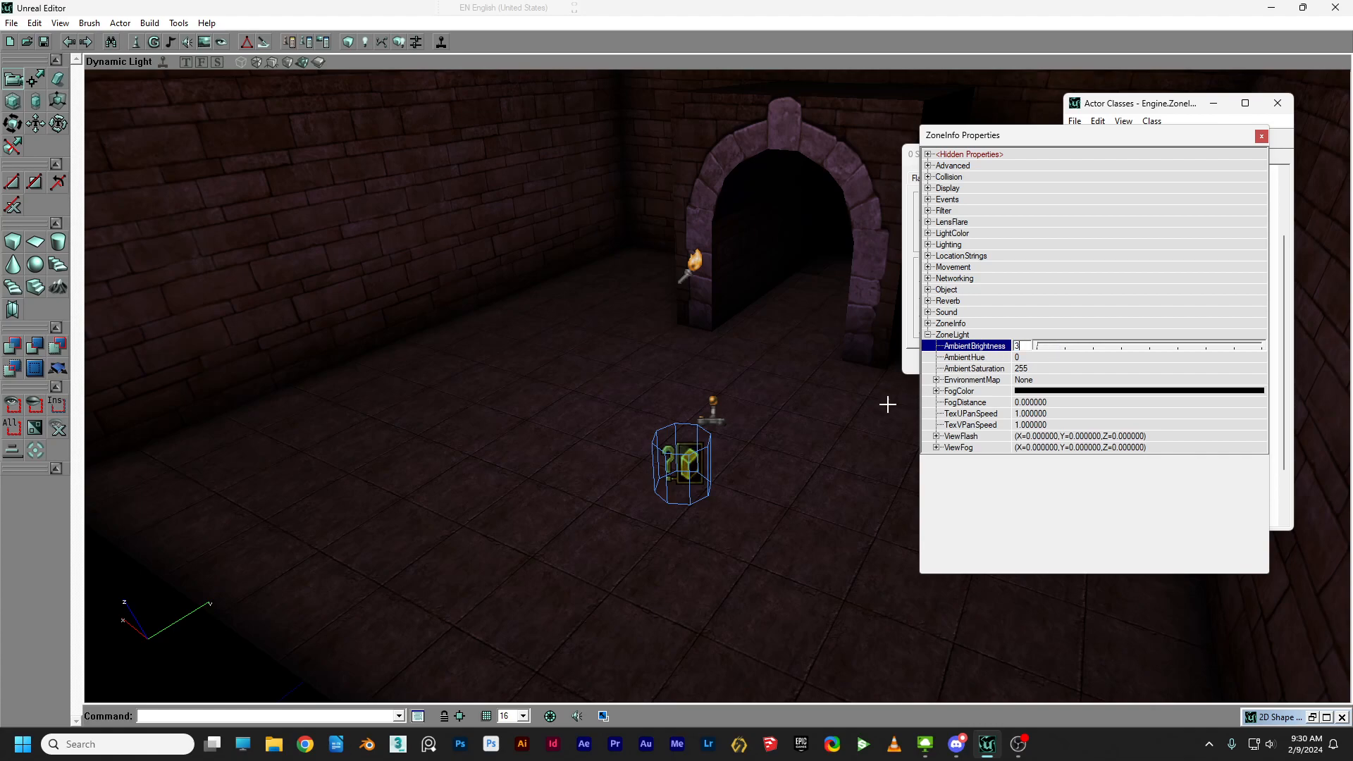
right_click_drag(758, 369, 762, 197)
mouse_move(757, 369)
left_mouse_down()
mouse_move(758, 332)
mouse_move(754, 368)
left_mouse_up()
right_click_drag(755, 369, 758, 380)
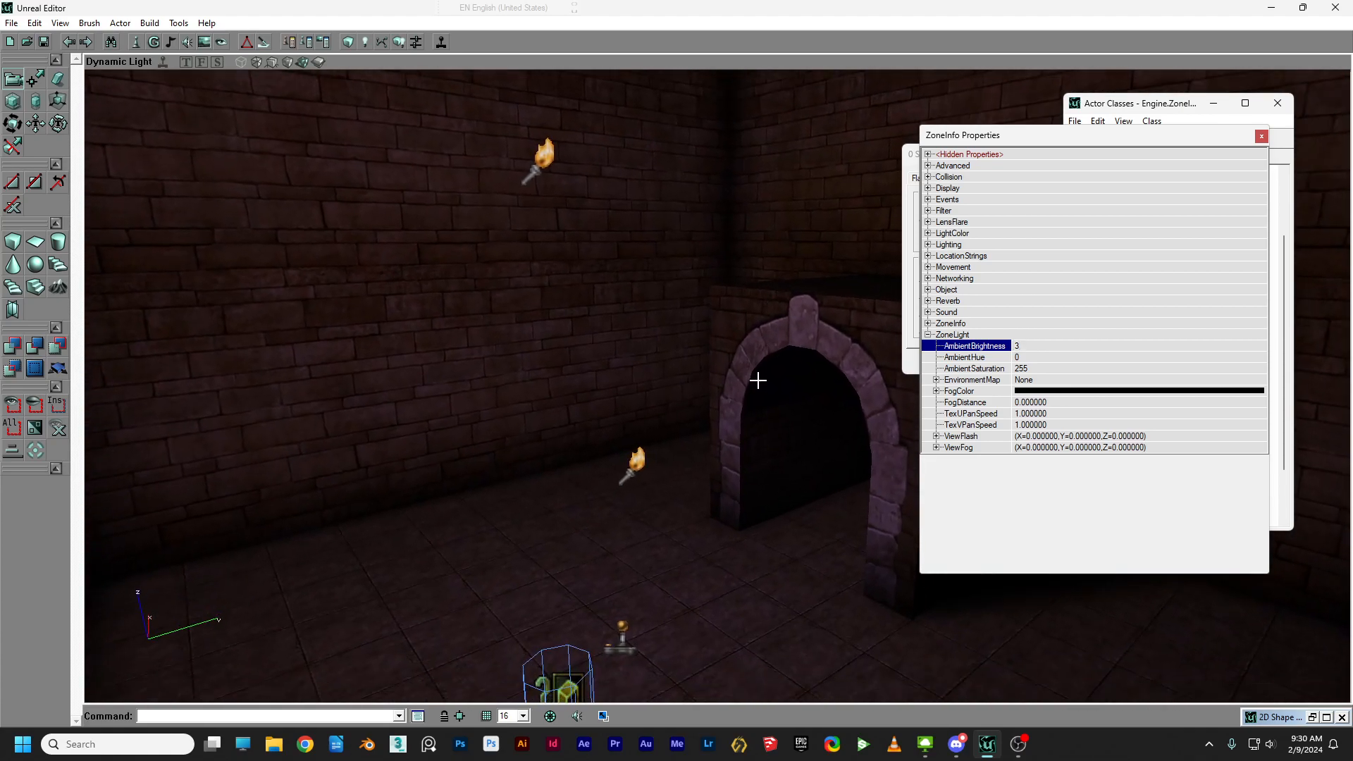
Match the ZoneInfo's ambient colour to the light beside the arch with AmbientHue 170 and AmbientSaturation 64, and close the properties.
left_click(637, 462)
left_click(929, 222)
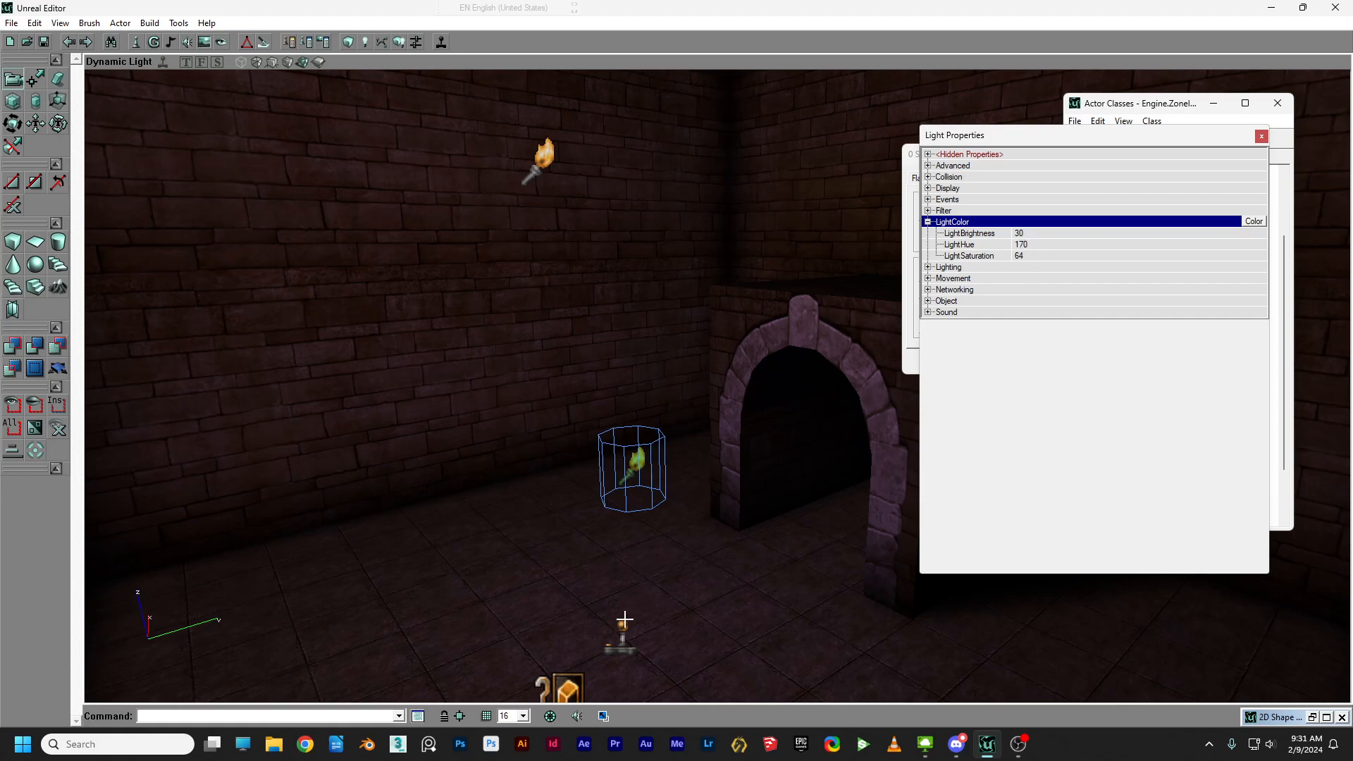
left_click(568, 683)
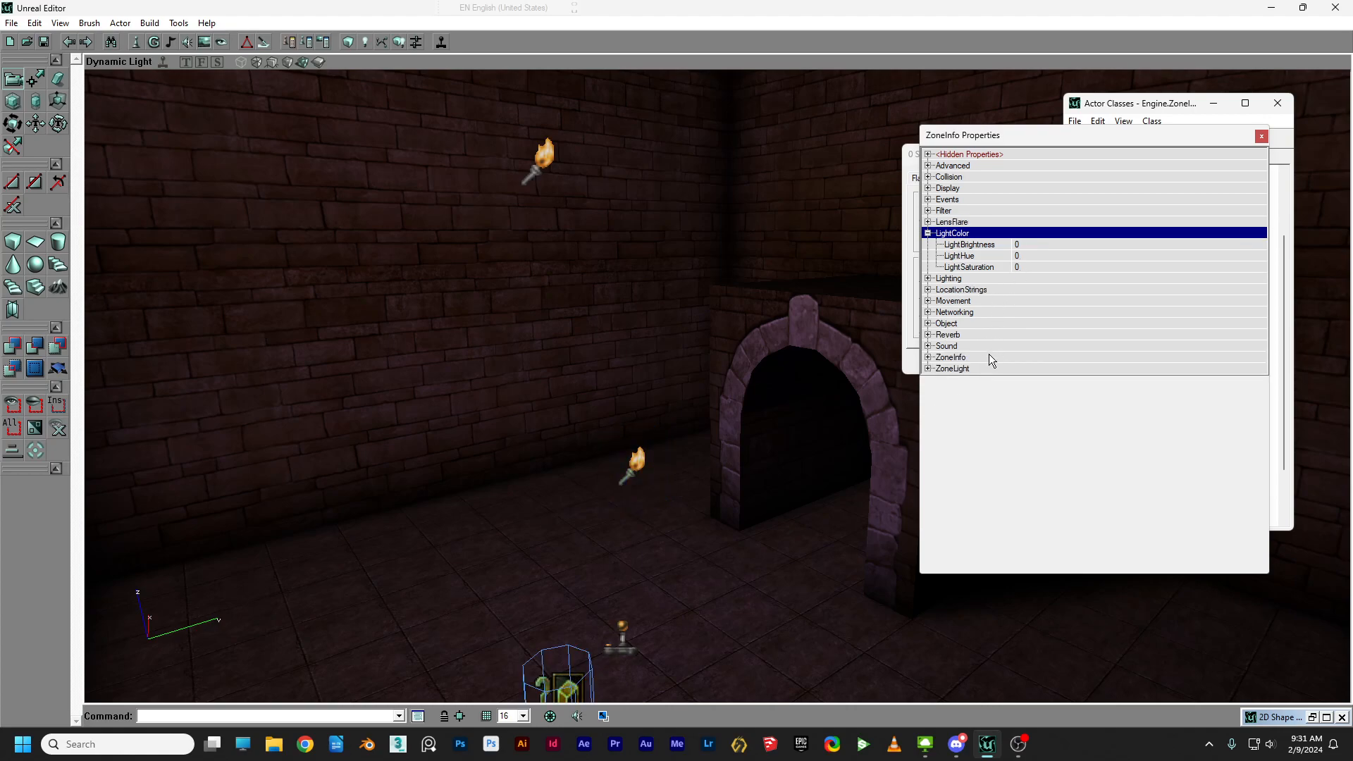
left_click(929, 368)
left_click(1030, 391)
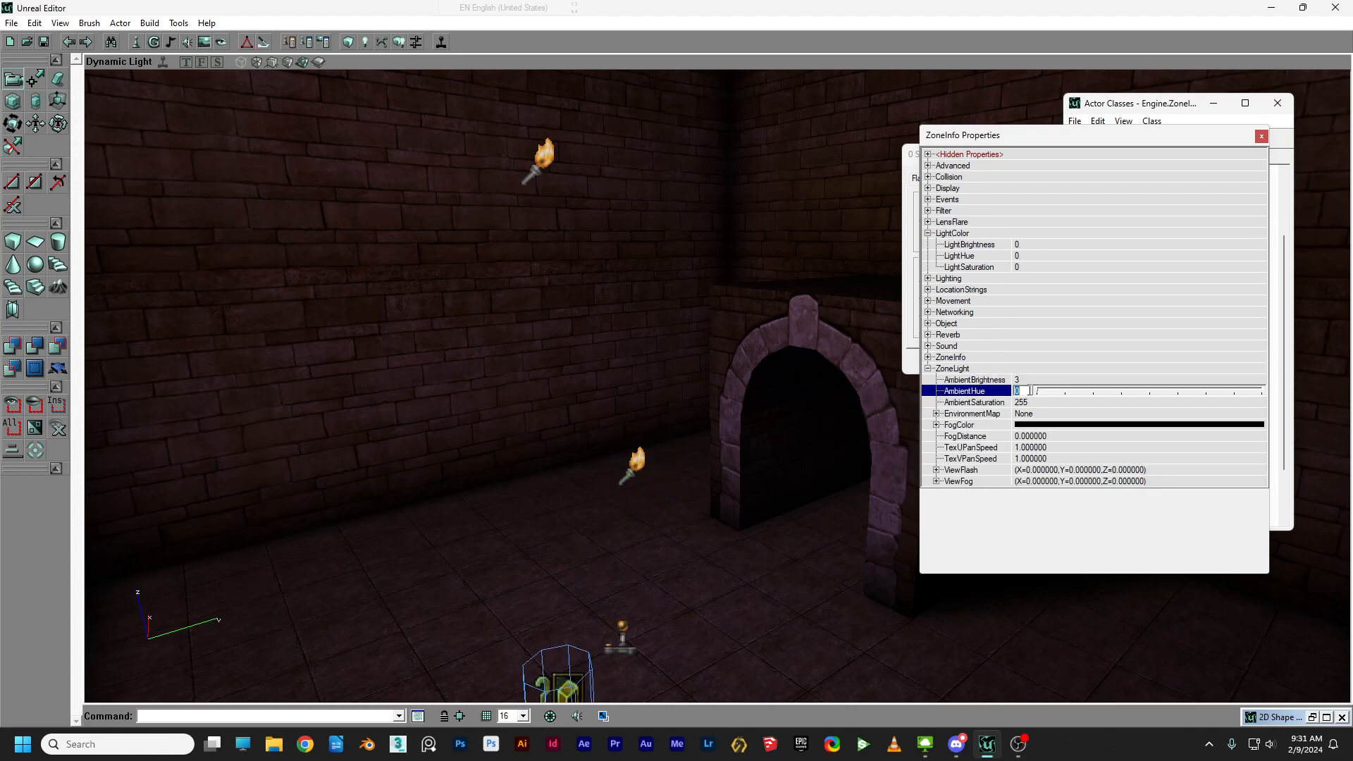
left_click(1029, 402)
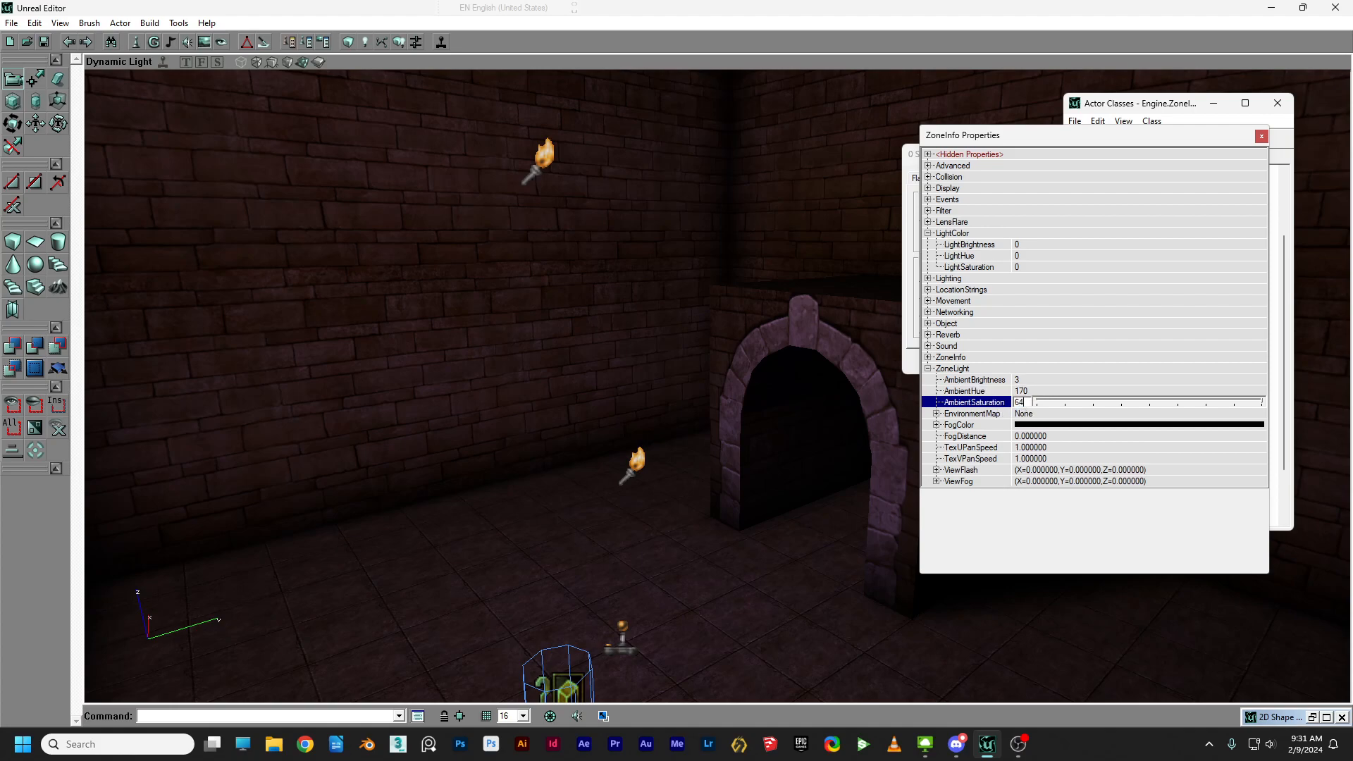
type("0")
left_click(1262, 136)
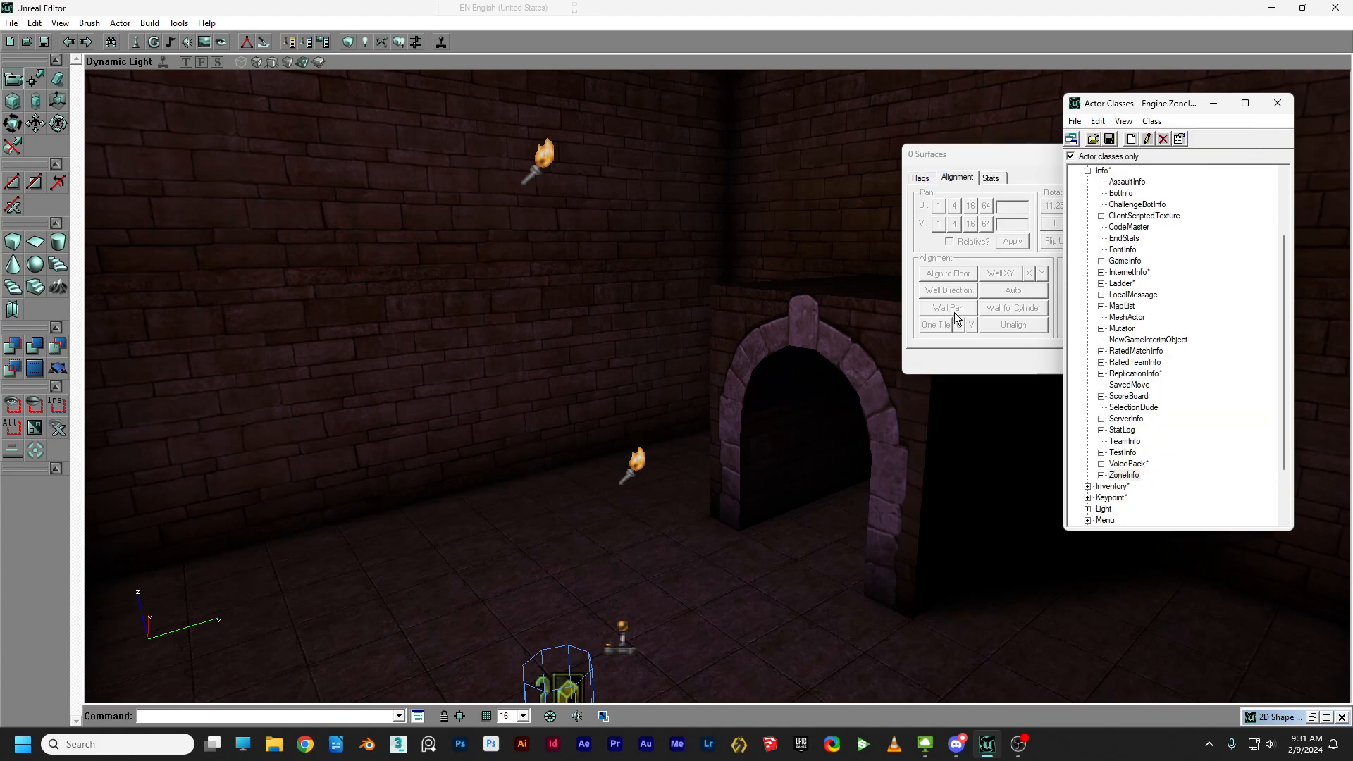
Rebuild the whole level and launch it for another play-test.
left_click(400, 48)
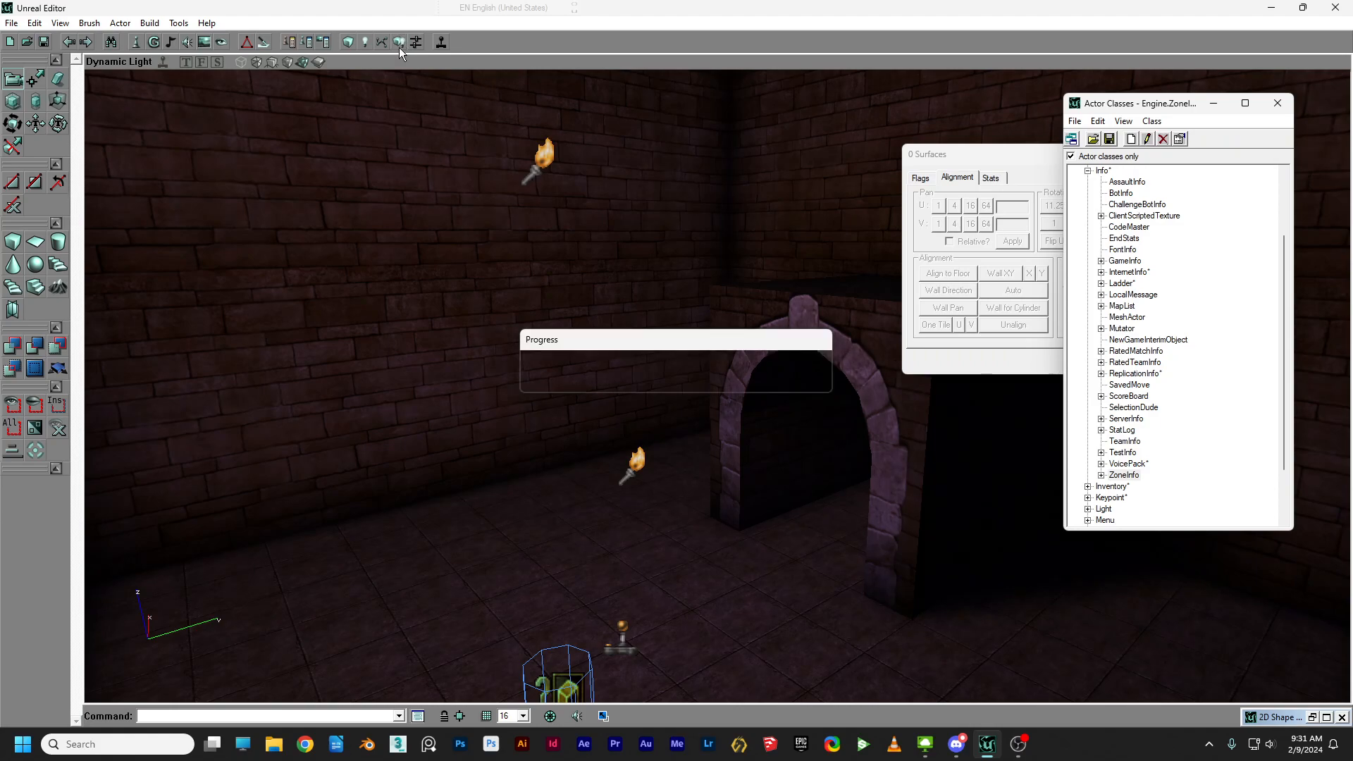
left_click(440, 42)
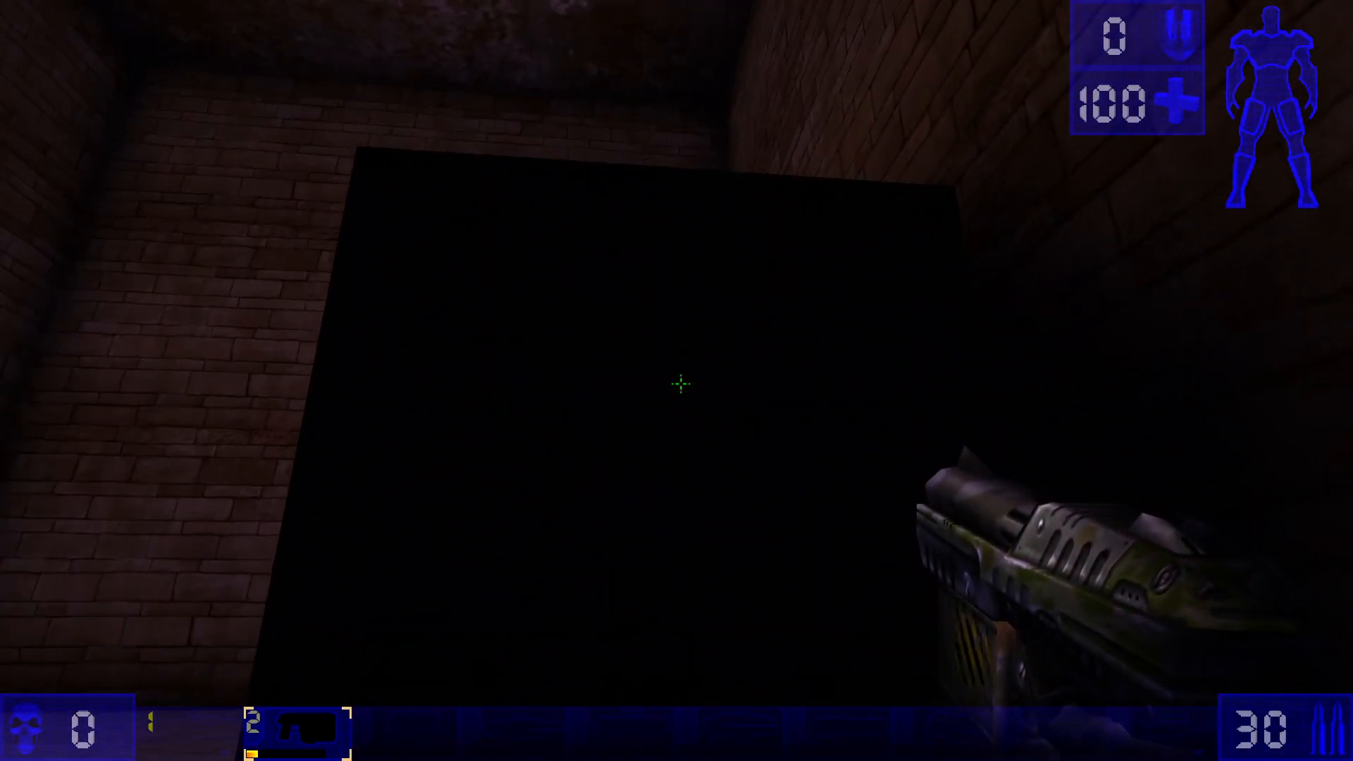
Move around the room in the running level to examine the ambient lighting on the walls, arch and dark block sides.
key("a")
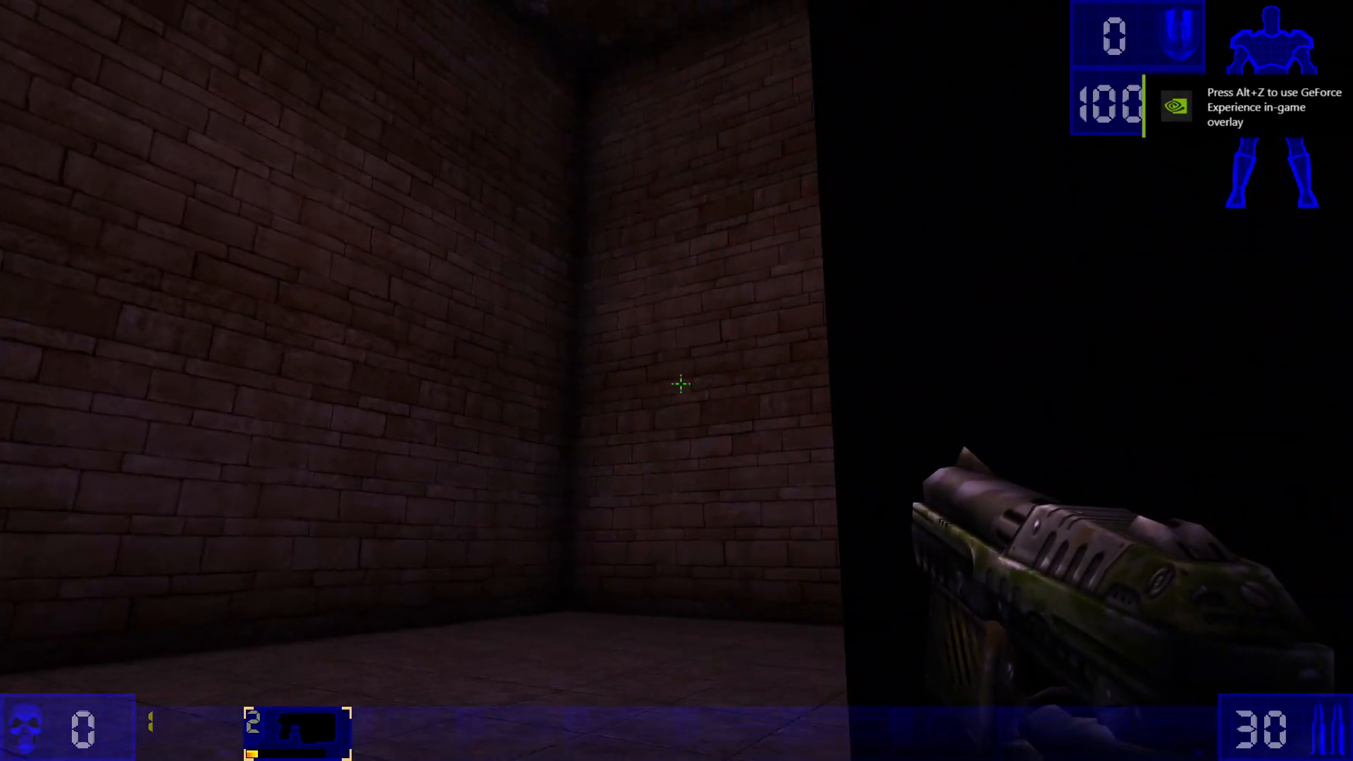
key("a")
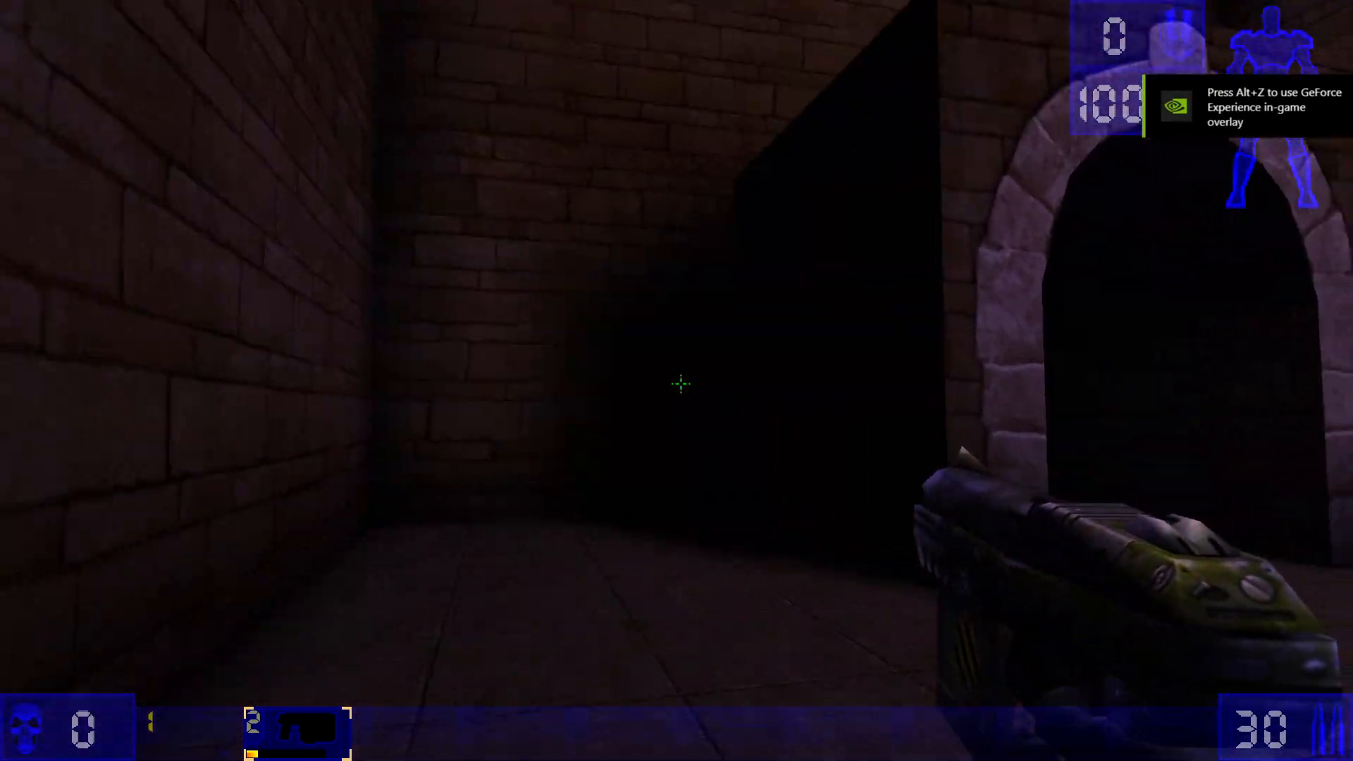
key("a")
key("d")
key("d")
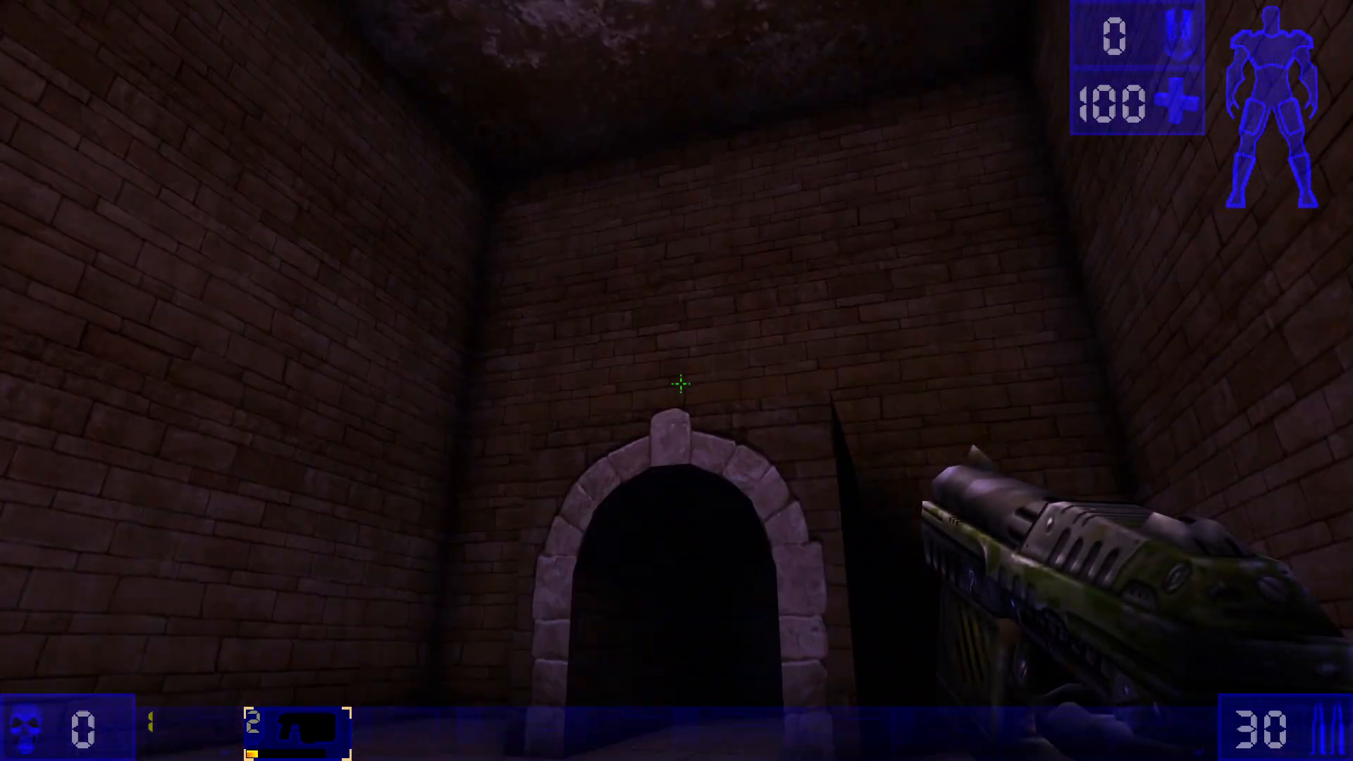
key("w")
key("s")
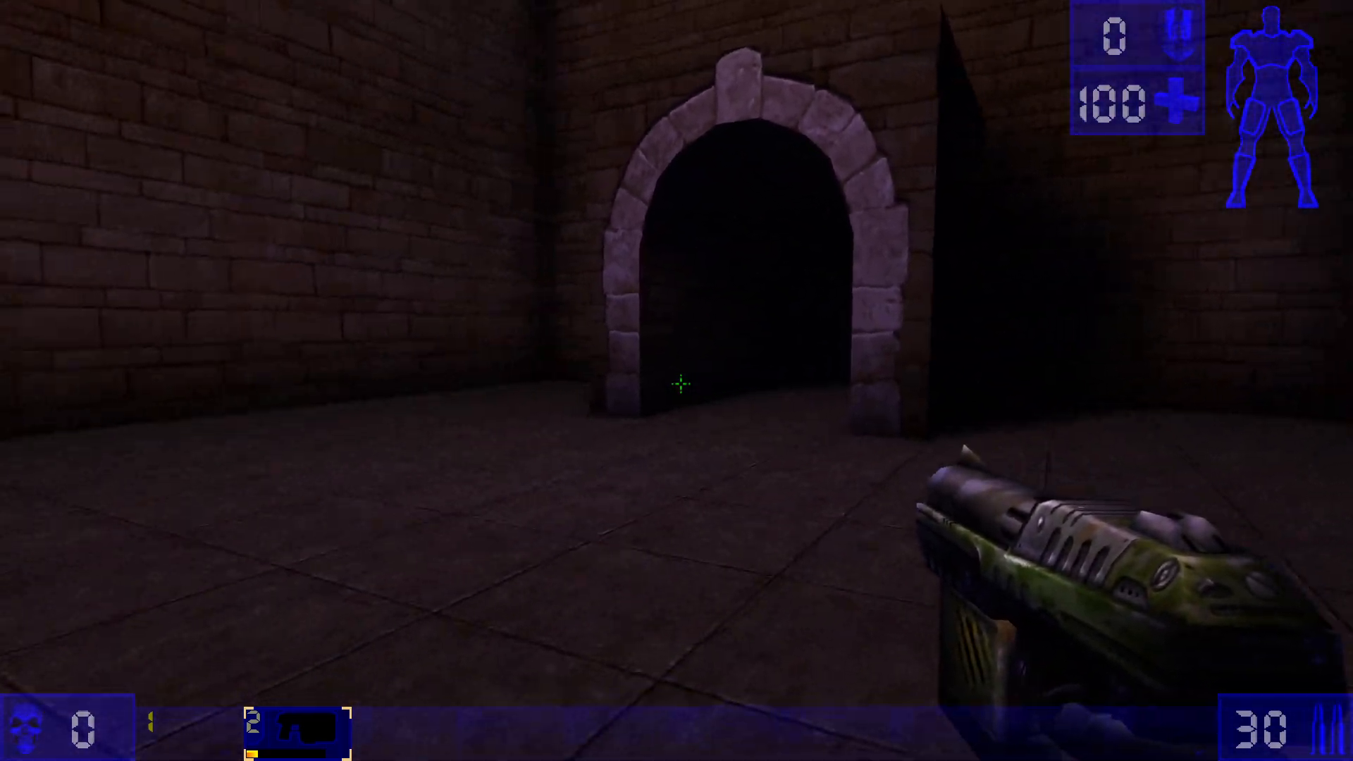
key("d")
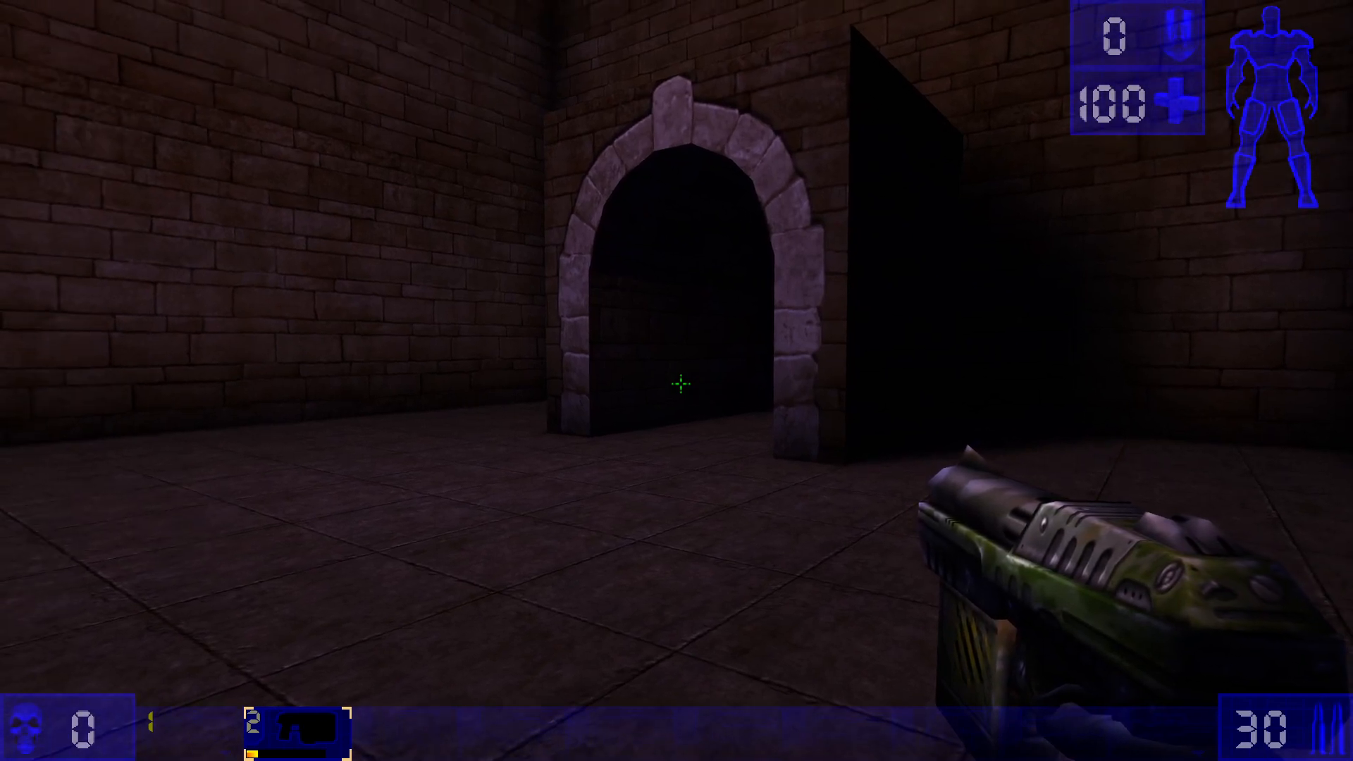